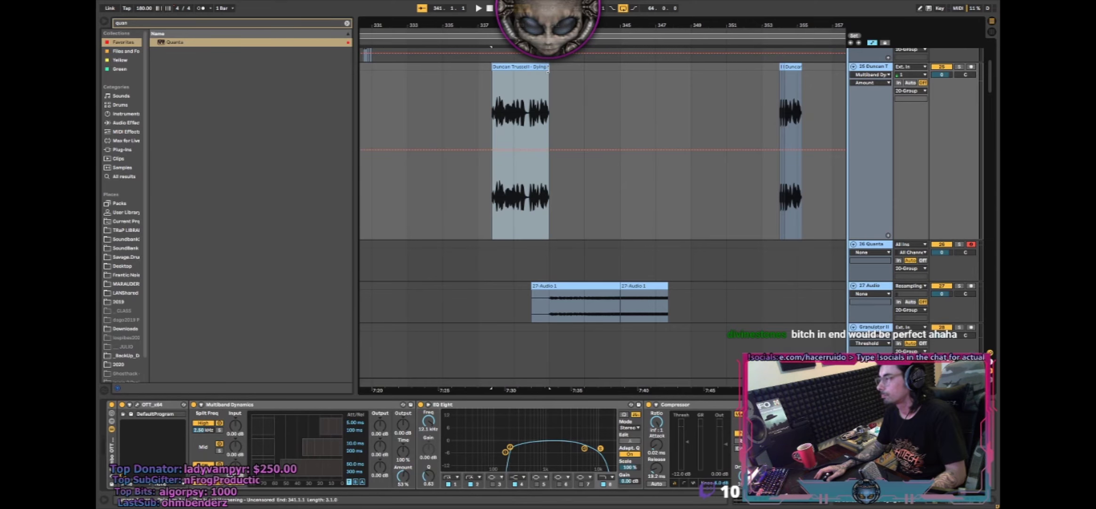
- Consolidate the vocal phrase near bar 338 into one clip and select the Quanta track
key(ctrl+j)
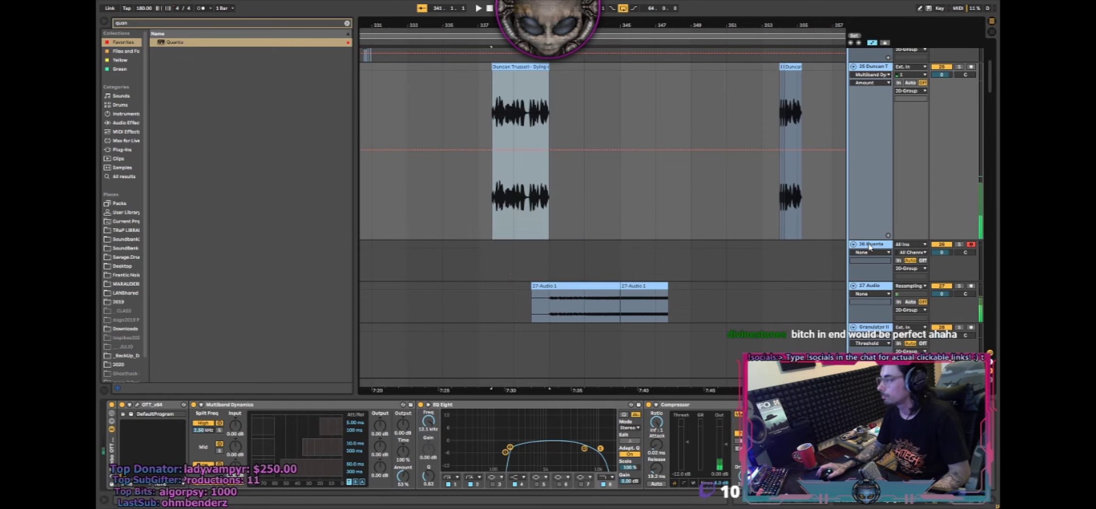
click(870, 244)
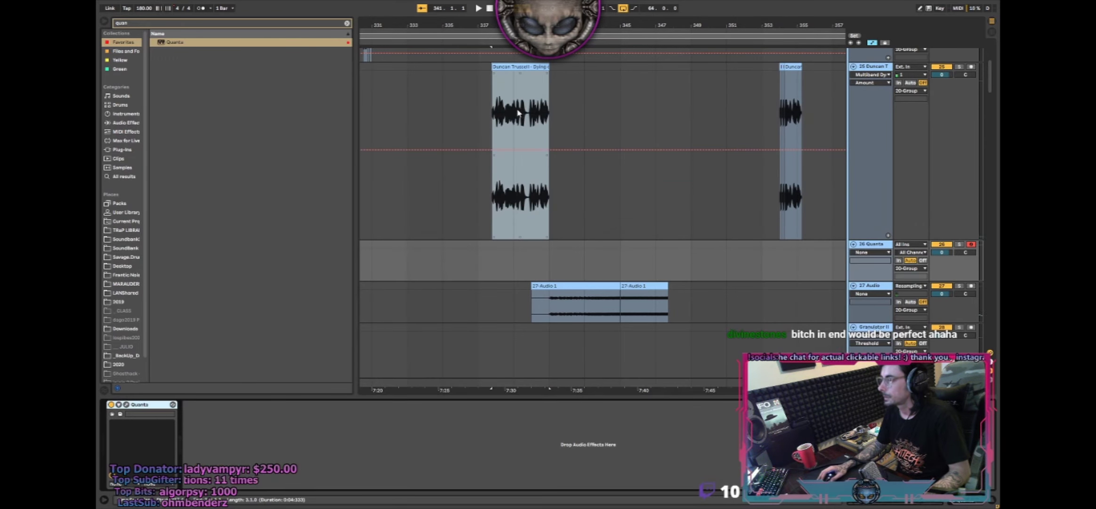
- Play the vocal phrase near bar 338 to find its ending, and consolidate its last bar into a separate clip
drag(518, 113, 552, 81)
key(space)
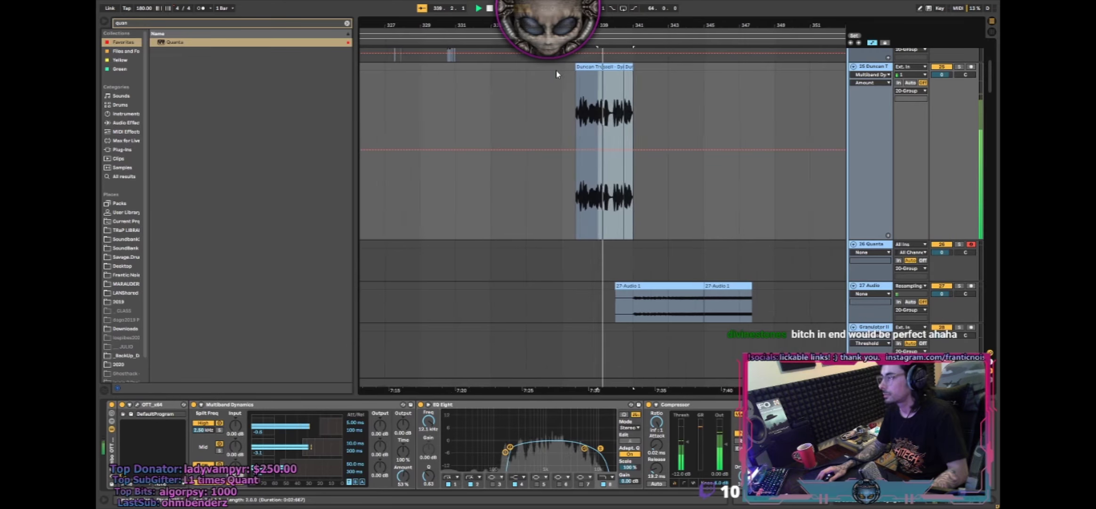
click(600, 92)
key(ctrl+l)
key(space)
drag(598, 87, 632, 70)
scroll(622, 75, up, 4)
key(ctrl+j)
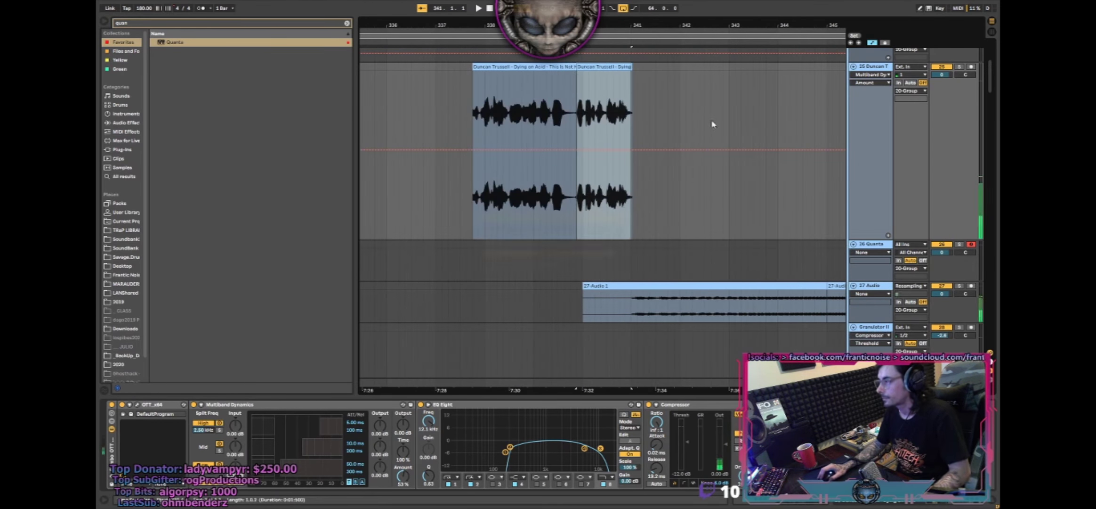
- Open the Quanta instrument, and reveal the one-bar vocal clip's WAV file in the Current Project folder
click(876, 245)
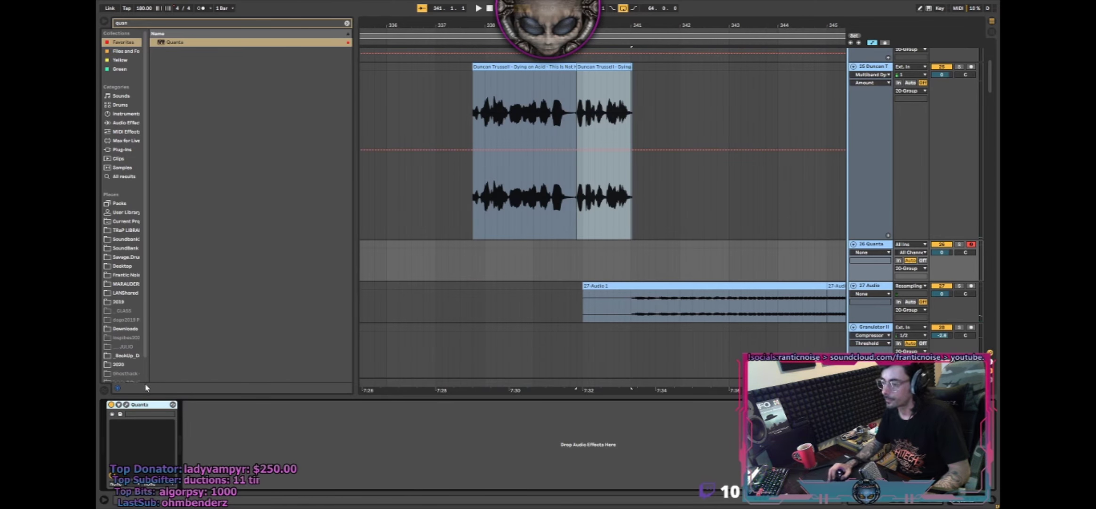
click(126, 405)
click(598, 66)
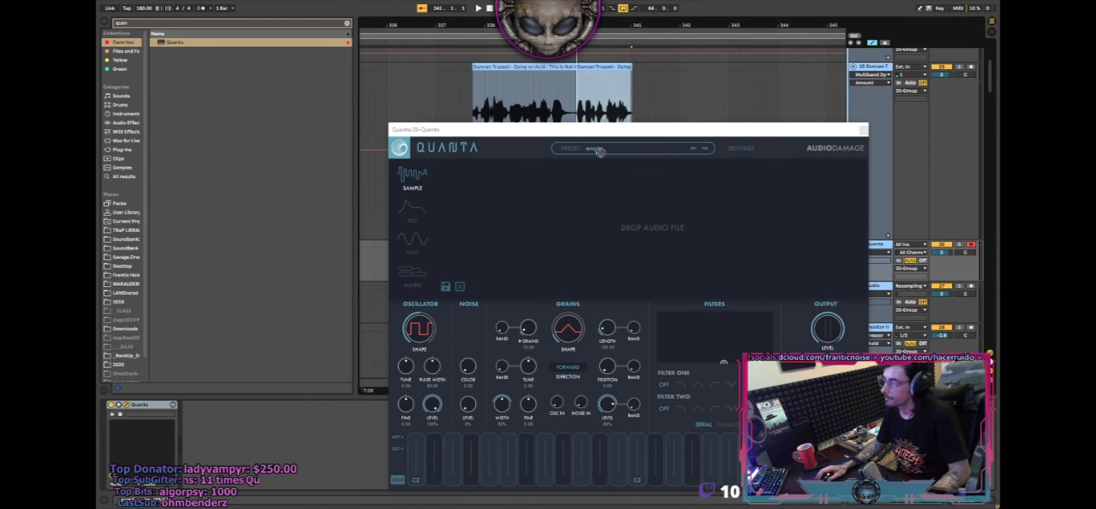
double_click(601, 62)
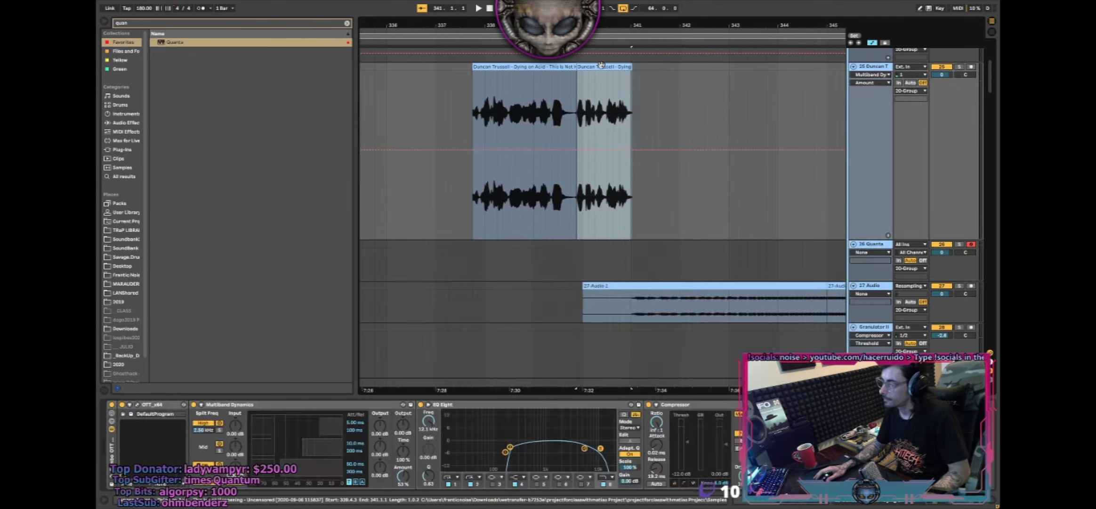
click(164, 271)
scroll(548, 147, down, 3)
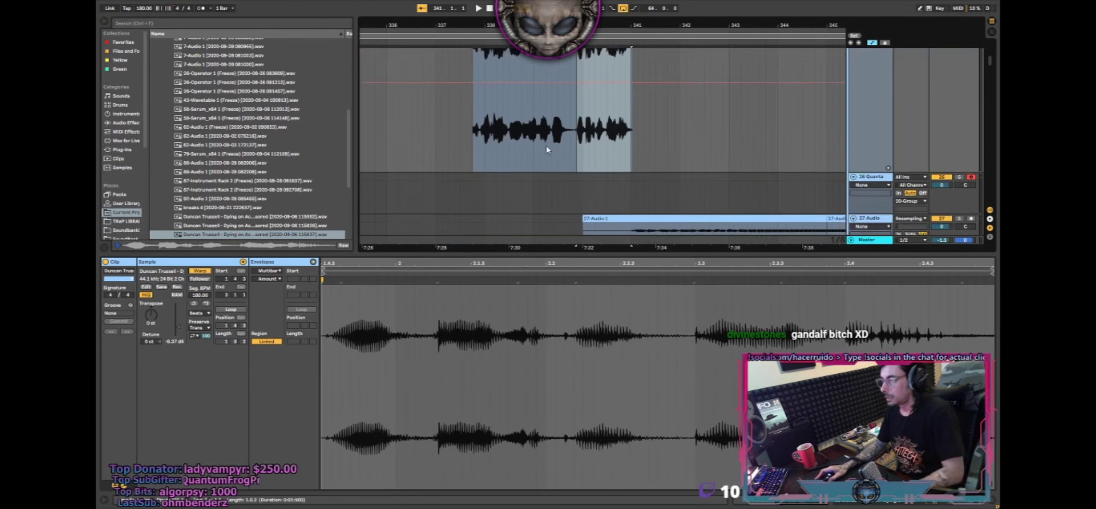
click(571, 164)
- Try to load the consolidated vocal WAV from the Current Project folder into Quanta's sample area
click(877, 150)
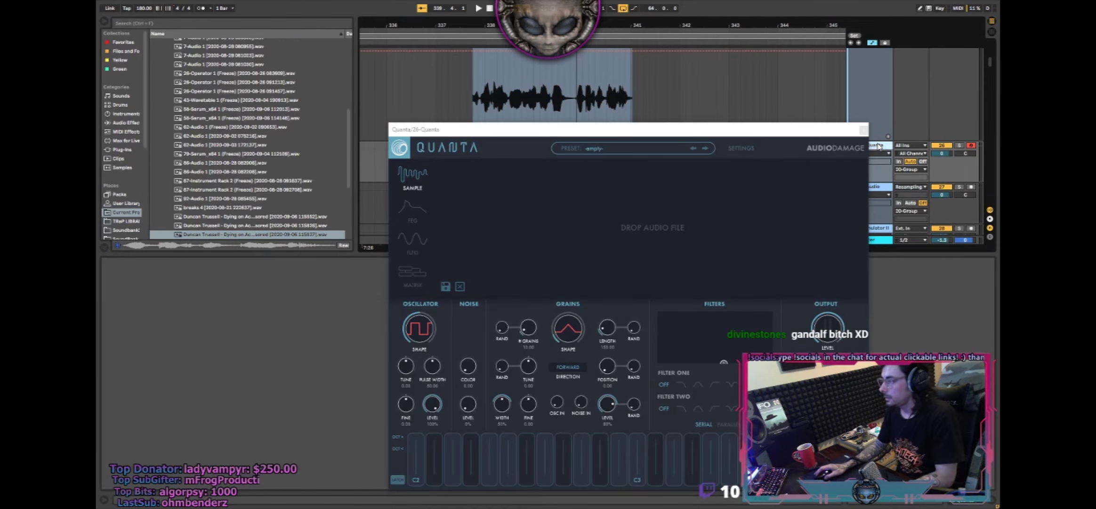
drag(263, 252, 566, 235)
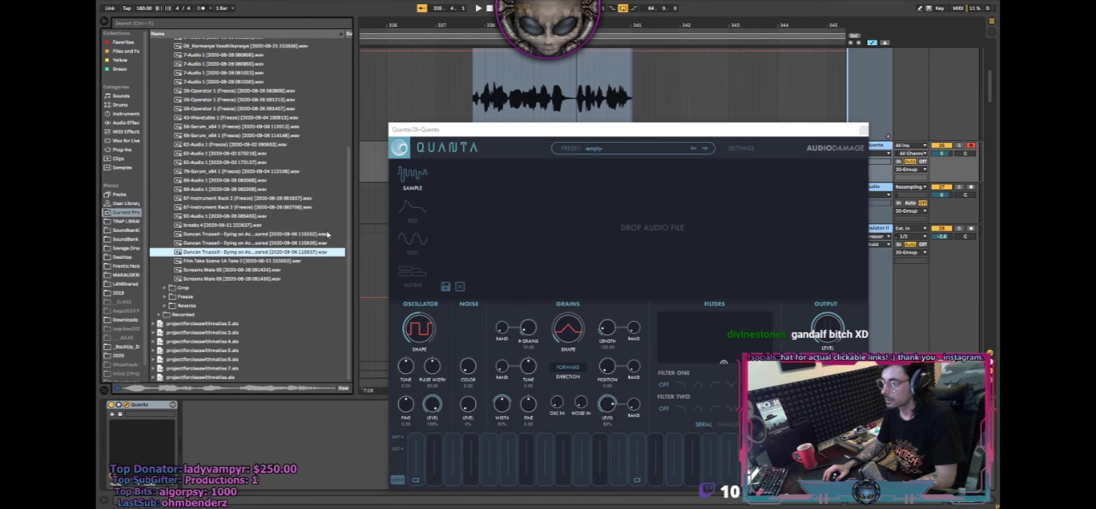
drag(420, 129, 430, 301)
right_click(267, 255)
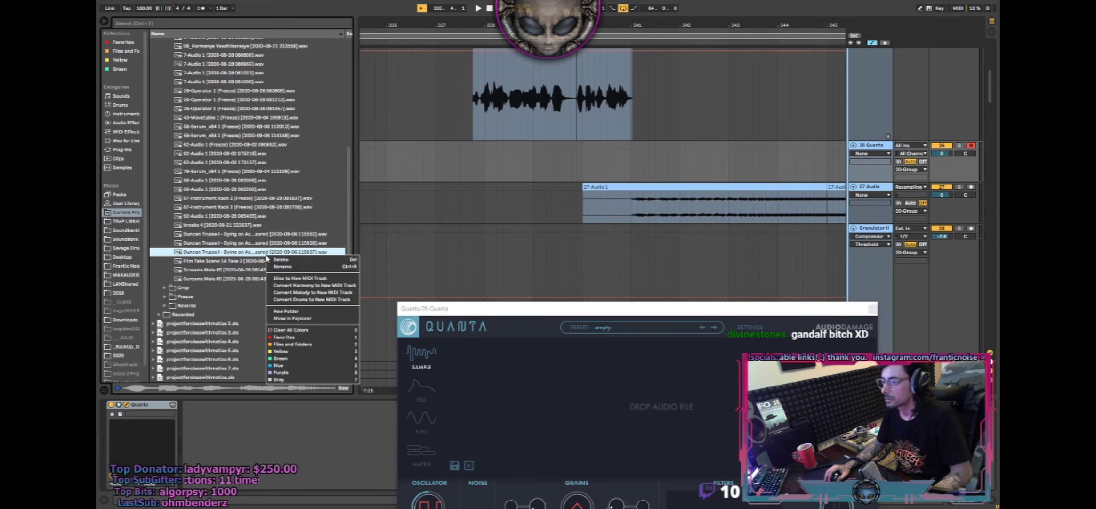
click(299, 239)
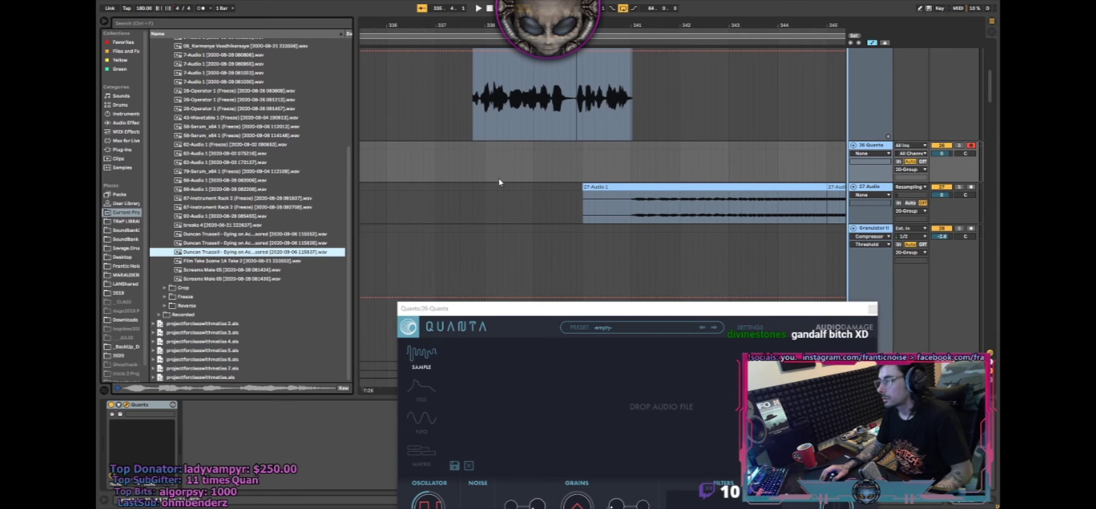
- Duplicate the one-bar vocal clip directly after itself and consolidate the copy
click(591, 135)
scroll(591, 132, up, 4)
click(596, 93)
key(ctrl+d)
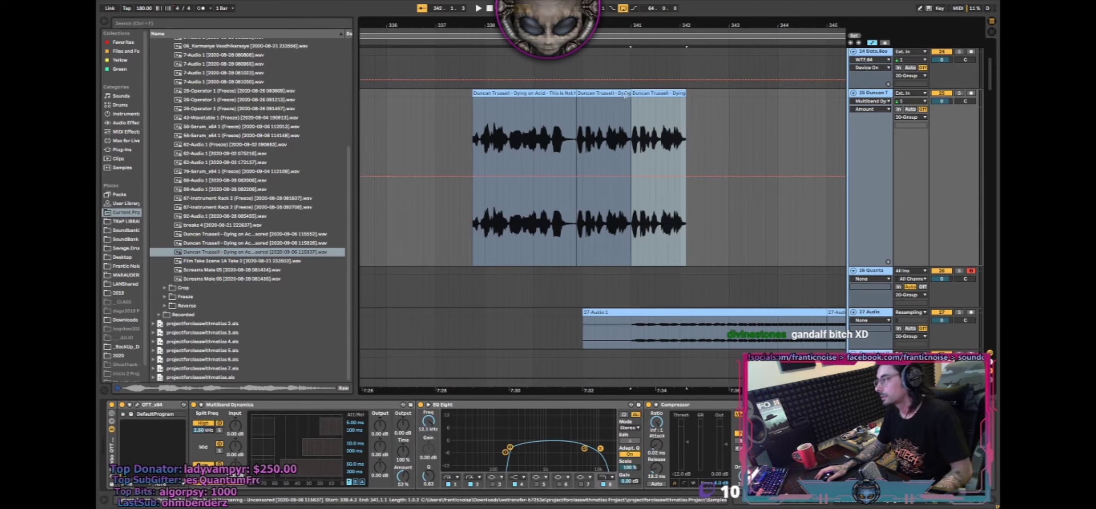
key(ctrl+j)
- Open the duplicated vocal clip's sample details and delete the clip from the arrangement
double_click(647, 92)
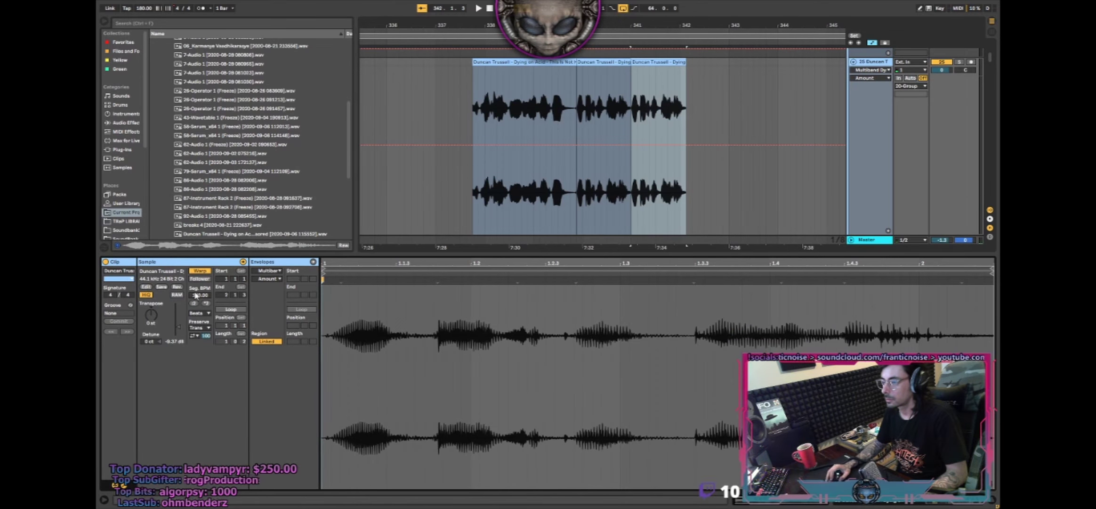
click(647, 64)
key(Delete)
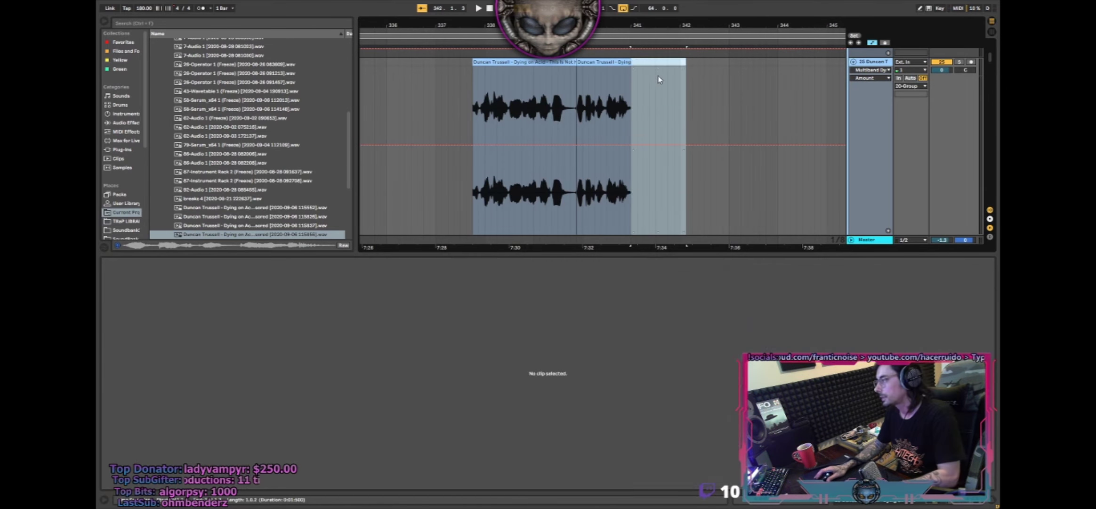
- Try to load the newly consolidated vocal WAV into Quanta's sample area
scroll(753, 160, down, 2)
click(878, 178)
drag(277, 234, 570, 238)
- Show the newest consolidated vocal WAV in File Explorer and bring up the Consolidate folder window
right_click(283, 235)
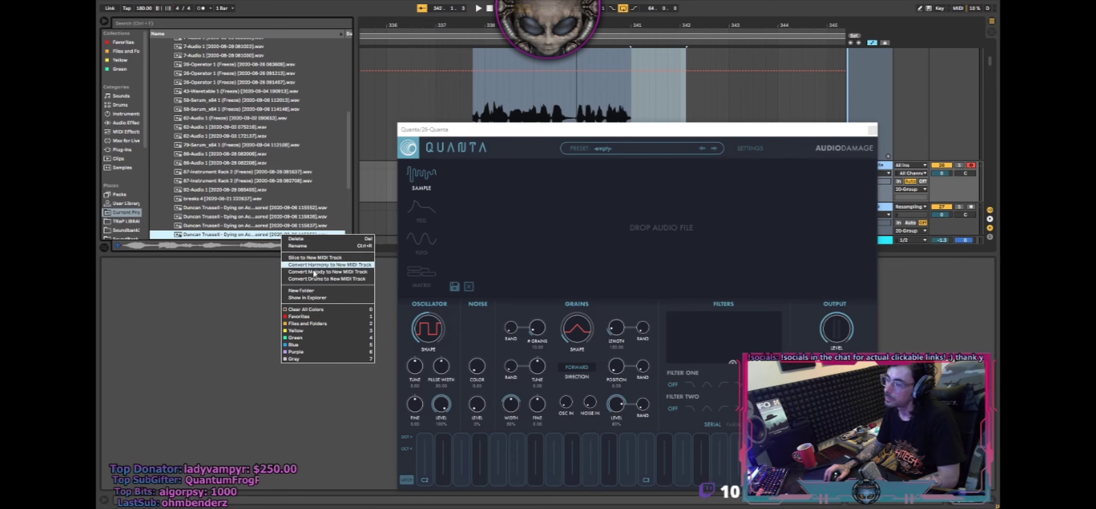
click(329, 298)
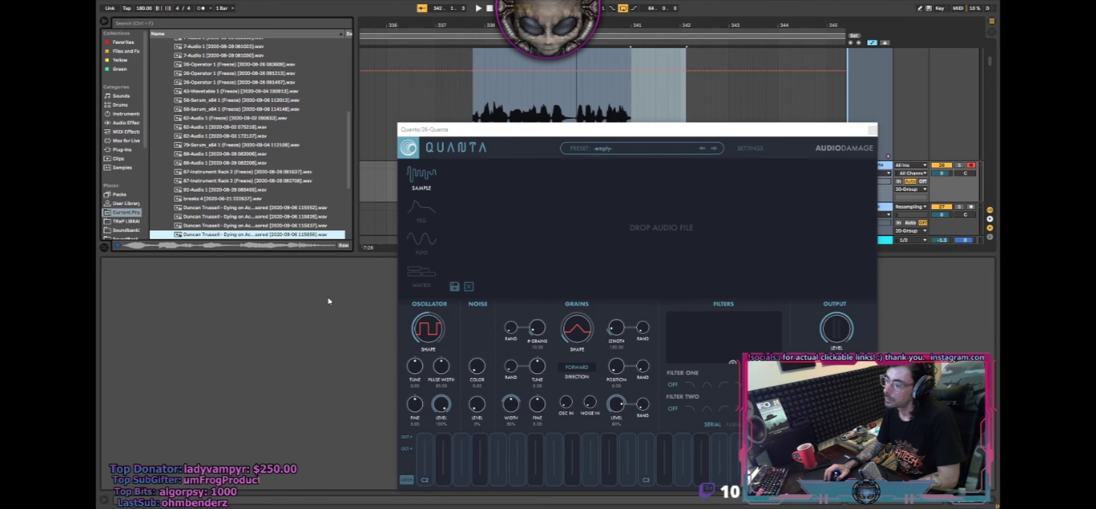
key(alt+Tab)
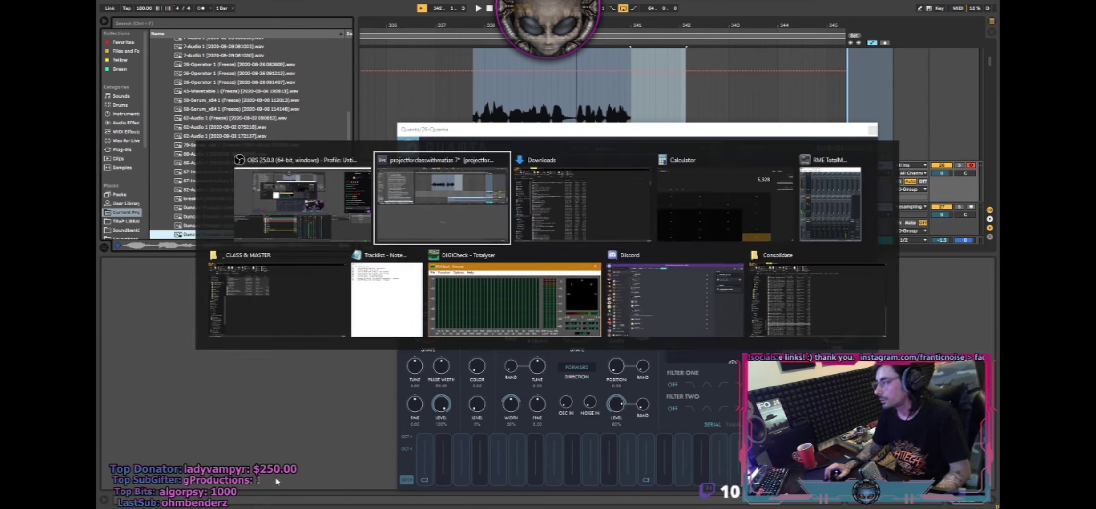
click(230, 501)
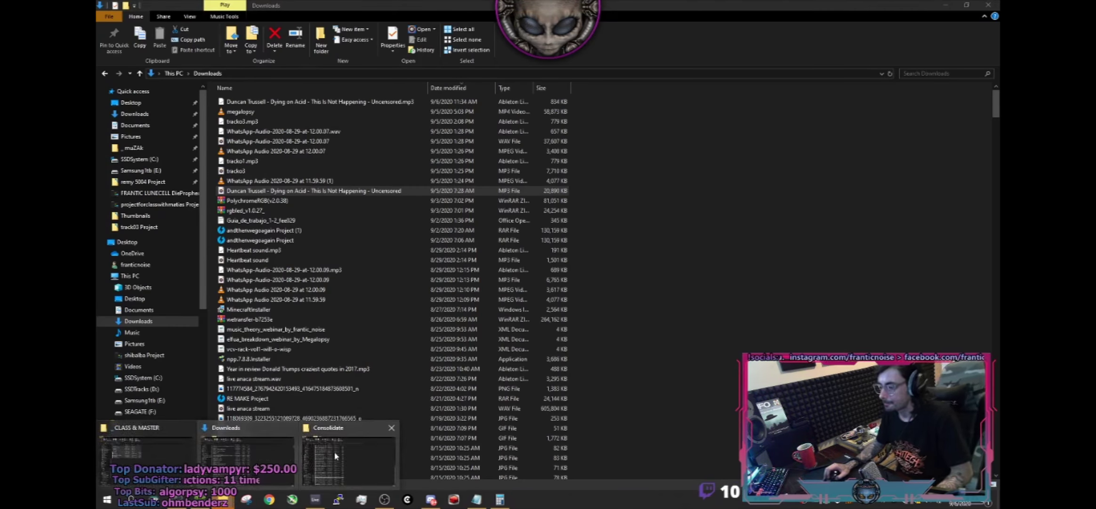
click(337, 455)
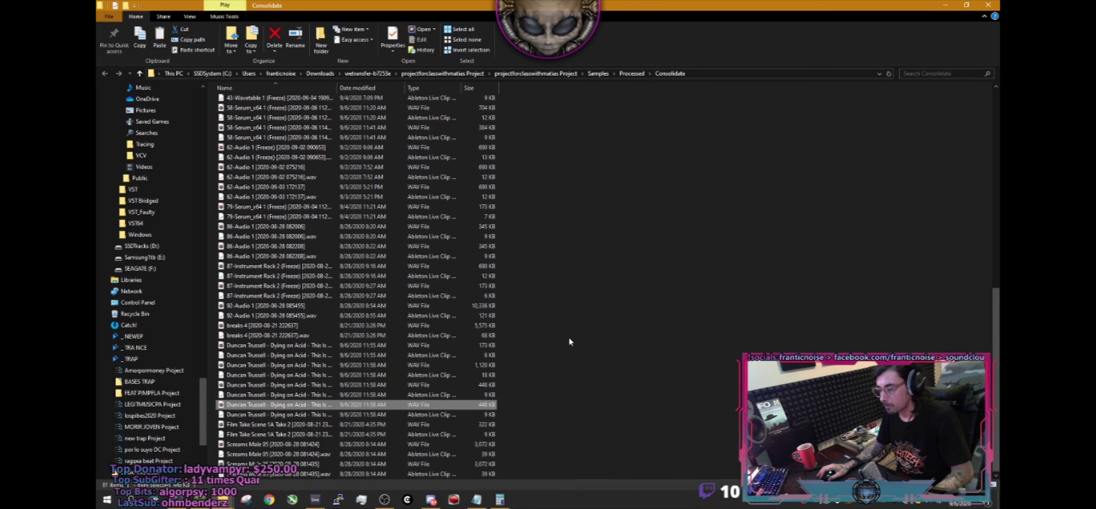
- Try to copy the selected vocal WAV within the Consolidate folder, and cancel the operation
key(Delete)
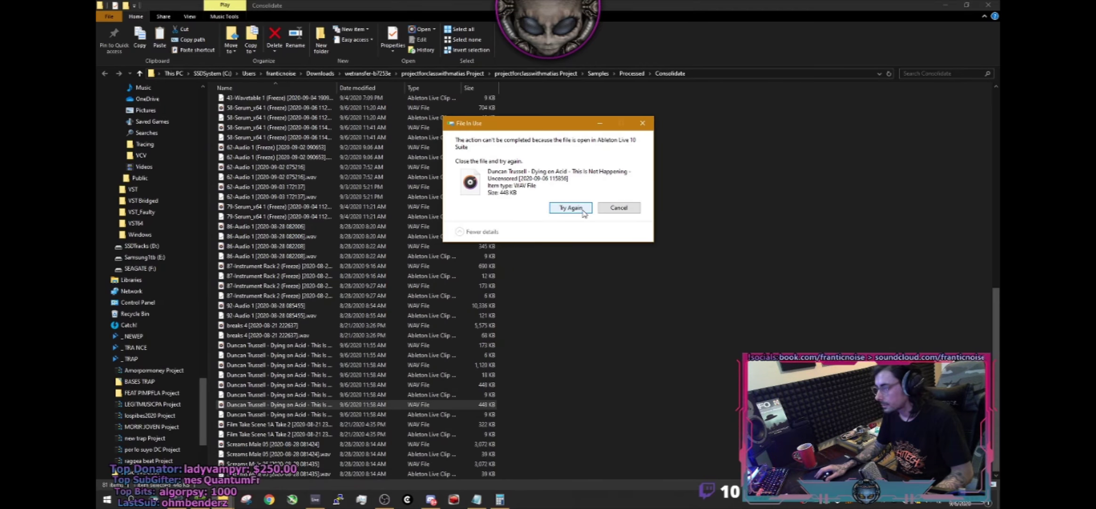
click(612, 209)
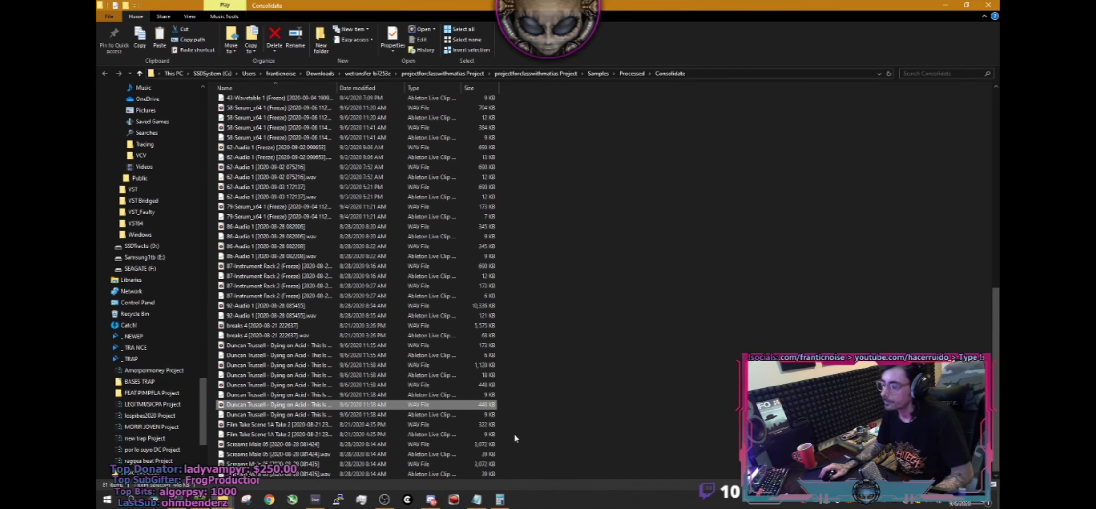
key(Delete)
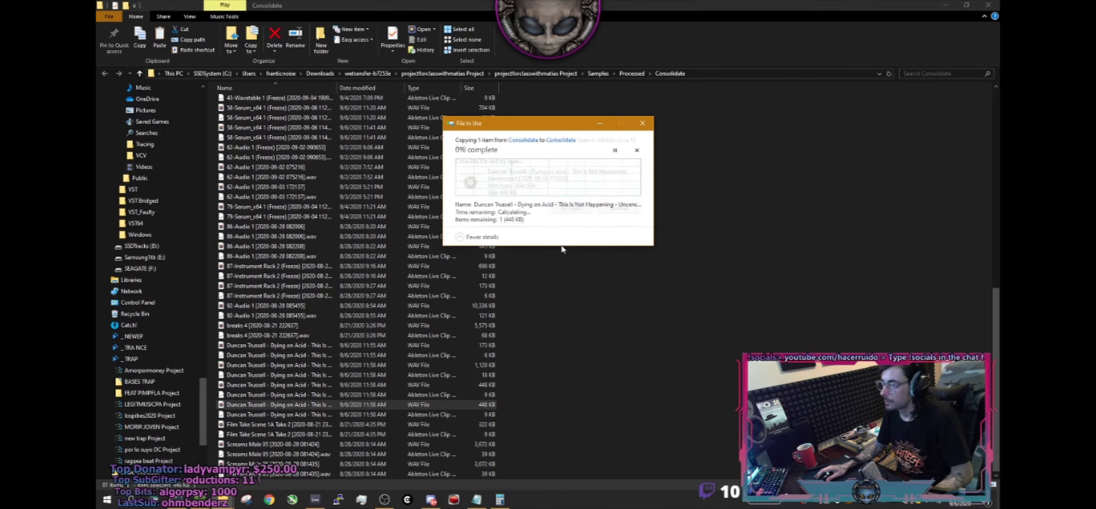
key(Escape)
- Switch back to Ableton Live and close the Quanta plug-in window
key(alt+Tab)
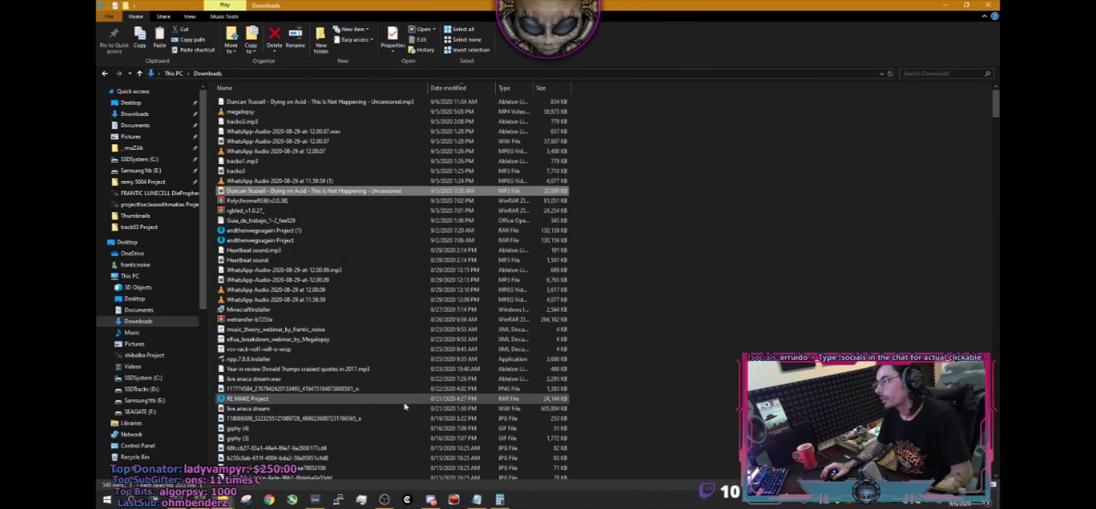
key(alt+Tab)
key(alt+Tab)
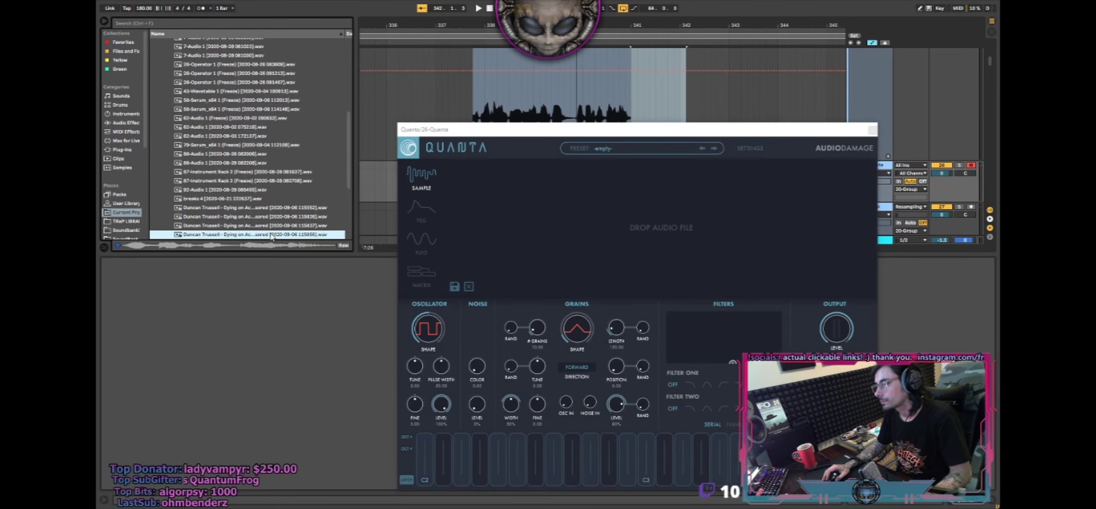
click(304, 320)
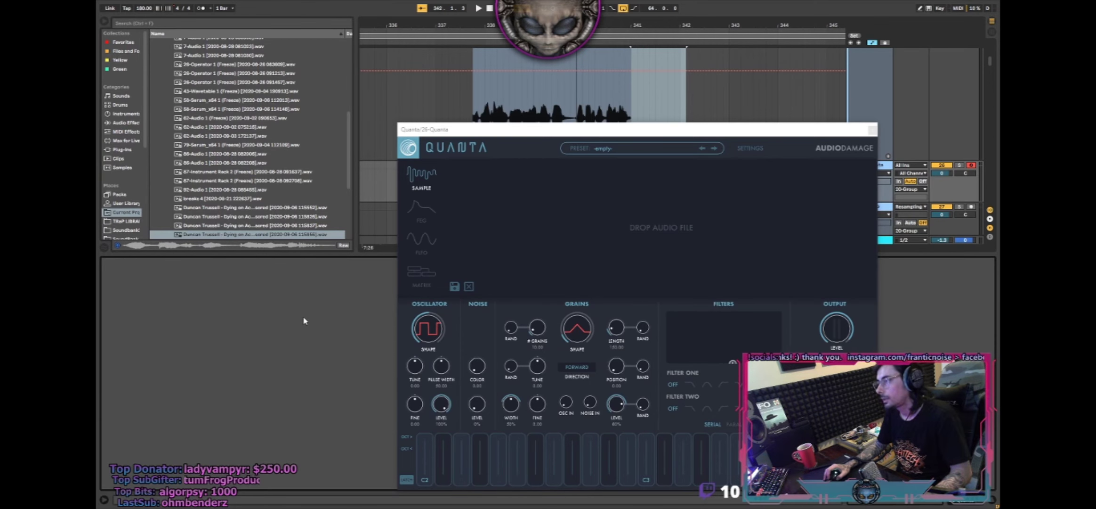
click(872, 129)
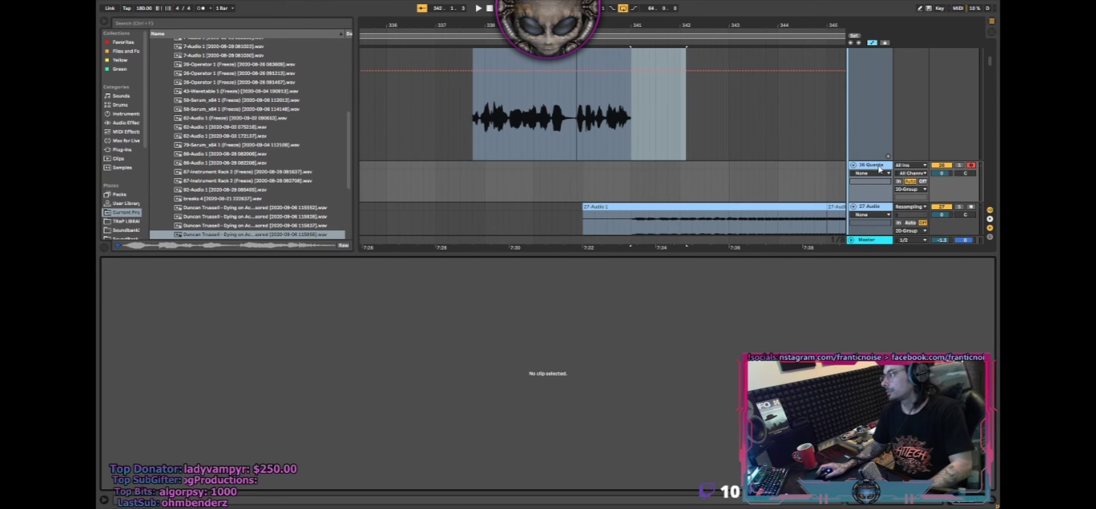
- Delete the Quanta track from the arrangement
right_click(884, 159)
click(886, 147)
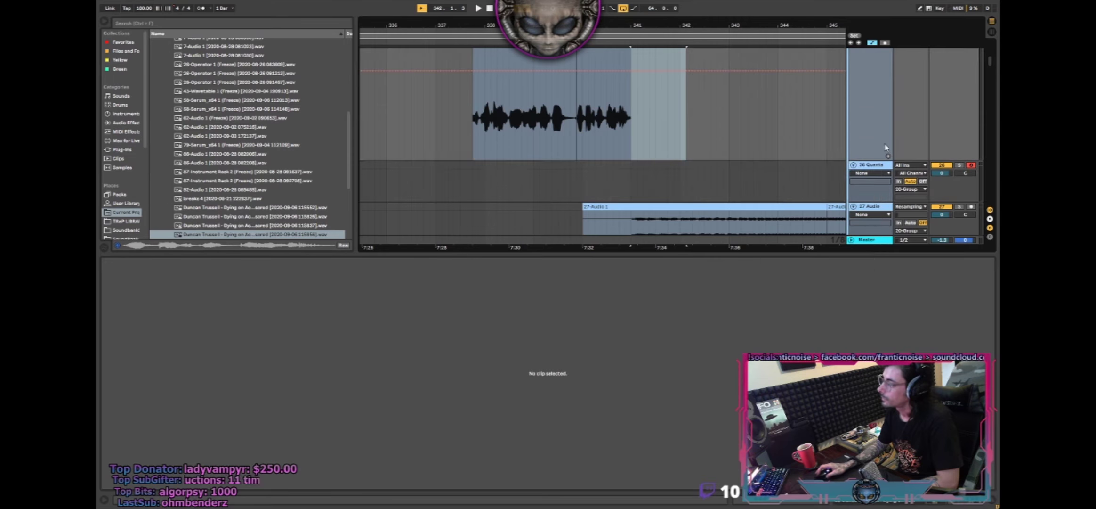
right_click(876, 166)
click(872, 165)
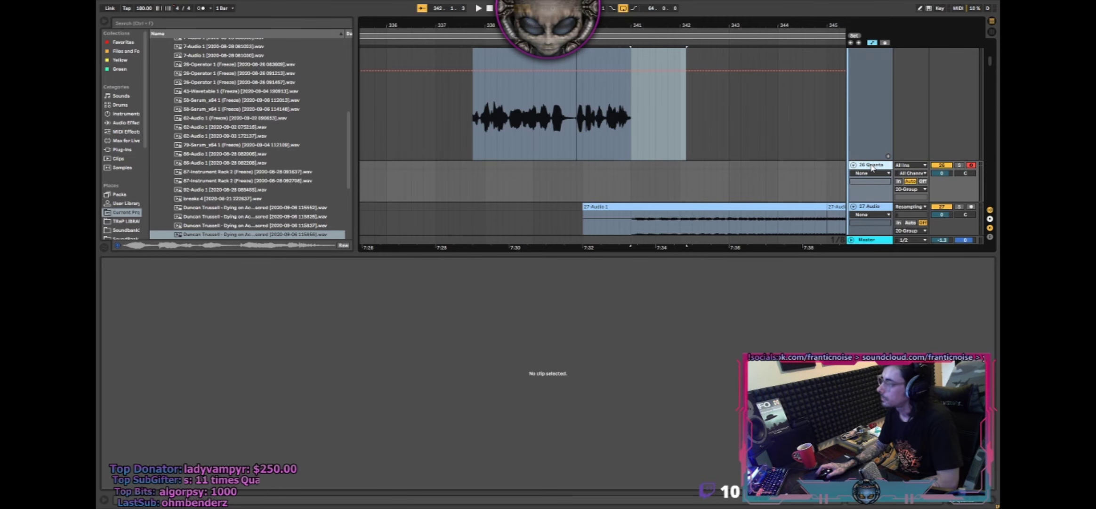
key(Delete)
- Play the arrangement from bar 337, just before the vocal clips, and hide the detail view
click(431, 167)
key(space)
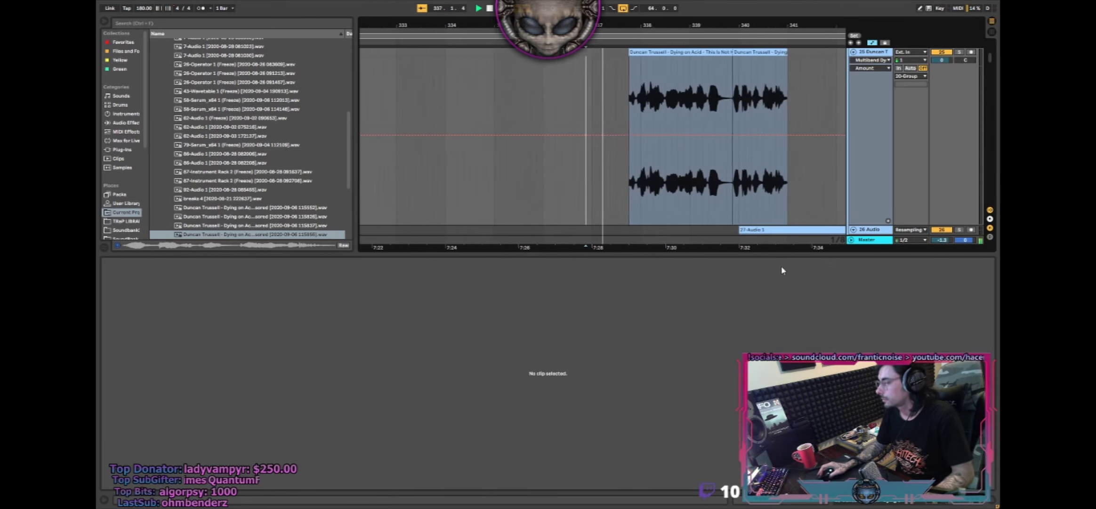
key(ctrl+alt+l)
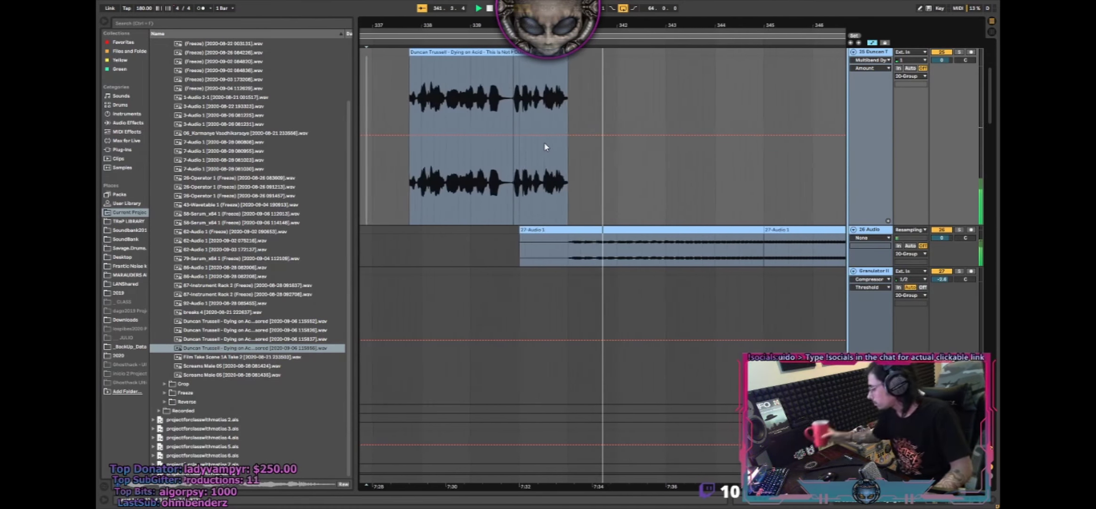
- Lower the vocal track's volume to about -6 dB and play back from the first vocal clip
drag(942, 60, 942, 79)
scroll(532, 70, down, 5)
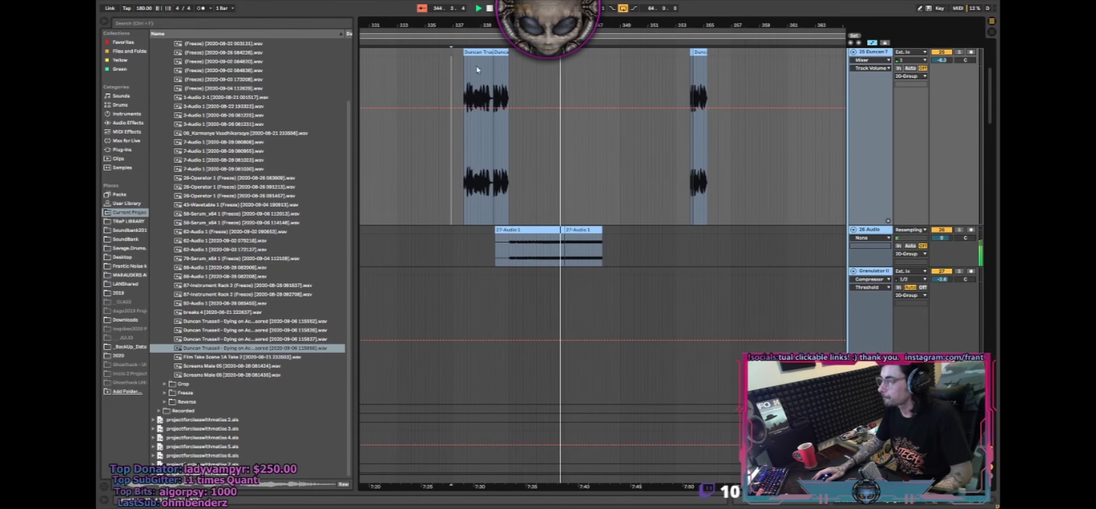
click(474, 52)
key(space)
key(space)
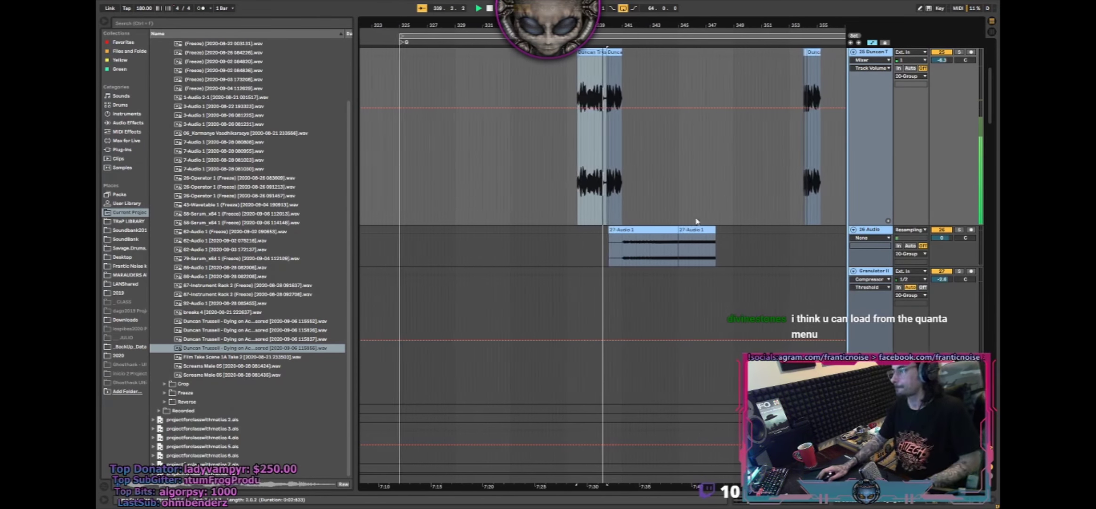
- Select the 26 Audio track below the vocal track and take the window out of full screen
click(869, 230)
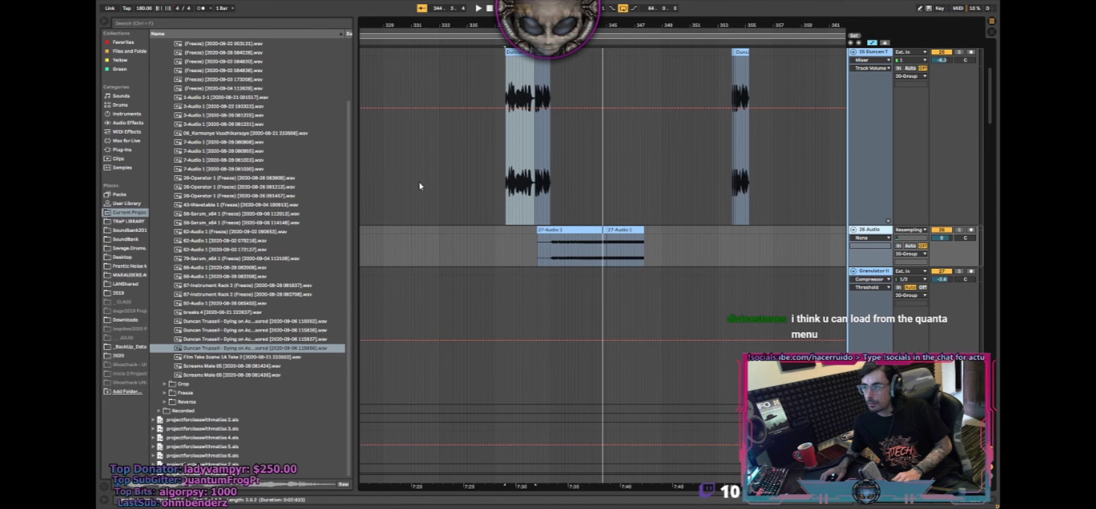
key(F11)
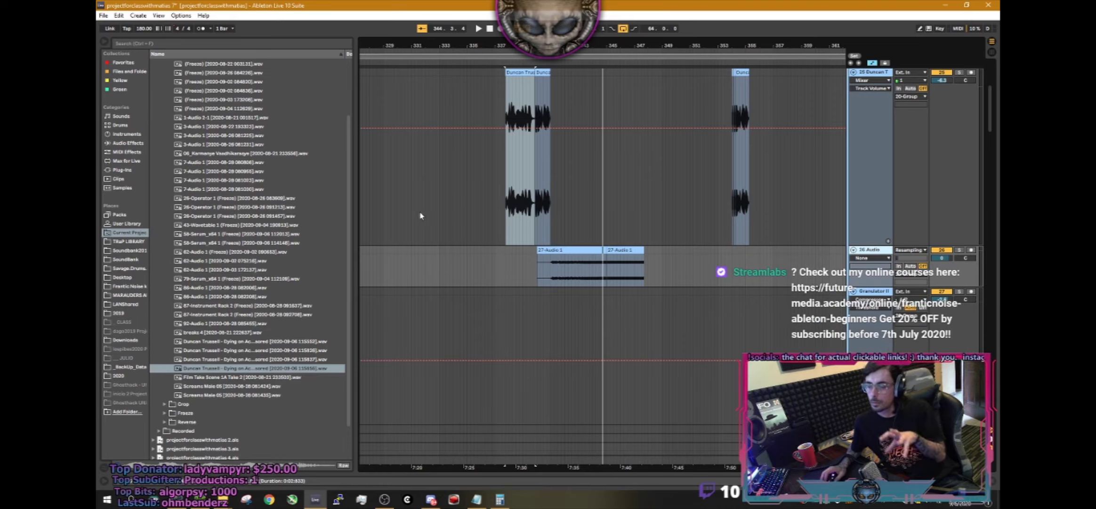
- Open the sample of the first 27-Audio 1 clip in Sound Forge, allowing the program to run
click(589, 257)
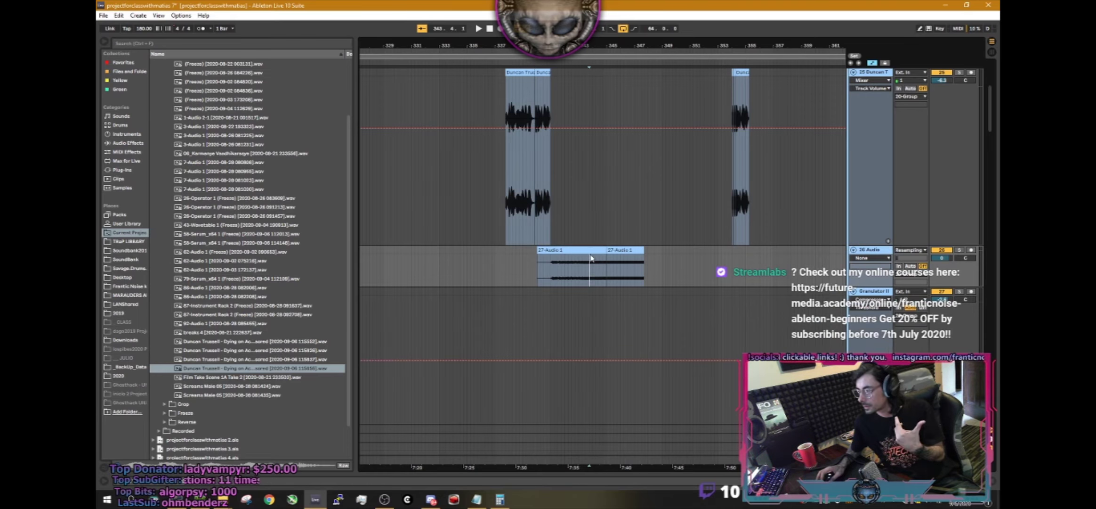
double_click(589, 251)
click(869, 179)
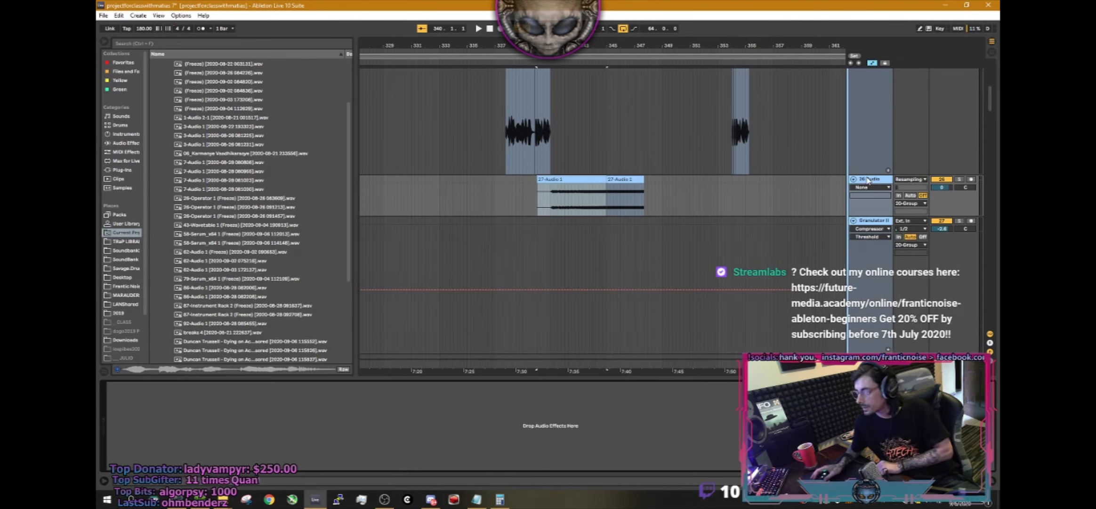
double_click(565, 180)
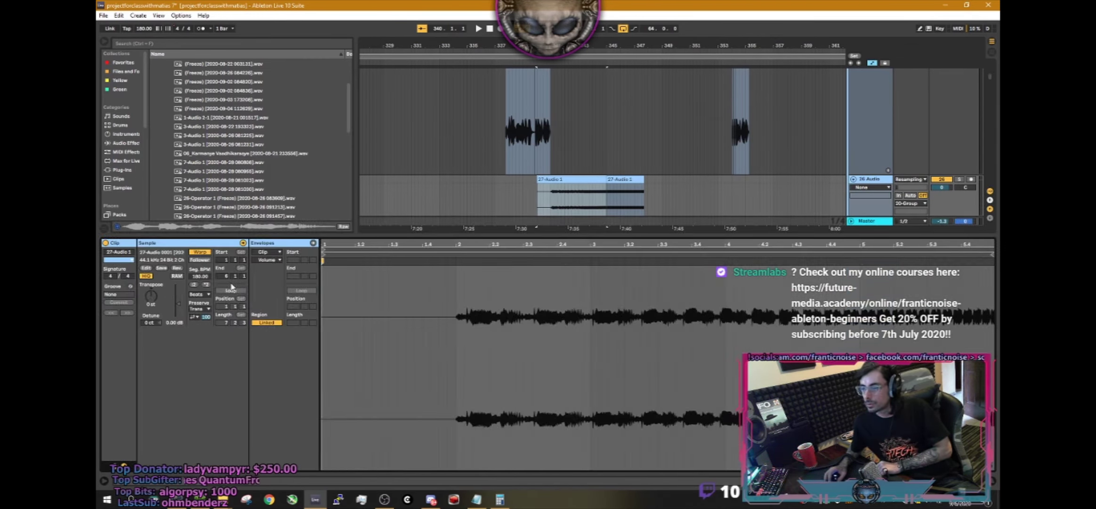
click(146, 268)
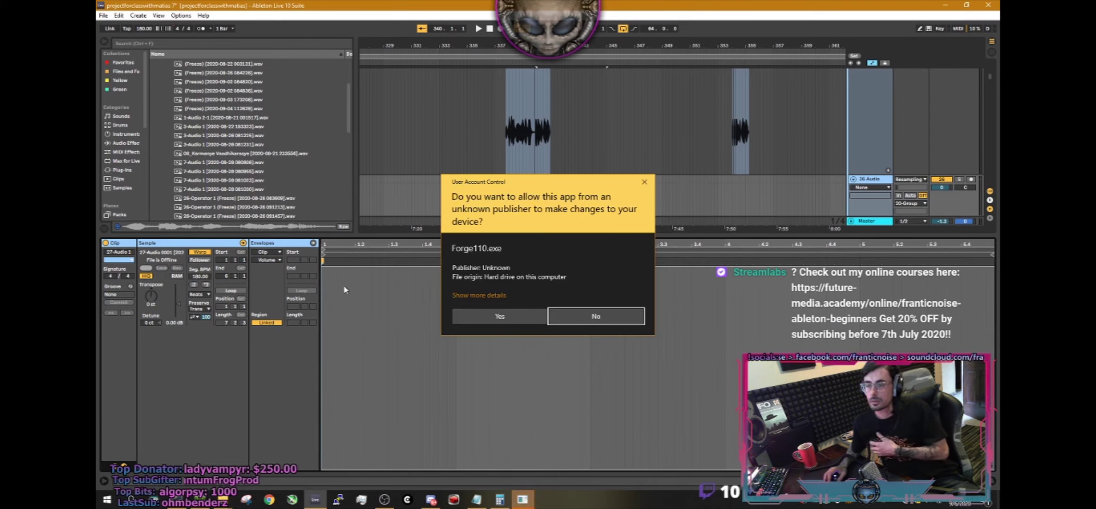
click(468, 317)
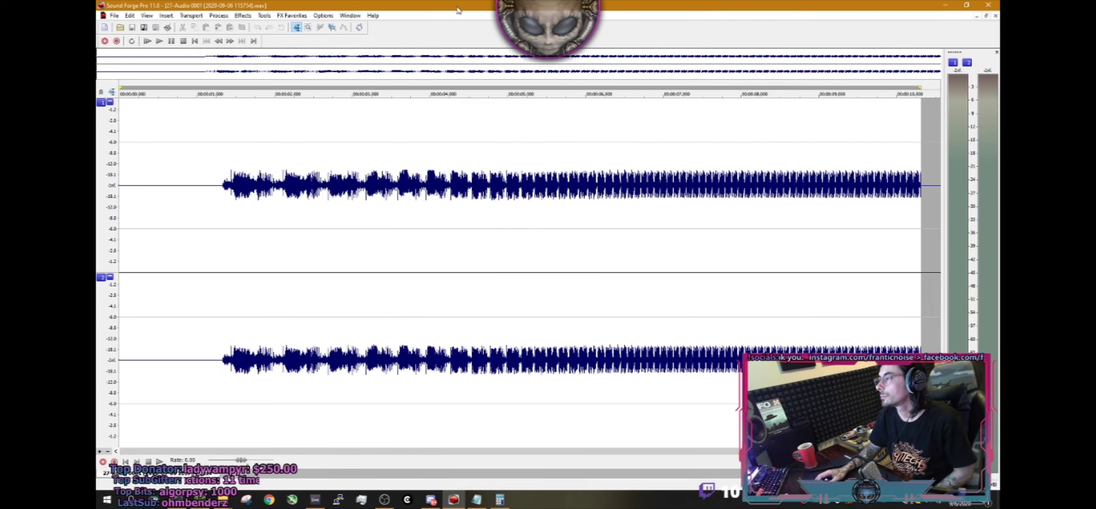
- Return to Live, reopen the clip's sample in Sound Forge beside the arrangement, and close Sound Forge
double_click(457, 9)
click(547, 183)
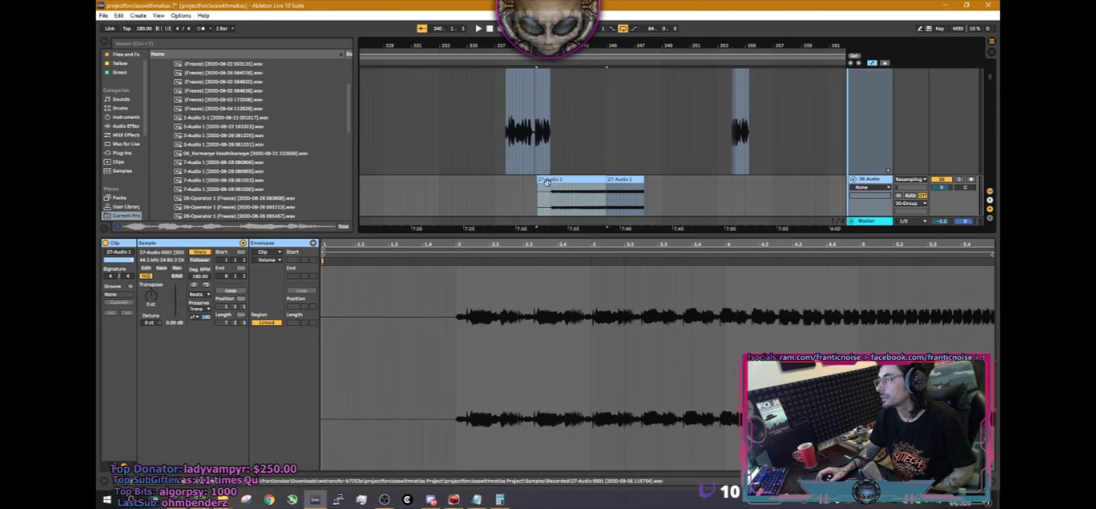
click(146, 268)
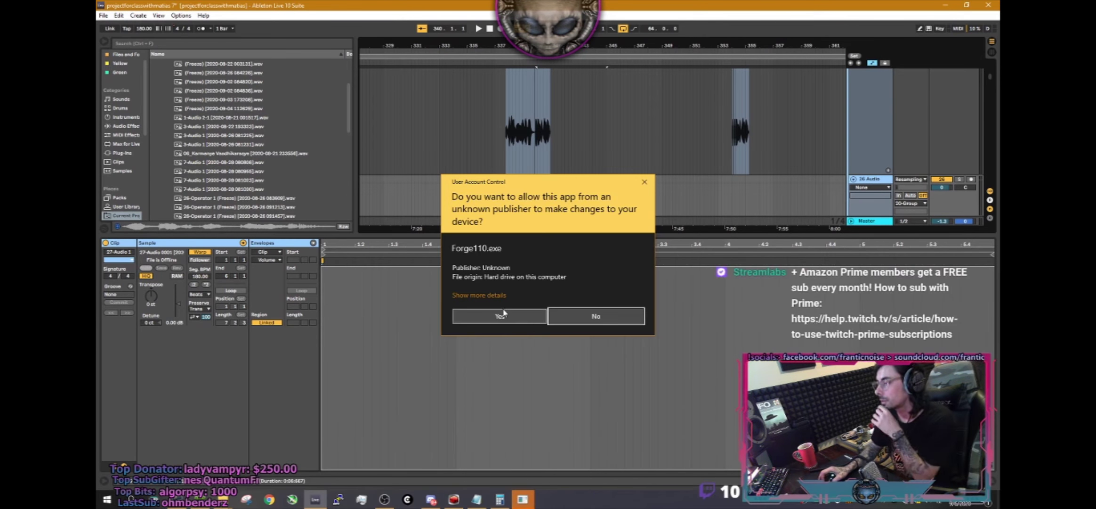
click(500, 316)
click(622, 372)
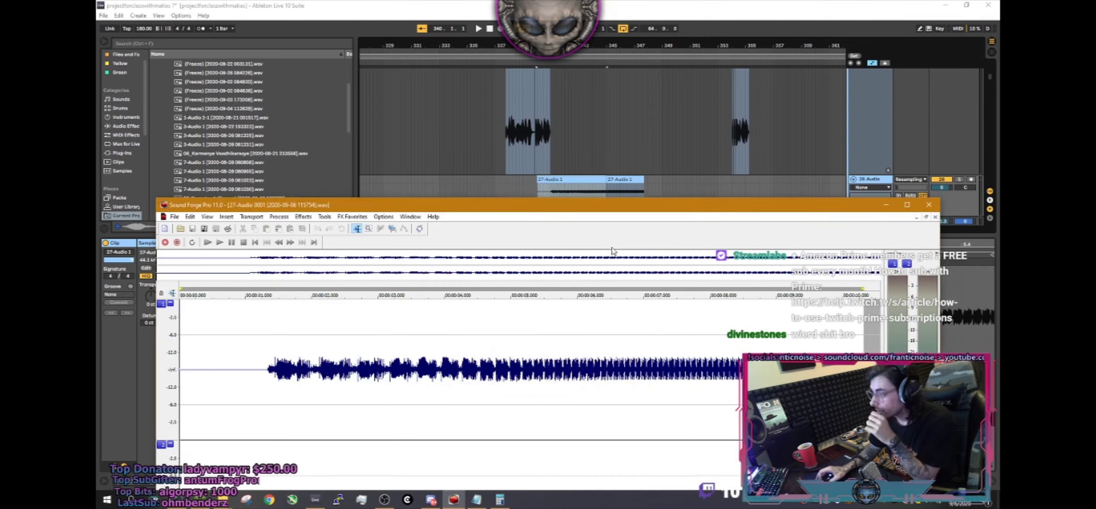
drag(598, 207, 751, 265)
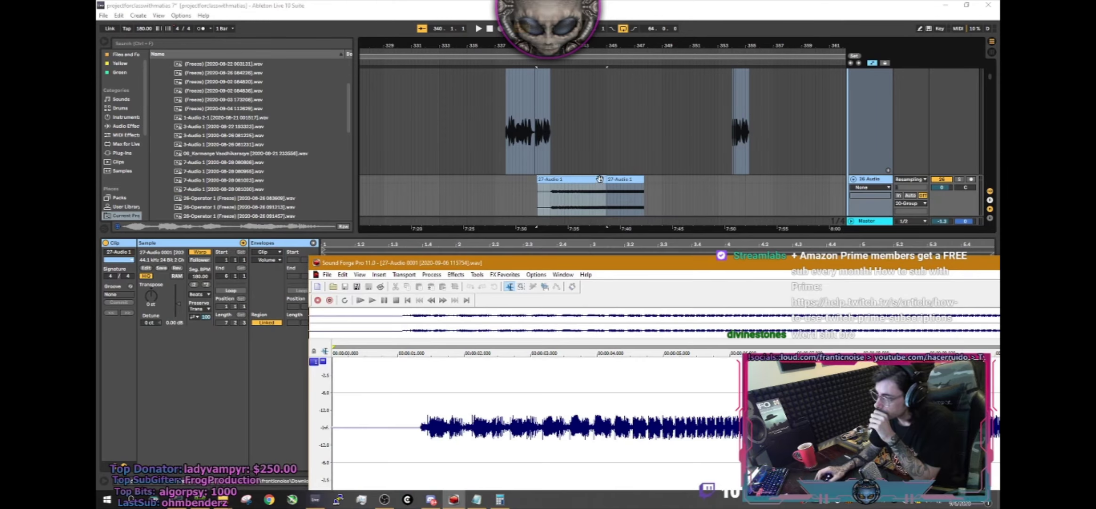
drag(521, 263, 308, 160)
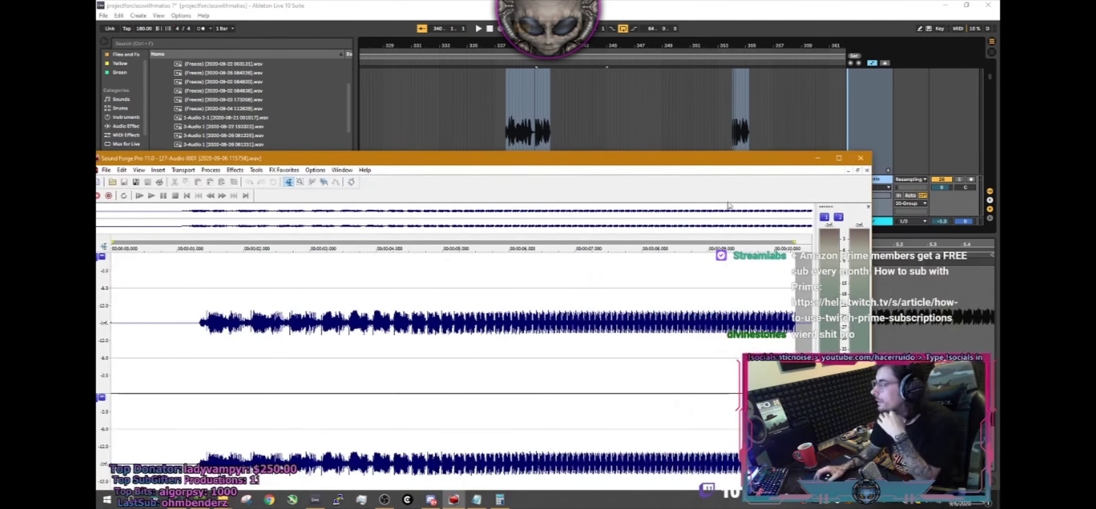
click(861, 158)
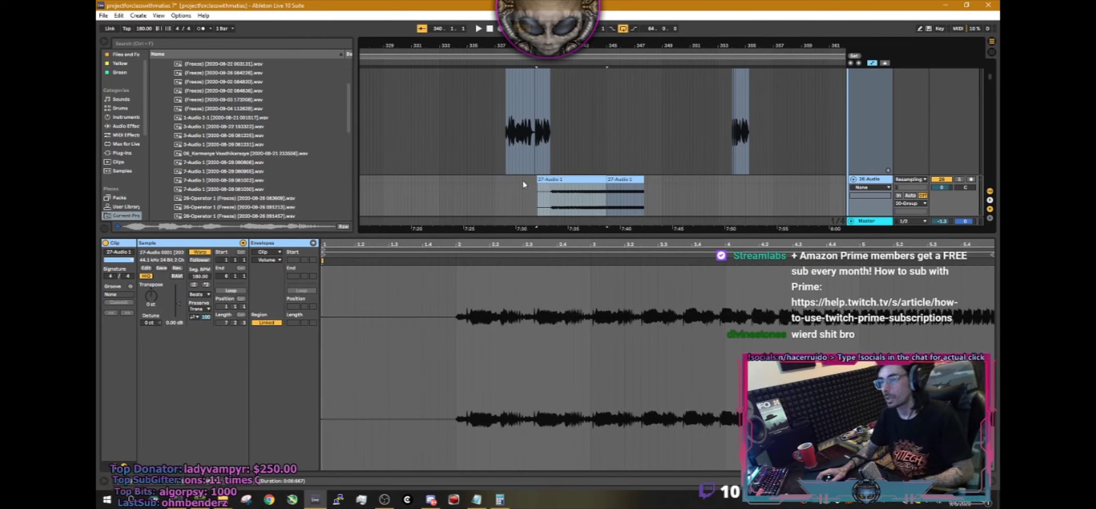
- Hide the clip detail view and play the arrangement from around bar 338, near the start of the vocal clips
click(536, 190)
double_click(523, 234)
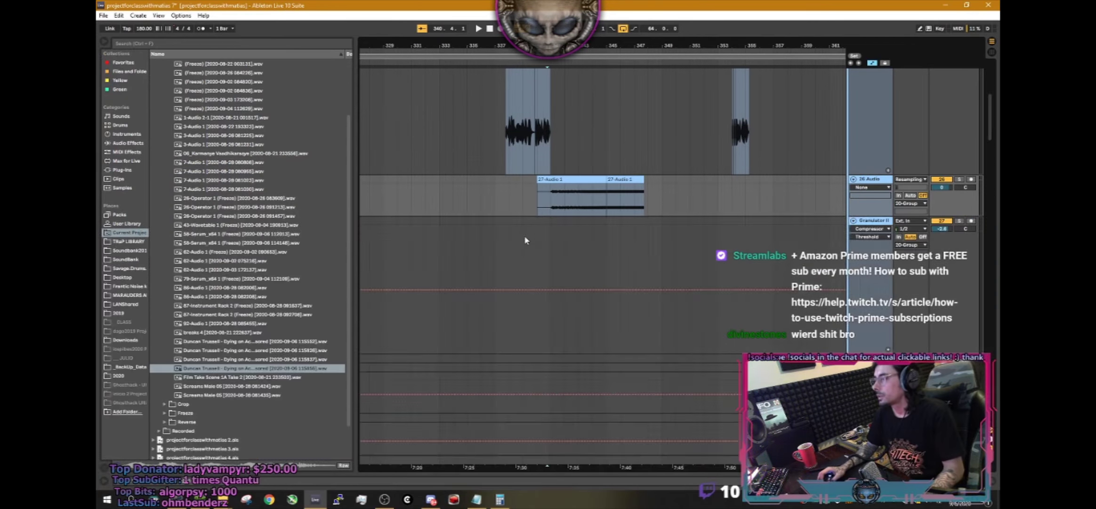
click(511, 188)
key(space)
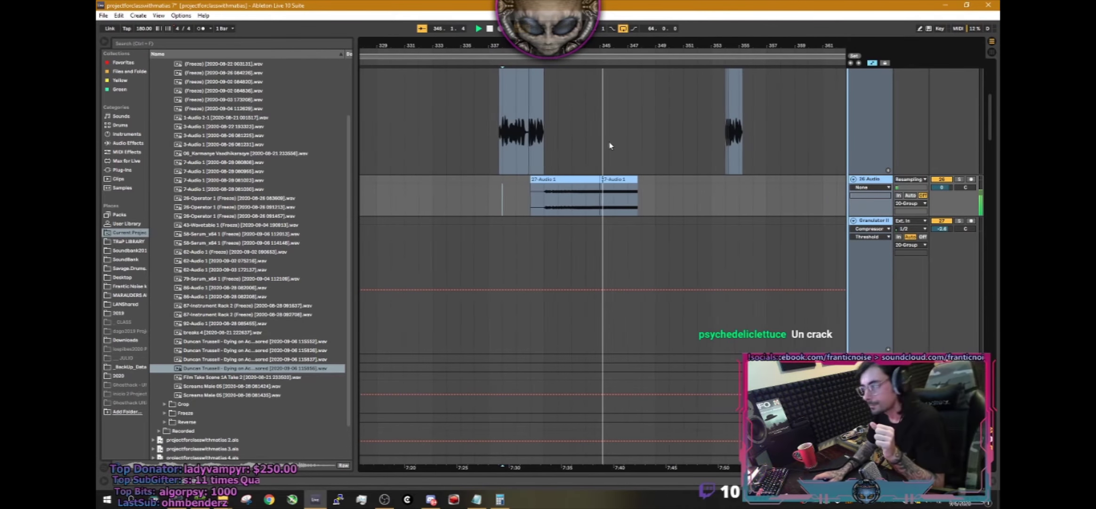
- Deactivate the second 27-Audio 1 clip and play back from the first one
click(596, 180)
key(minus)
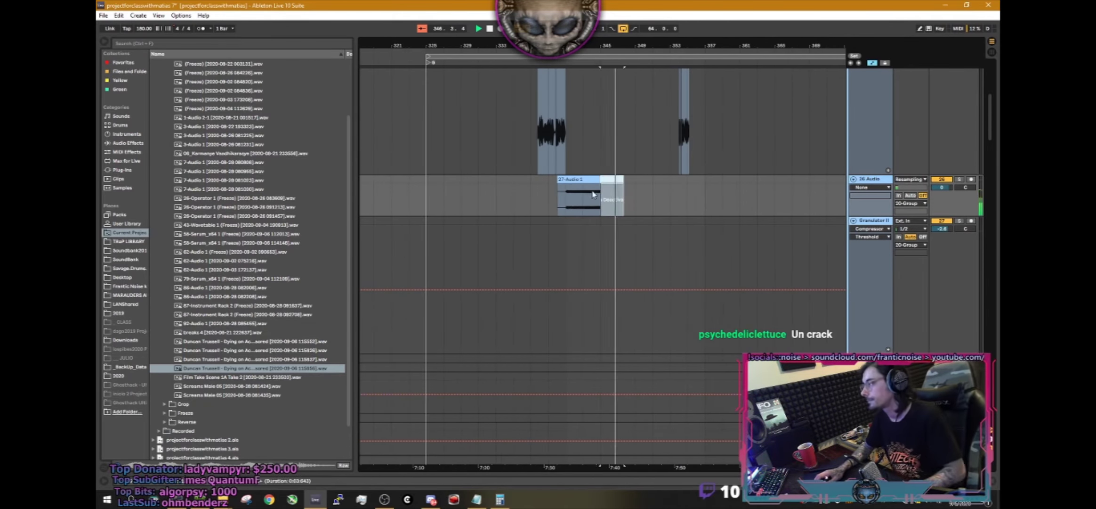
key(0)
click(585, 193)
key(space)
key(space)
- Show the 26 Audio track's volume automation, and reactivate and open the second 27-Audio 1 clip
double_click(865, 181)
click(942, 188)
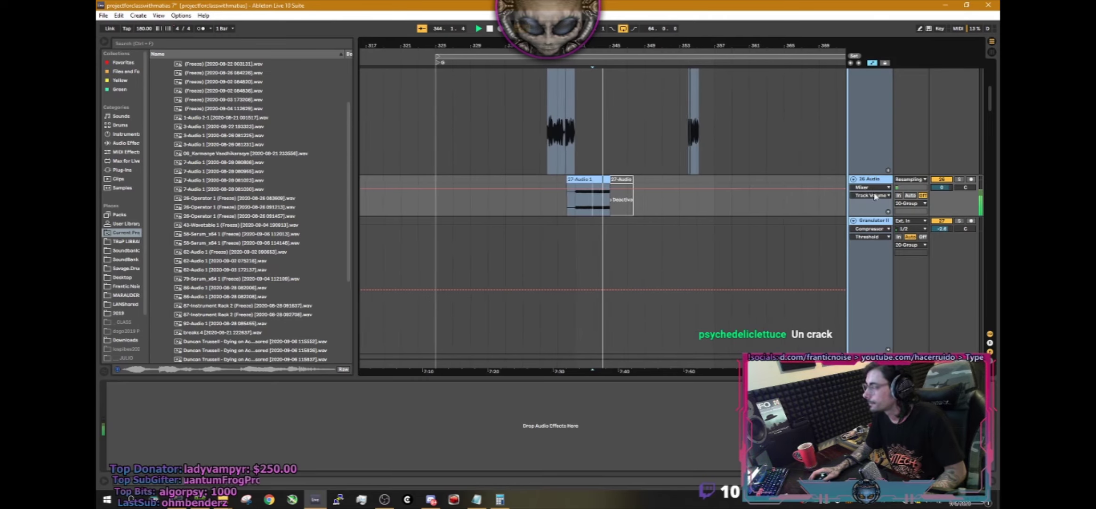
click(597, 190)
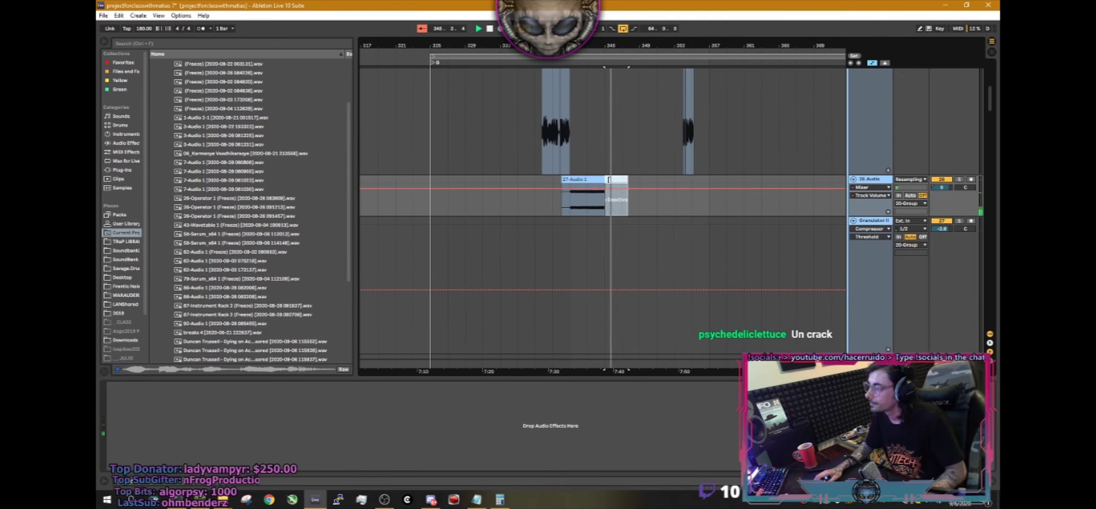
double_click(615, 180)
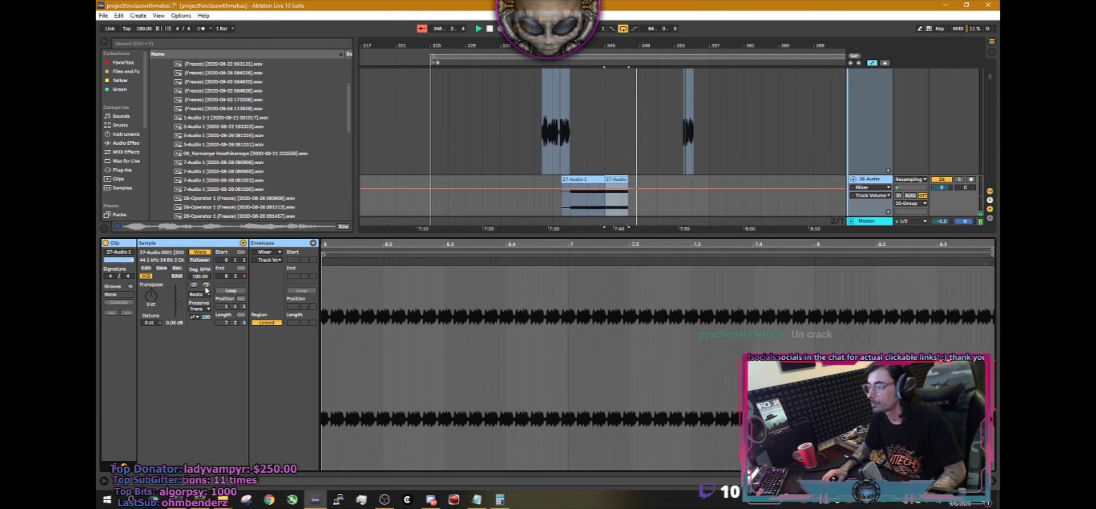
- Show the Transposition envelope of the second 27-Audio 1 clip
click(272, 261)
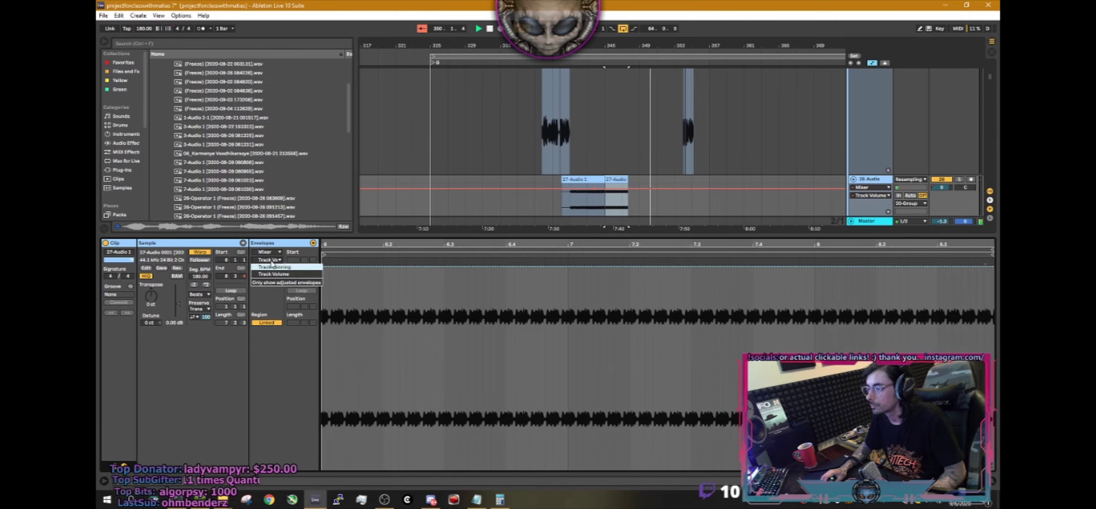
click(270, 253)
click(270, 253)
click(270, 253)
click(268, 253)
click(268, 260)
click(269, 261)
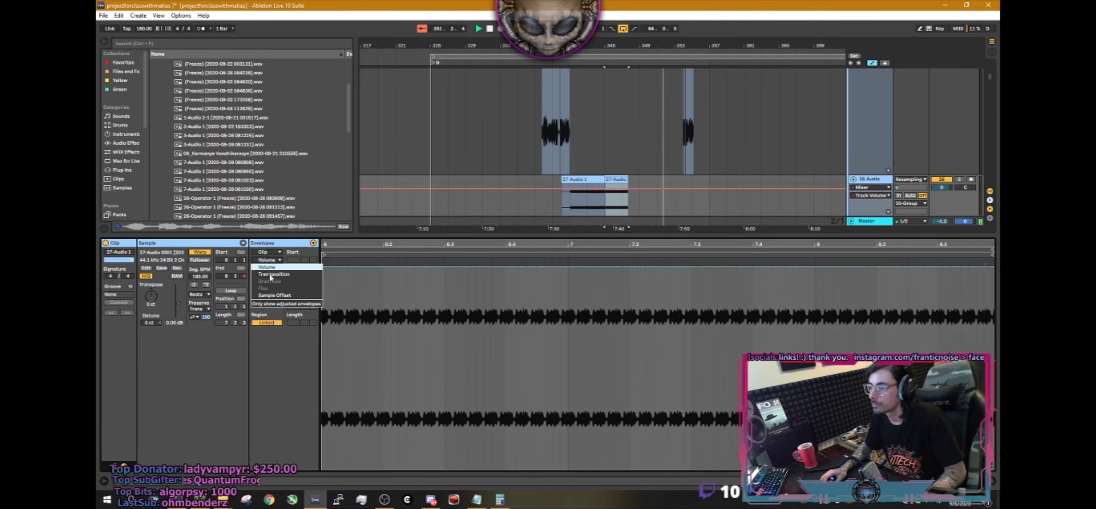
click(271, 274)
- Draw a falling transposition ramp from 0 to about -48 semitones across the clip and play it back
click(345, 369)
drag(358, 367, 947, 470)
key(space)
key(space)
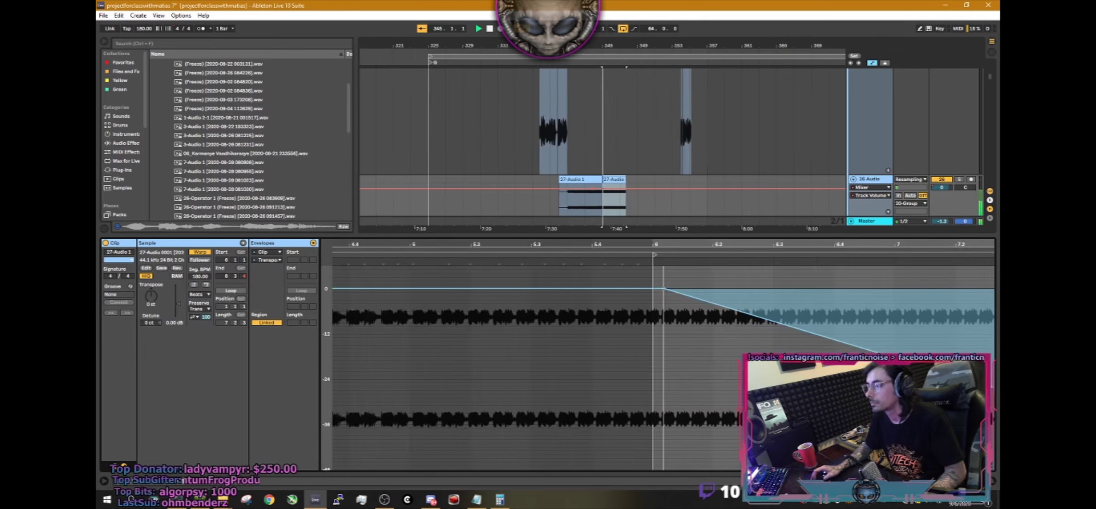
- Set the clip's warp mode to Complex, fade the track volume to about -14 dB at its end, and play from the vocal clips
click(199, 294)
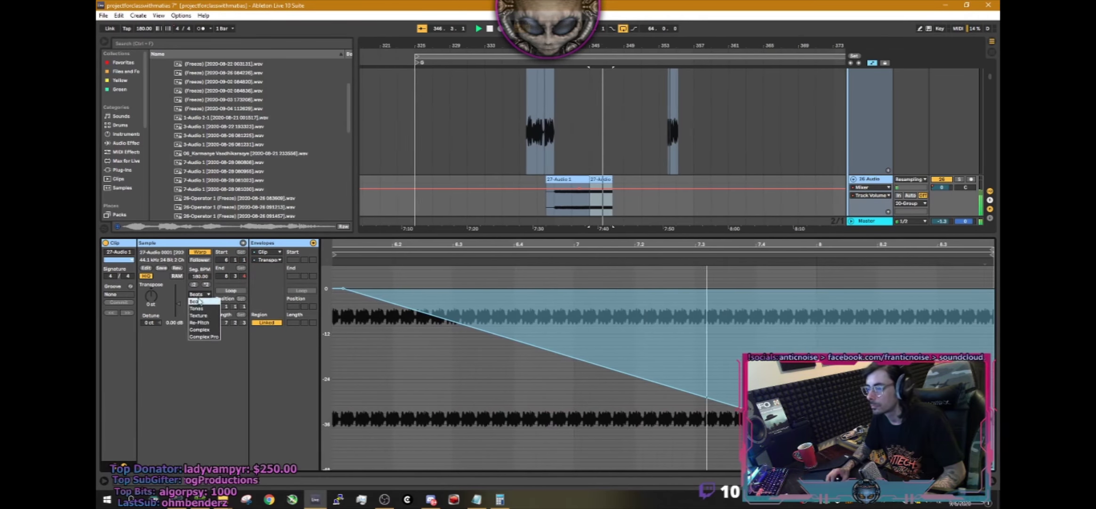
click(200, 326)
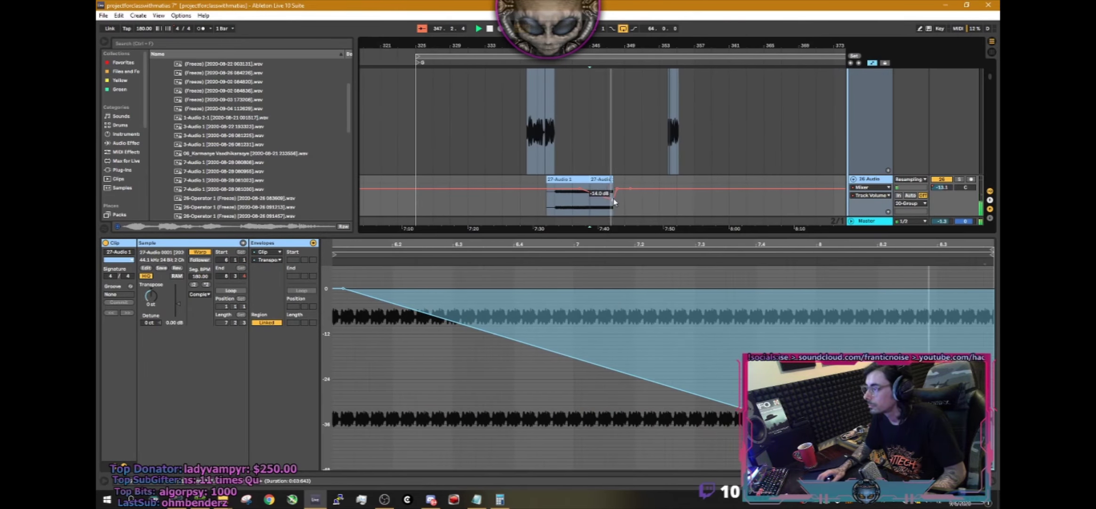
click(538, 202)
key(space)
key(space)
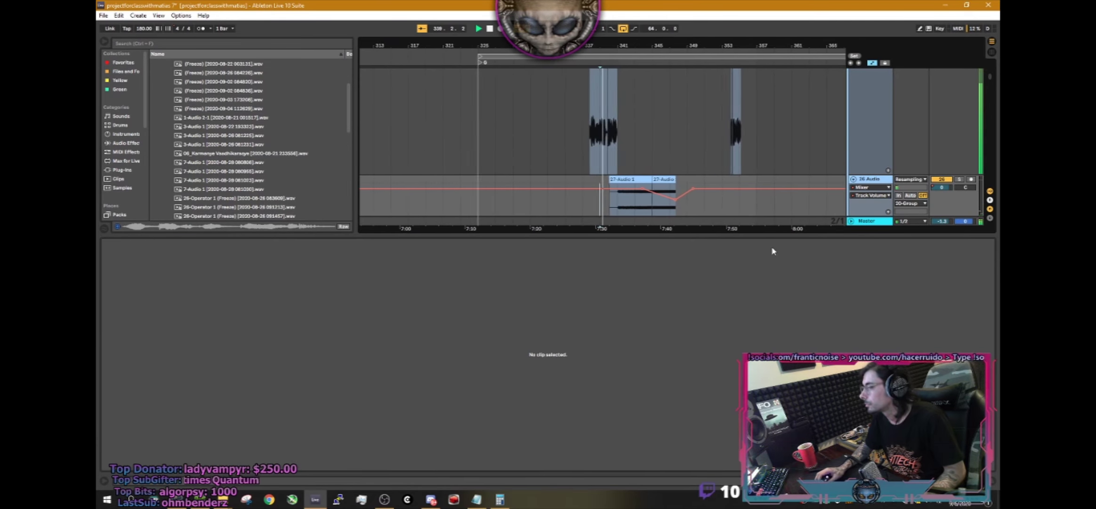
- Hide the detail view, switch to full screen, and play back from around bar 340 on track 65
double_click(771, 236)
key(F11)
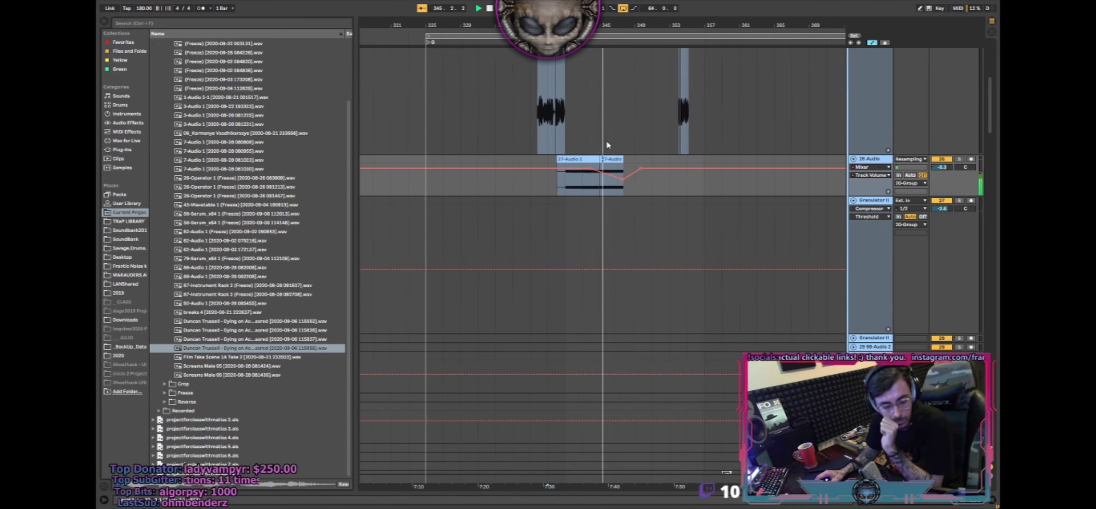
scroll(604, 140, up, 8)
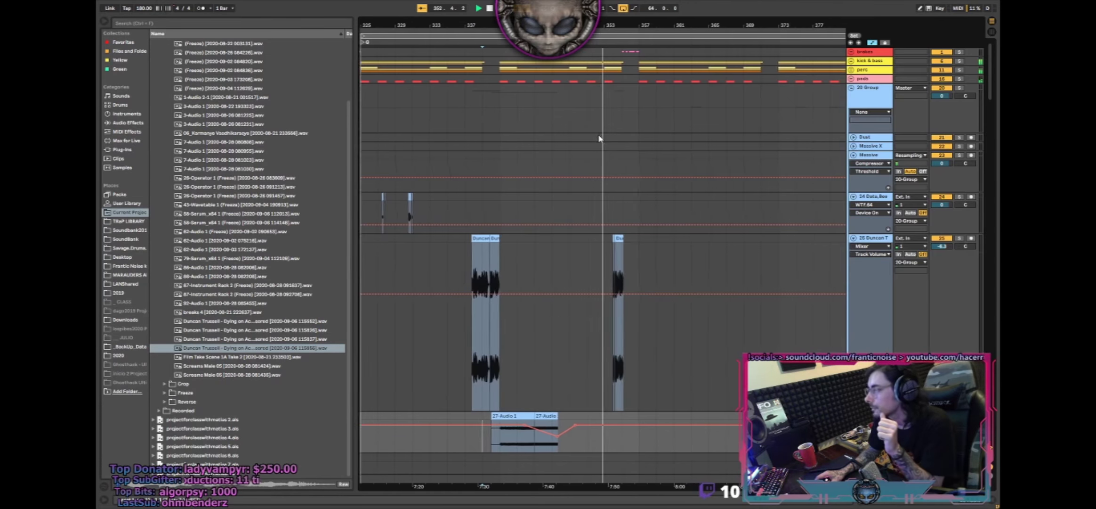
scroll(488, 133, down, 5)
scroll(488, 133, down, 10)
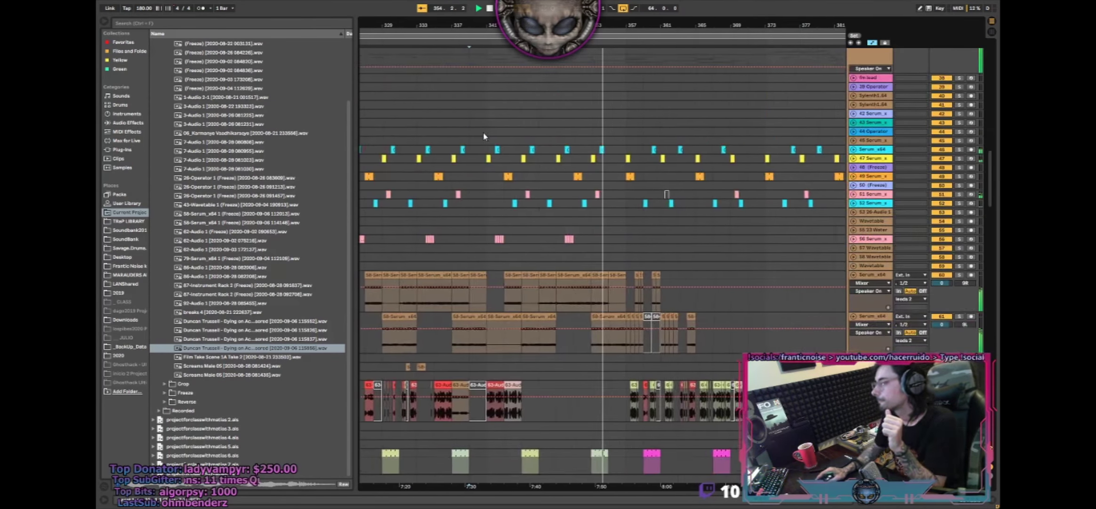
click(482, 325)
key(space)
key(space)
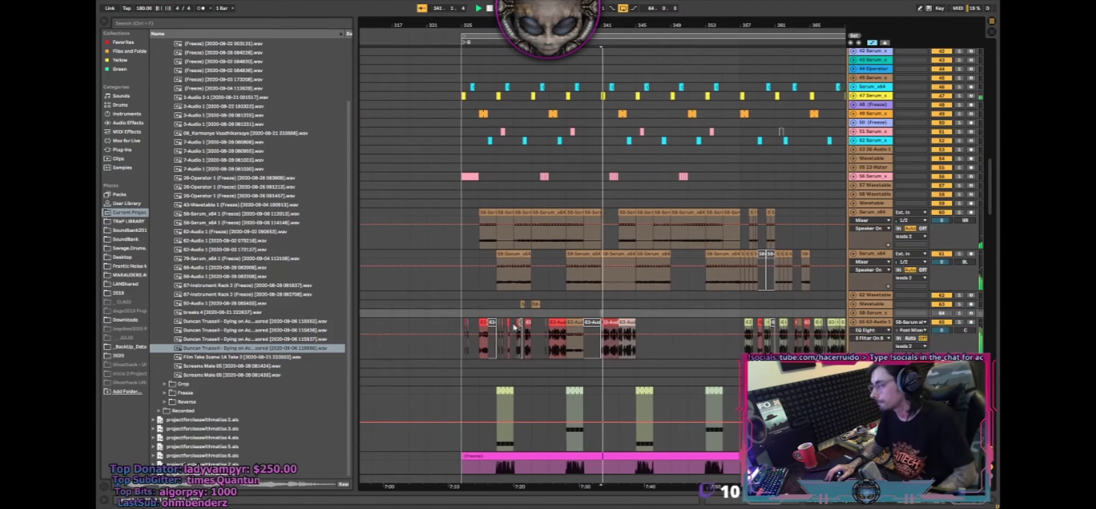
- Solo track 65 and play its two clips that start at bar 341
click(613, 324)
click(958, 322)
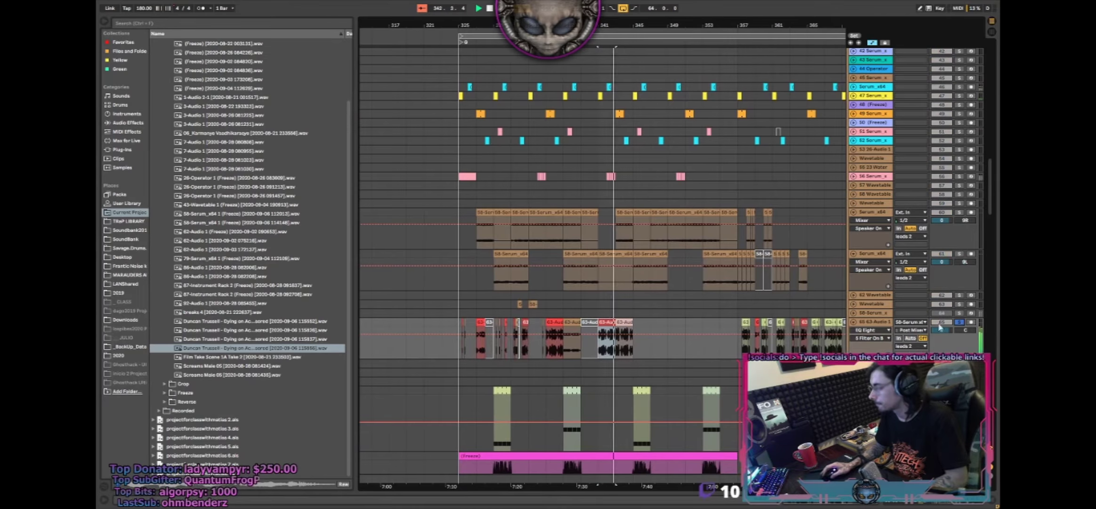
click(606, 322)
key(space)
key(space)
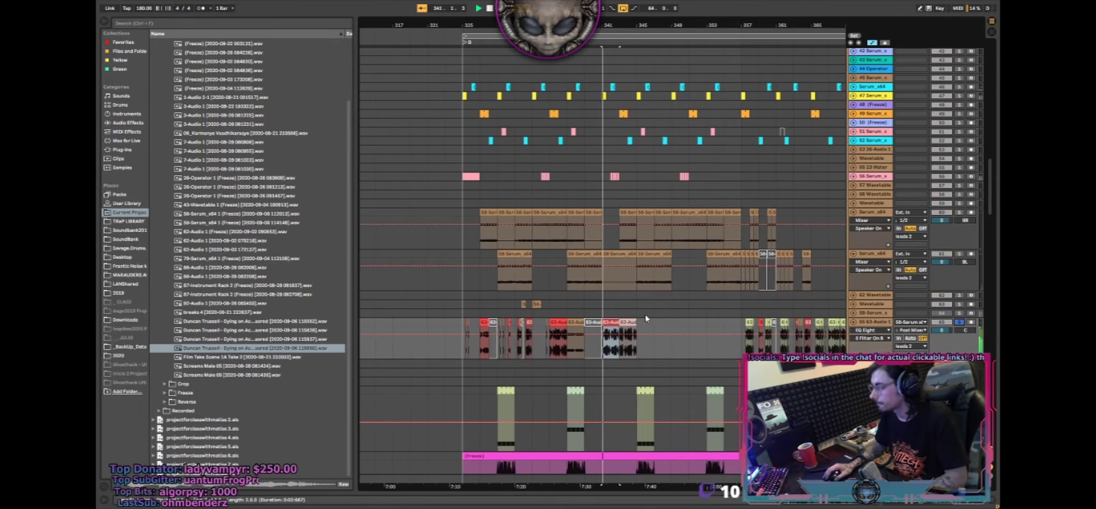
- Deactivate the two clips between bars 341 and 345 on track 65 and take the track out of solo
key(0)
click(623, 322)
key(0)
click(959, 322)
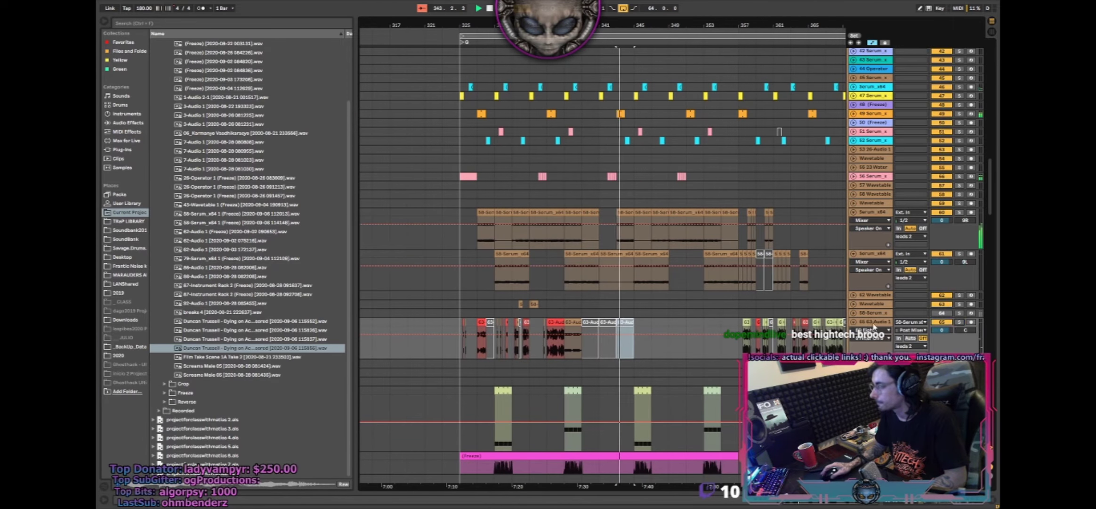
- Copy the run of clips from about bar 357 to bar 363 on track 65
click(600, 311)
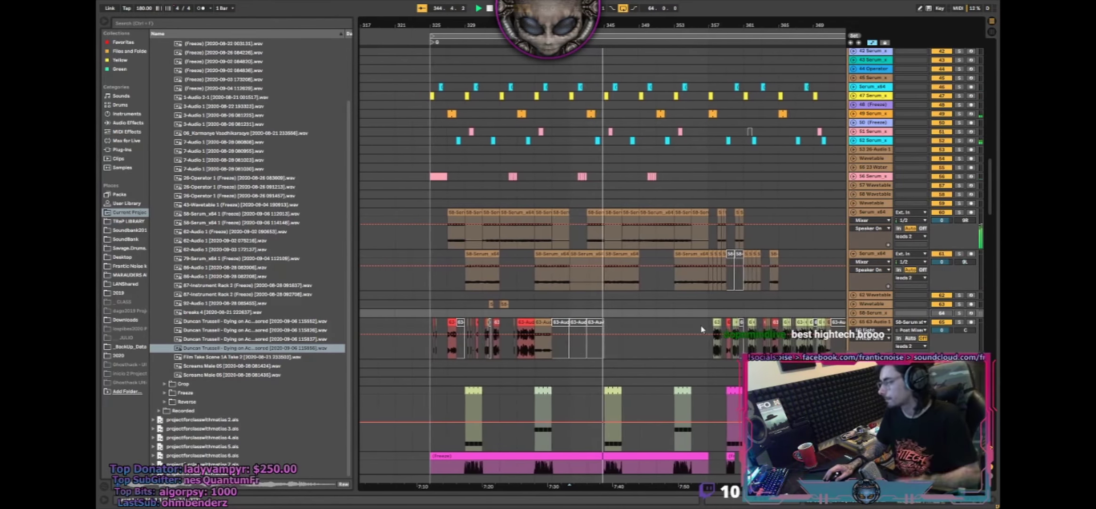
drag(702, 322, 756, 324)
key(ctrl+c)
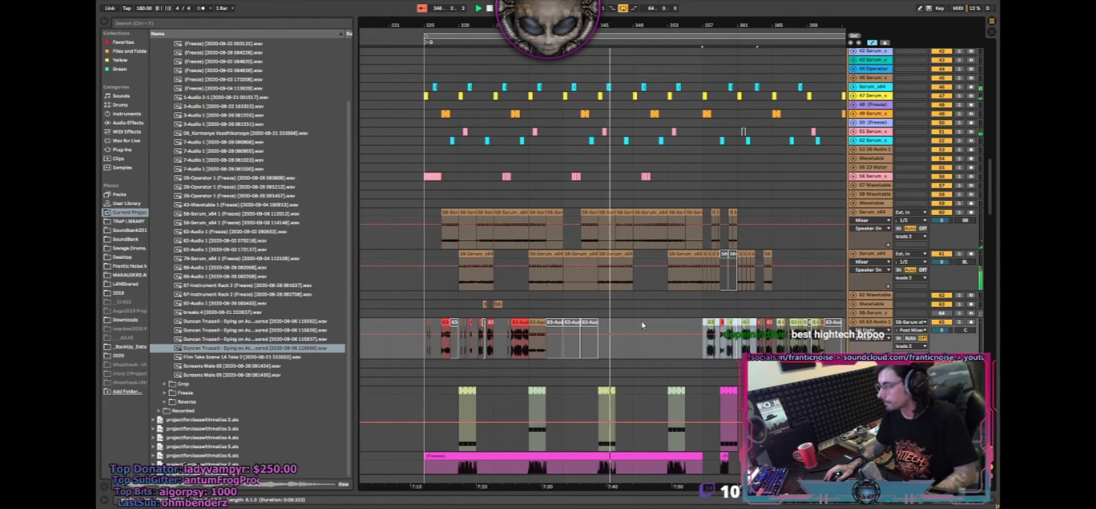
click(634, 323)
key(ctrl+v)
key(ctrl+z)
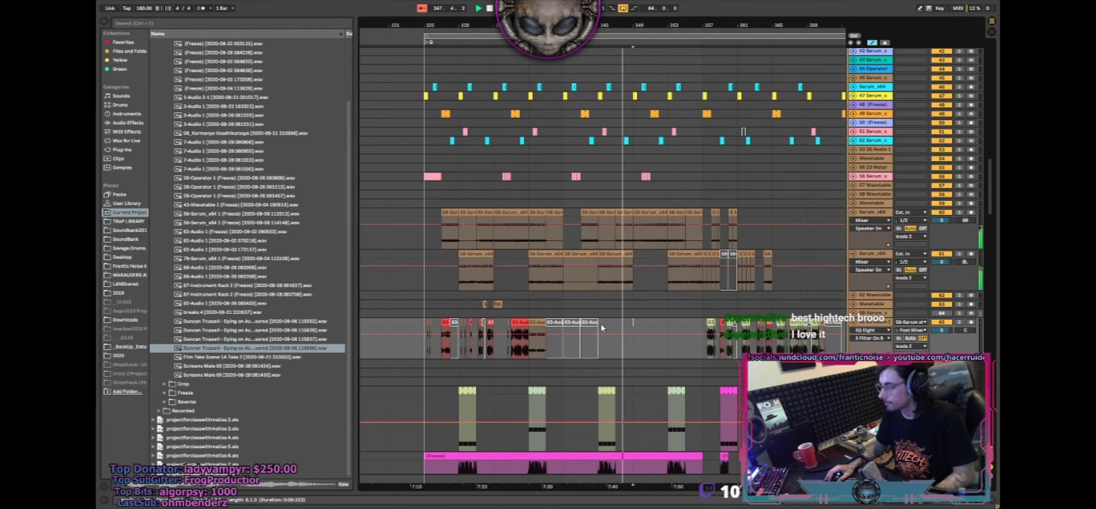
- Paste the copied clips at bar 345 on track 65, directly after the deactivated clips, and play them back
click(602, 324)
key(ctrl+v)
key(space)
key(space)
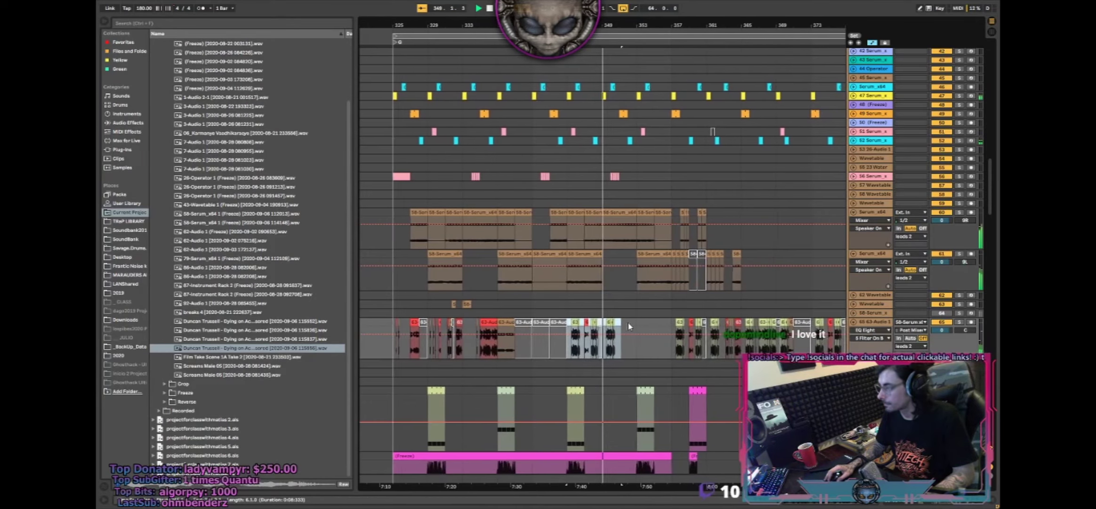
- Duplicate the two-bar section from bar 351 on track 65 so a copy starts at bar 353
drag(595, 314, 613, 321)
click(614, 323)
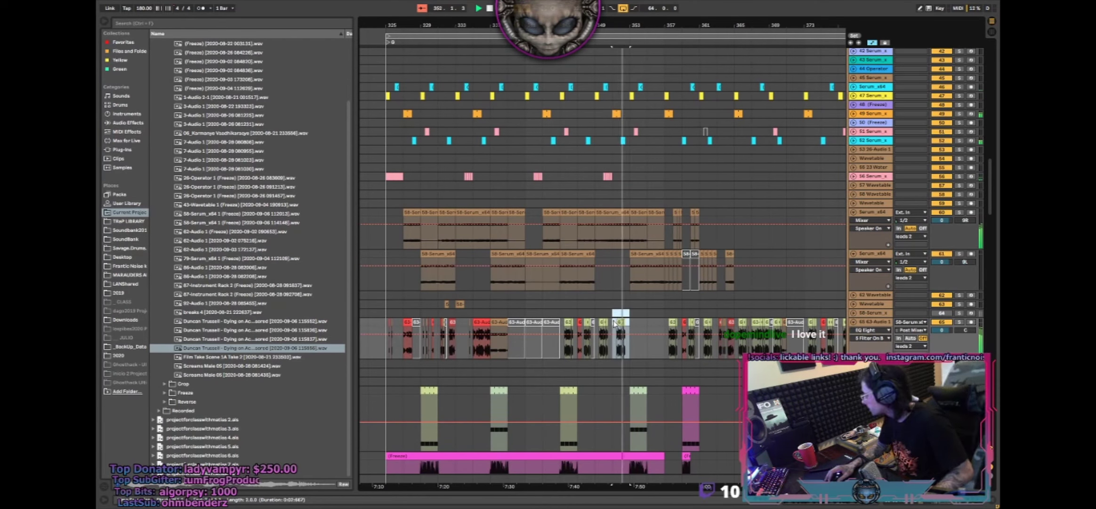
key(ctrl+d)
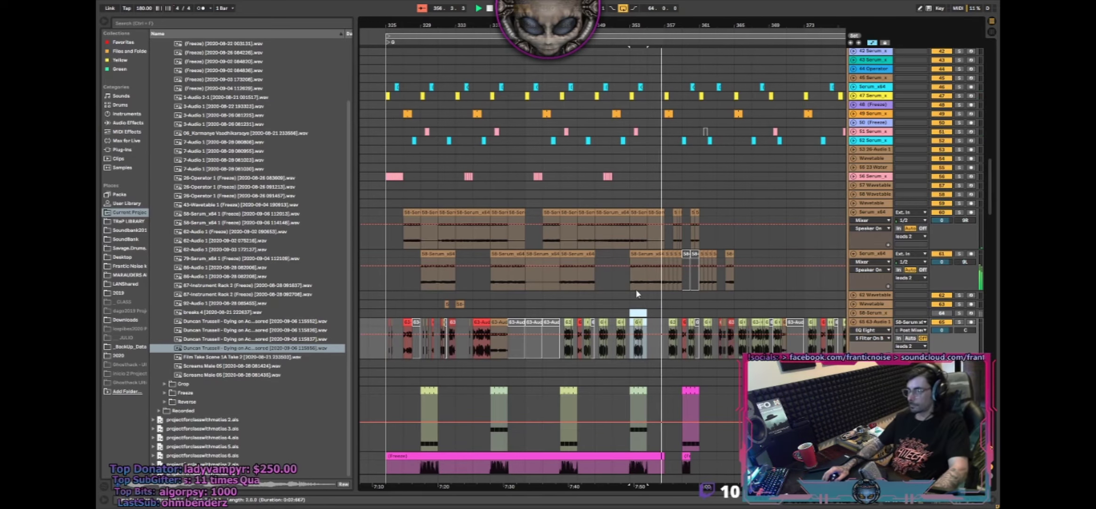
- Copy the two clips on the 26 Audio track so that the copies start at about bar 351
scroll(636, 278, up, 10)
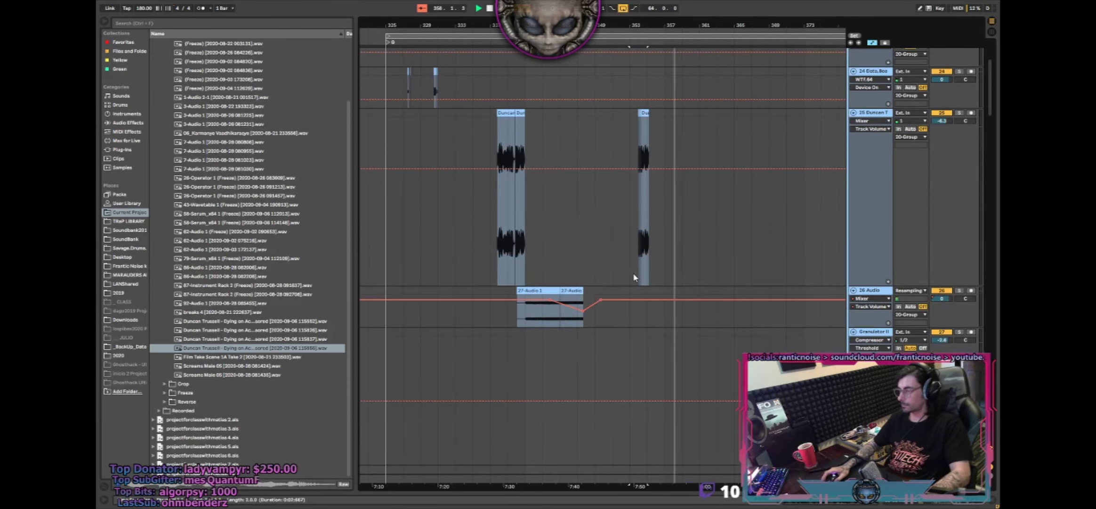
scroll(633, 276, down, 4)
click(544, 289)
shift+click(544, 289)
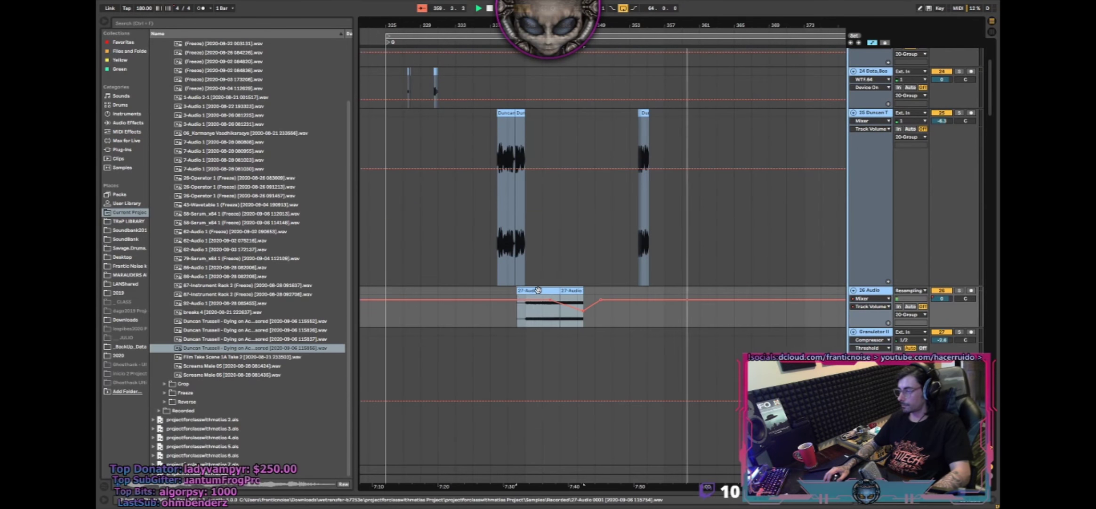
drag(544, 289, 639, 290)
- Reverse the first copied clip on the 26 Audio track and play it back
double_click(639, 290)
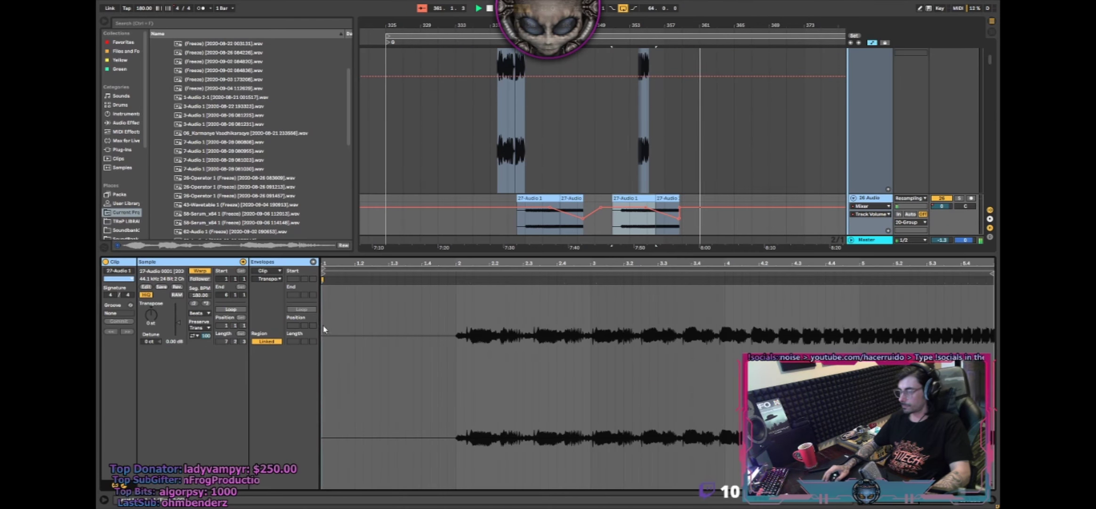
click(178, 287)
key(space)
key(space)
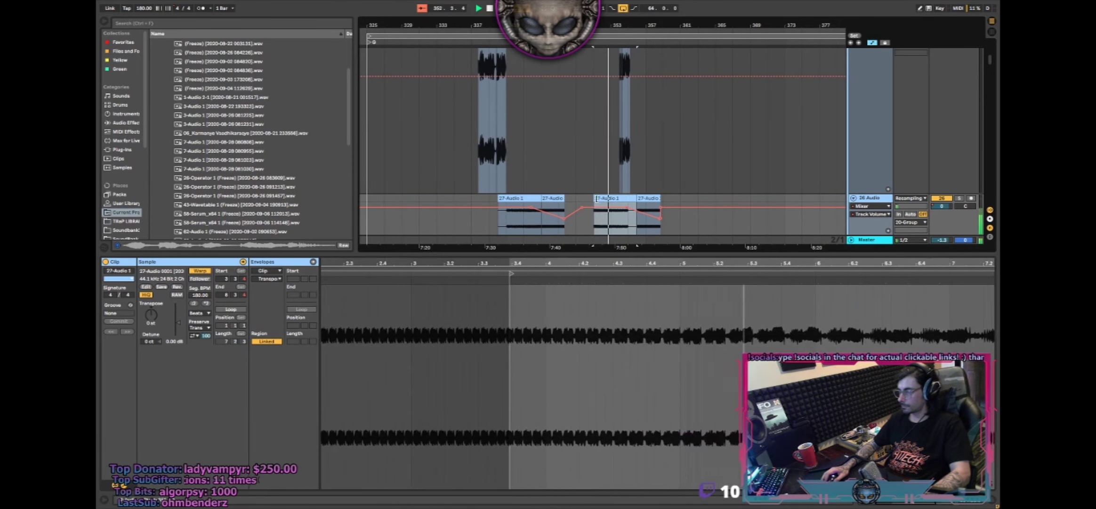
- Trim the first copied clip on 26 Audio to about bars 353 to 354 and delete the second copy
drag(595, 198, 611, 198)
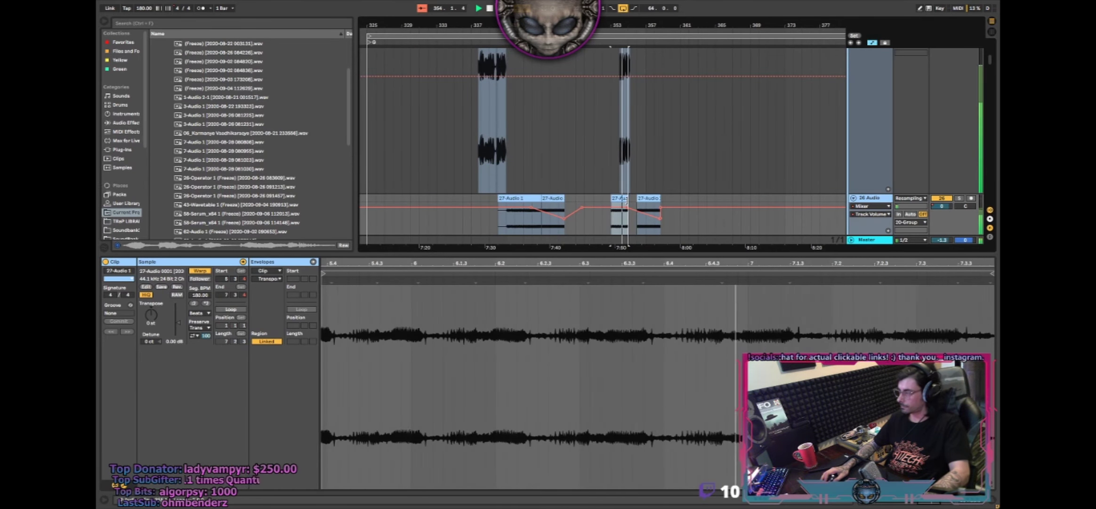
drag(627, 198, 620, 199)
click(650, 198)
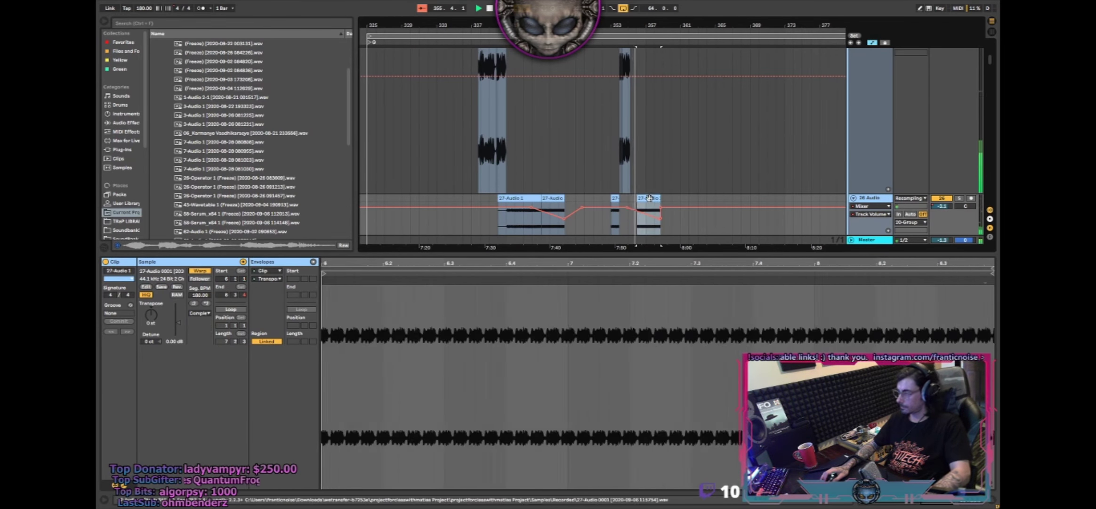
key(Delete)
double_click(651, 254)
- Delete the two deactivated clips between about bars 359 and 361 on track 61
scroll(652, 253, down, 15)
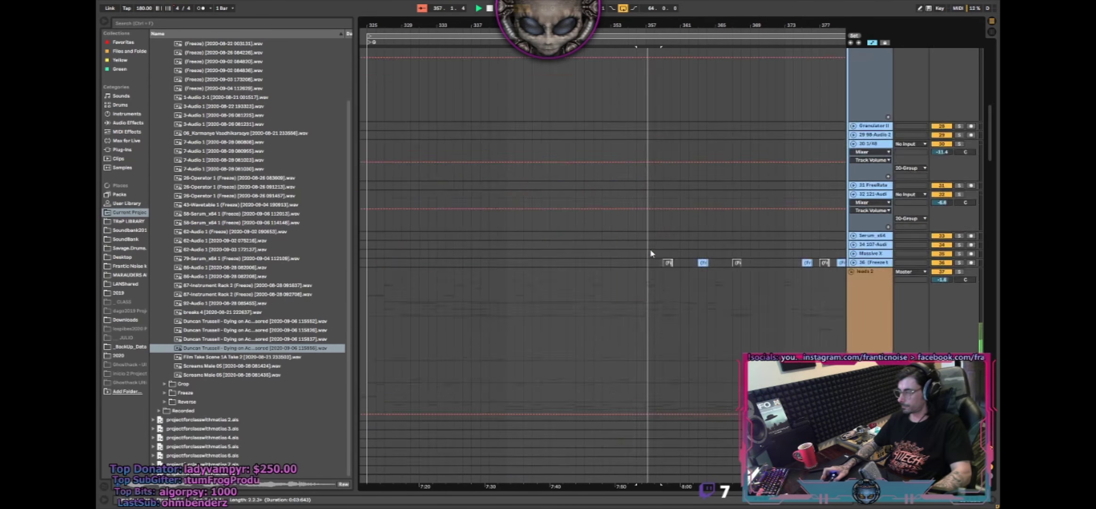
scroll(655, 254, down, 3)
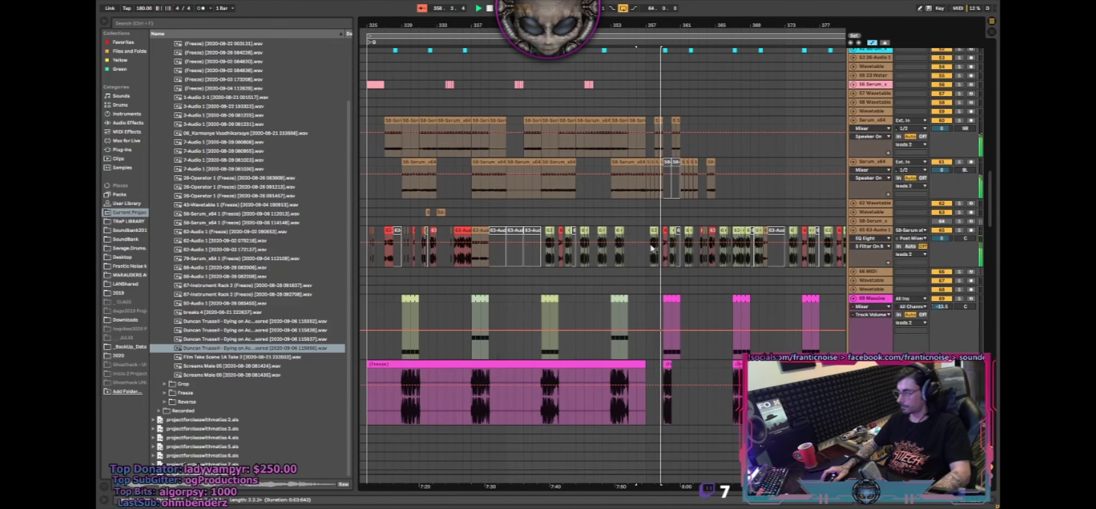
click(665, 163)
key(Delete)
click(675, 162)
key(Delete)
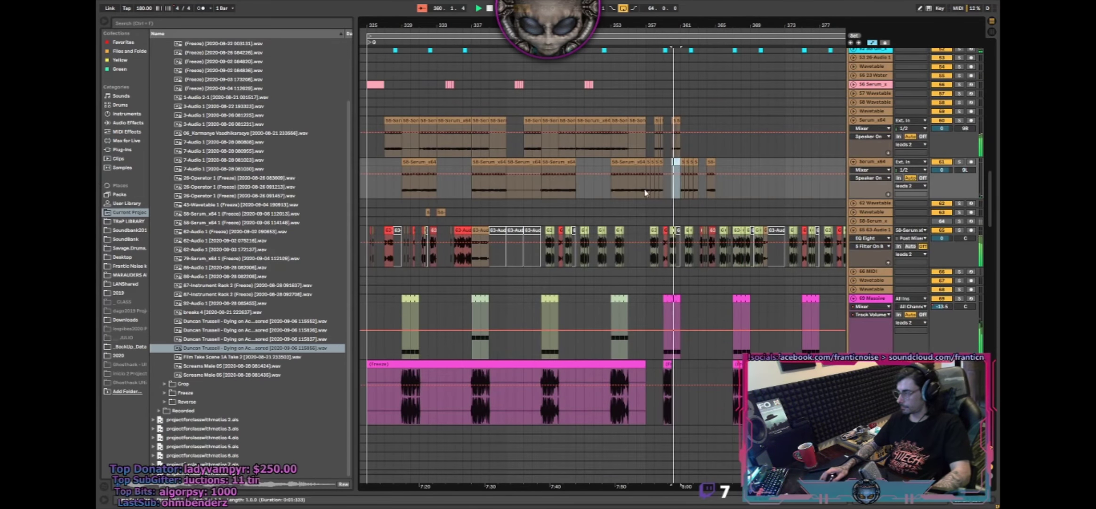
- Deactivate the four short clips from bar 357 to 359 on track 61 and play the section back from about bar 353
drag(647, 191, 663, 170)
click(639, 190)
key(space)
key(space)
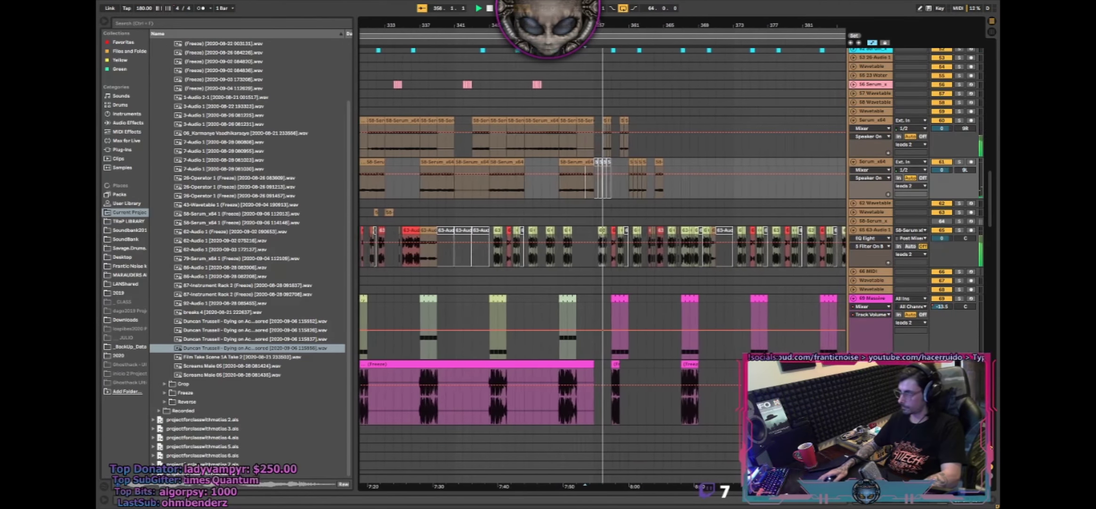
scroll(596, 176, up, 5)
click(489, 187)
key(space)
key(space)
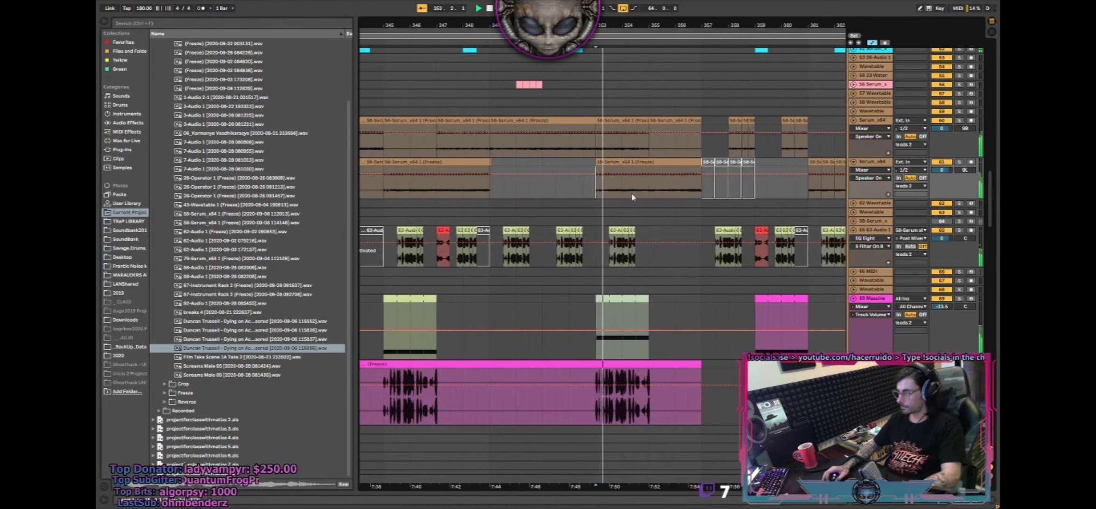
- Extend the part of the track 61 clip starting at bar 356 to bar 359, and transpose it 12 semitones with Texture warp mode
drag(682, 189, 749, 162)
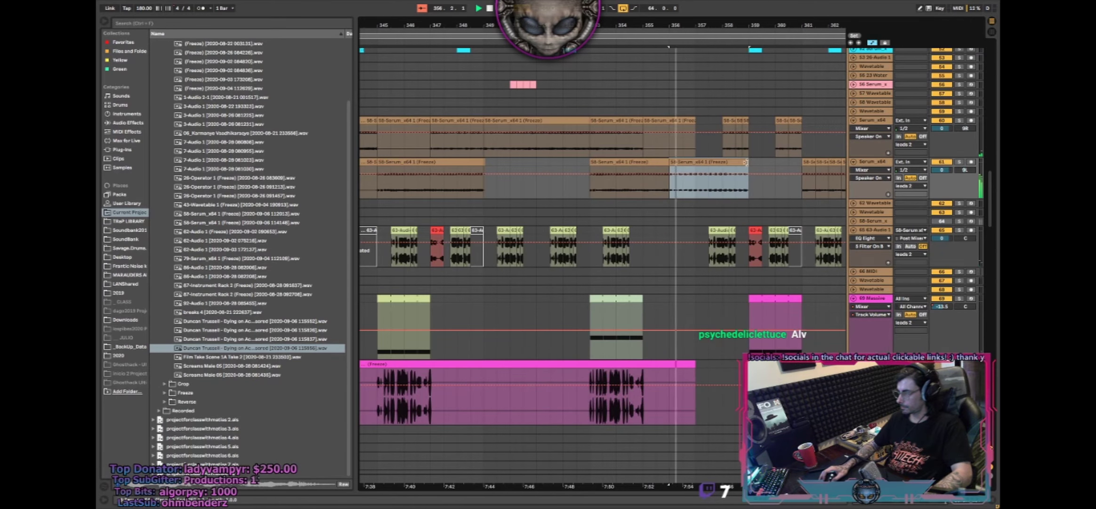
double_click(742, 163)
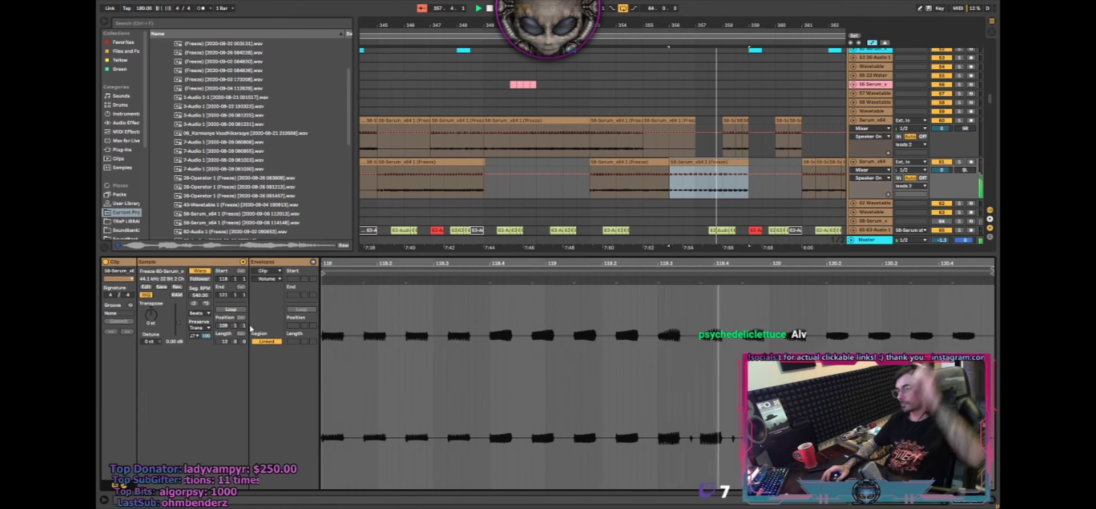
drag(571, 183, 597, 182)
click(585, 181)
click(598, 162)
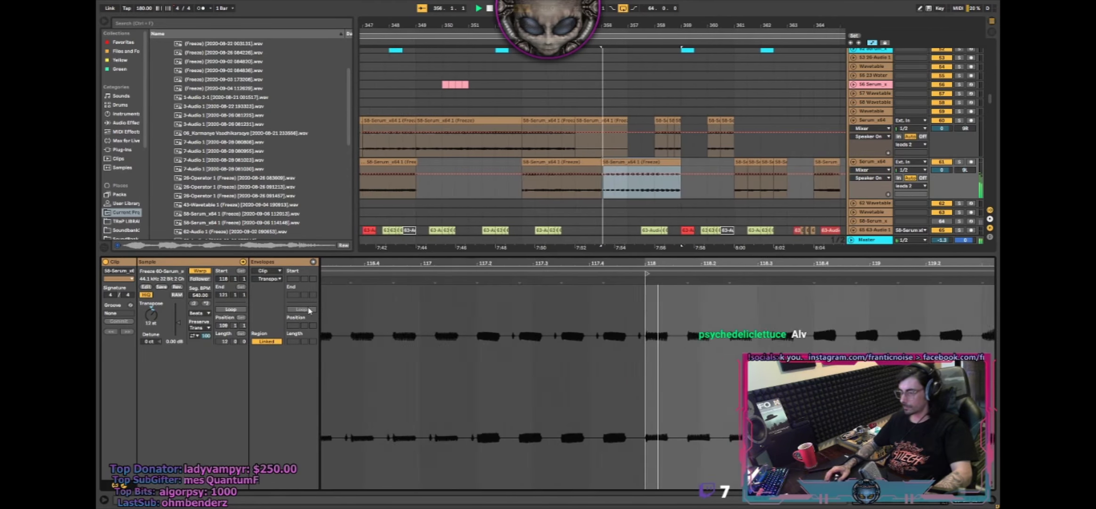
click(200, 313)
click(199, 335)
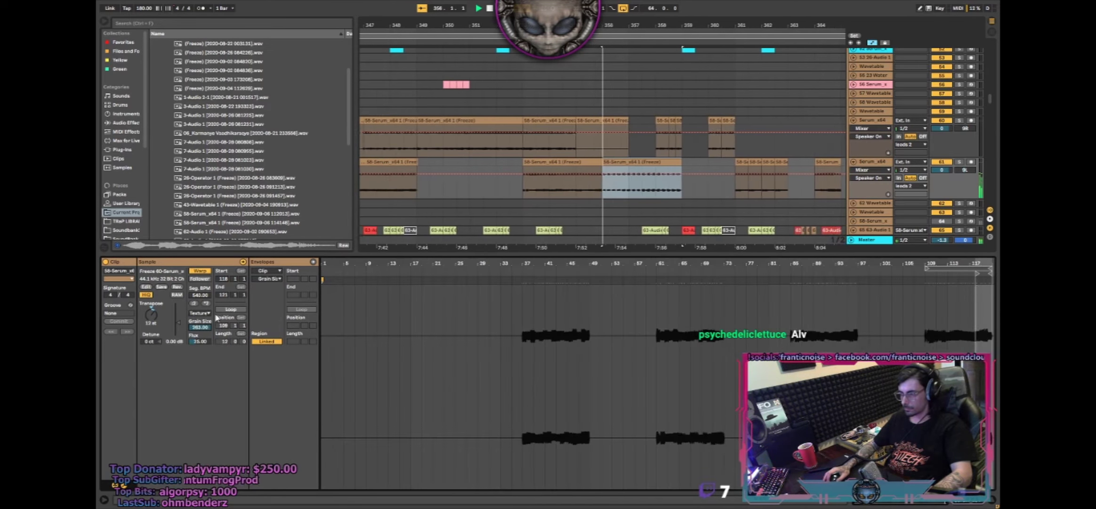
- Keep only the first bar of the transposed clip at bar 356 on track 61 and restore the four clips after it
key(ctrl+z)
key(ctrl+z)
drag(583, 186, 599, 188)
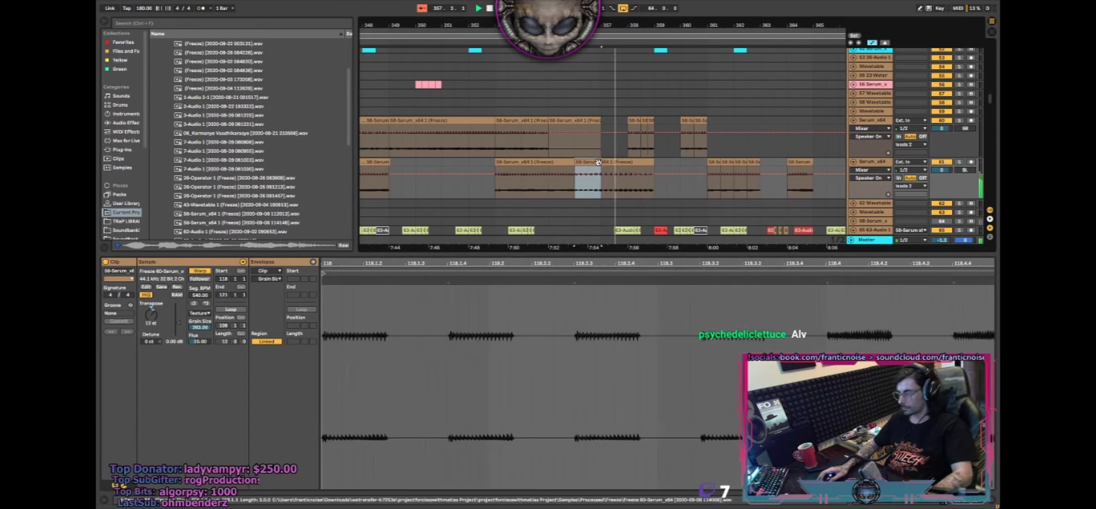
key(ctrl+d)
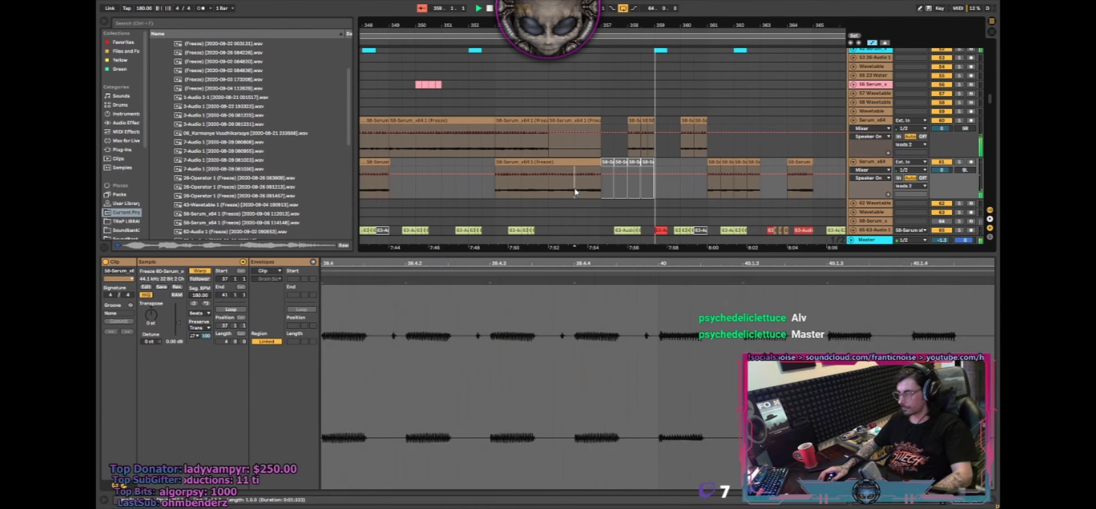
key(ctrl+v)
- Play back track 61 around bar 356 to check the transposed one-bar piece
key(space)
key(space)
right_click(638, 162)
click(637, 162)
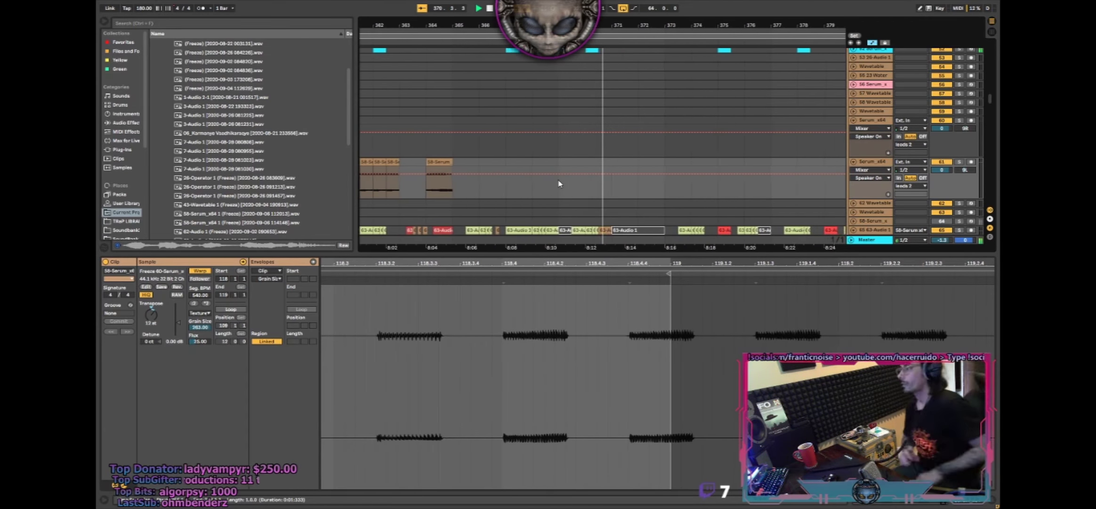
- Play the track from the beginning and set the loop region to its first 420 bars
double_click(489, 8)
click(481, 9)
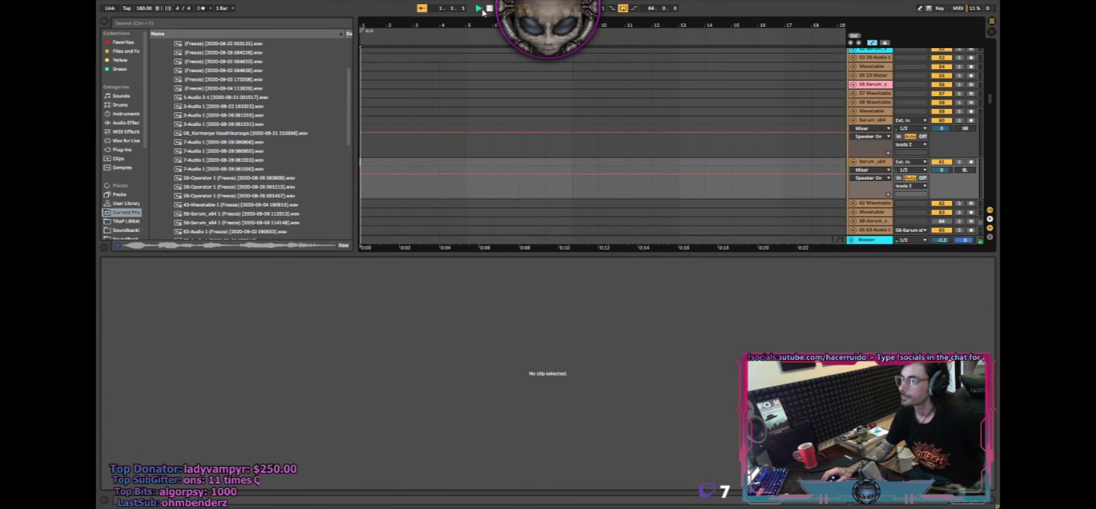
scroll(422, 198, down, 10)
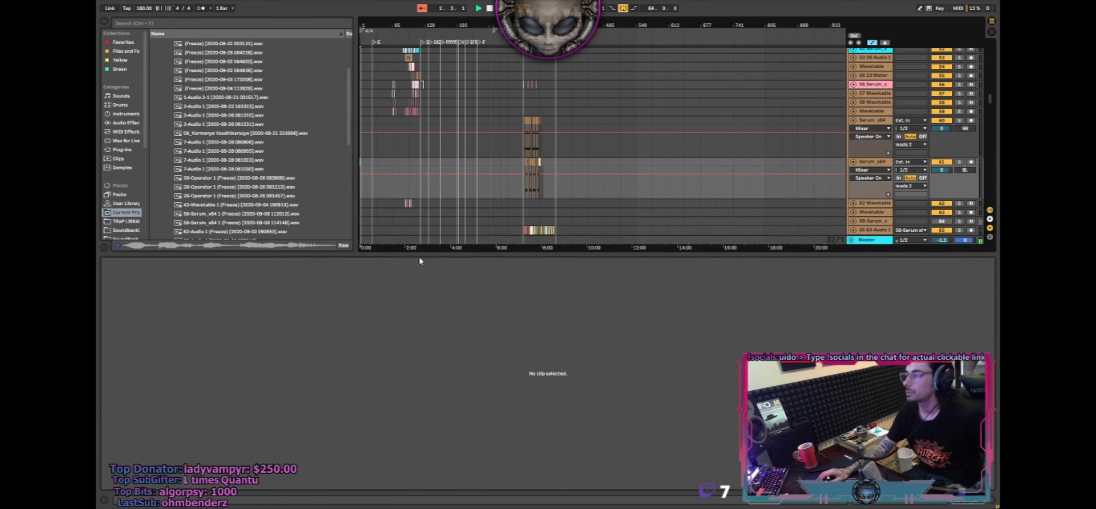
key(ctrl+alt+l)
drag(572, 161, 159, 207)
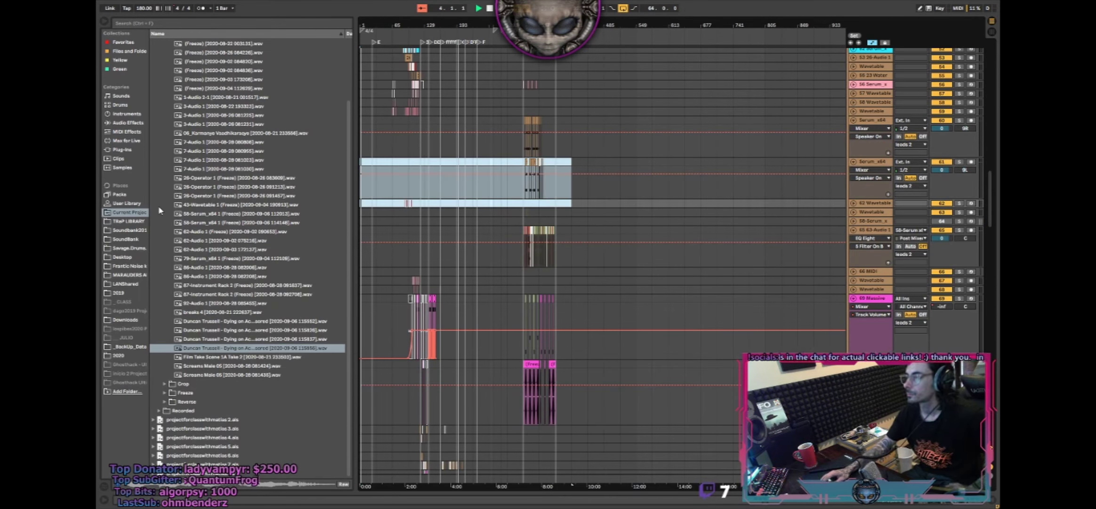
key(ctrl+l)
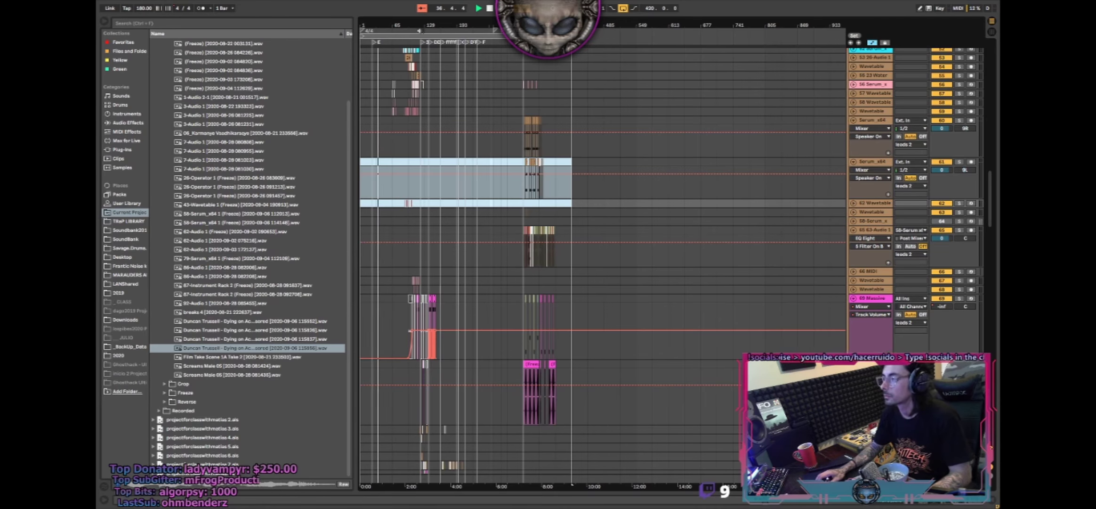
- Play the long Duncan Trussell clip on track 25 from about bar 440
drag(421, 27, 498, 50)
mouse_move(698, 180)
mouse_down()
mouse_move(646, 168)
mouse_move(626, 180)
mouse_move(629, 194)
mouse_up()
scroll(630, 195, up, 15)
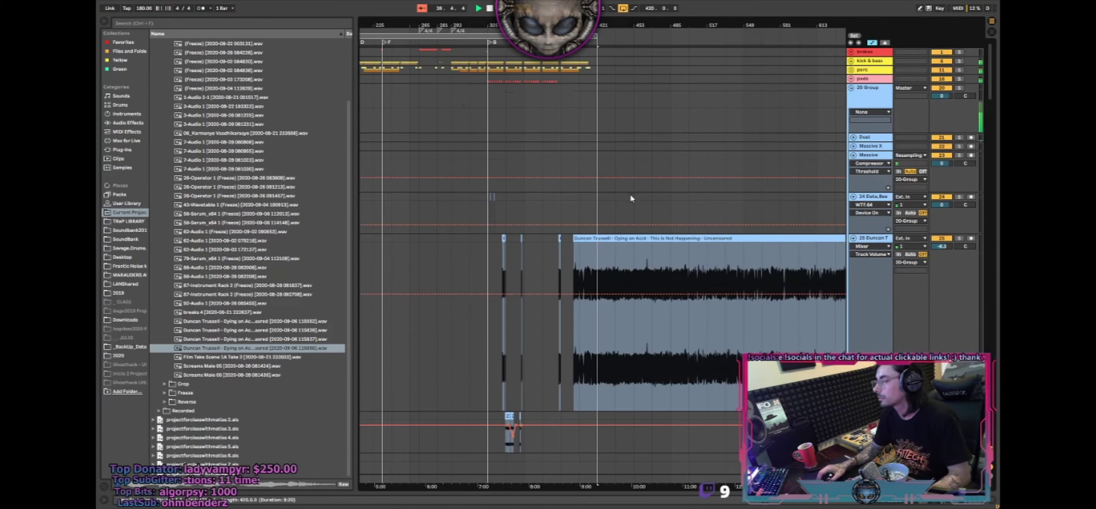
click(616, 249)
key(space)
key(space)
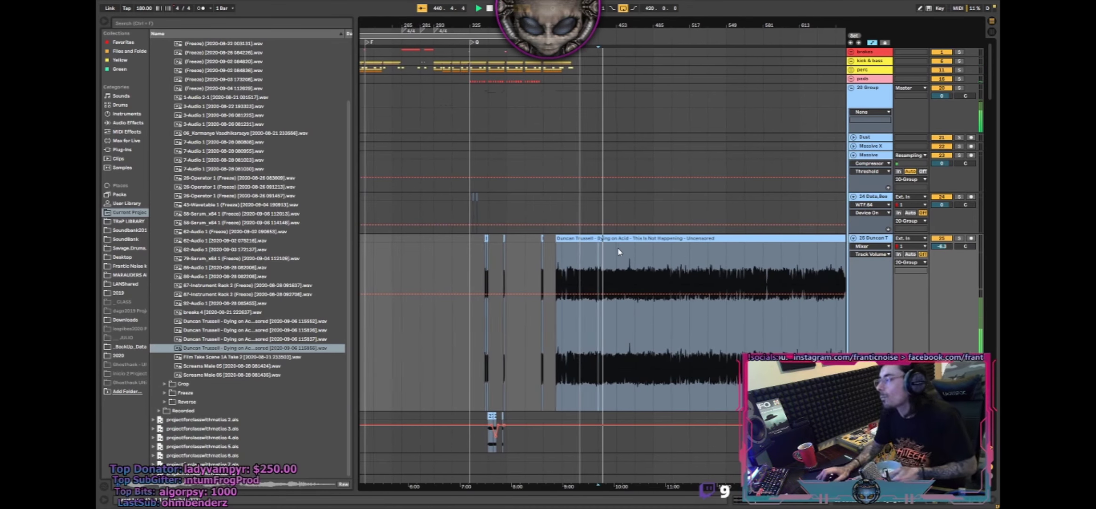
- Listen through the long vocal clip on track 25 from about bar 455 to bar 542
drag(643, 28, 532, 39)
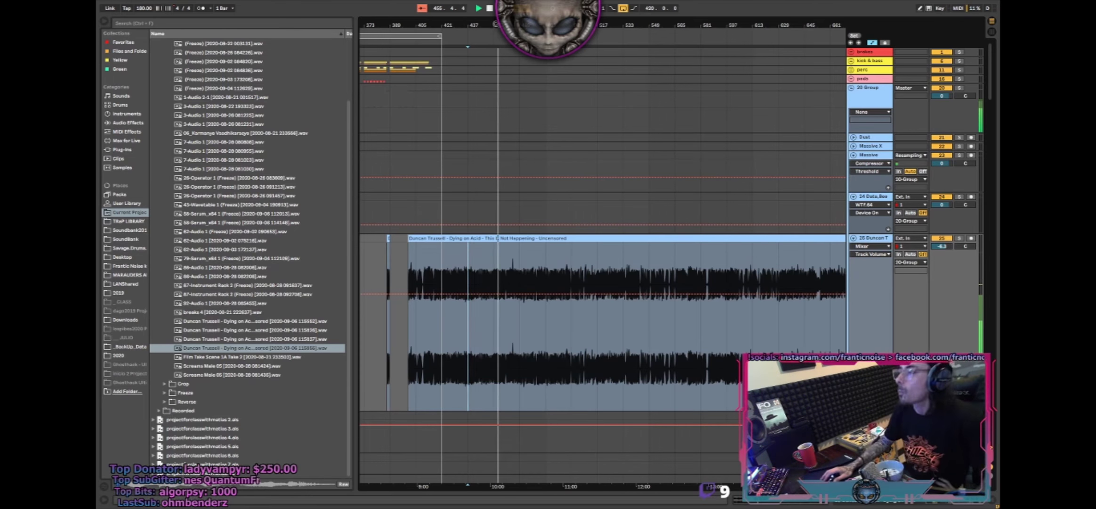
drag(495, 26, 508, 48)
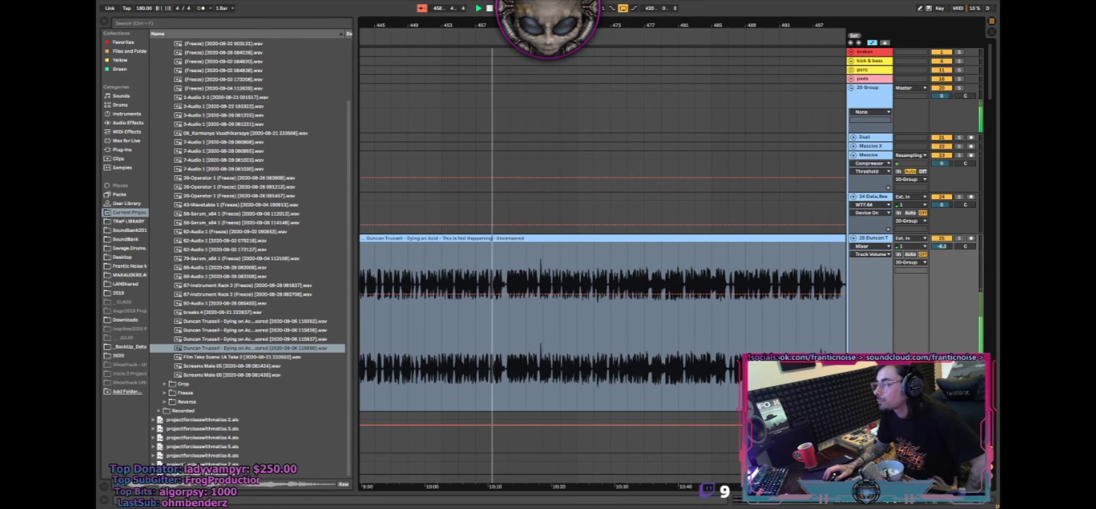
drag(554, 42, 478, 26)
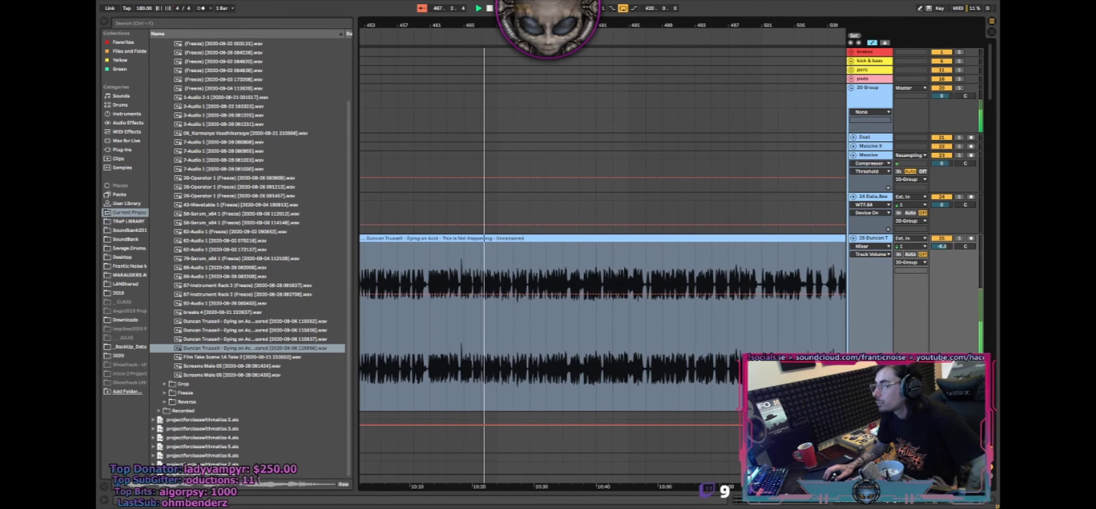
click(561, 41)
drag(570, 26, 570, 11)
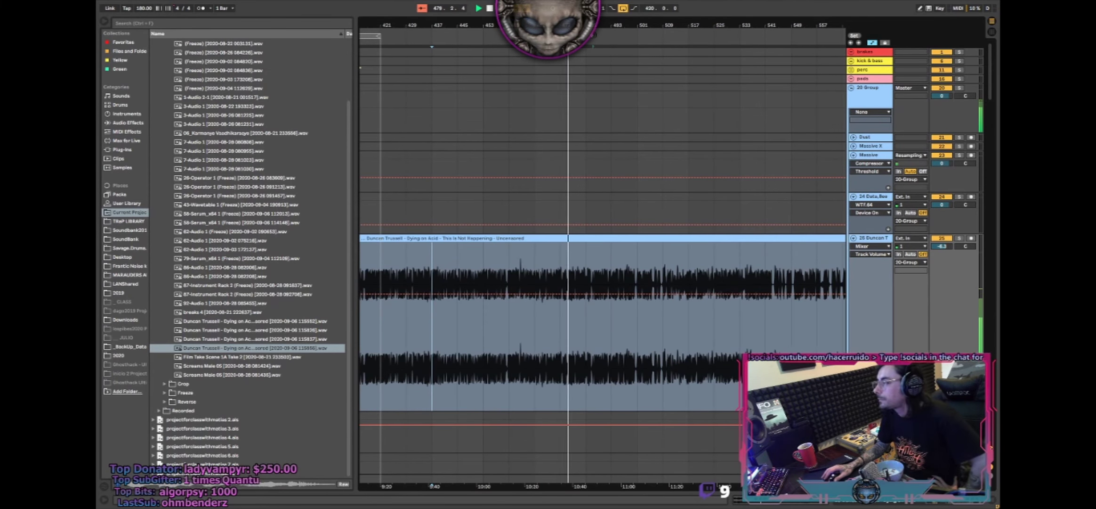
click(612, 37)
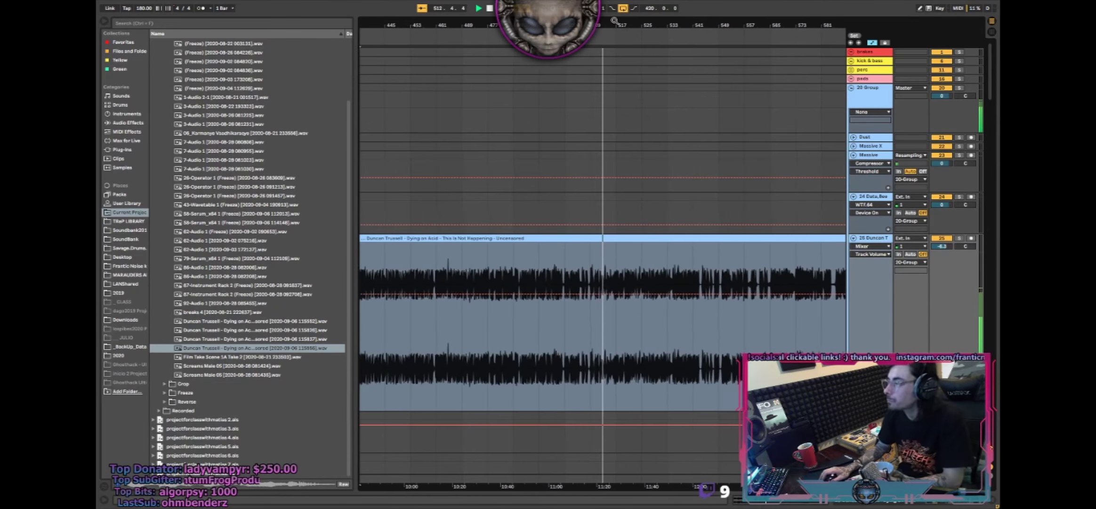
drag(615, 26, 478, 20)
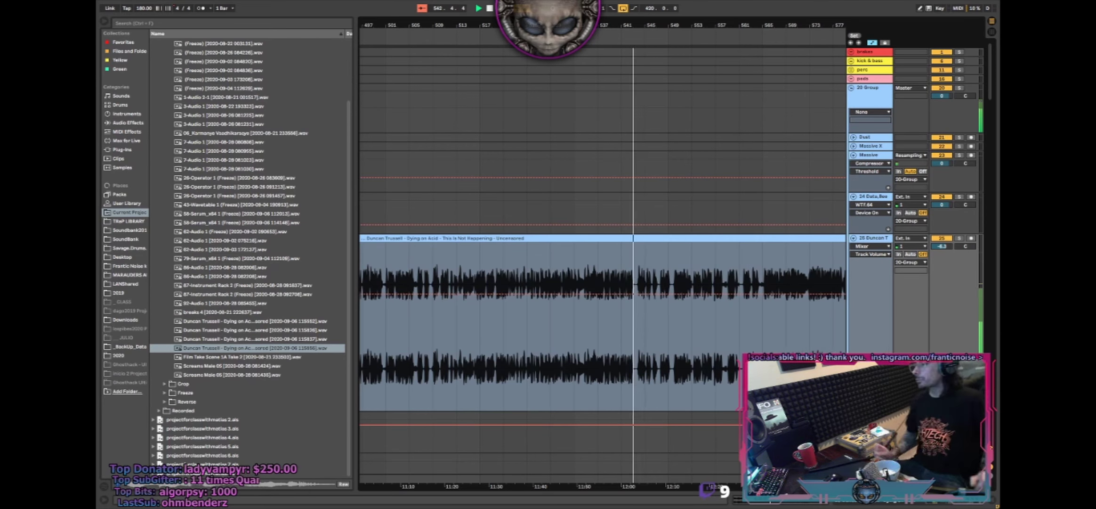
- Replay the passage around bars 528 to 530 of the long vocal clip on track 25
click(553, 262)
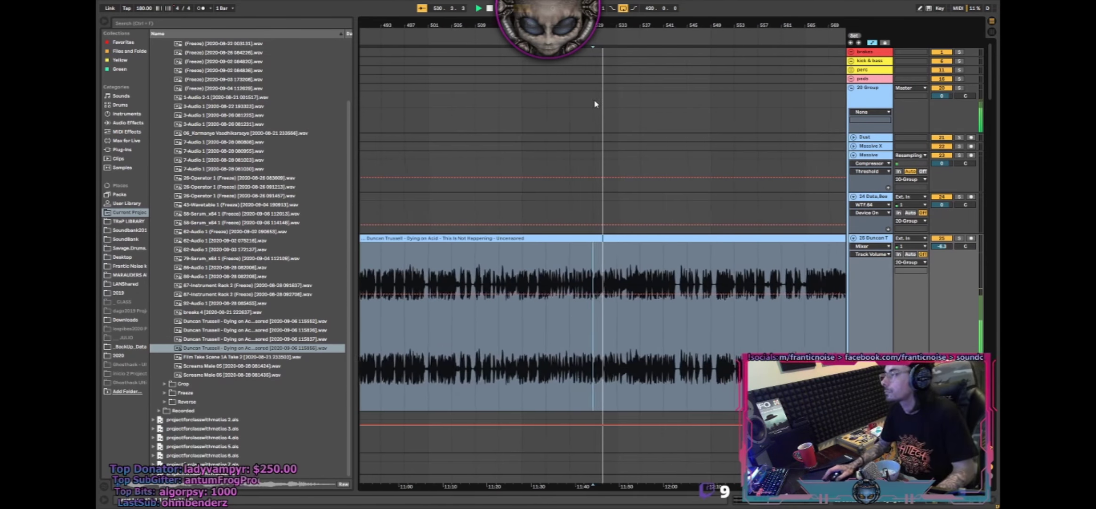
scroll(605, 98, up, 3)
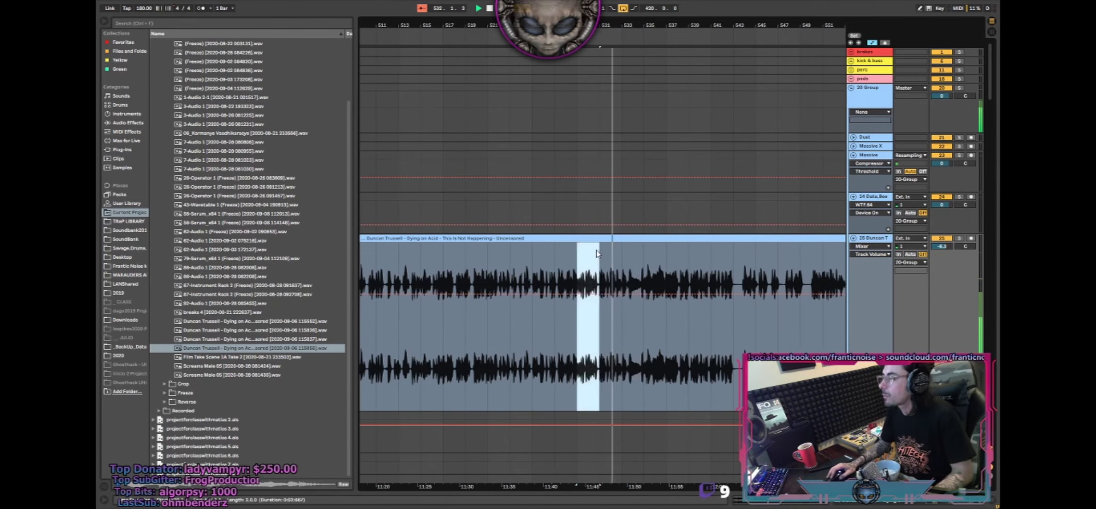
click(590, 266)
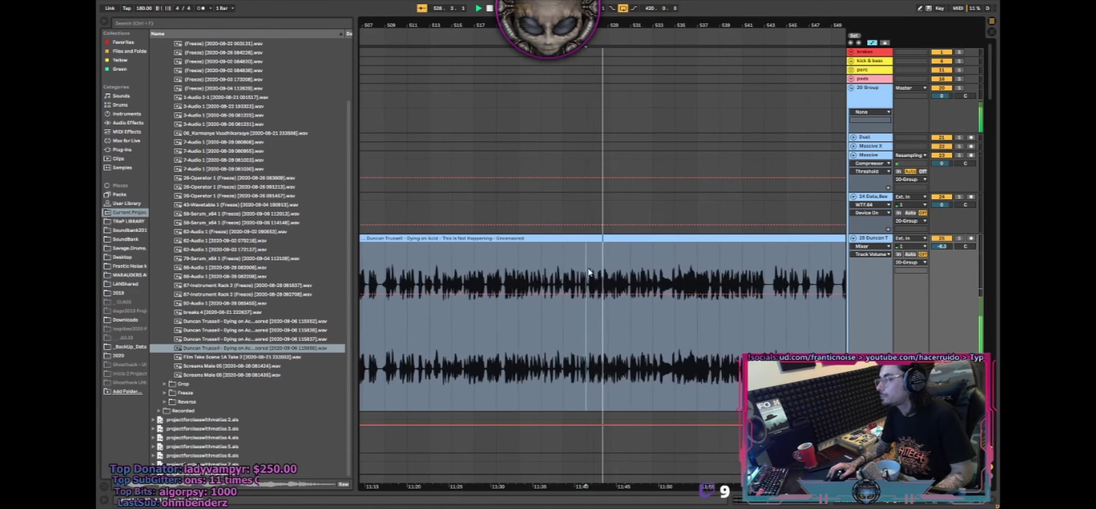
- Copy the eight-bar passage starting around bar 528 of the long vocal clip to about bar 209 on track 25
drag(586, 270, 664, 240)
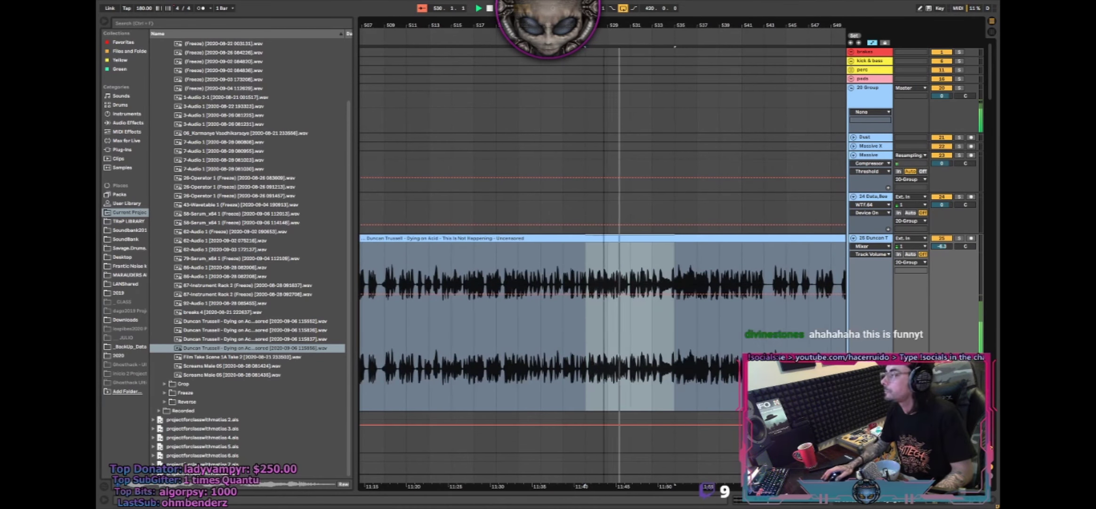
scroll(469, 269, down, 10)
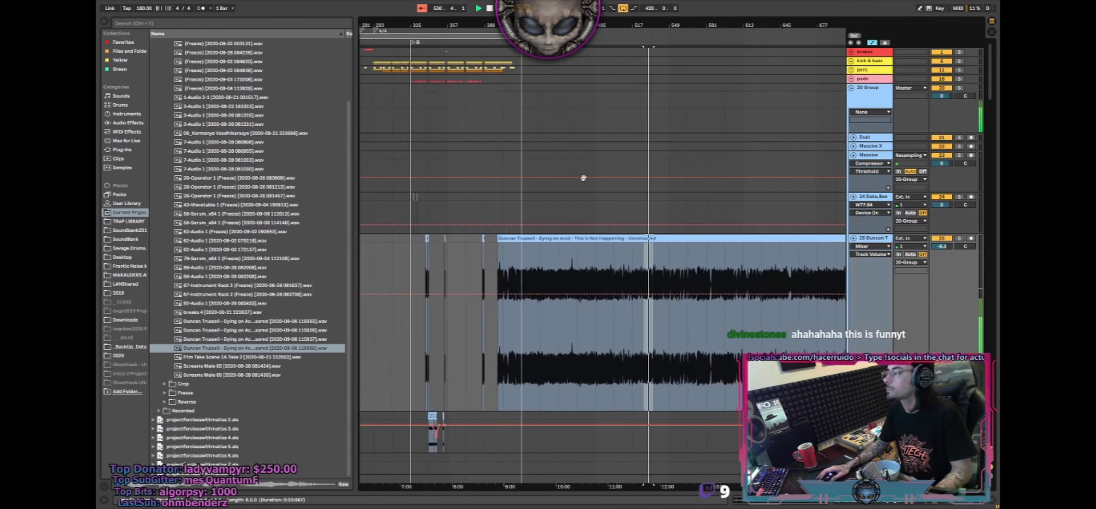
click(464, 270)
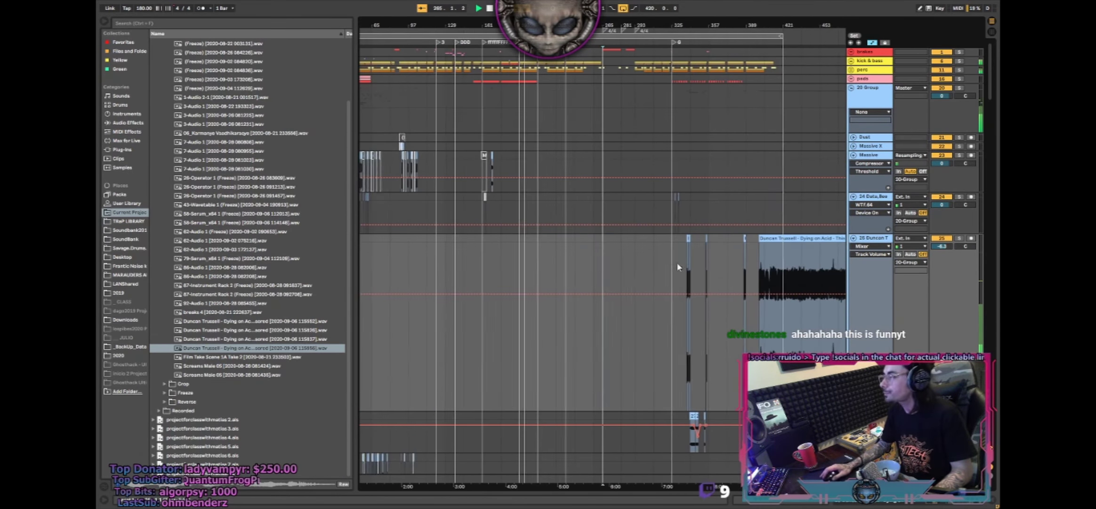
click(534, 258)
key(space)
key(space)
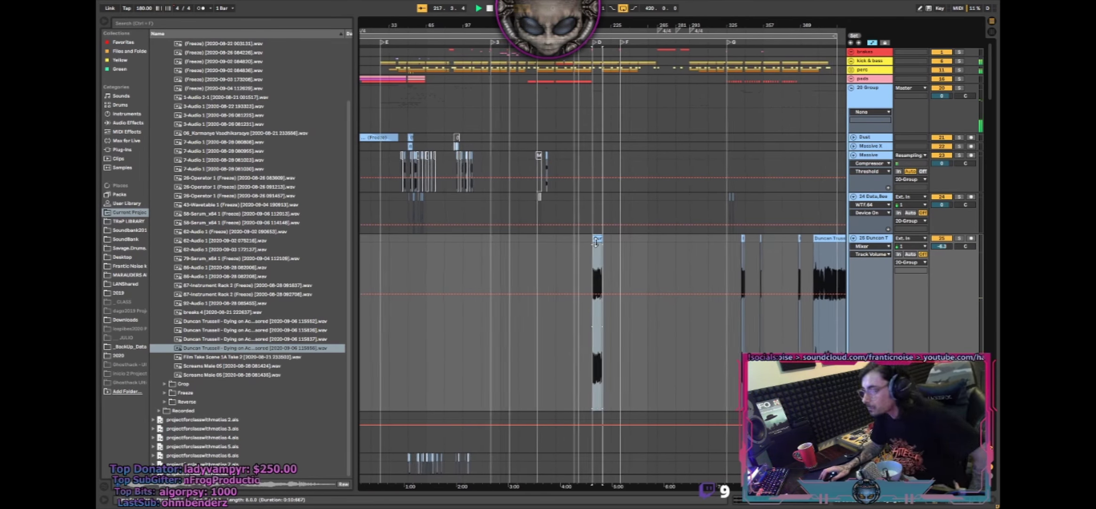
scroll(556, 247, up, 8)
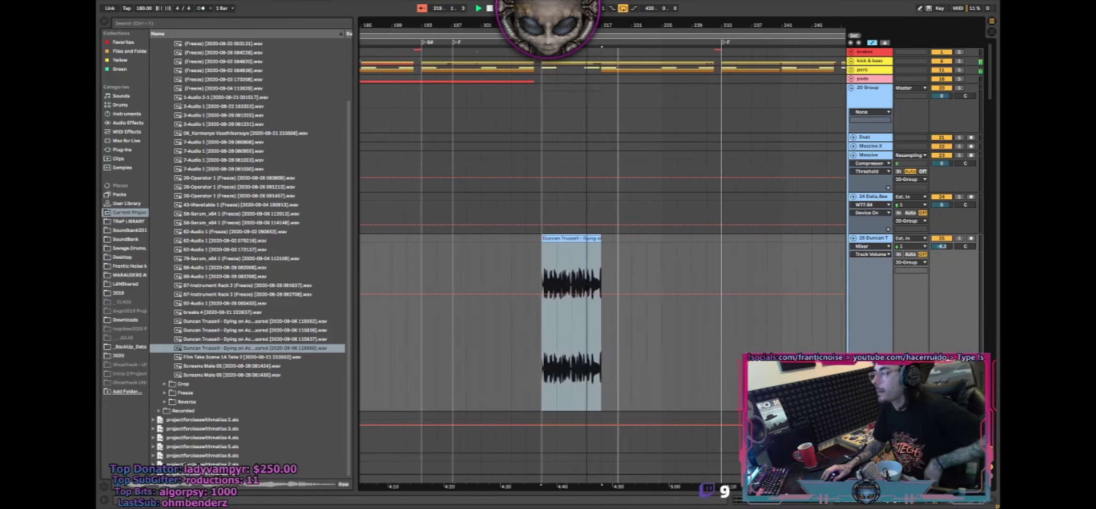
- Extend the start of the pasted vocal clip on track 25 back to bar 207 and play it
click(521, 259)
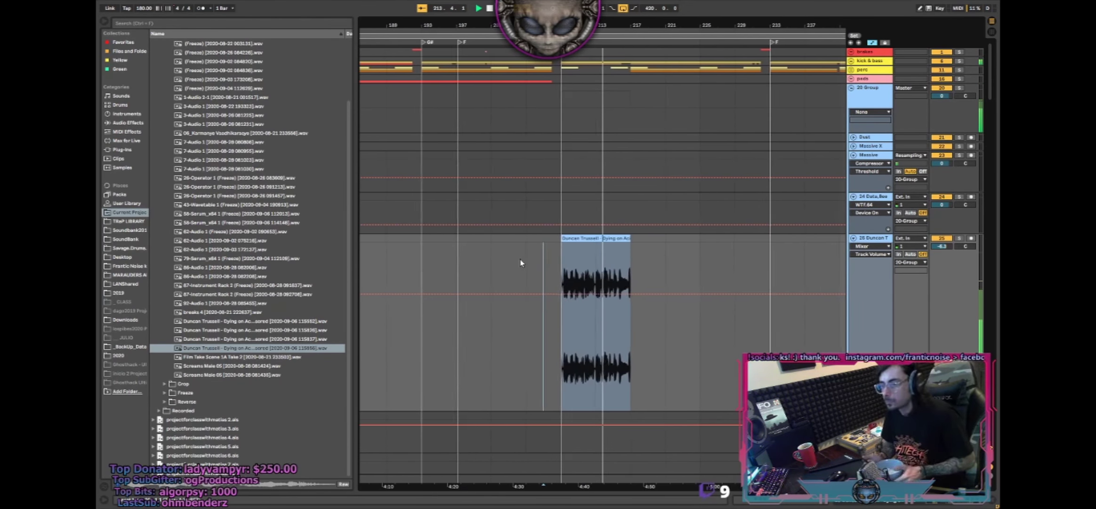
click(545, 242)
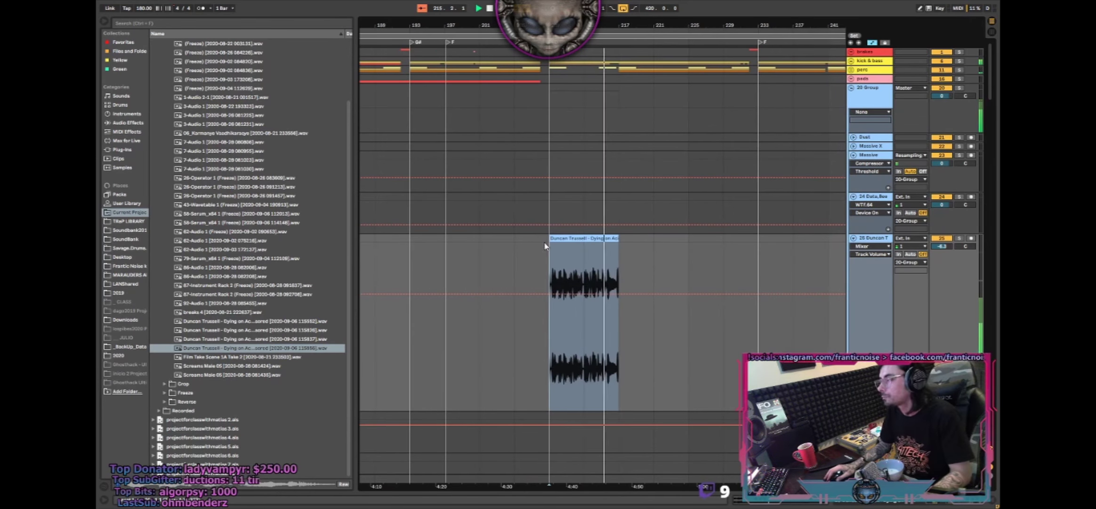
click(551, 238)
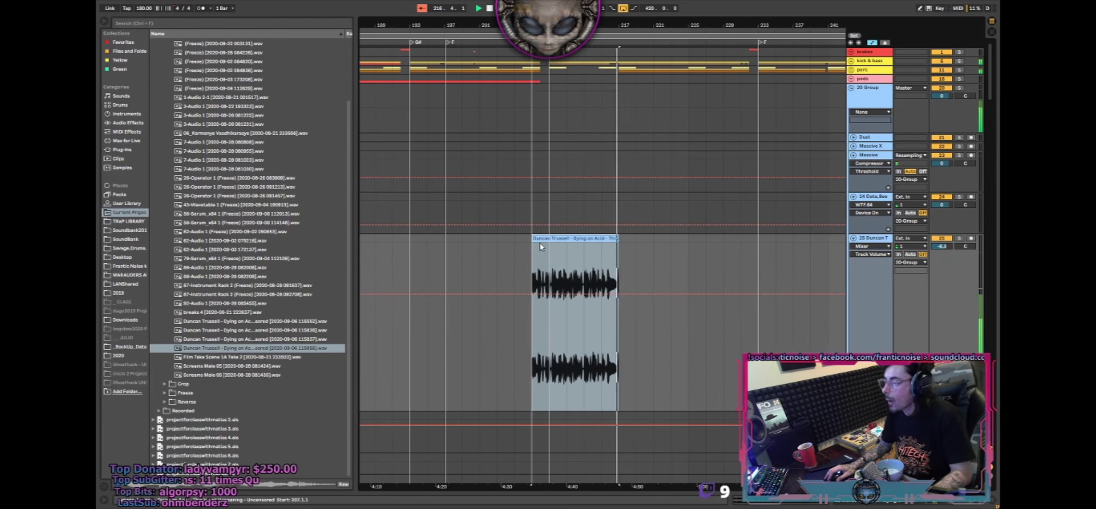
key(space)
key(space)
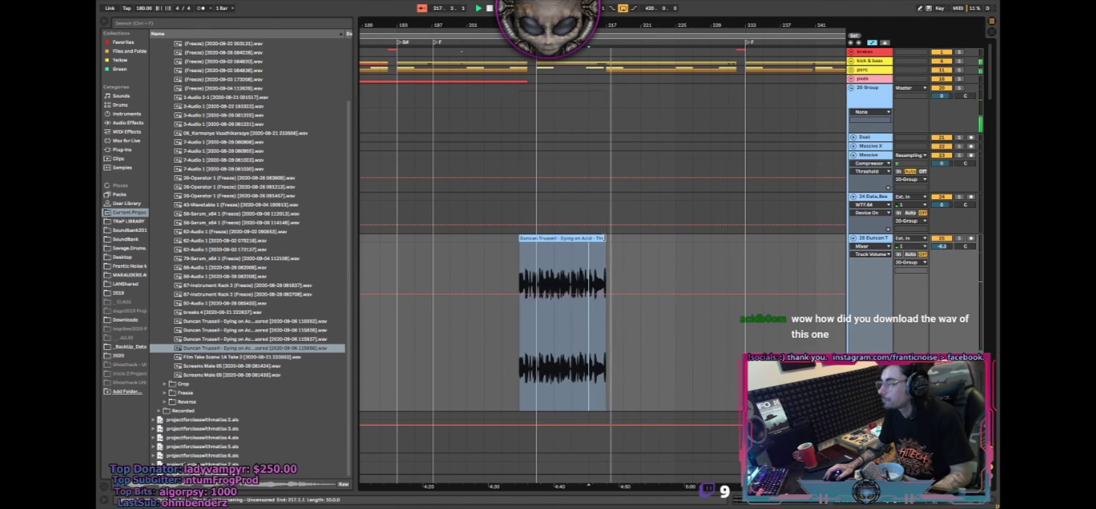
- Trim a little off the end of the vocal clip that starts at bar 207 and check it by playback
drag(606, 238, 604, 240)
click(503, 258)
click(525, 238)
key(space)
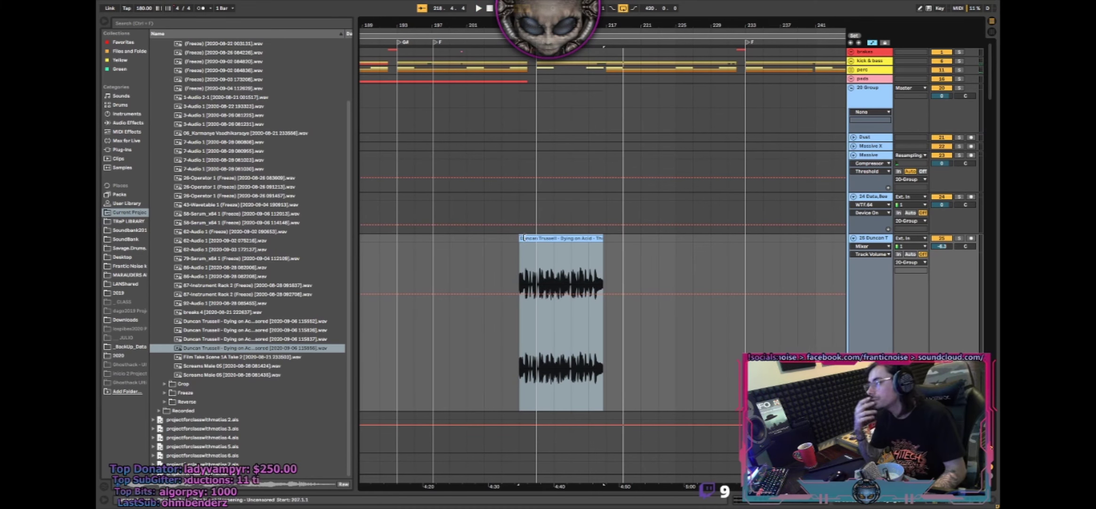
- Switch to Google Chrome, open ytmp3.cc and select its address, and return to Ableton Live
key(alt+Tab)
key(super)
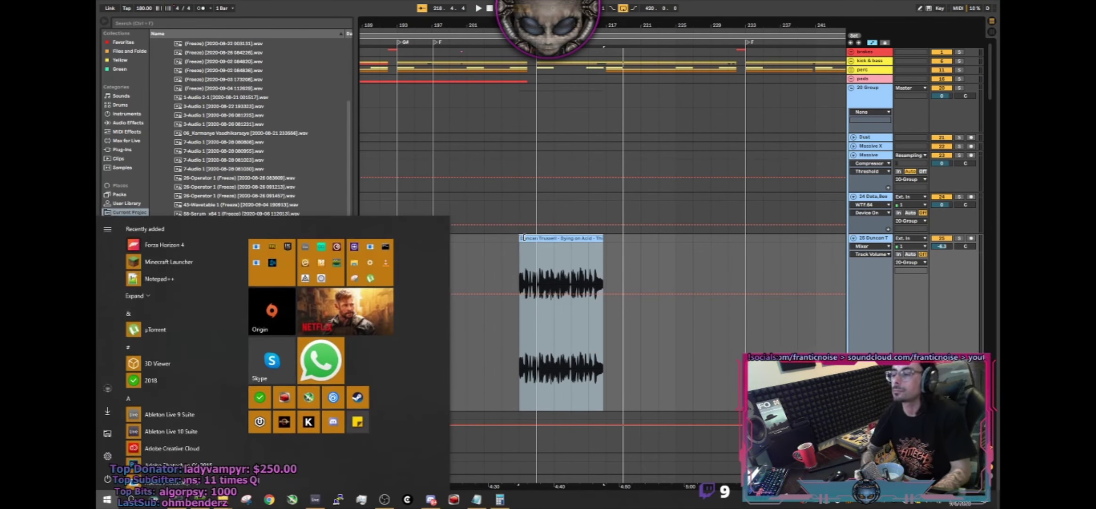
key(super)
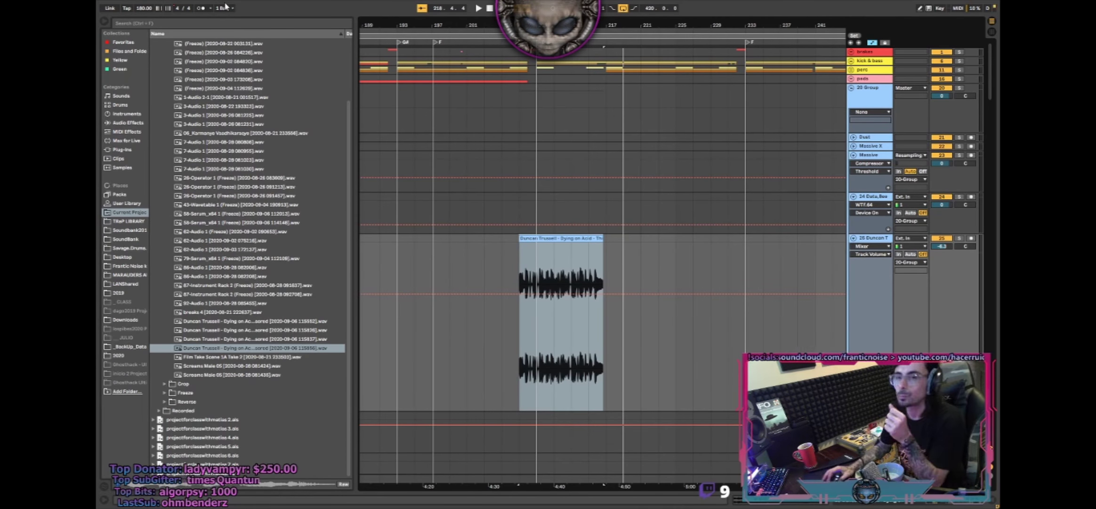
key(alt+Tab)
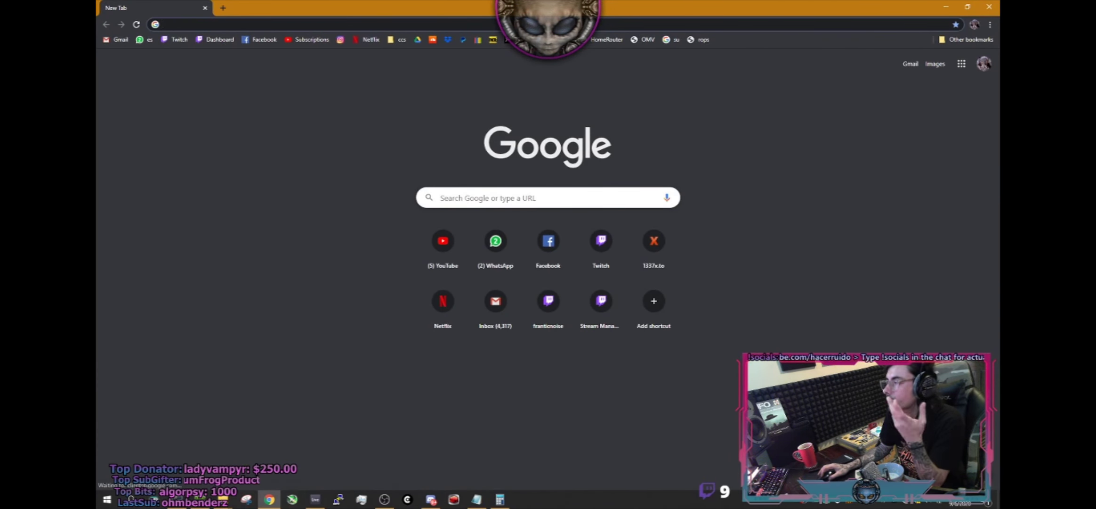
click(222, 23)
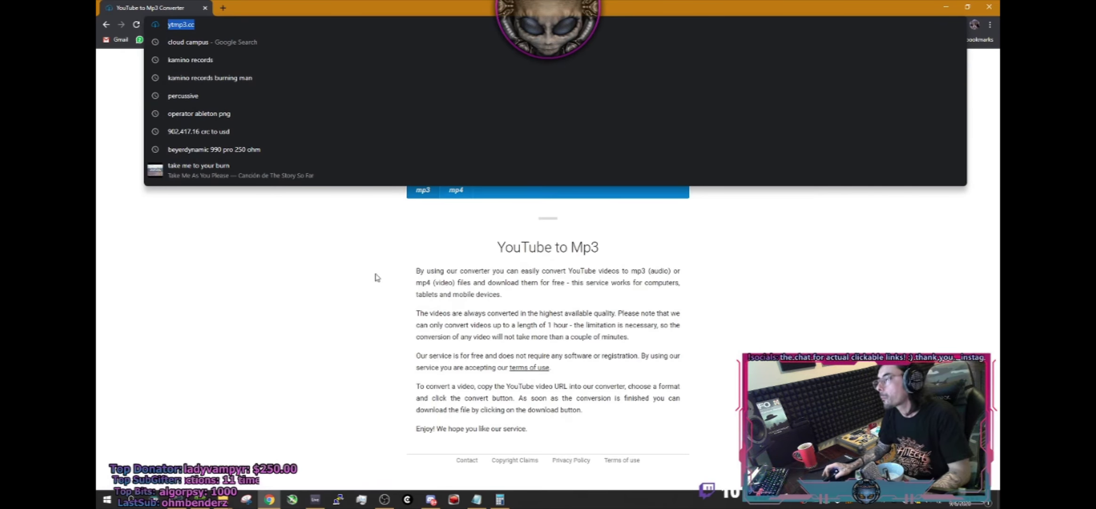
key(alt+Tab)
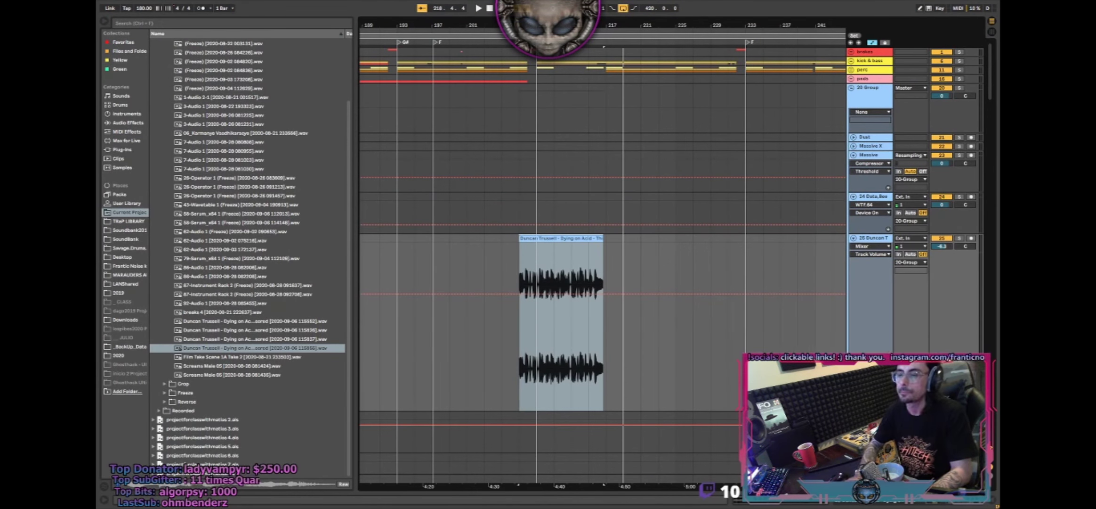
- Play the vocal clip on track 25 from about bar 205 and listen for a phrase to reuse
click(508, 153)
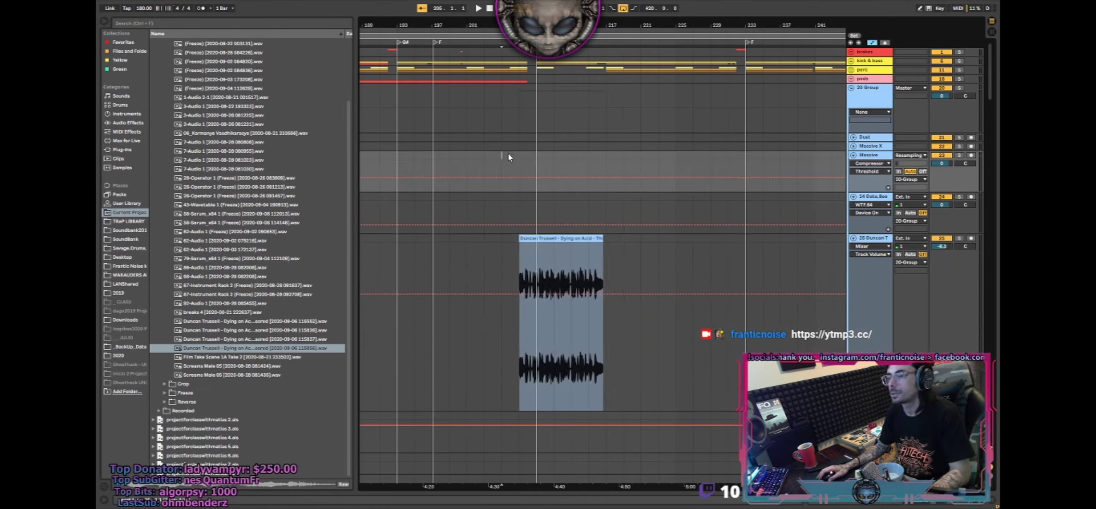
key(space)
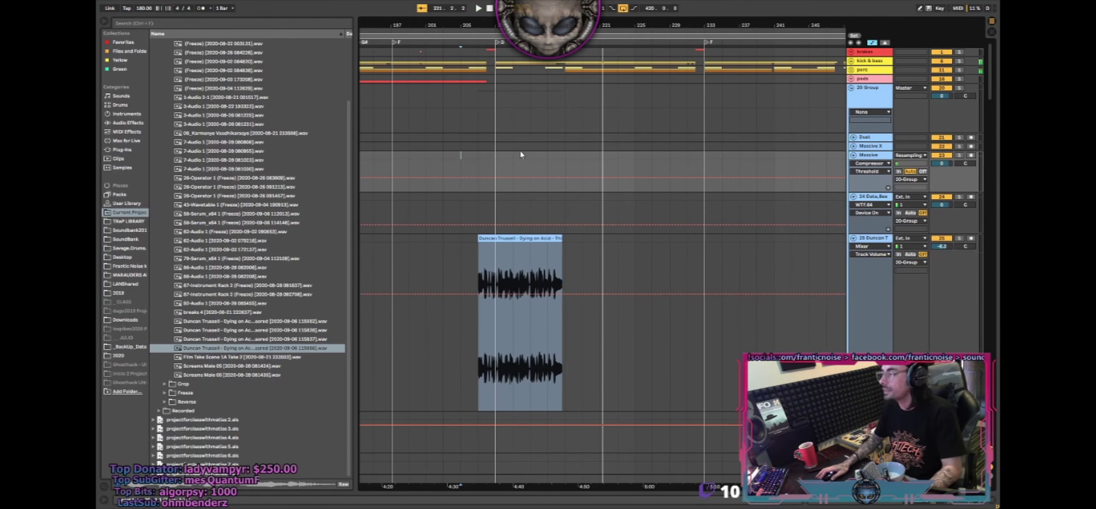
click(522, 263)
key(space)
key(space)
click(611, 266)
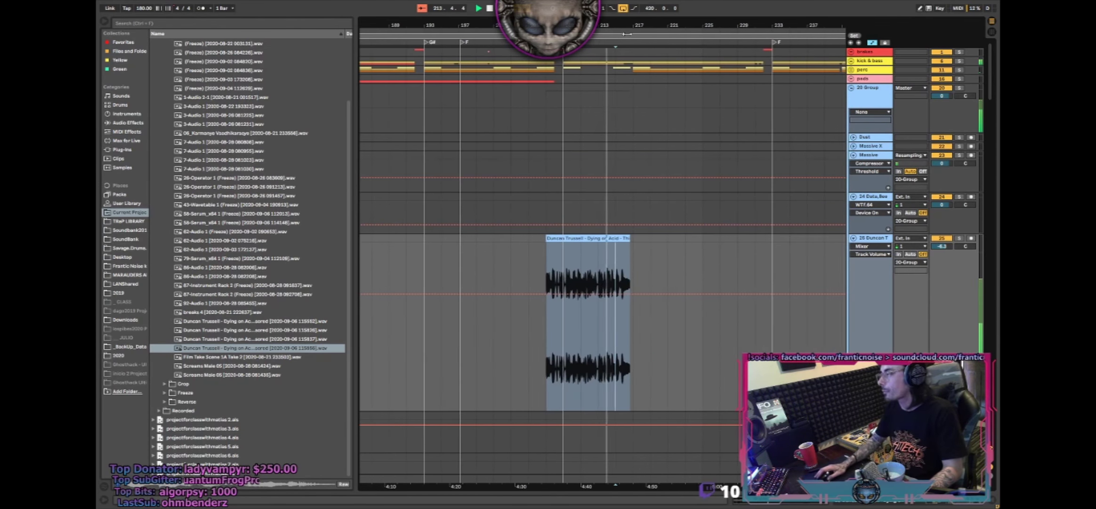
- Copy a two-bar passage from about bar 213 of the vocal clip and paste it at bar 221 on track 25
drag(625, 34, 608, 238)
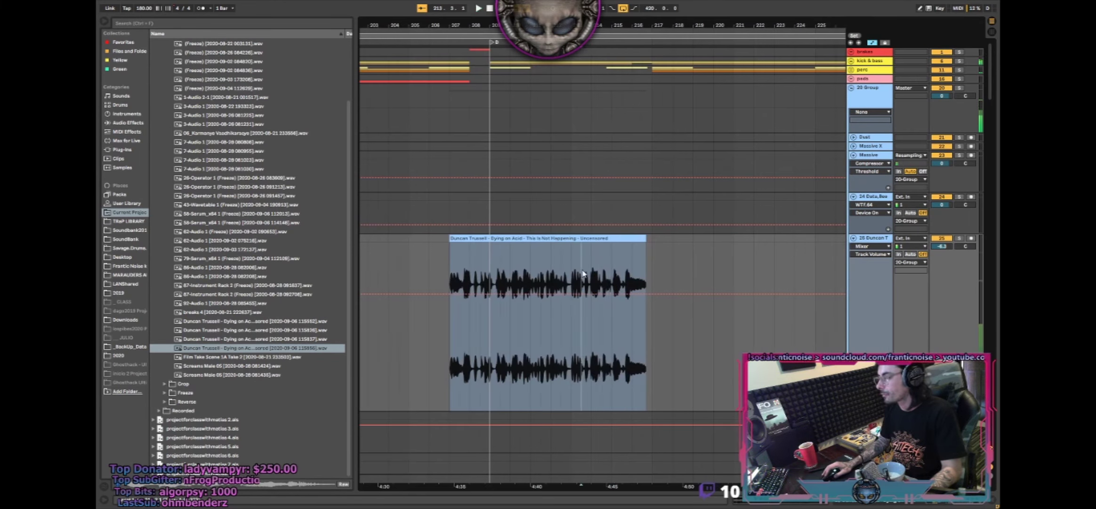
key(space)
drag(595, 273, 636, 271)
scroll(561, 261, right, 5)
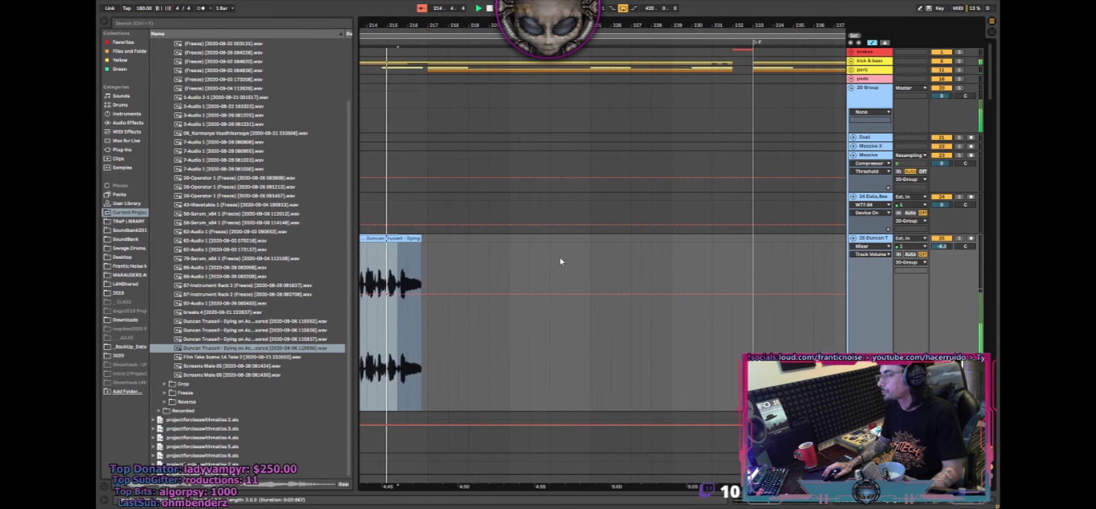
click(529, 263)
click(591, 264)
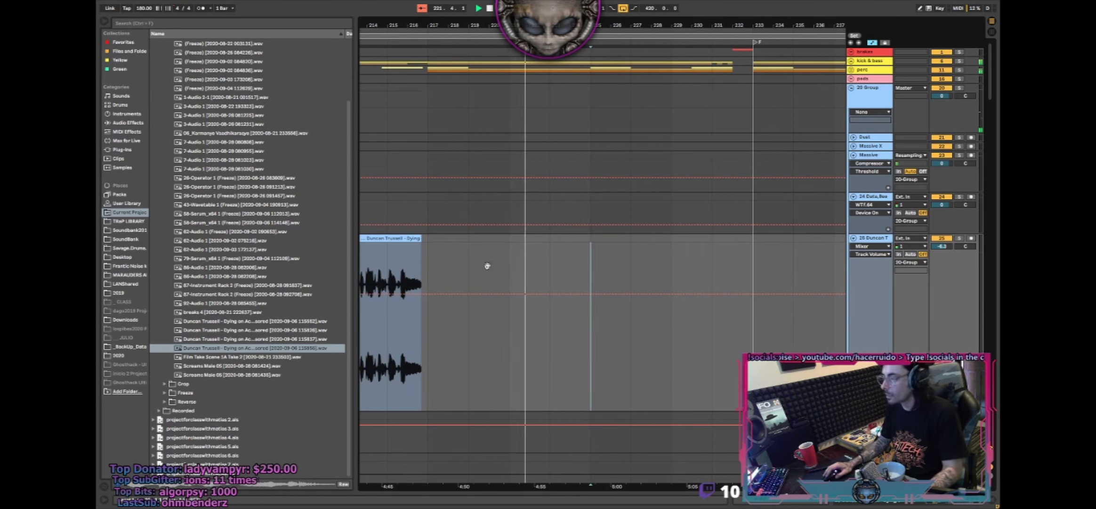
scroll(542, 264, left, 3)
scroll(589, 254, left, 3)
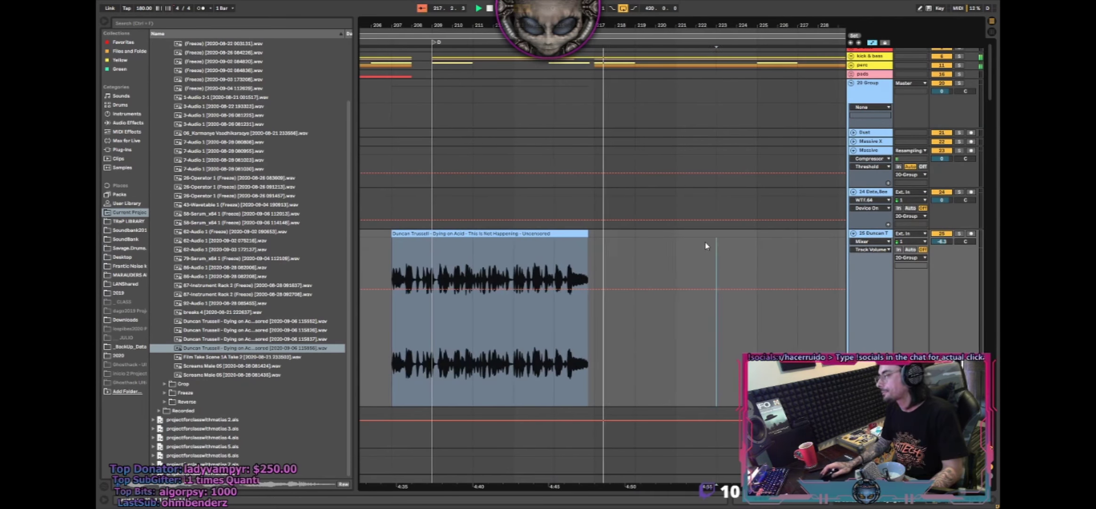
click(677, 252)
key(ctrl+v)
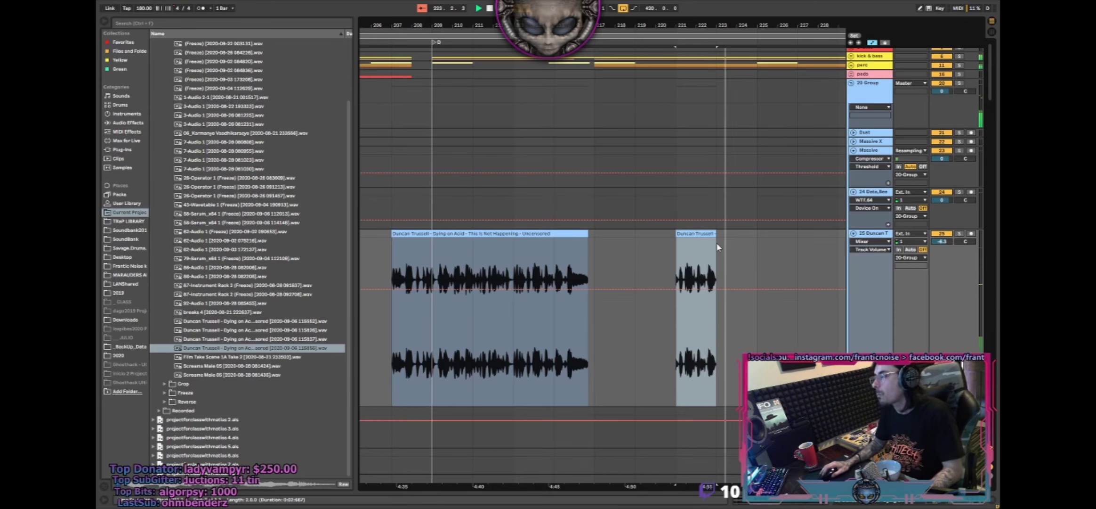
- Trim a little off the start of the pasted clip at bar 221 and play the passage leading into it
drag(676, 237, 679, 234)
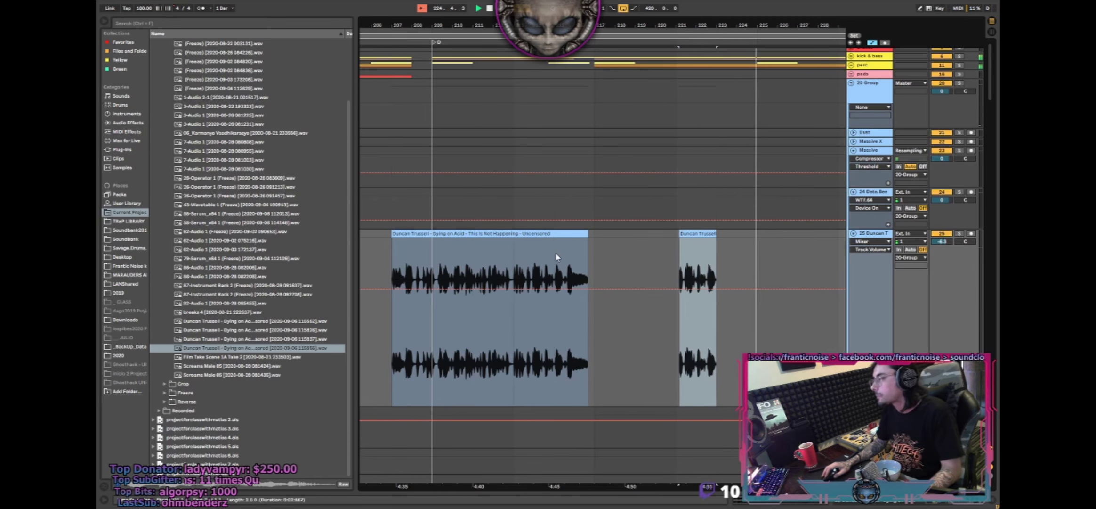
click(529, 267)
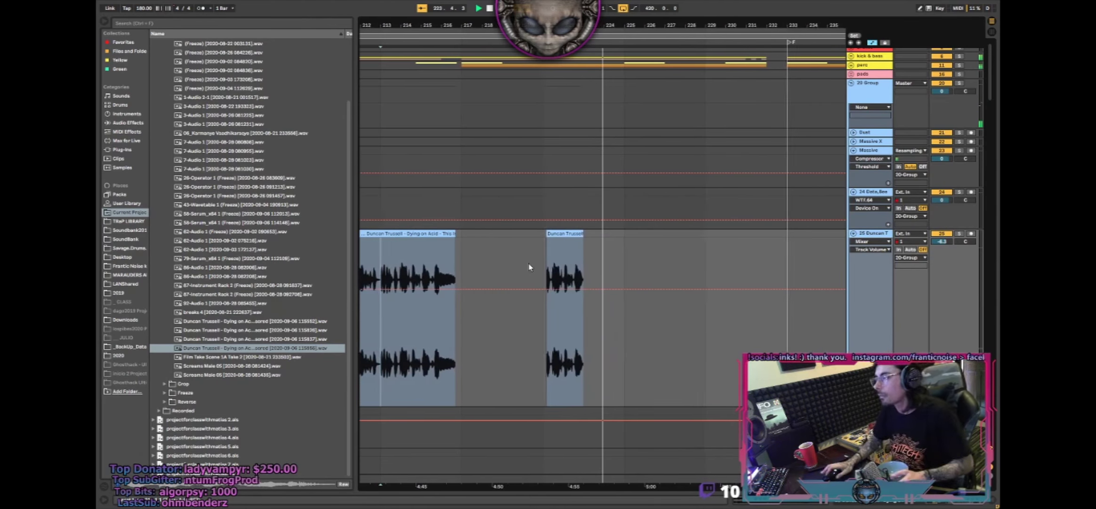
click(520, 268)
key(space)
- Overlay a copy of the bar 221 vocal clip slightly later on itself so its opening repeats, and play it
drag(552, 26, 552, 54)
click(520, 235)
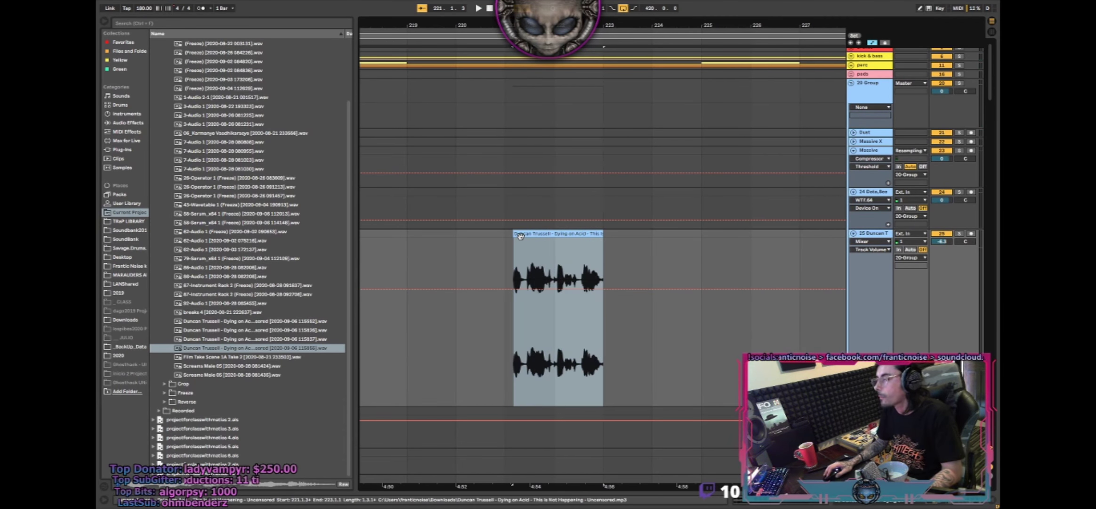
mouse_move(520, 235)
mouse_down()
mouse_move(551, 241)
mouse_move(539, 236)
mouse_up()
click(504, 246)
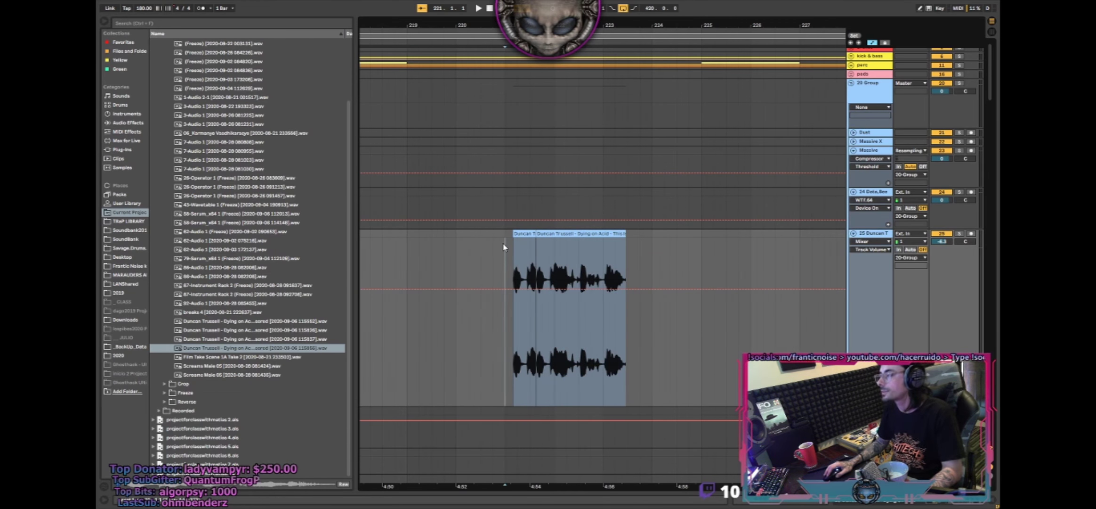
key(space)
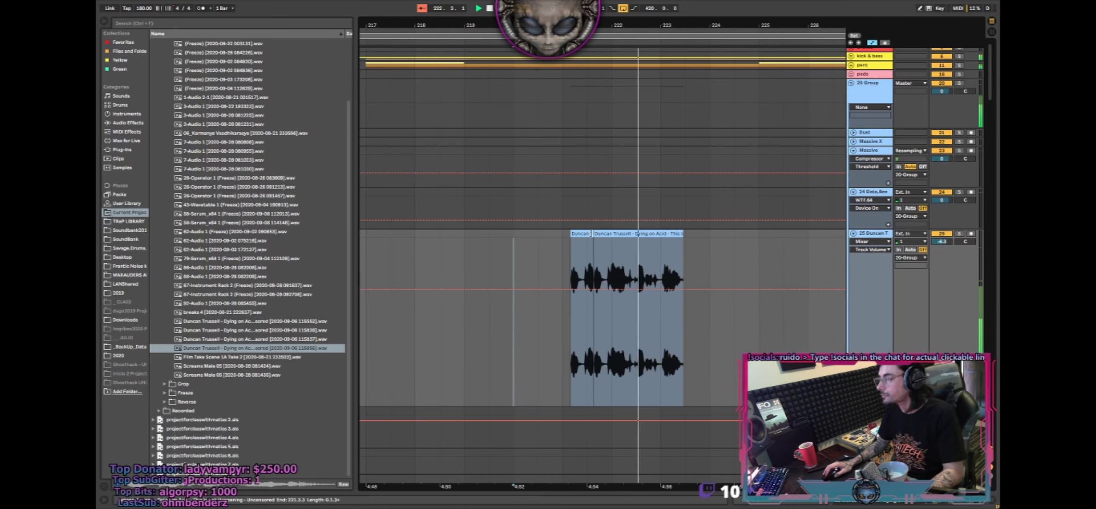
- Shorten the end of the opening fragment at bar 221, leaving a small gap before the main phrase, and replay it
drag(593, 234, 587, 234)
click(559, 249)
key(space)
key(space)
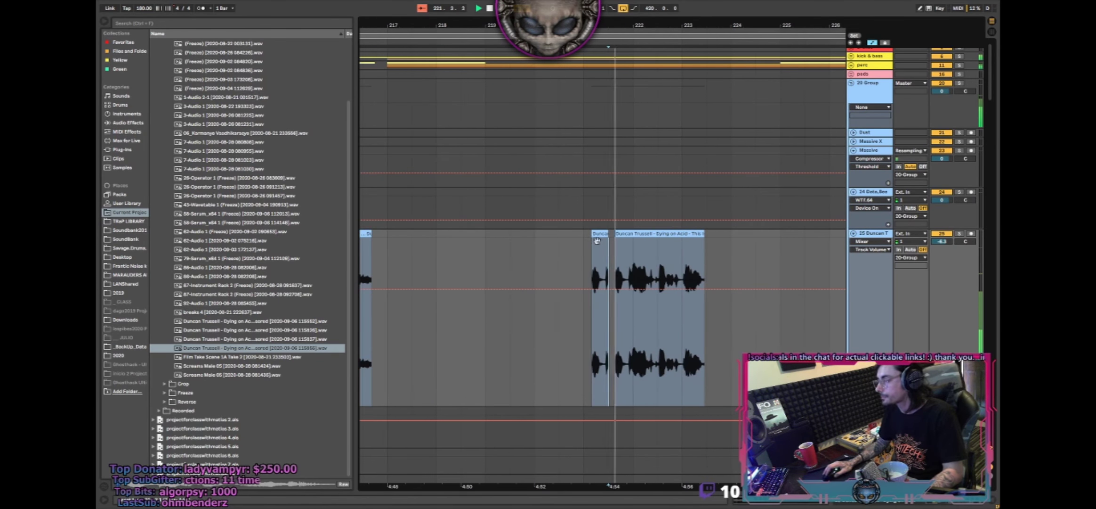
- Cut the opening fragment to three sixteenths and duplicate it so three copies run directly into the main phrase
drag(619, 29, 611, 82)
drag(527, 257, 548, 246)
click(532, 254)
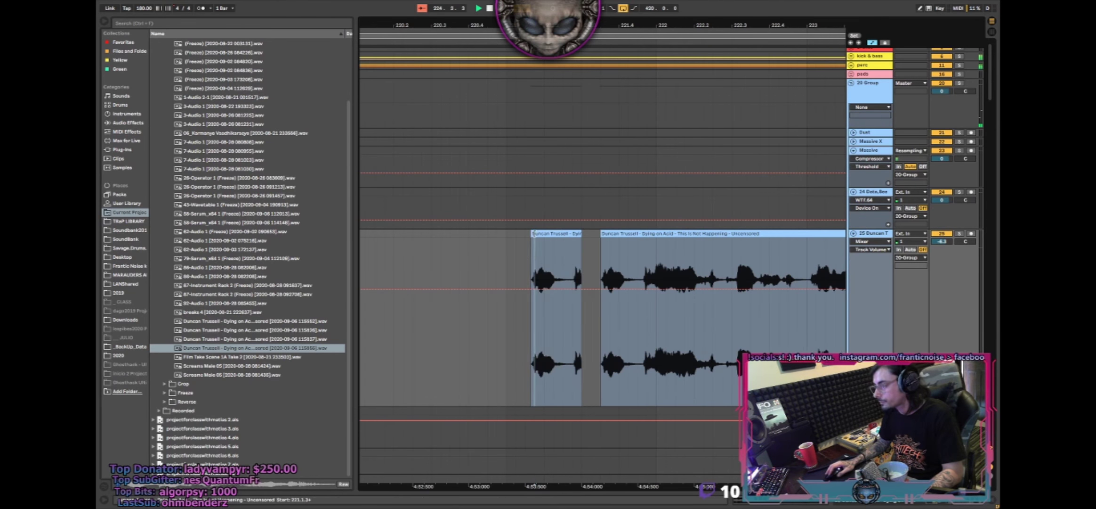
click(539, 233)
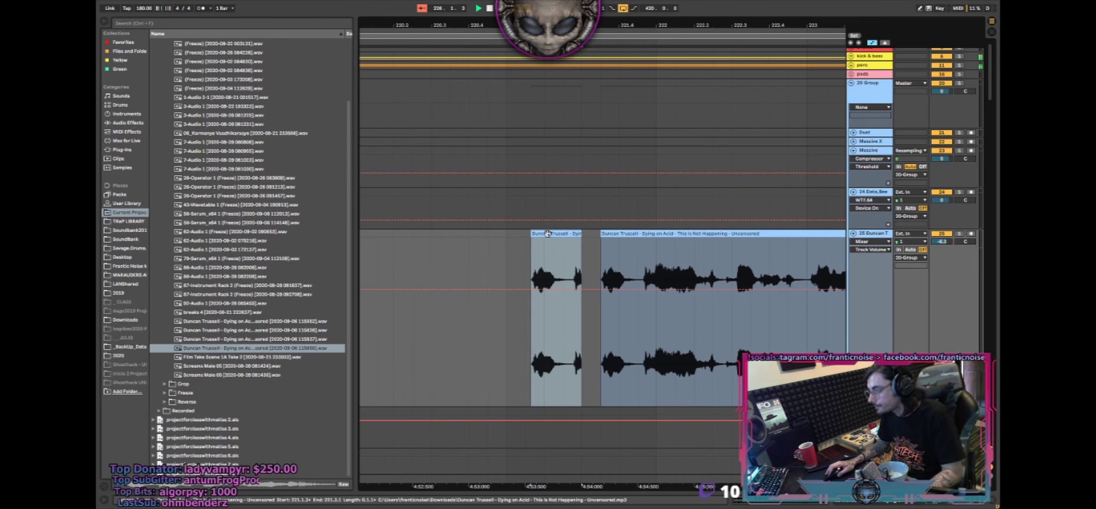
mouse_move(537, 236)
mouse_down()
mouse_move(575, 231)
mouse_move(557, 236)
mouse_up()
key(ctrl+d)
key(ctrl+d)
key(ctrl+d)
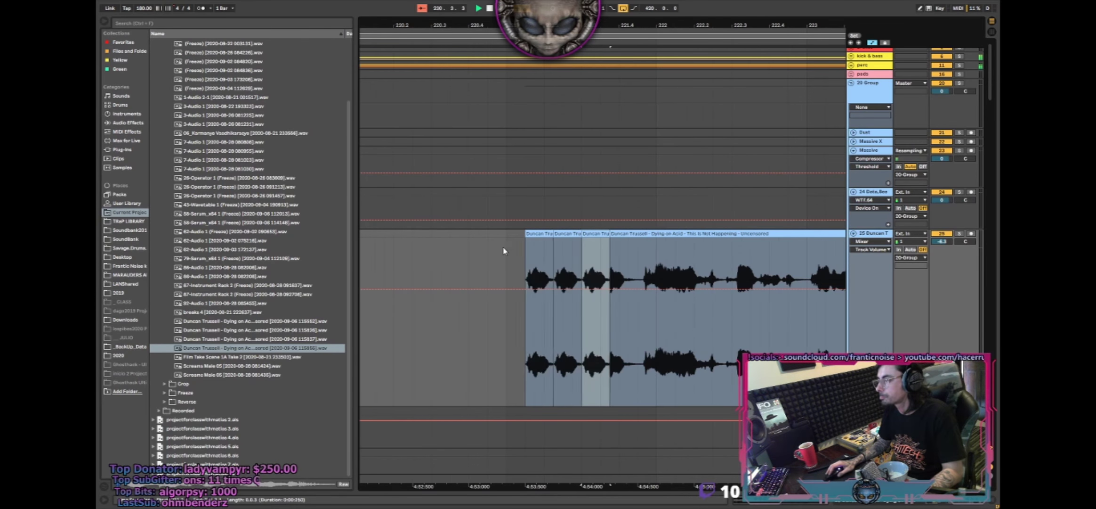
- Play the three repeated fragments and the phrase after them from just before bar 221
click(490, 250)
key(space)
key(space)
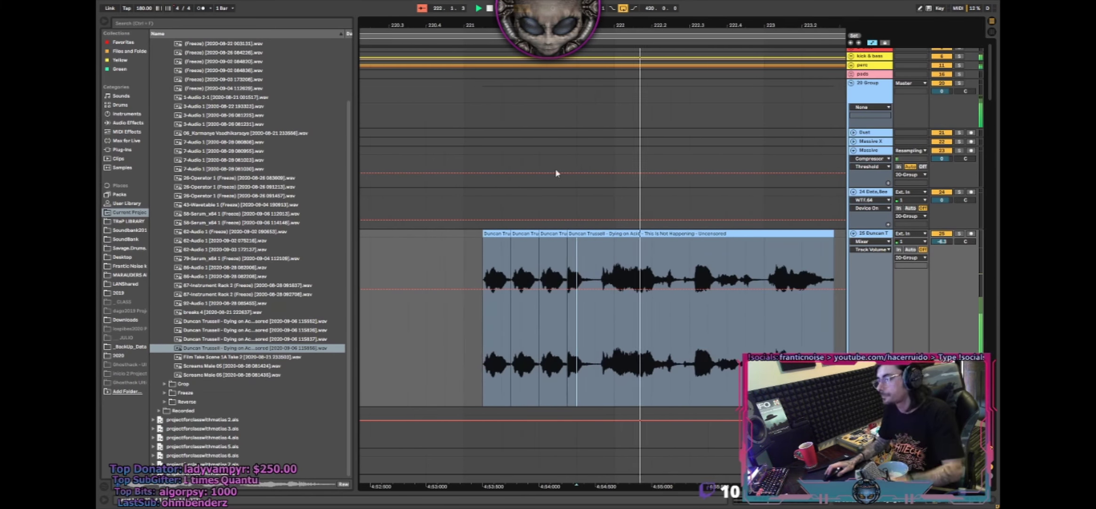
scroll(459, 262, down, 2)
click(459, 262)
key(space)
key(space)
- Overlap the main phrase onto the third fragment, leaving its tail as a separate clip from about bar 223, and play the result
click(643, 233)
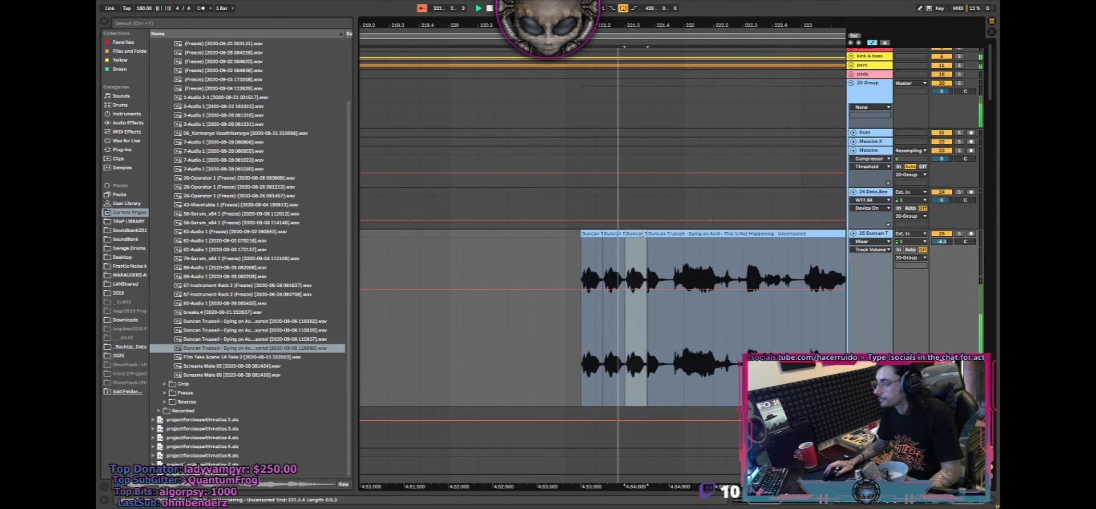
drag(672, 234, 794, 235)
drag(791, 254, 626, 239)
click(392, 260)
key(space)
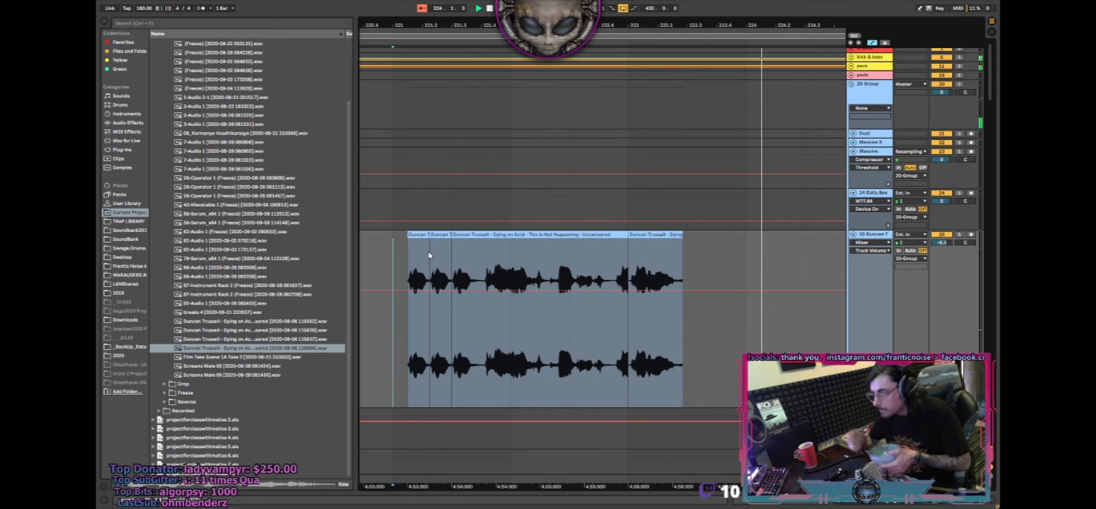
- Extend the main phrase over the separate tail clip and shorten the end of the first repeated fragment to about half its length
drag(628, 236, 683, 237)
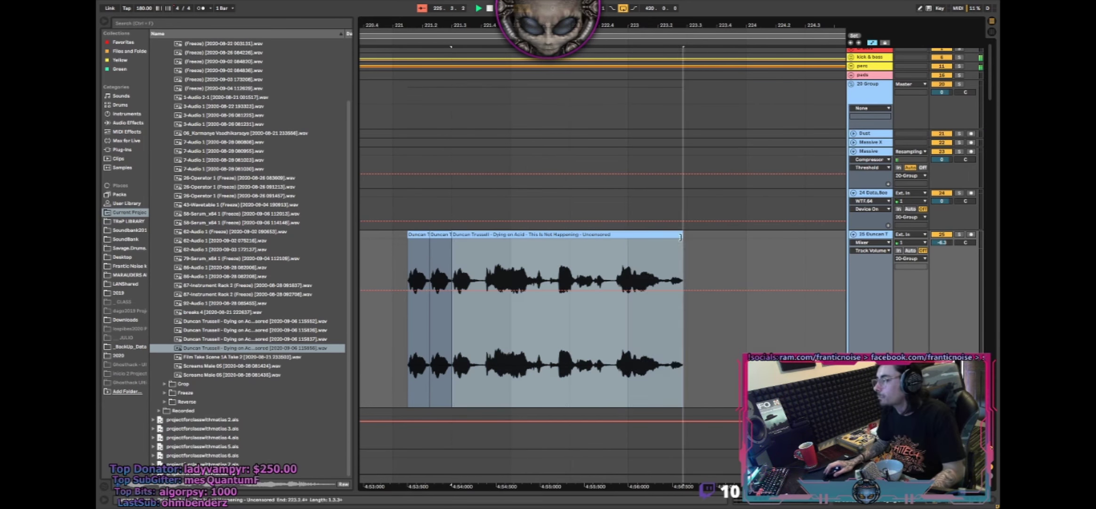
drag(564, 254, 670, 257)
drag(526, 255, 520, 248)
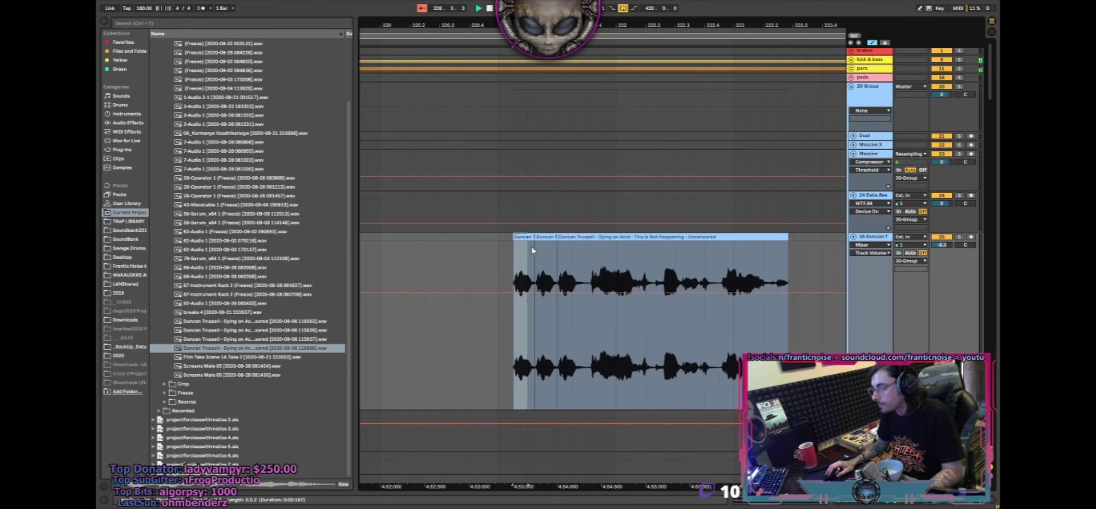
click(469, 259)
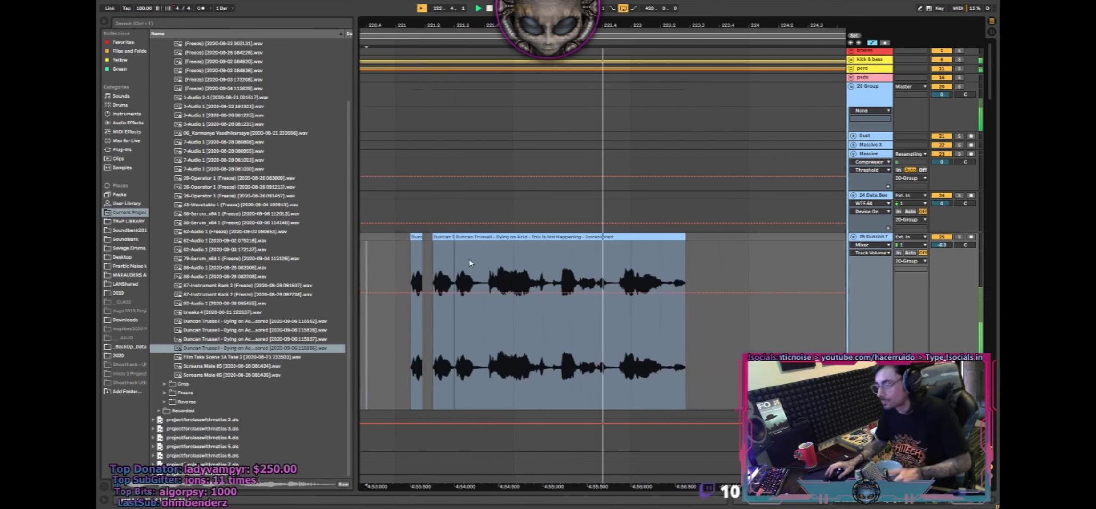
- Shorten the end of the second repeated fragment to leave a gap before the main phrase, and play from just before bar 221
click(471, 262)
key(space)
mouse_move(428, 252)
mouse_down()
mouse_move(485, 253)
mouse_move(498, 240)
mouse_up()
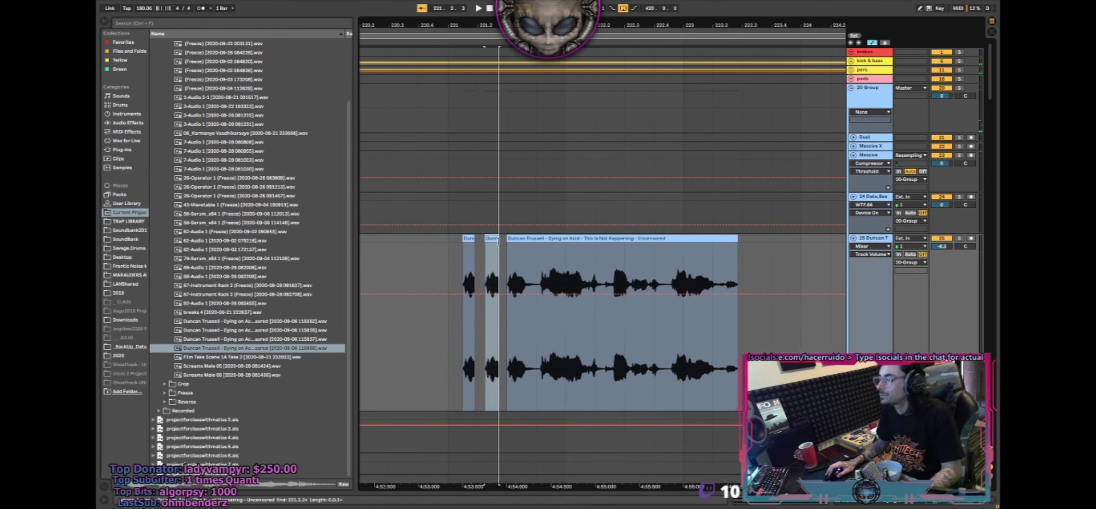
click(444, 257)
key(space)
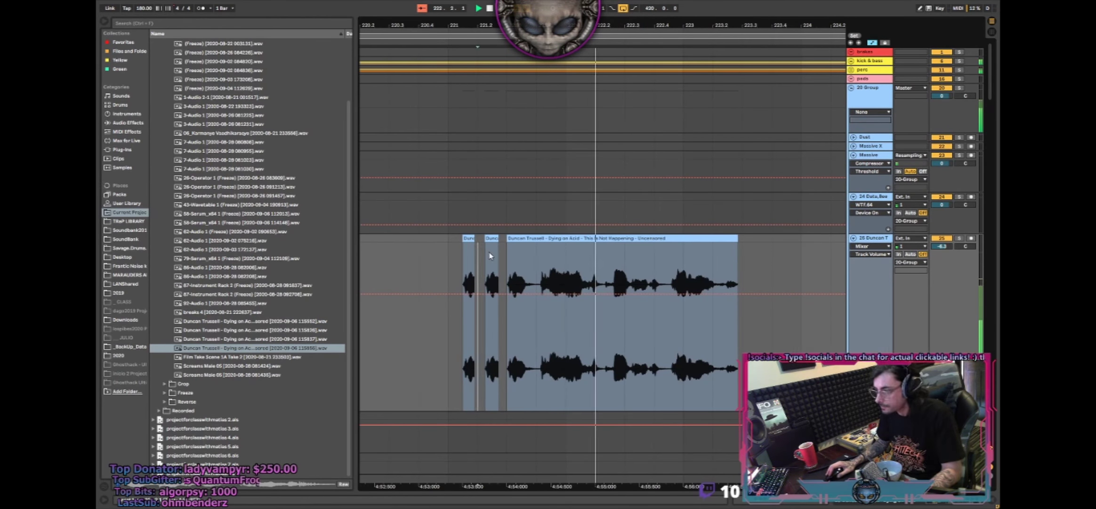
- Duplicate the main phrase slightly later over itself, leaving its shortened opening as a third fragment, and play the result
mouse_move(535, 238)
mouse_down()
mouse_move(558, 244)
mouse_move(523, 245)
mouse_move(555, 245)
mouse_up()
click(441, 255)
click(441, 257)
key(space)
key(space)
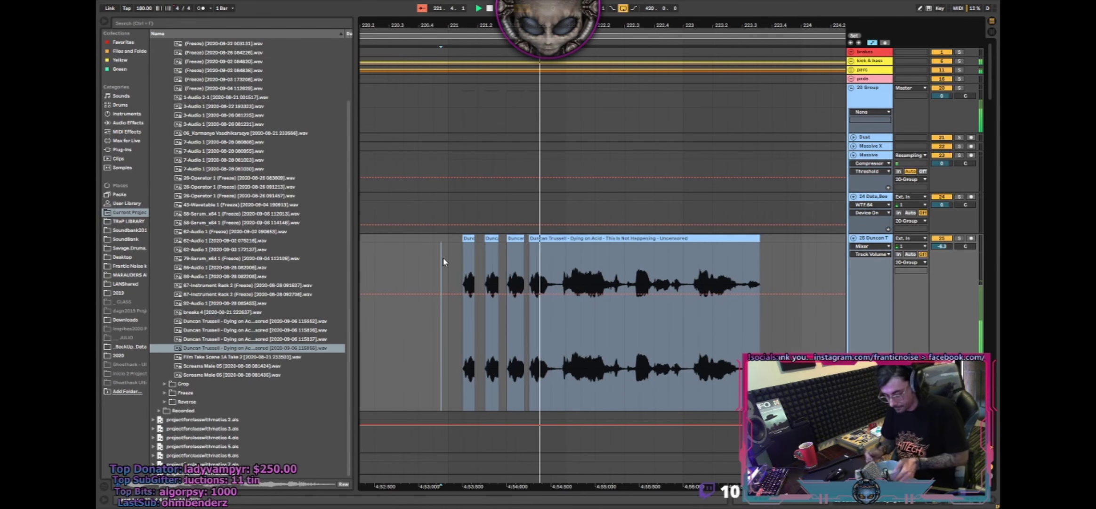
- Split the main phrase after its opening word, move the remainder slightly earlier over it, and play from just before bar 221
click(565, 267)
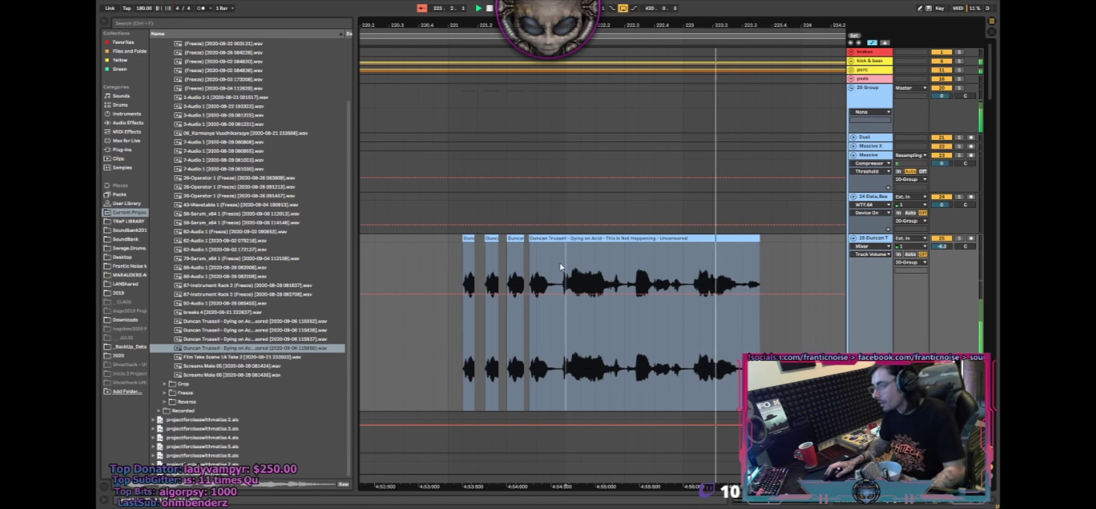
drag(574, 241, 562, 242)
click(442, 252)
key(space)
key(space)
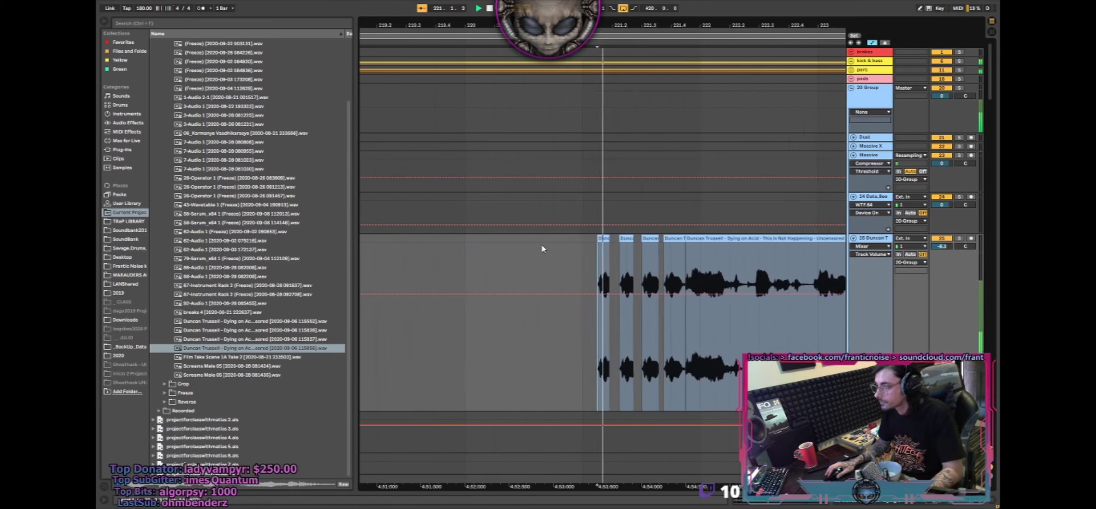
- Tighten the join between the fourth fragment and the remainder of the phrase, and replay the stutter
click(623, 248)
click(658, 238)
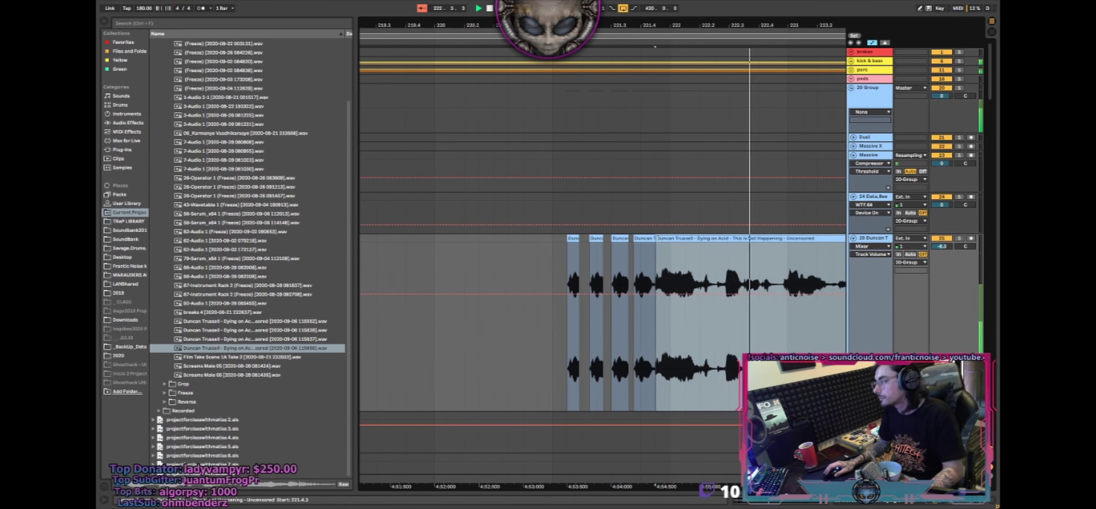
click(548, 255)
key(space)
key(space)
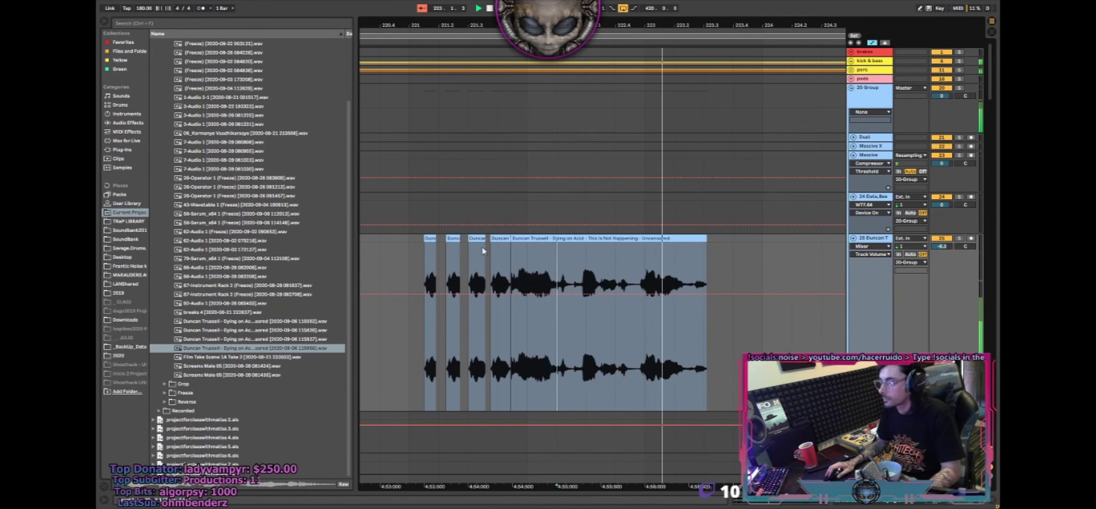
- Shorten the ends of the first and third fragments and play the stutter from about bar 221
click(432, 241)
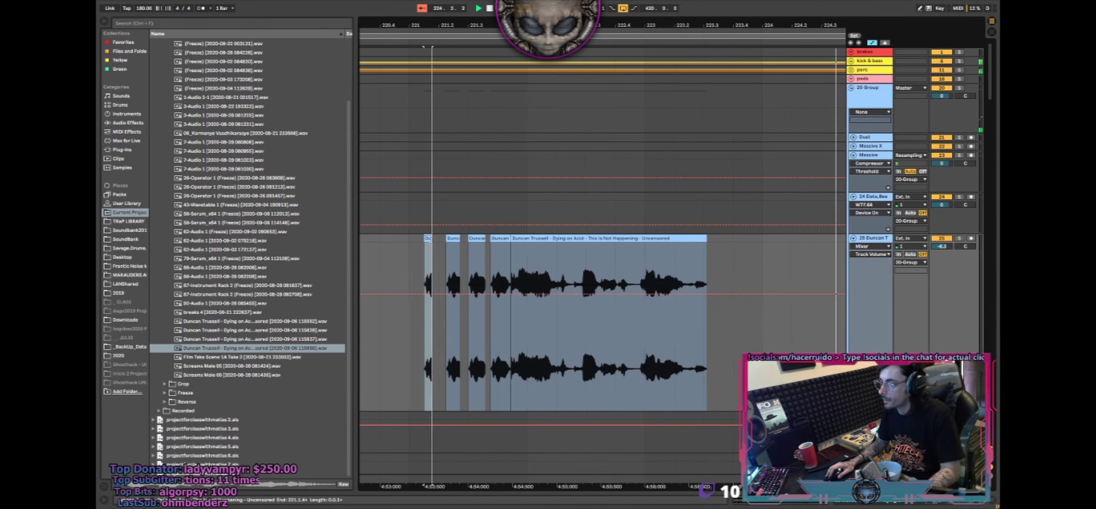
drag(484, 239, 478, 239)
click(403, 251)
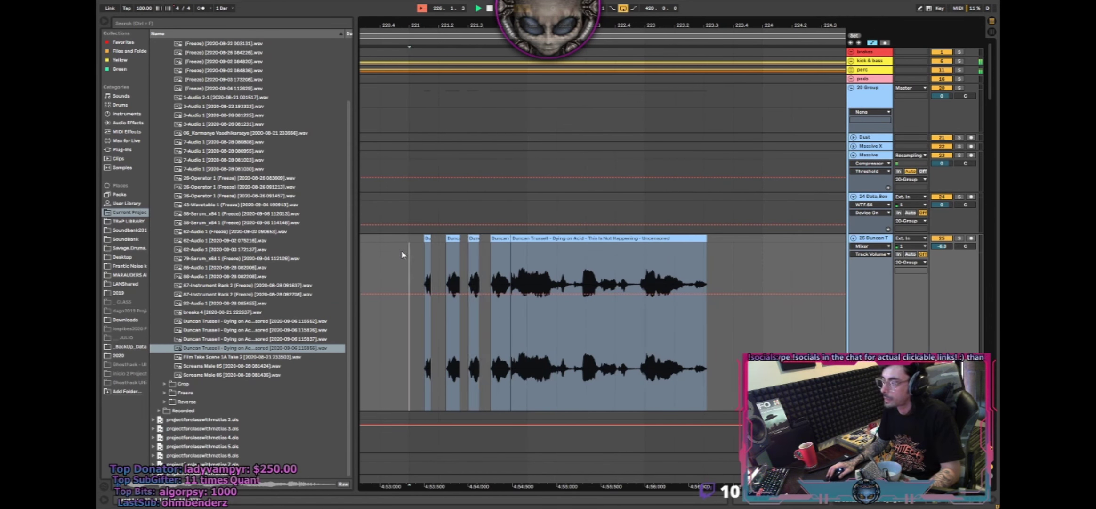
key(space)
key(space)
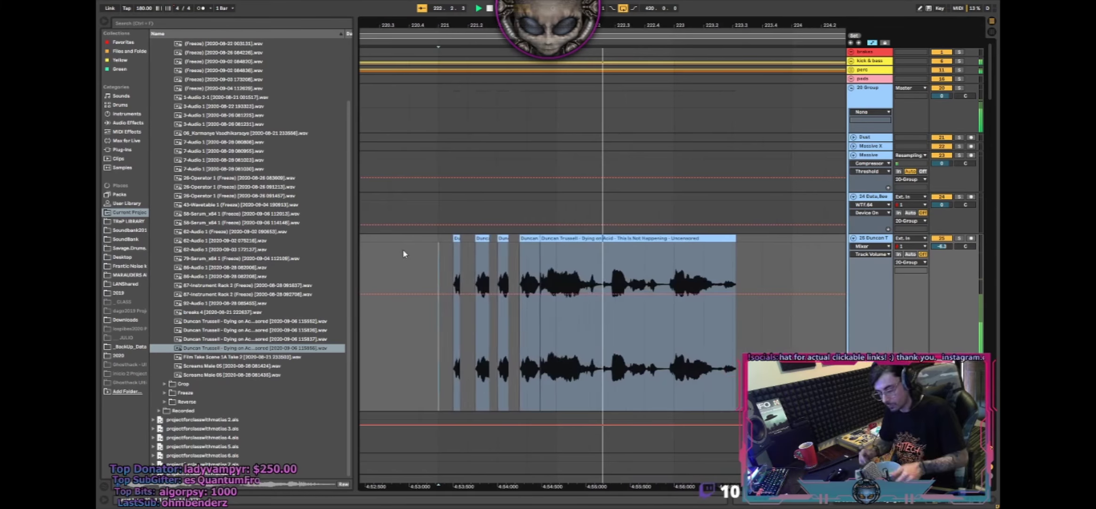
- Play the vocal section from about bar 205 to hear both phrases in context
drag(484, 26, 582, 1)
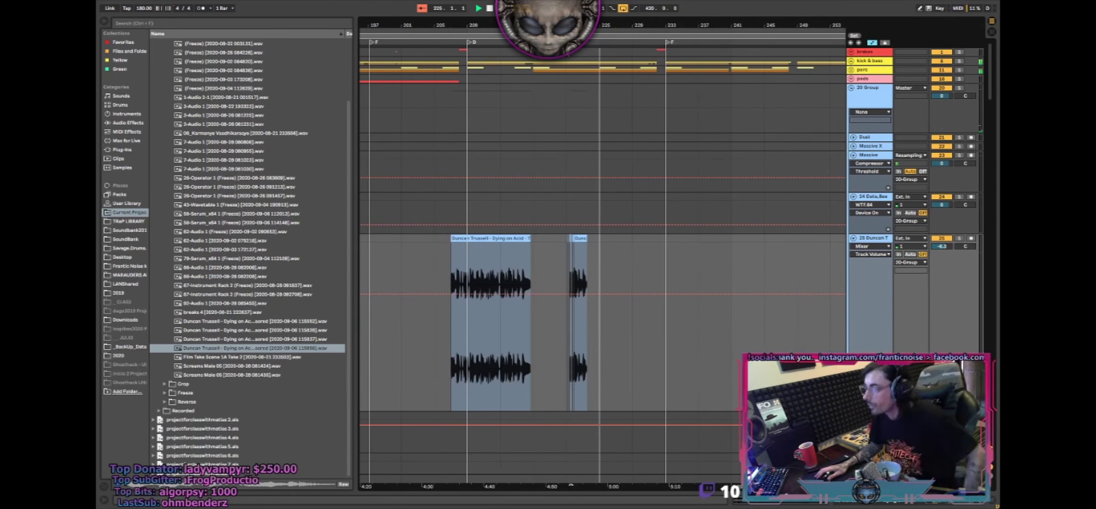
click(438, 252)
key(space)
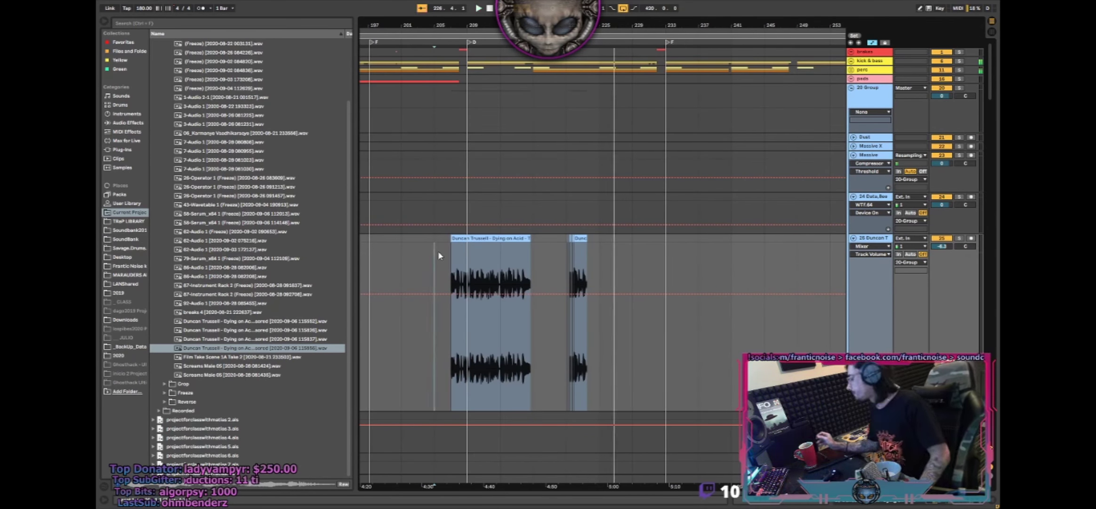
key(space)
- Save the project as a new version with the file name ending in 8
key(ctrl+shift+s)
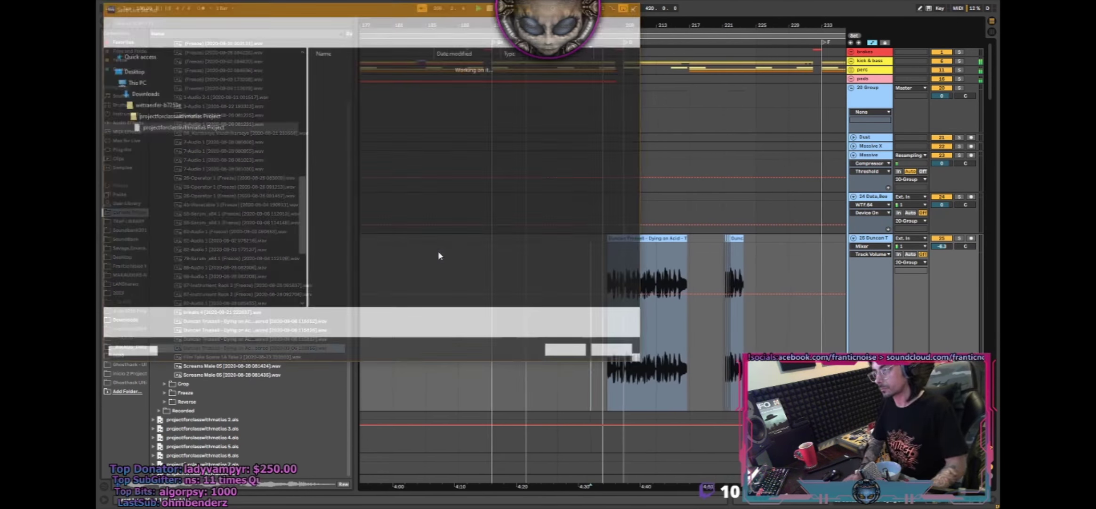
key(Right)
key(BackSpace)
text(8)
key(Return)
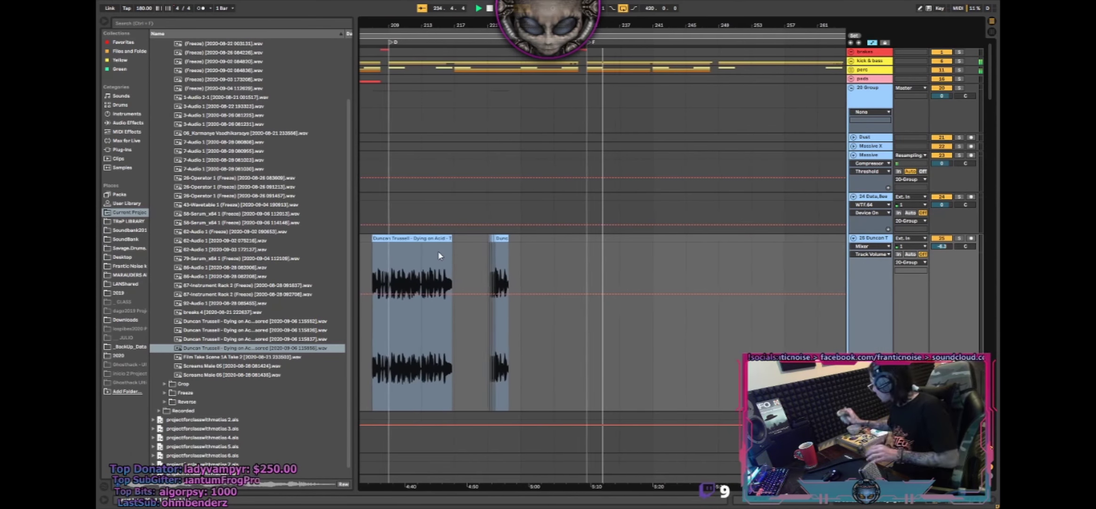
- Temporarily extend the first vocal clip to copy its passage from bar 233 to 241, restore the clip and paste the passage at bar 225
drag(487, 264, 537, 267)
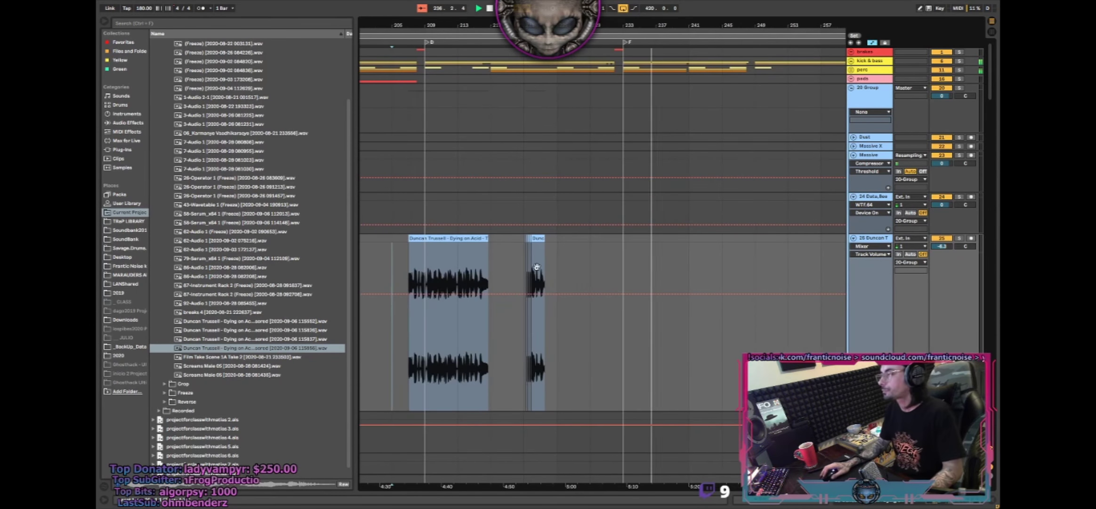
drag(487, 238, 752, 241)
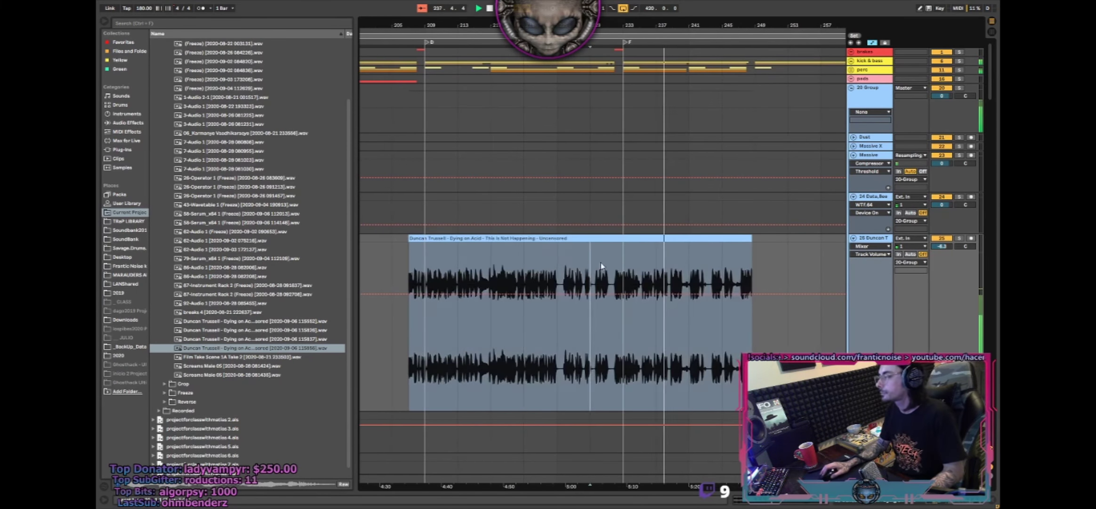
key(space)
drag(601, 263, 662, 262)
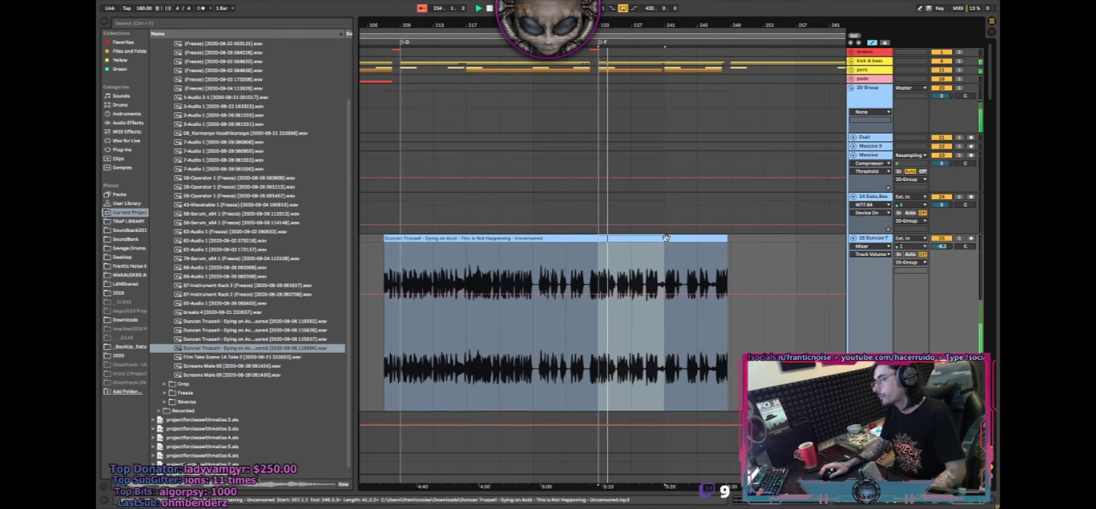
key(ctrl+c)
key(ctrl+z)
click(533, 261)
key(ctrl+v)
click(560, 238)
key(space)
key(space)
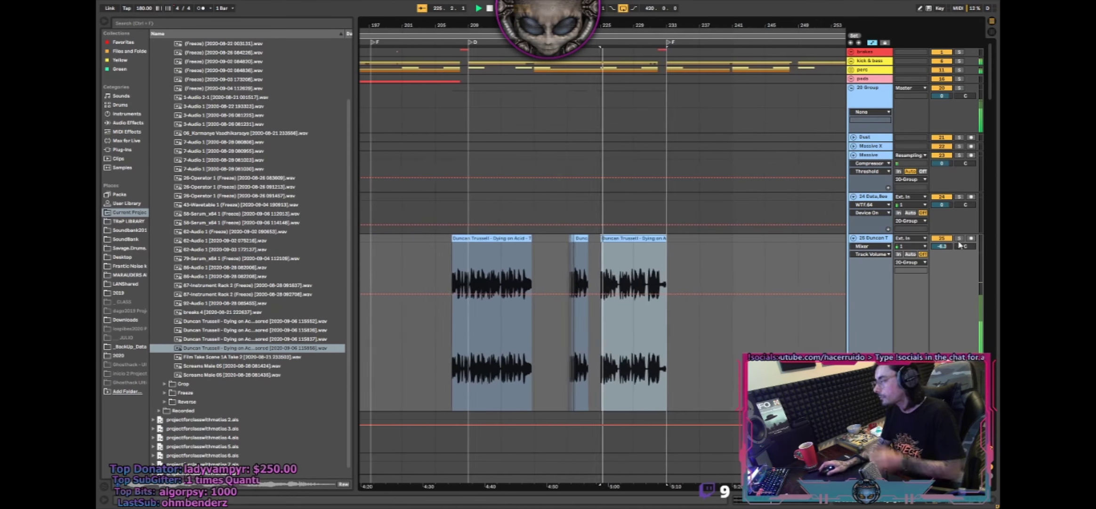
- Solo the vocal track, extend the pasted clip to 44 bars and audition it around bar 229
click(959, 239)
drag(655, 239, 940, 223)
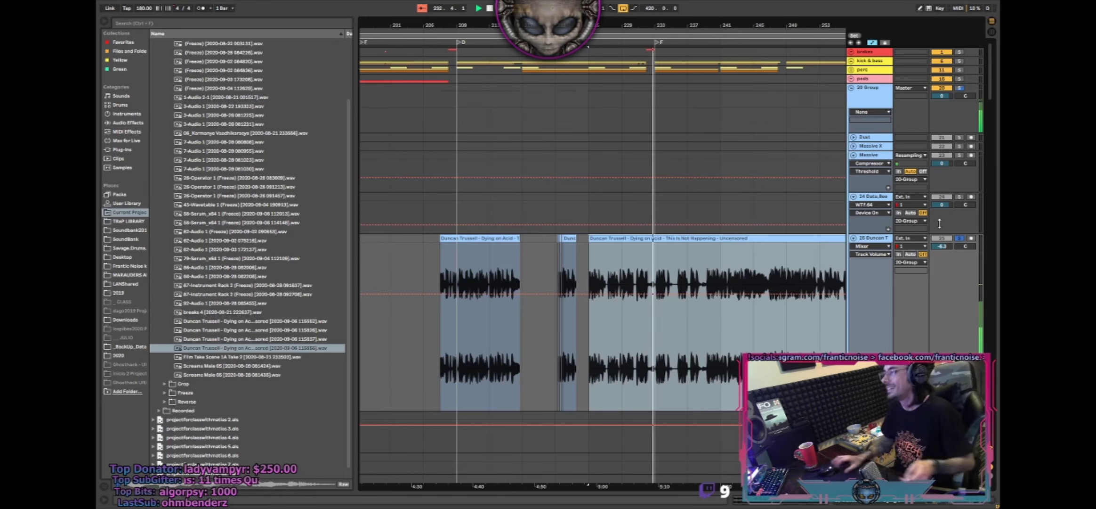
drag(660, 26, 659, 76)
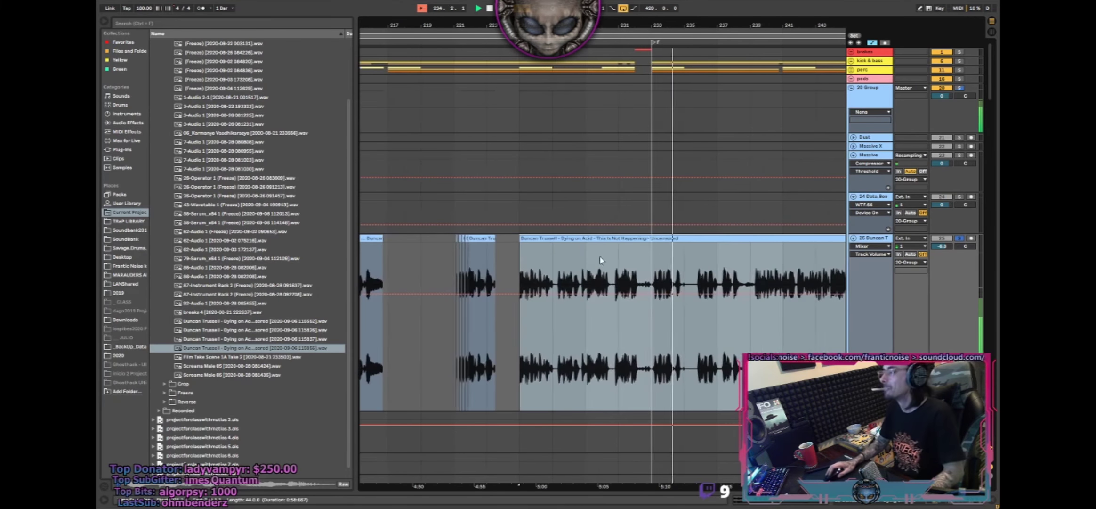
click(580, 260)
key(space)
key(space)
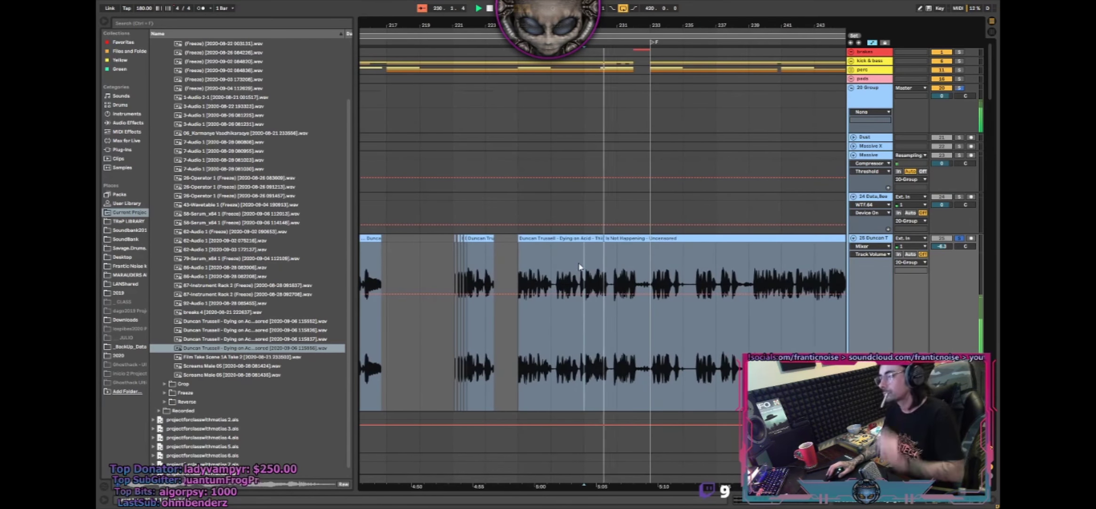
- Split the extended clip at about bar 228 and delete the part before the split
click(577, 260)
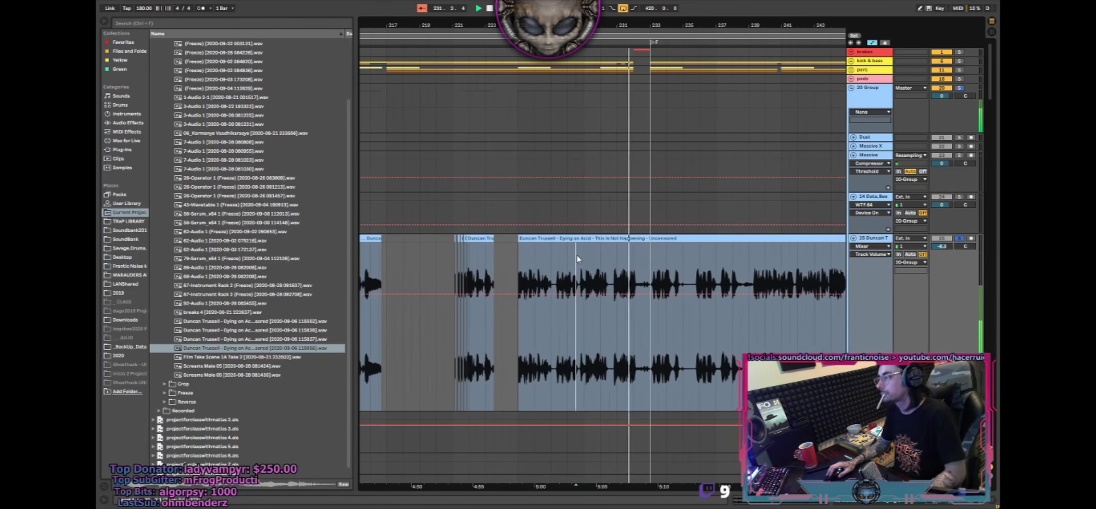
key(ctrl+e)
click(566, 239)
key(Delete)
- Split the clip at bar 233, move the remaining recording to about bar 238, and trim the phrase to end at about bar 232
click(652, 258)
key(ctrl+e)
click(655, 239)
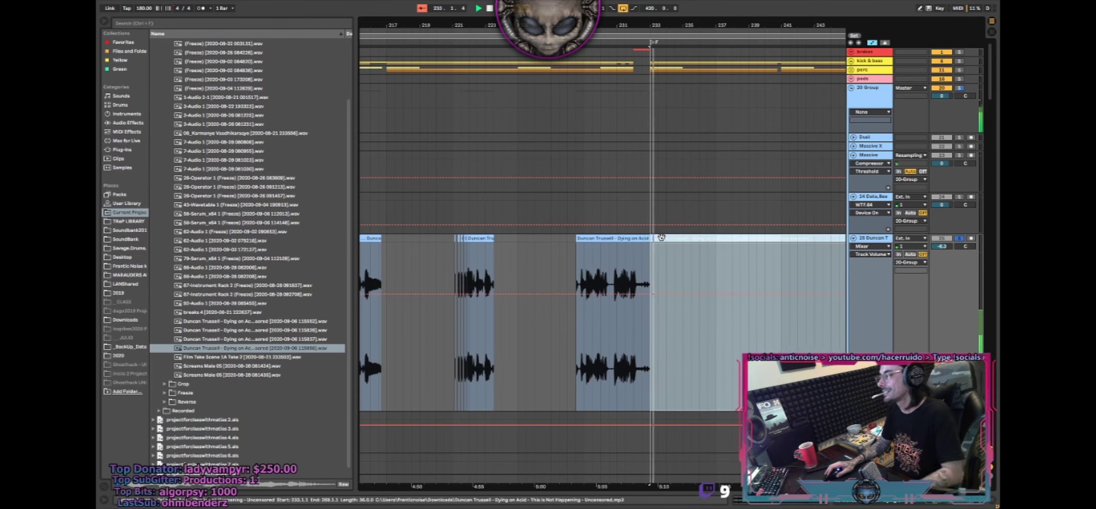
mouse_move(653, 238)
mouse_down()
mouse_move(736, 239)
mouse_move(636, 244)
mouse_up()
key(space)
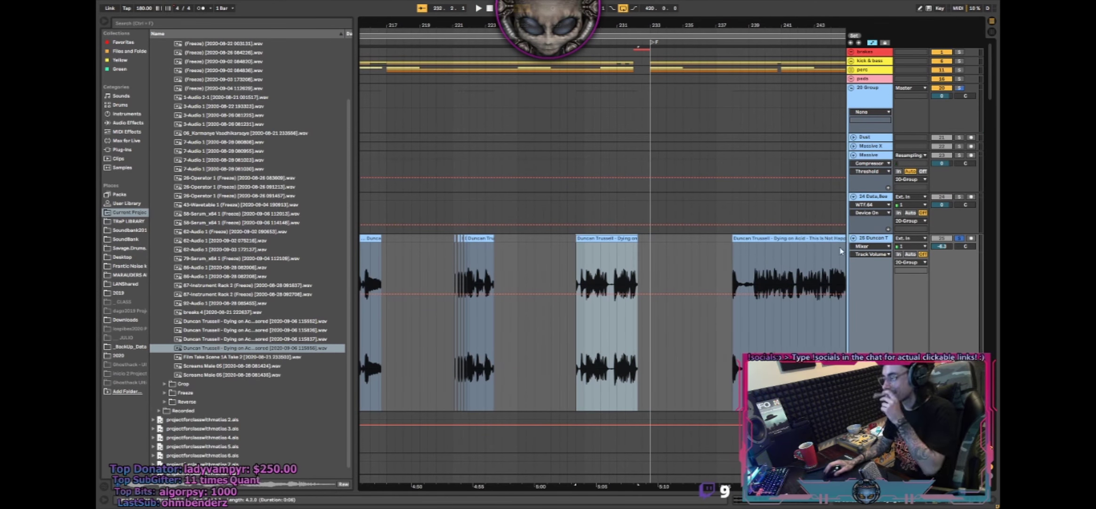
- Play the trimmed phrase with the other tracks unsoloed and split it at the pause at about bar 230
click(516, 241)
key(space)
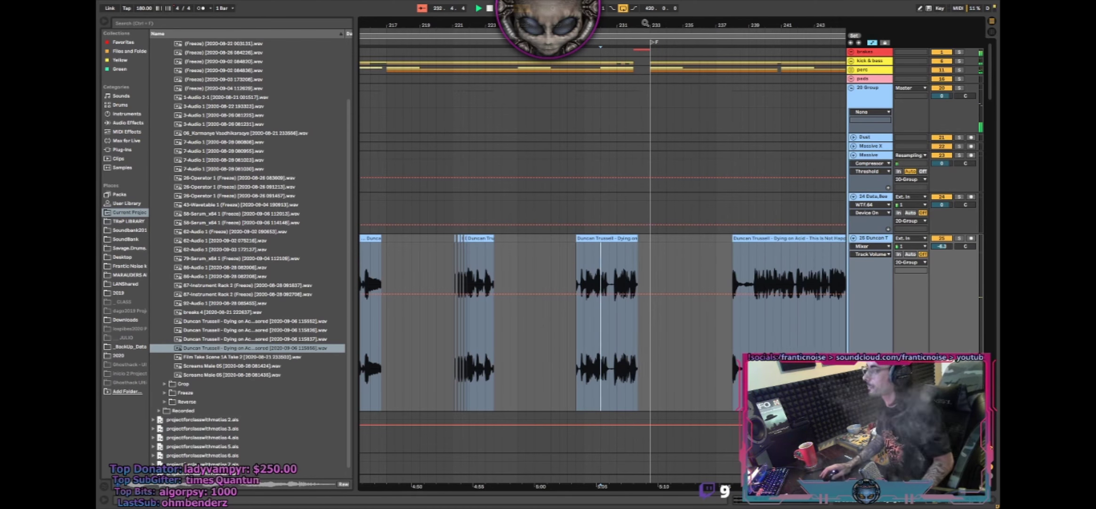
drag(644, 26, 643, 46)
click(560, 266)
key(ctrl+e)
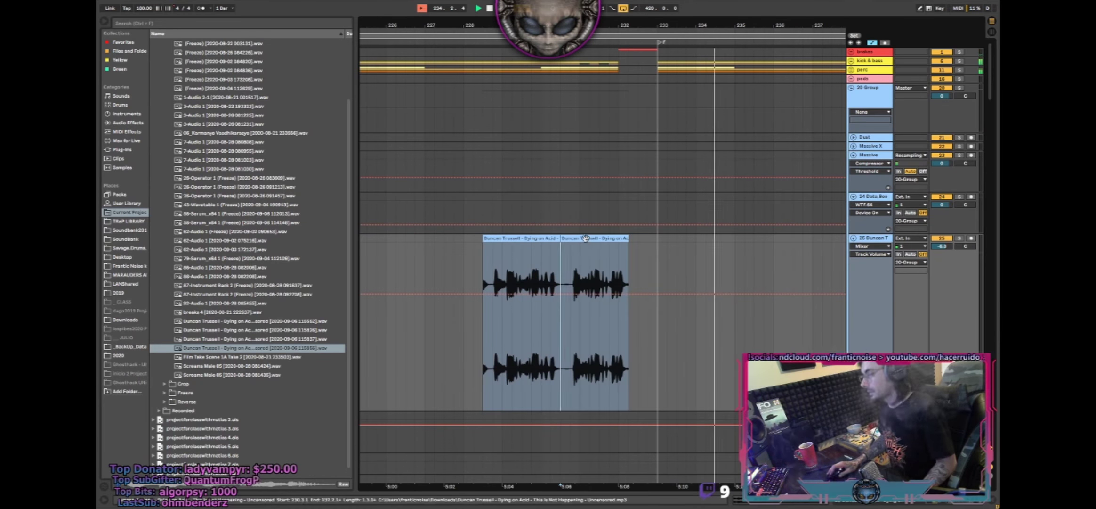
- Try the second half of the phrase one bar later, undo the move and replay from about bar 227
drag(585, 240, 619, 246)
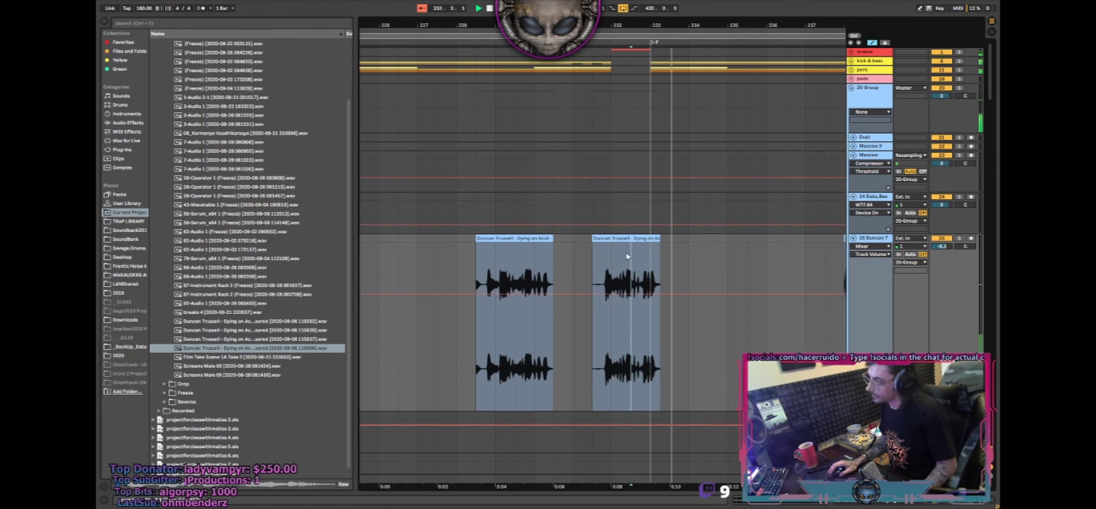
key(ctrl+z)
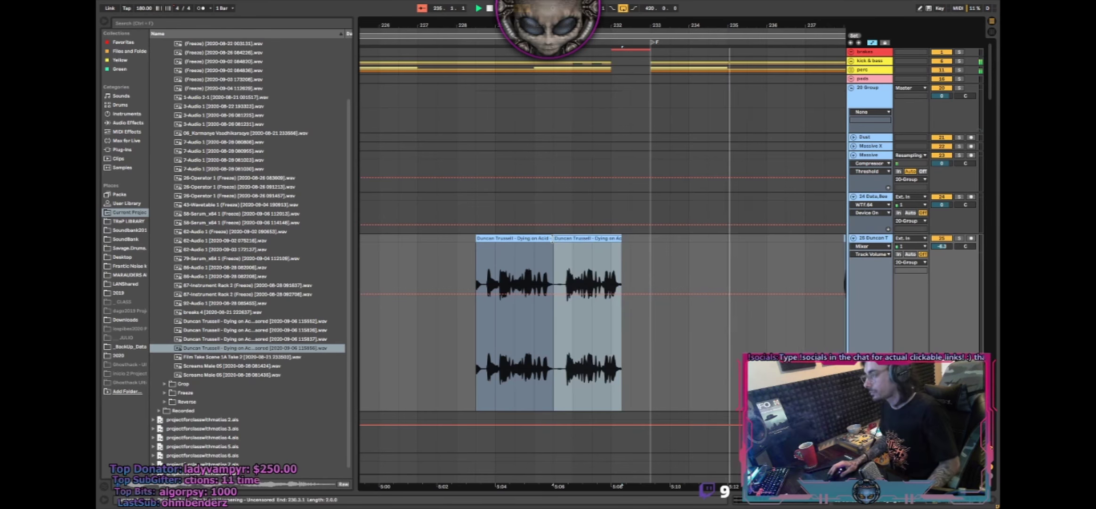
drag(532, 25, 653, 16)
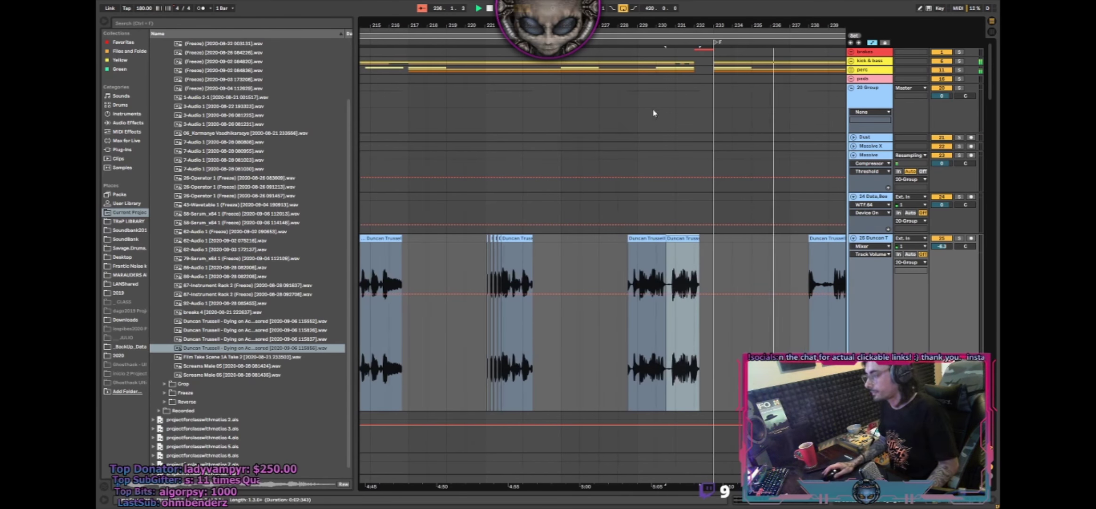
click(636, 254)
drag(570, 257, 584, 258)
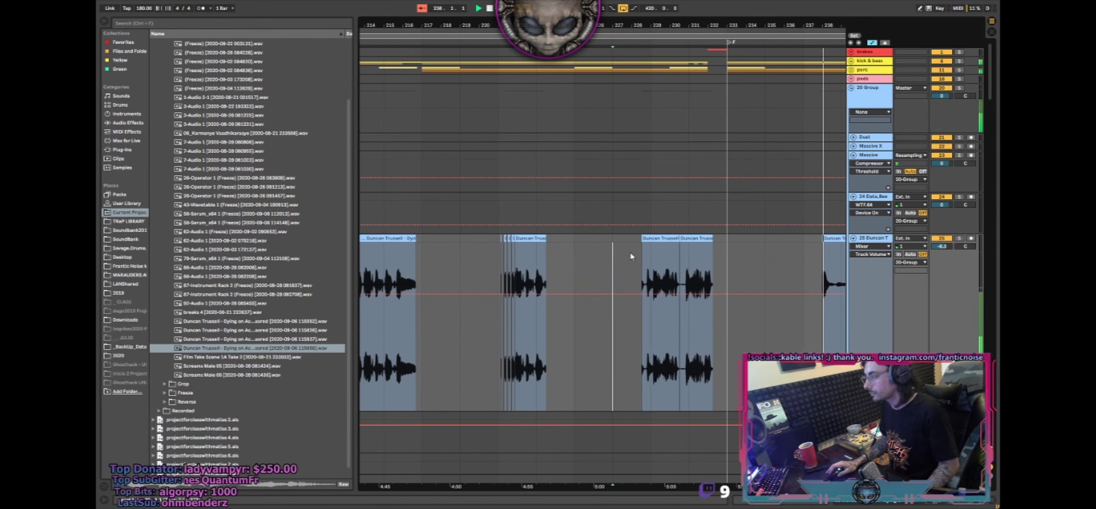
- Trim about one beat from the start of the phrase's first half and open that clip's sample settings
drag(643, 26, 603, 194)
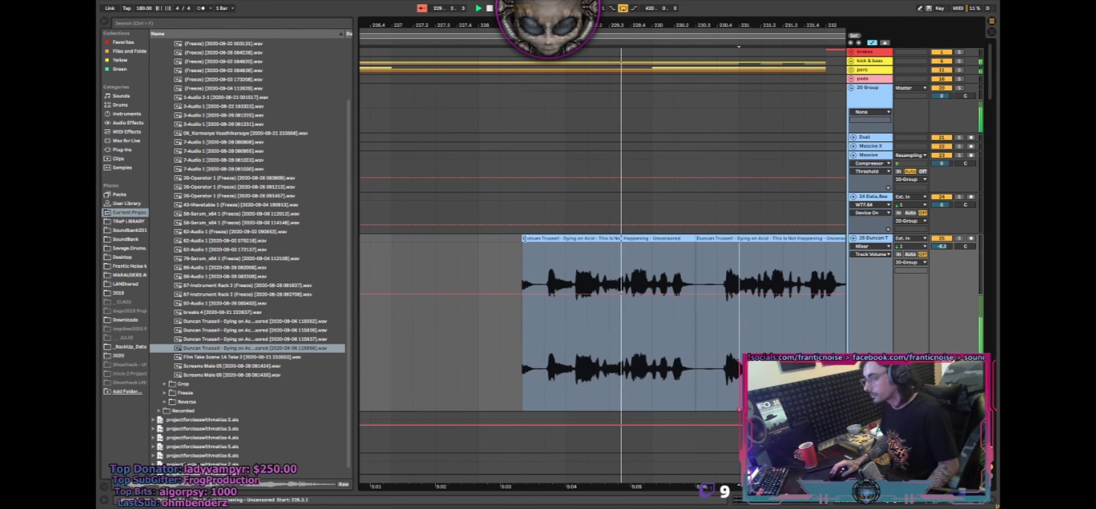
drag(524, 238, 545, 238)
double_click(570, 238)
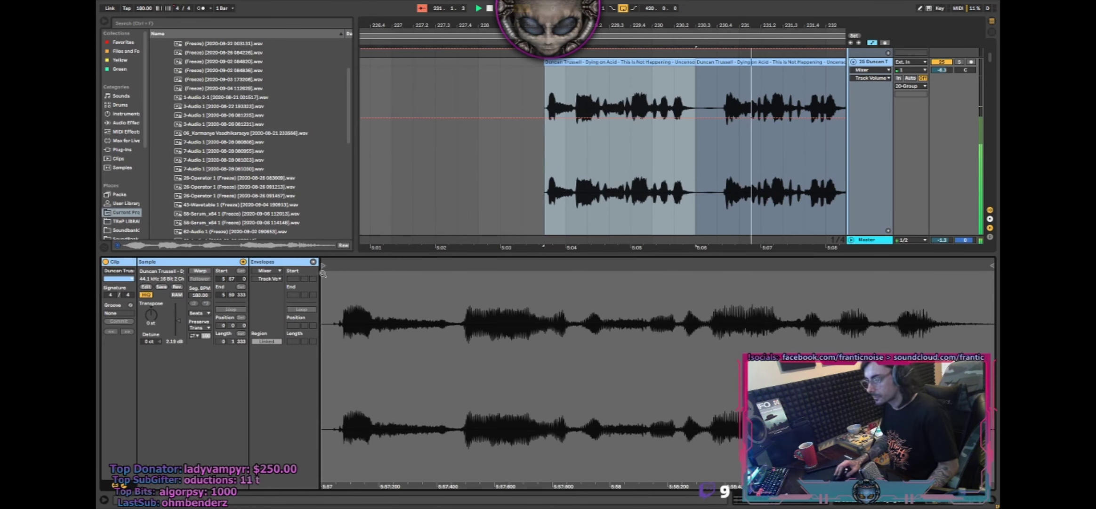
- Warp the first half of the phrase, set its 1.1.1 point at the first word's onset, and play it
click(200, 271)
drag(429, 311, 617, 310)
key(space)
key(space)
key(space)
drag(518, 274, 539, 274)
key(space)
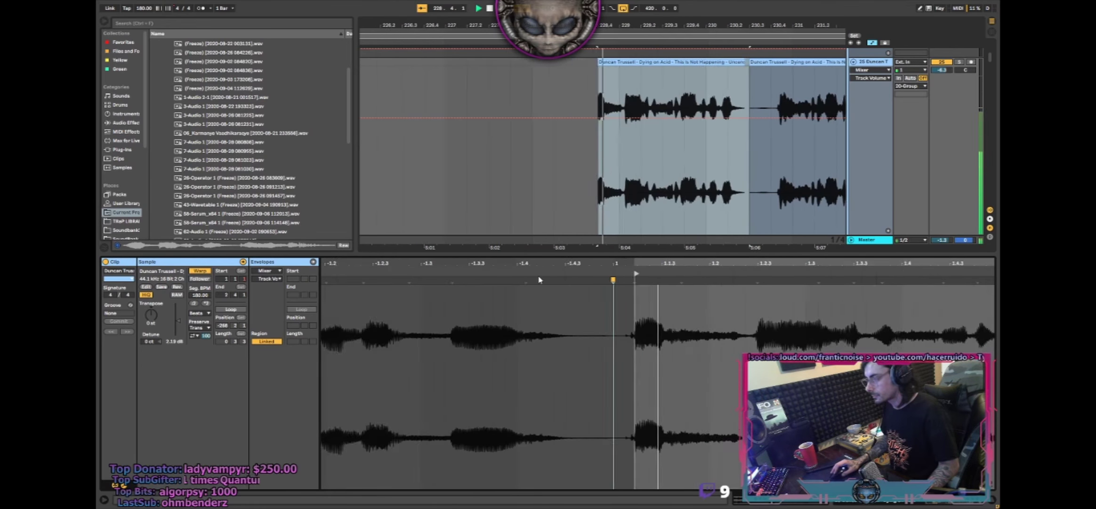
right_click(522, 278)
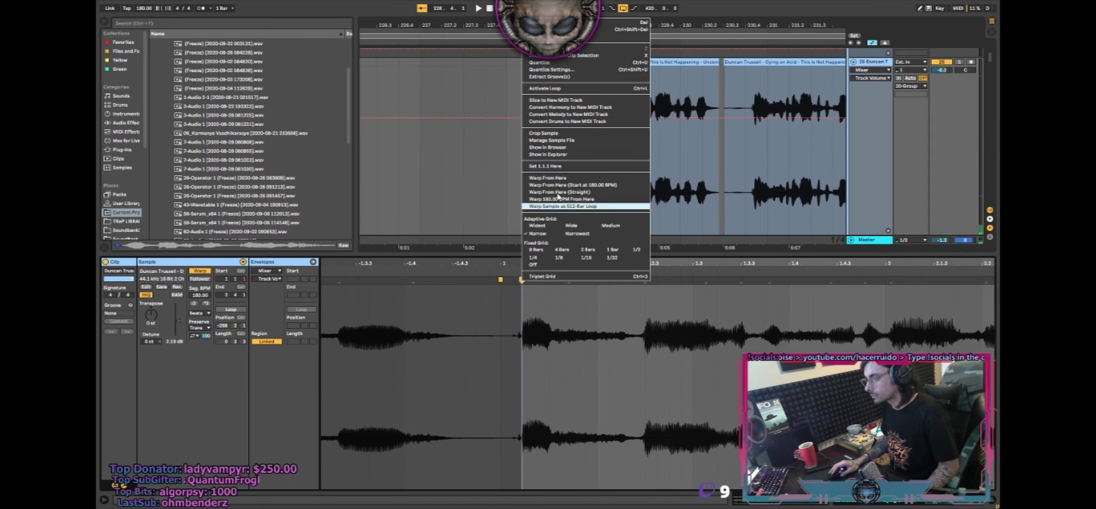
click(560, 166)
key(space)
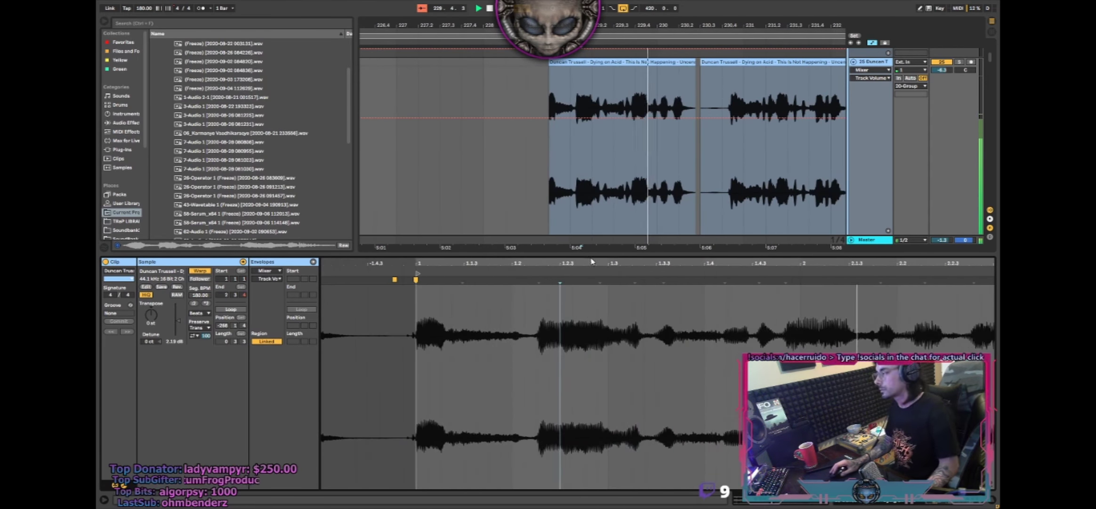
- Trim the silence from the start of the phrase's second half, move it up against the first half, and play the join
click(708, 78)
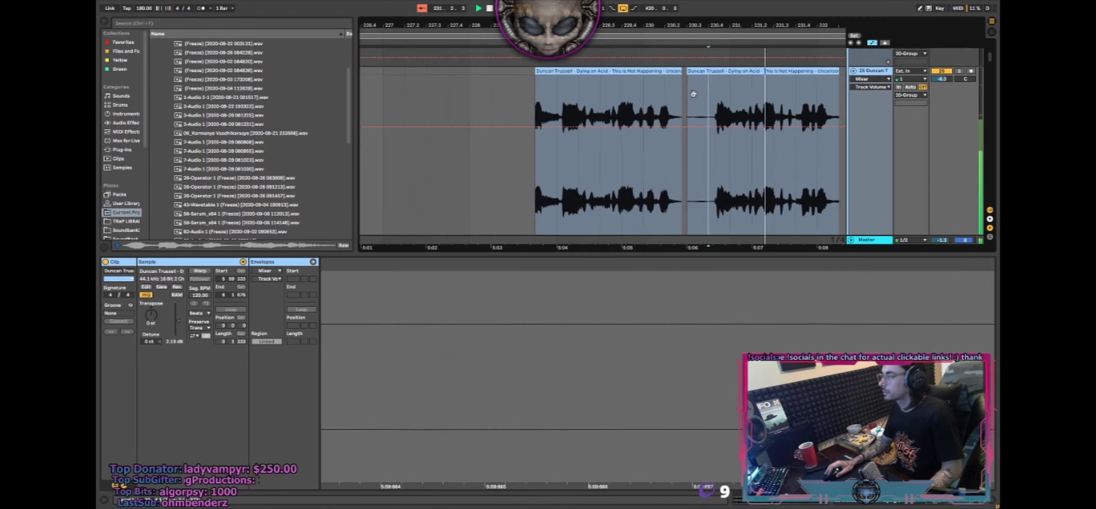
scroll(694, 94, up, 1)
drag(680, 101, 647, 99)
shift+click(631, 89)
key(ctrl+j)
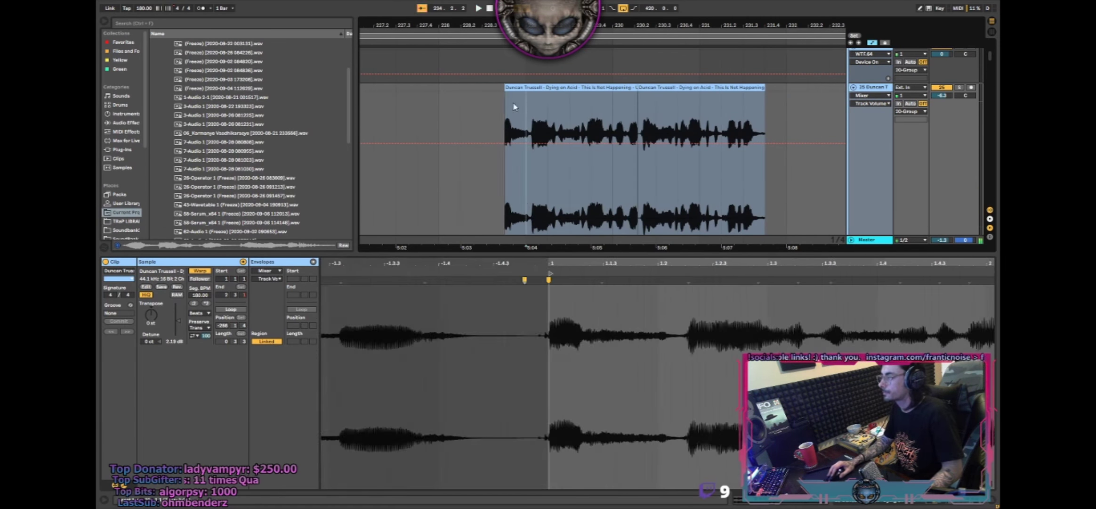
click(557, 113)
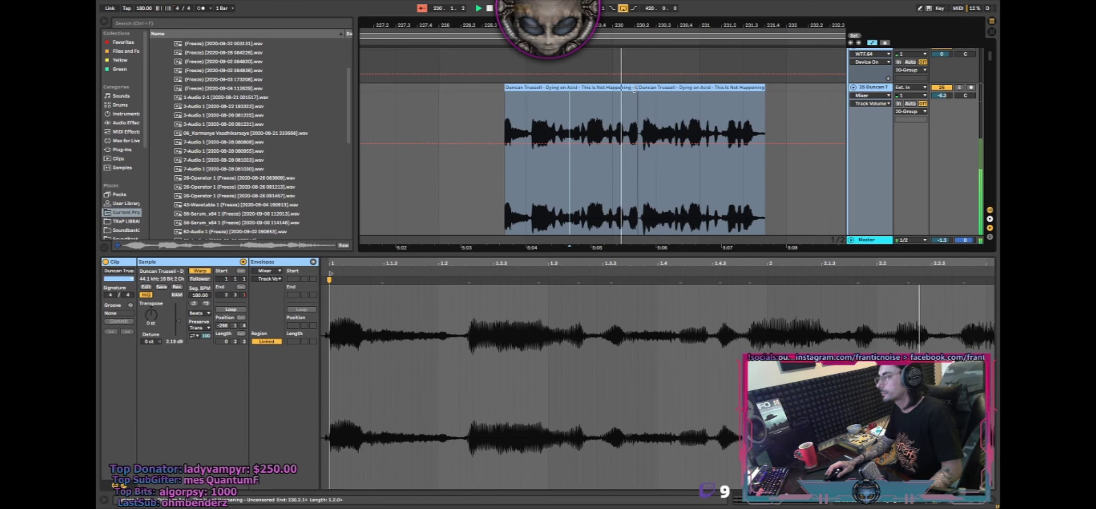
- Undo the last shift of the phrase's second half and replay the join from about bar 230
key(ctrl+z)
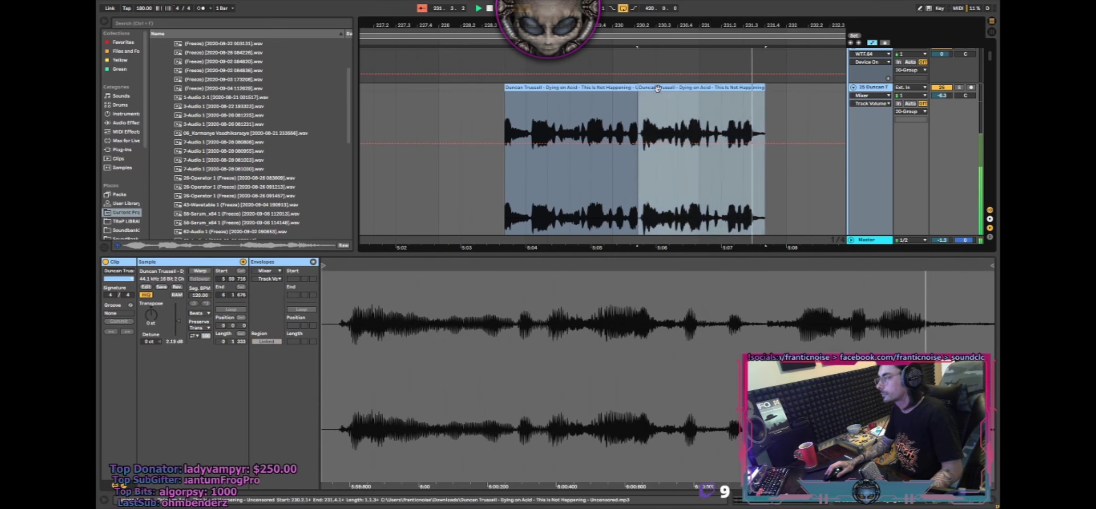
key(ctrl+z)
shift+click(607, 106)
key(ctrl+j)
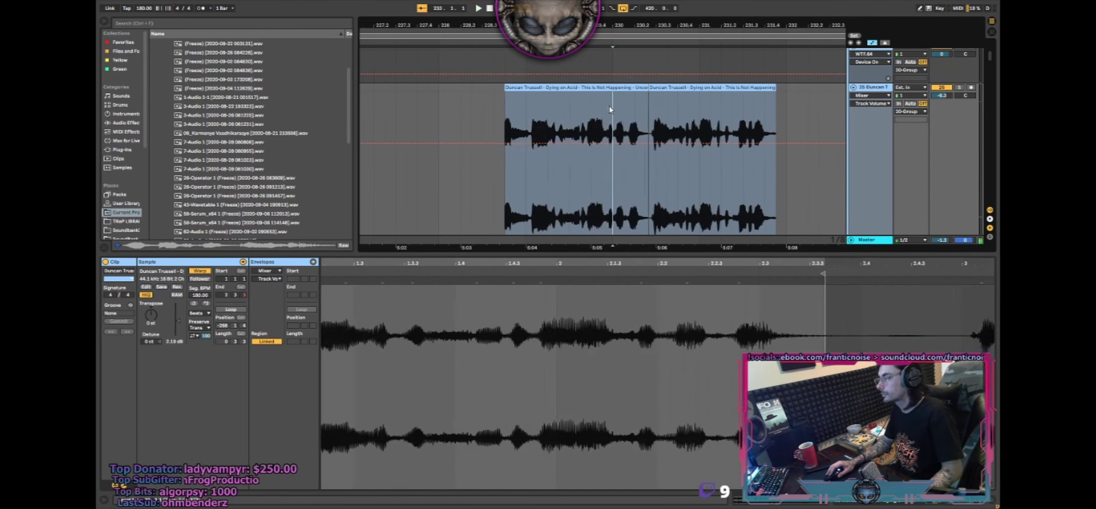
key(ctrl+z)
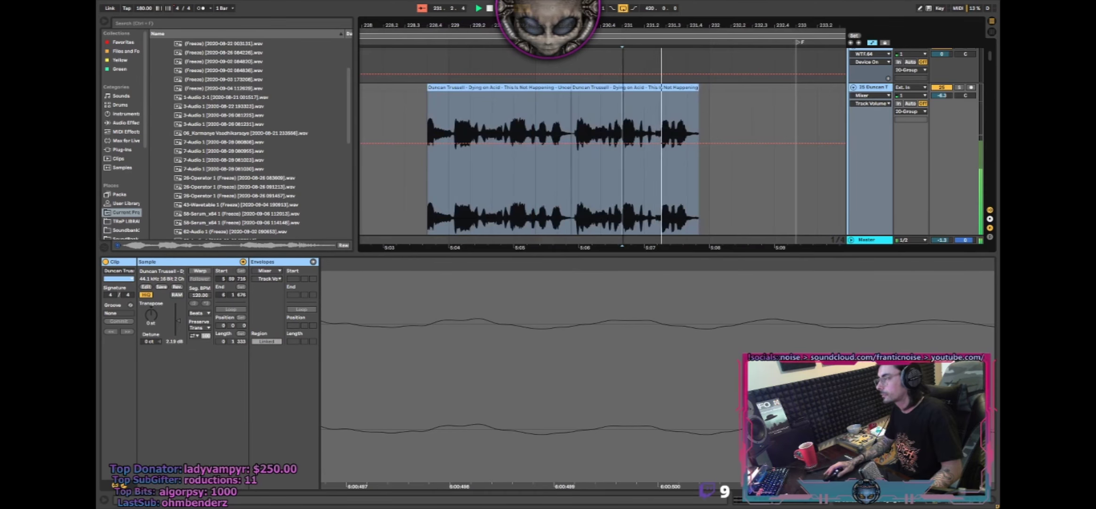
- Hide the clip details and replay the phrase from about bar 228 through the transition into bar 233
scroll(617, 234, down, 3)
key(ctrl+alt+l)
ctrl+alt+drag(661, 208, 689, 281)
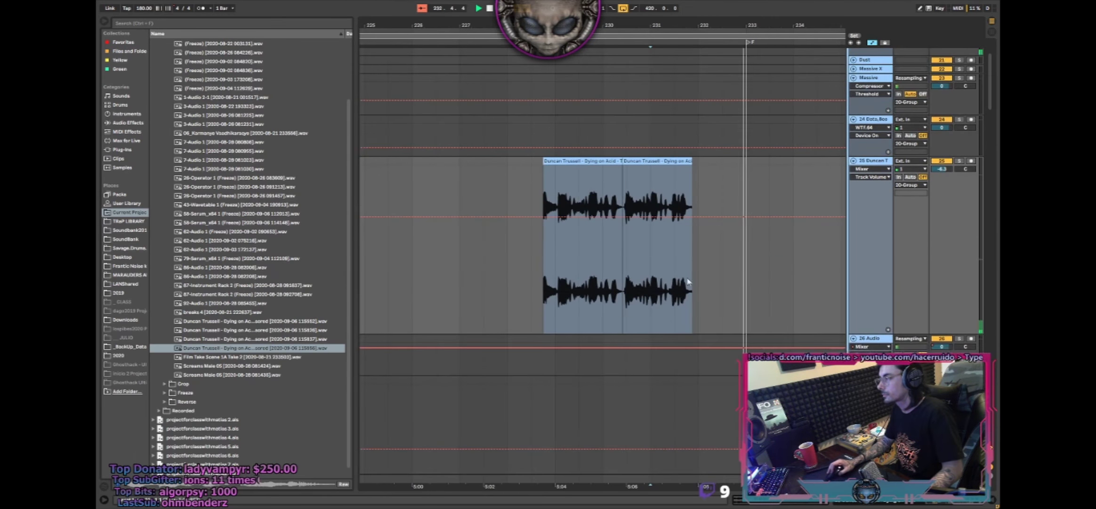
click(531, 187)
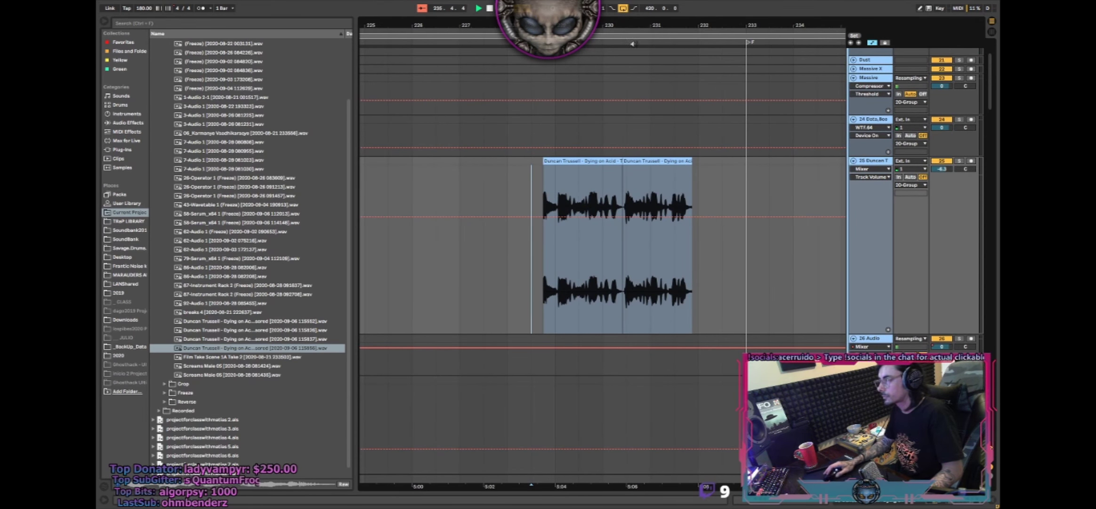
scroll(629, 212, down, 1)
drag(629, 28, 629, 12)
ctrl+alt+drag(688, 171, 648, 230)
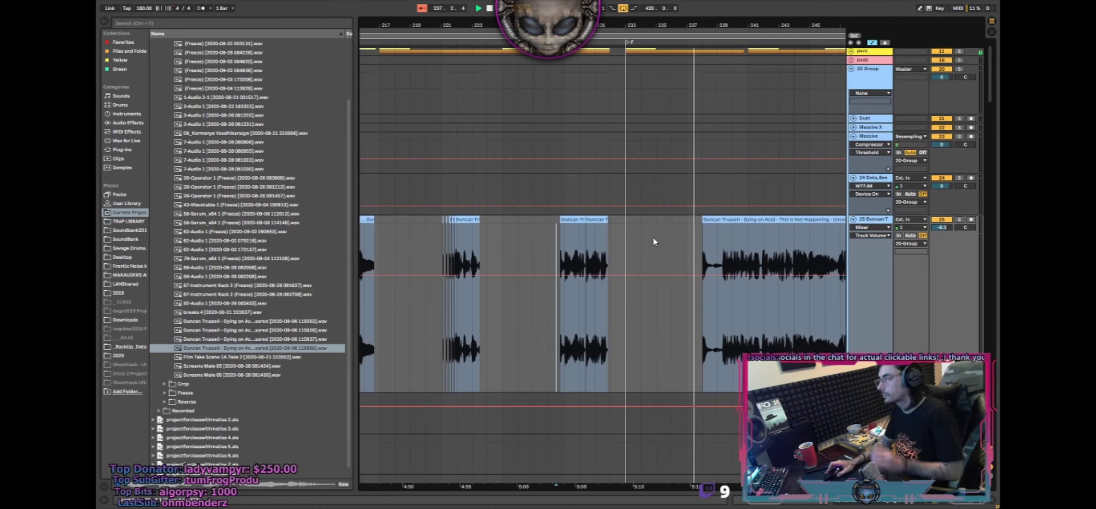
- Trim the start of the remaining recording after the phrase to about bar 249
scroll(654, 239, up, 1)
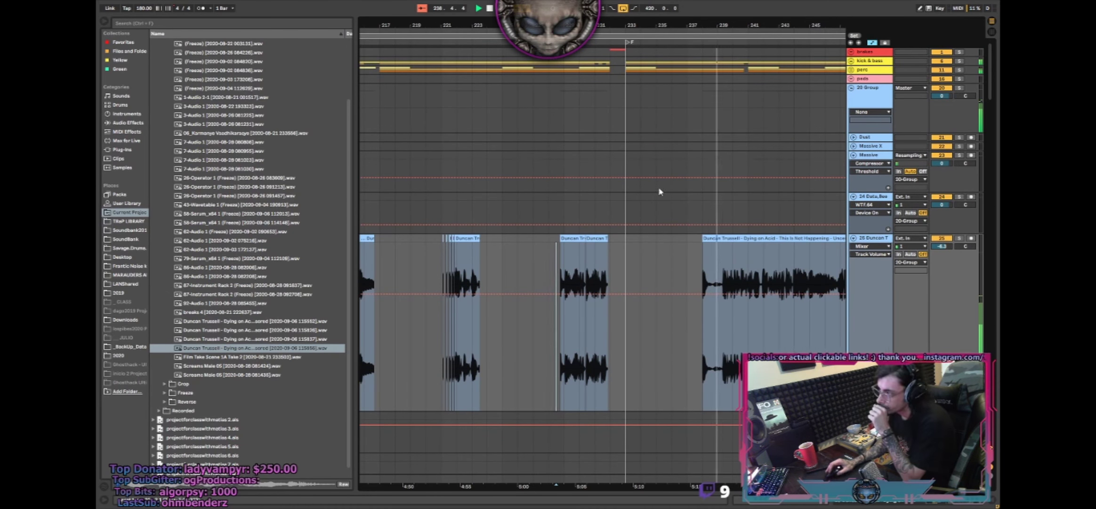
drag(669, 26, 628, 2)
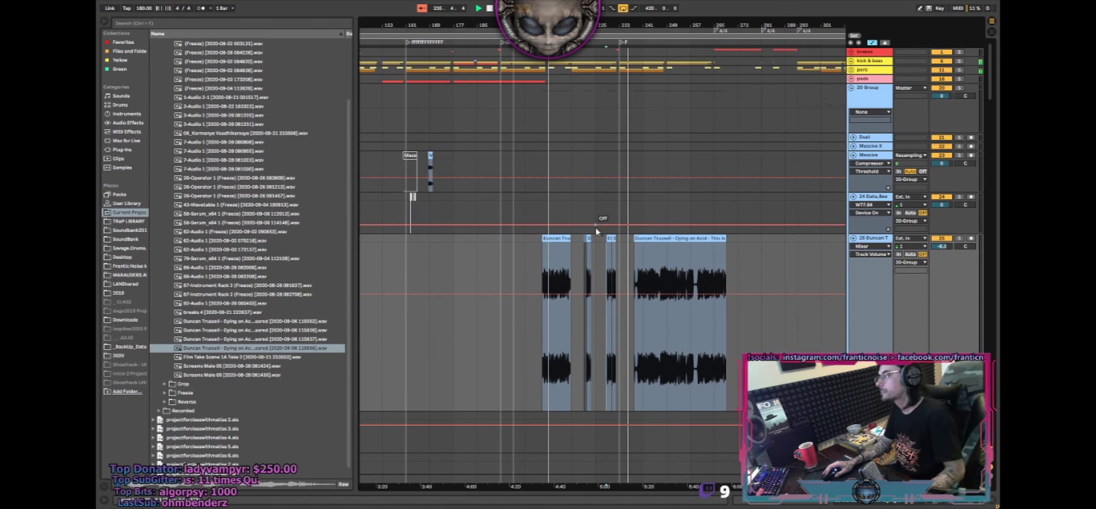
drag(612, 25, 611, 50)
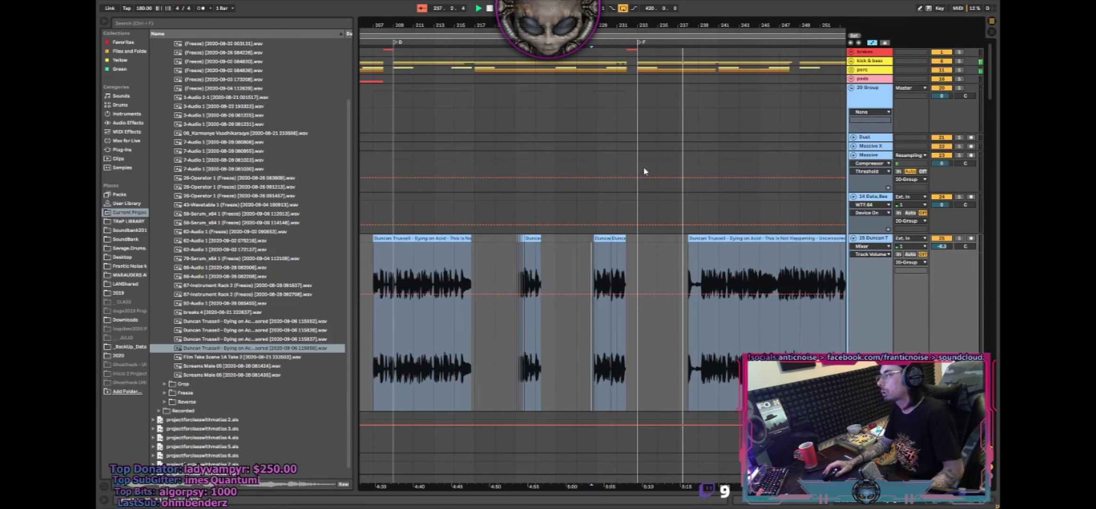
drag(673, 226, 592, 247)
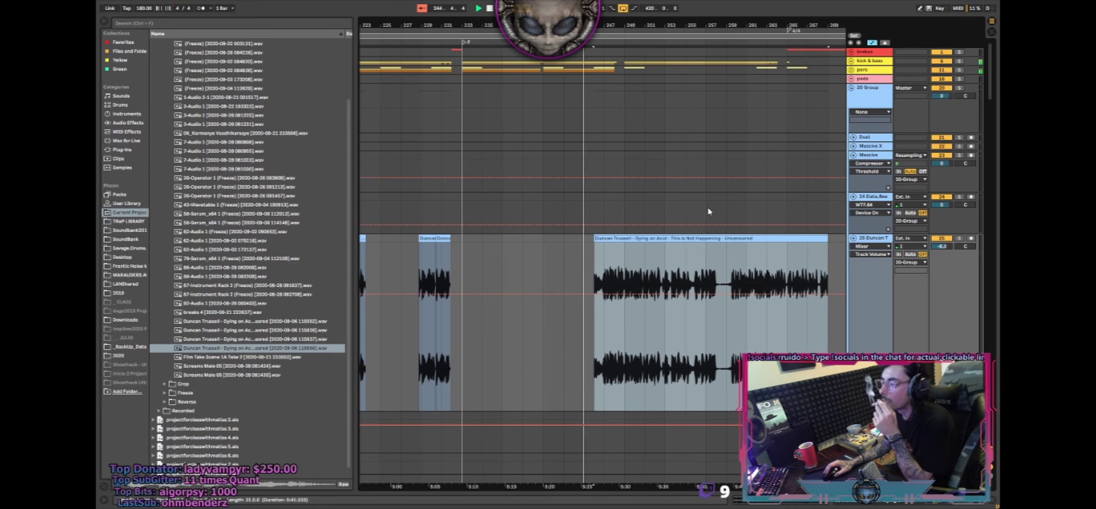
drag(595, 238, 626, 238)
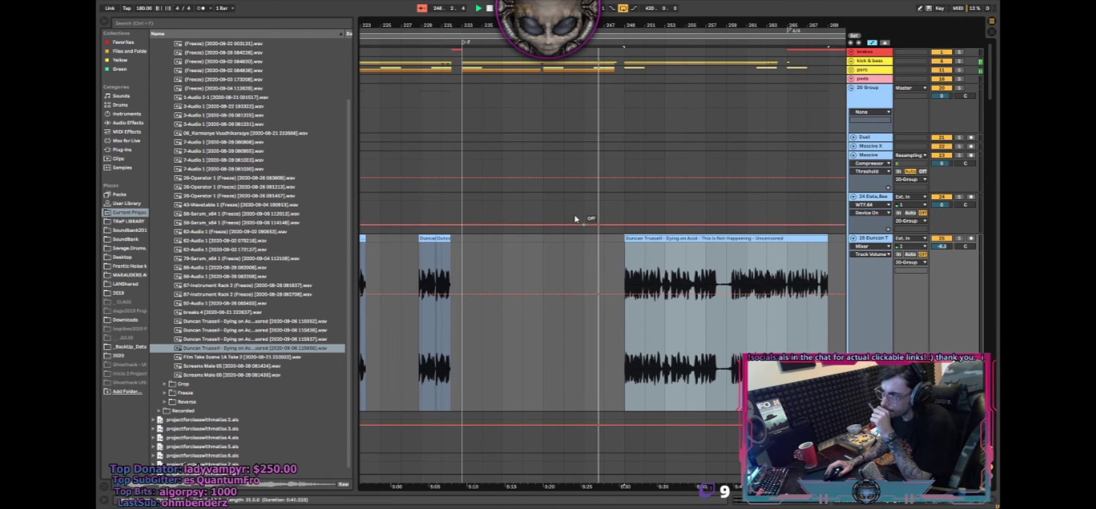
- Mark bars 233 to 241 on the vocal track and unfold the percussion group to examine the section's layout
drag(608, 26, 705, 26)
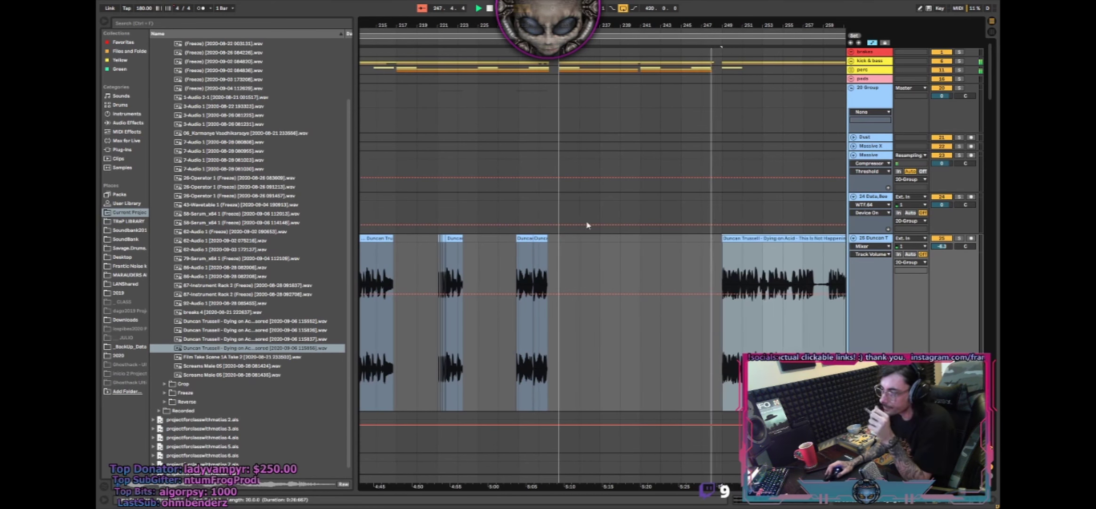
drag(560, 248, 636, 250)
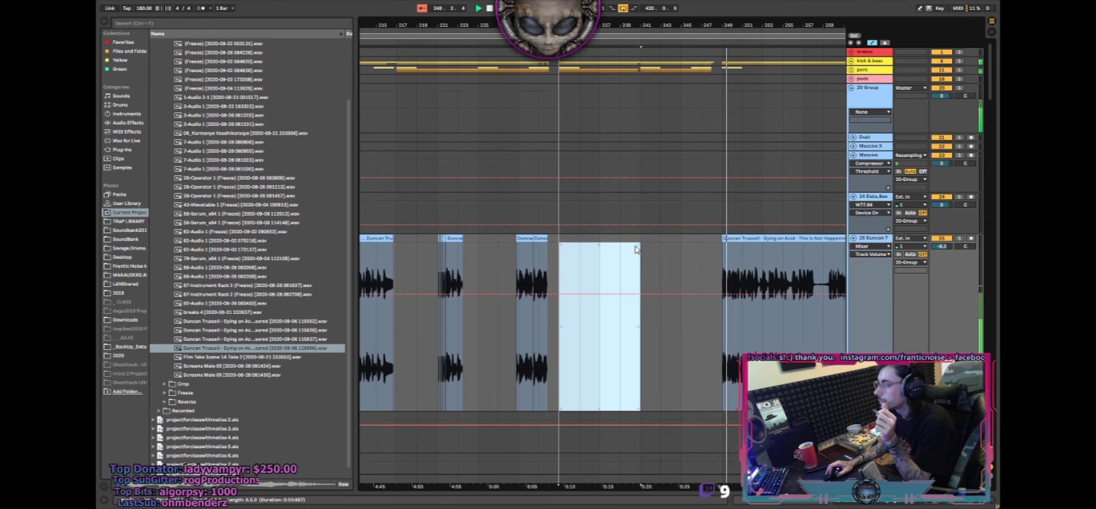
click(852, 70)
click(851, 61)
click(851, 61)
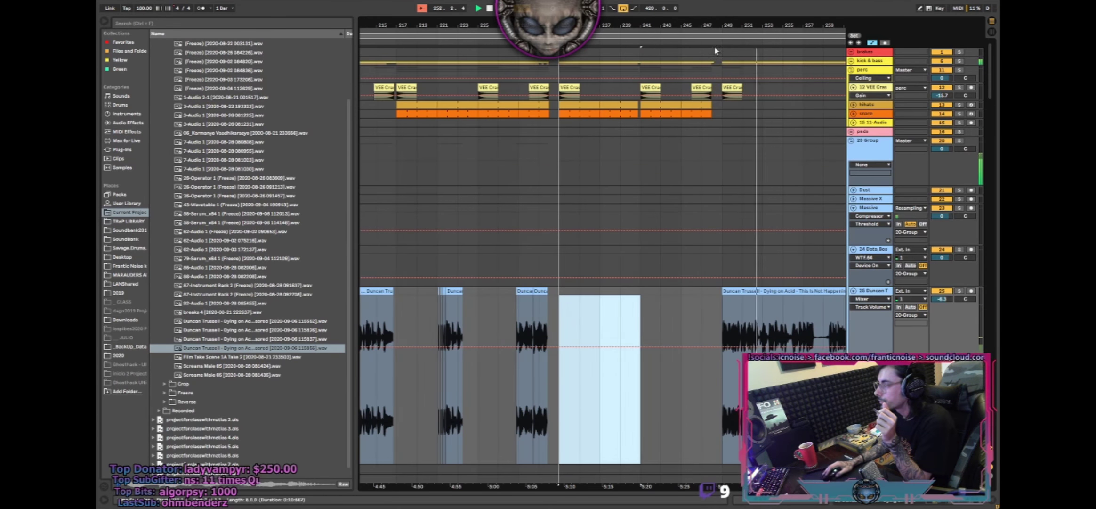
drag(703, 30, 703, 25)
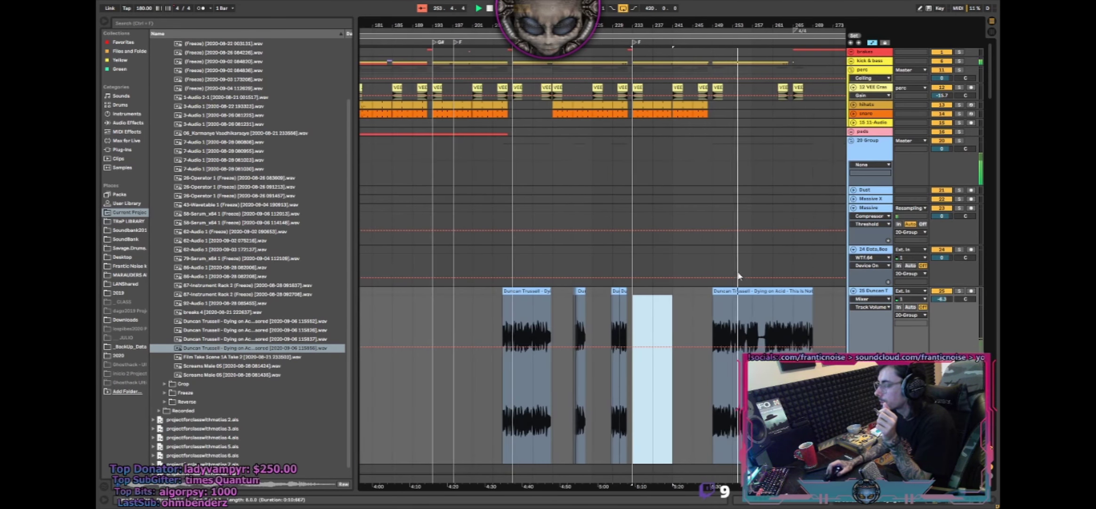
- Trim the start of the remaining recording to the pause at about bar 259 and split the clip at bar 265
click(748, 311)
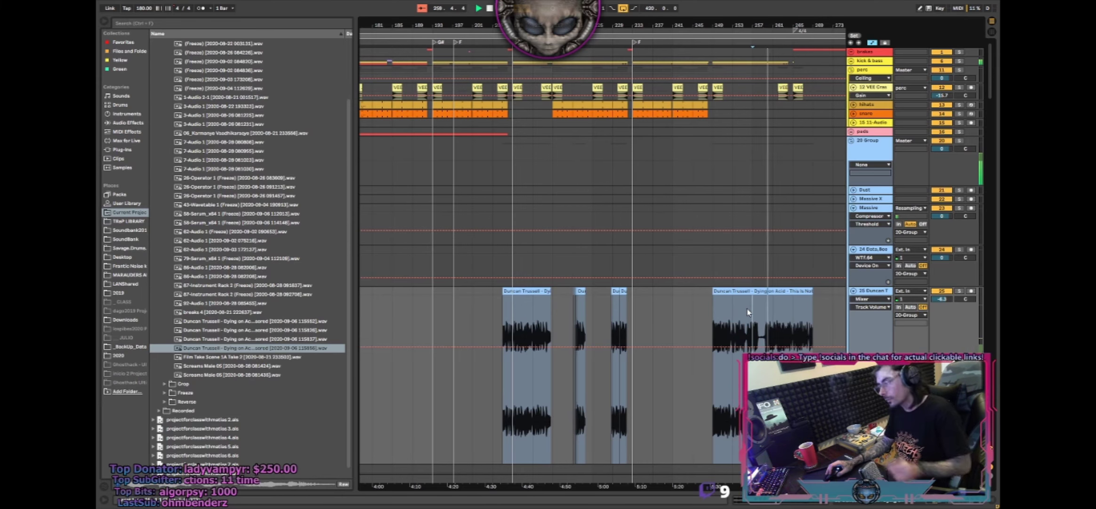
click(750, 308)
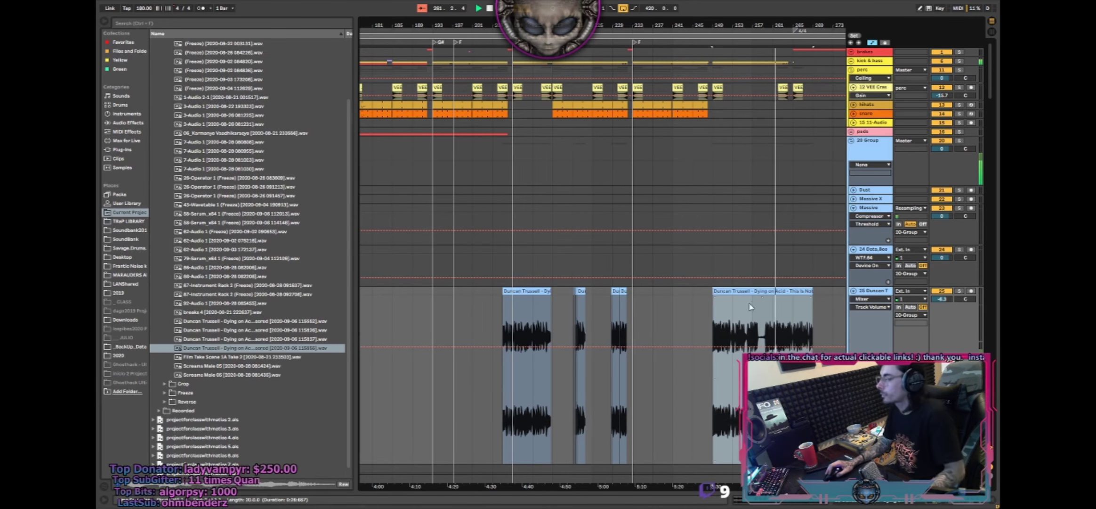
mouse_move(758, 292)
mouse_down()
mouse_move(769, 294)
mouse_move(730, 311)
mouse_move(757, 297)
mouse_up()
key(0)
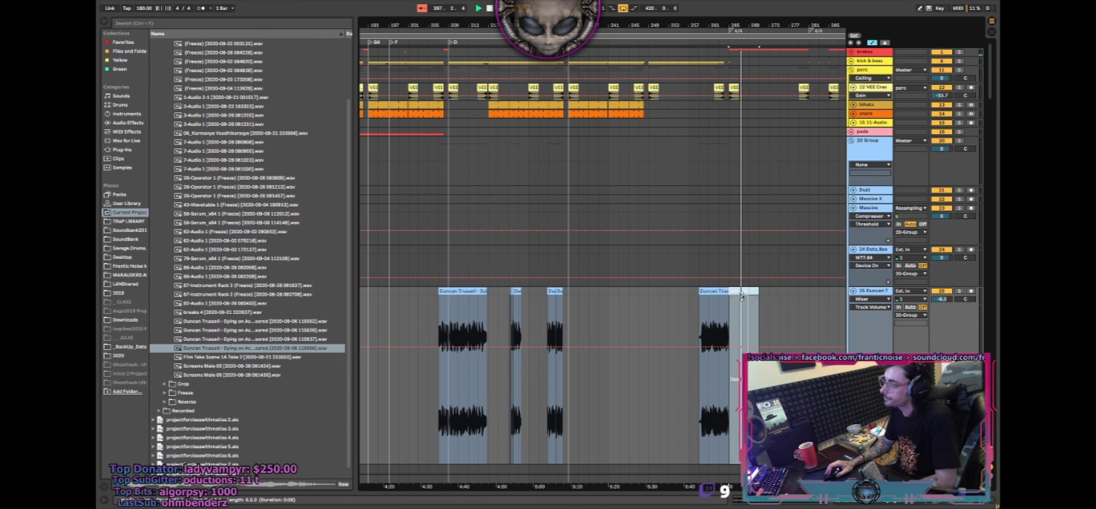
click(738, 292)
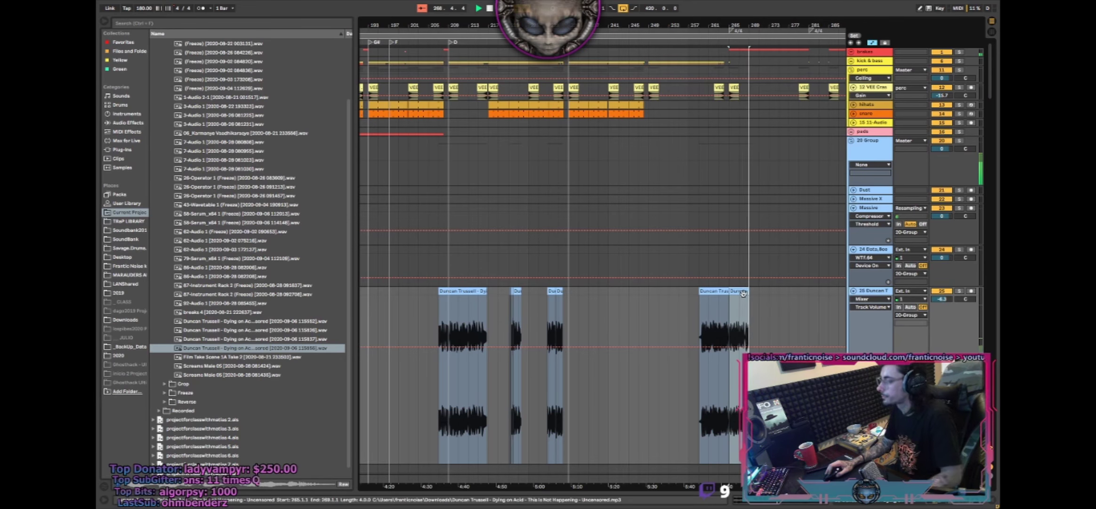
drag(747, 293, 839, 291)
double_click(763, 290)
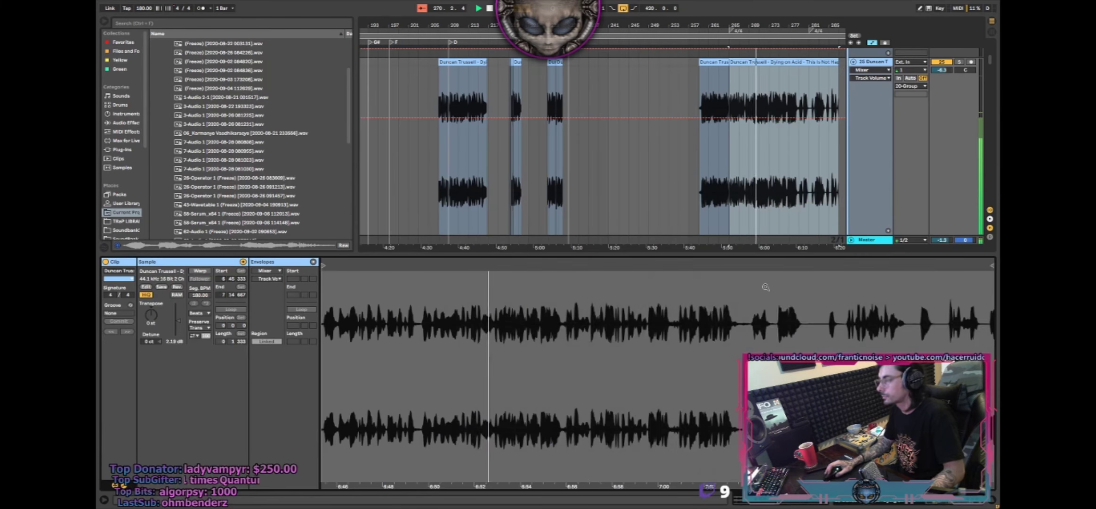
key(ctrl+z)
- Duplicate the four-bar vocal clip at bar 265 and move the copy to about bar 291
key(ctrl+d)
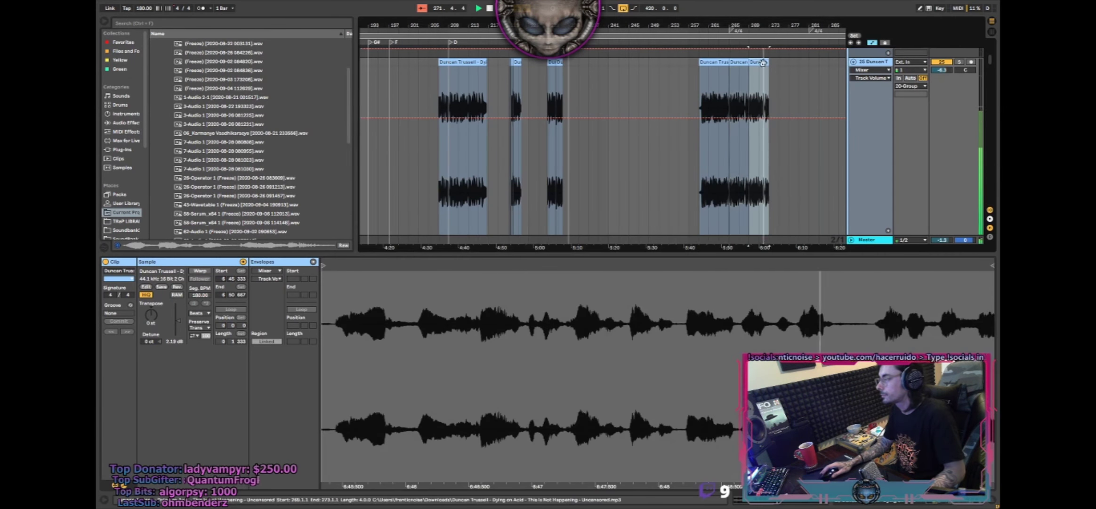
drag(780, 77, 746, 101)
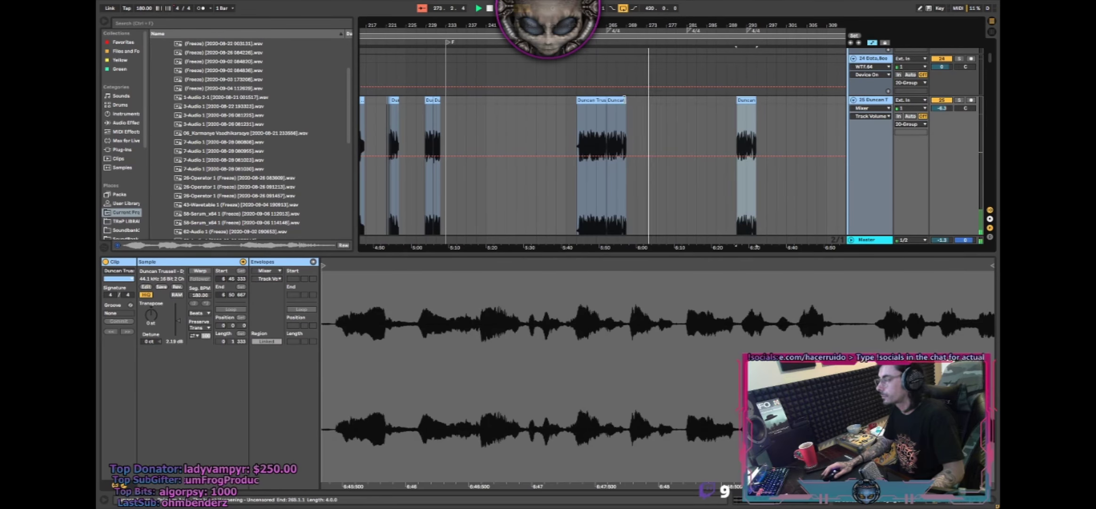
- Warp the clip at bar 265, set its segment tempo to 720 BPM, and extend it to 16 bars
mouse_move(625, 100)
mouse_down()
mouse_move(665, 100)
mouse_move(627, 101)
mouse_up()
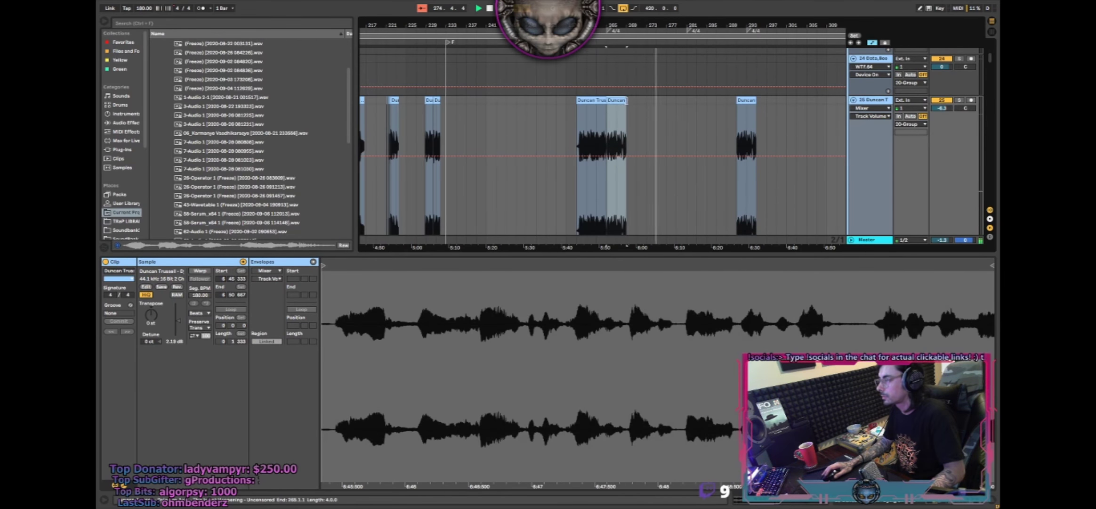
click(201, 275)
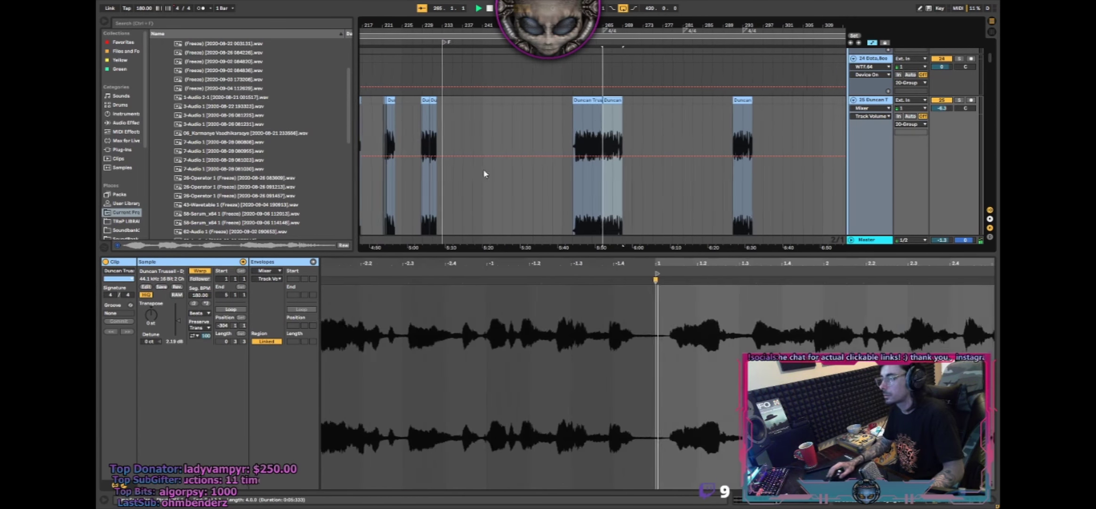
drag(619, 100, 679, 101)
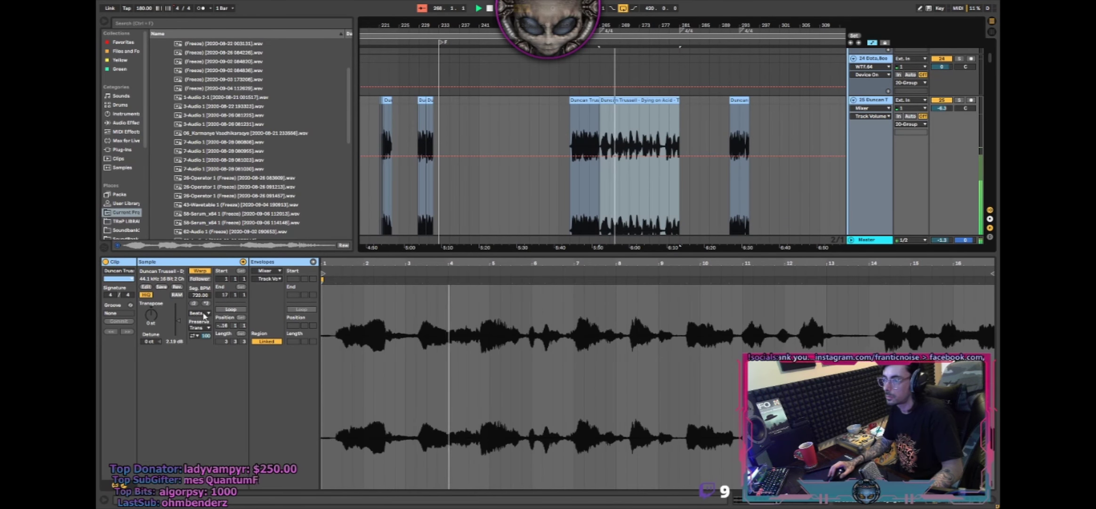
- Play from shortly before the slowed clip and split it at about bar 271
click(602, 116)
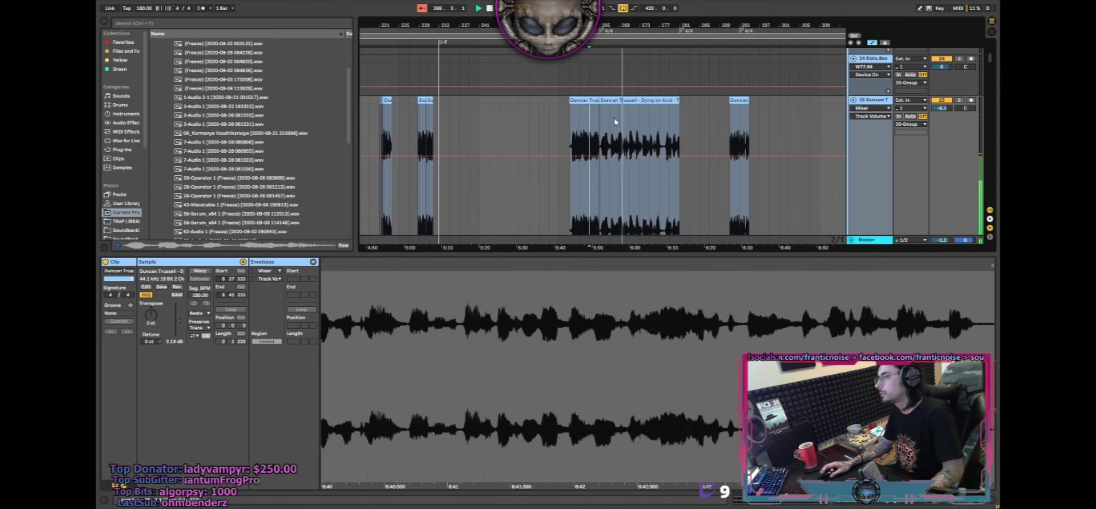
click(629, 125)
key(ctrl+e)
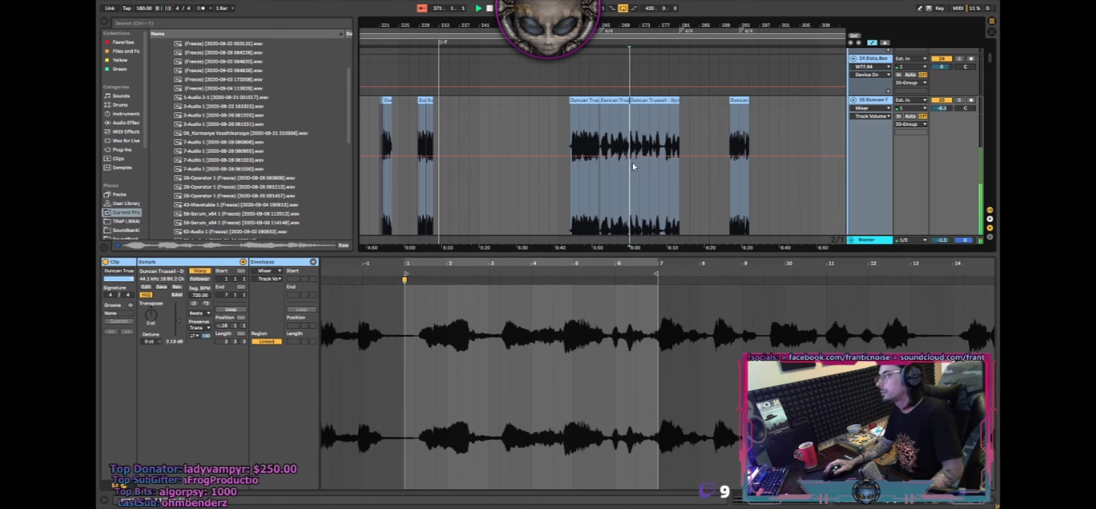
- View the vocal track's effect chain and open the sample settings of the slowed section between bars 265 and 271
double_click(879, 98)
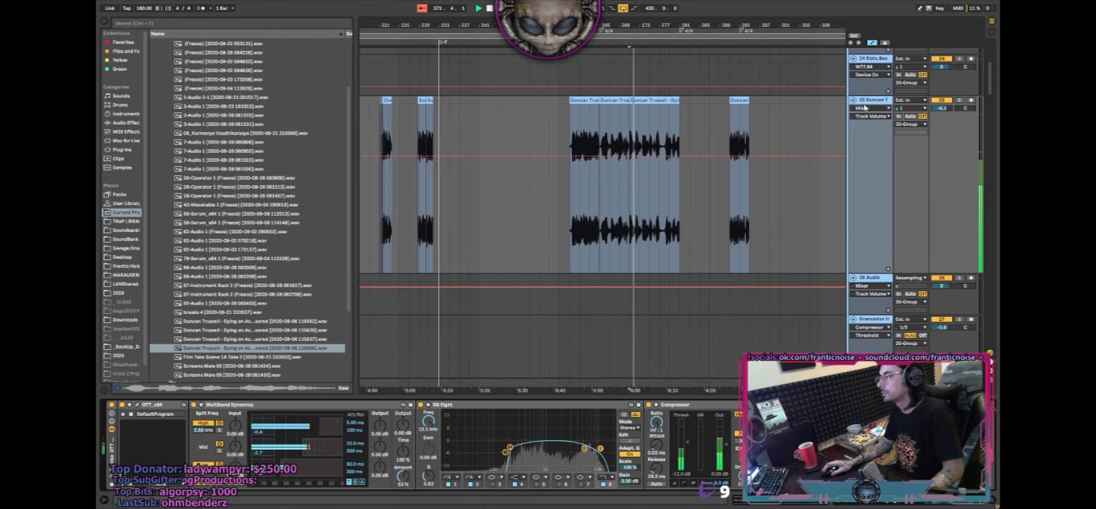
click(644, 101)
double_click(615, 100)
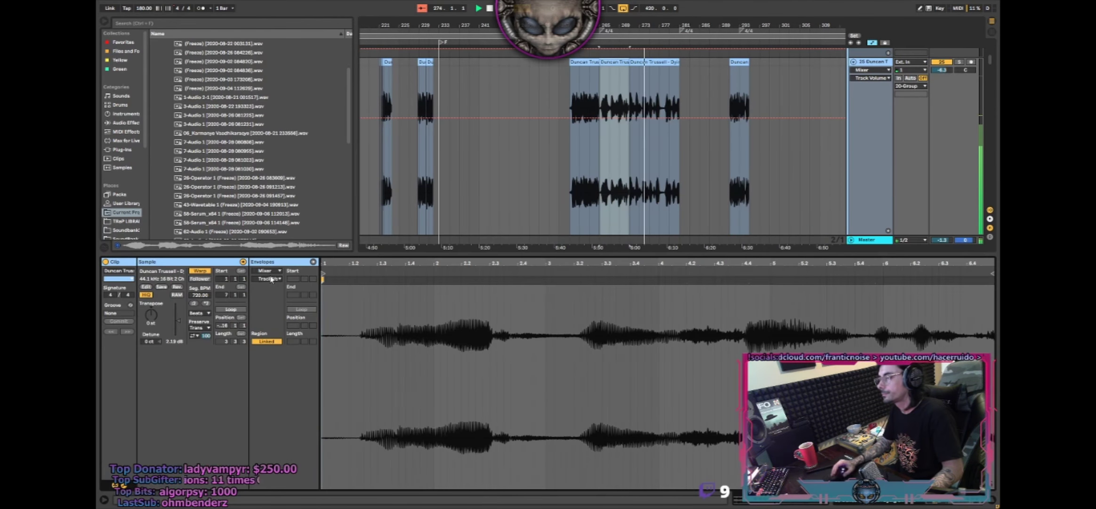
- Change the warp mode of the slowed section between bars 265 and 271 to Re-Pitch and play from just before it
click(201, 313)
click(205, 338)
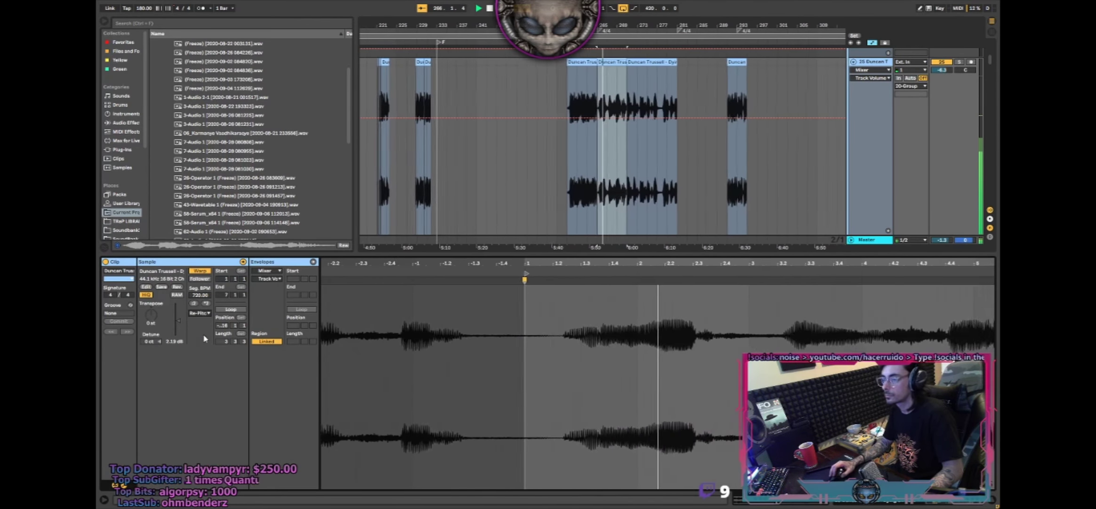
click(573, 83)
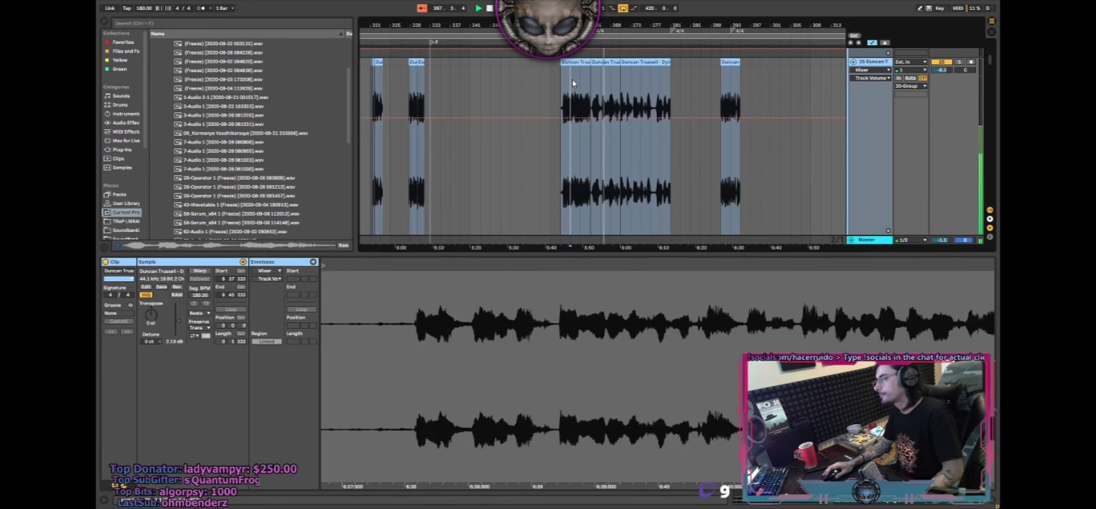
- Delete the rest of the slowed vocal clip after bar 271
click(631, 64)
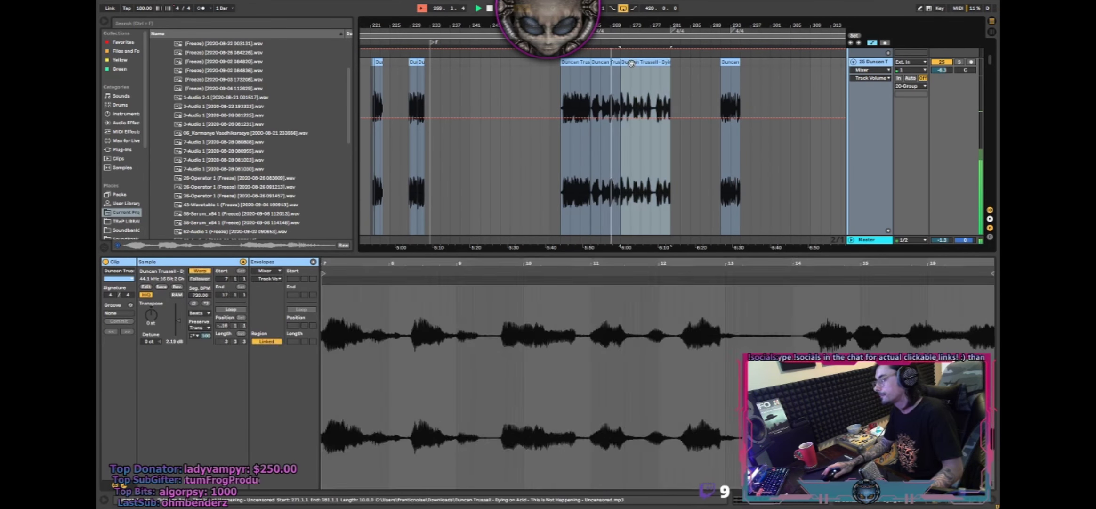
key(Delete)
key(ctrl+z)
key(Delete)
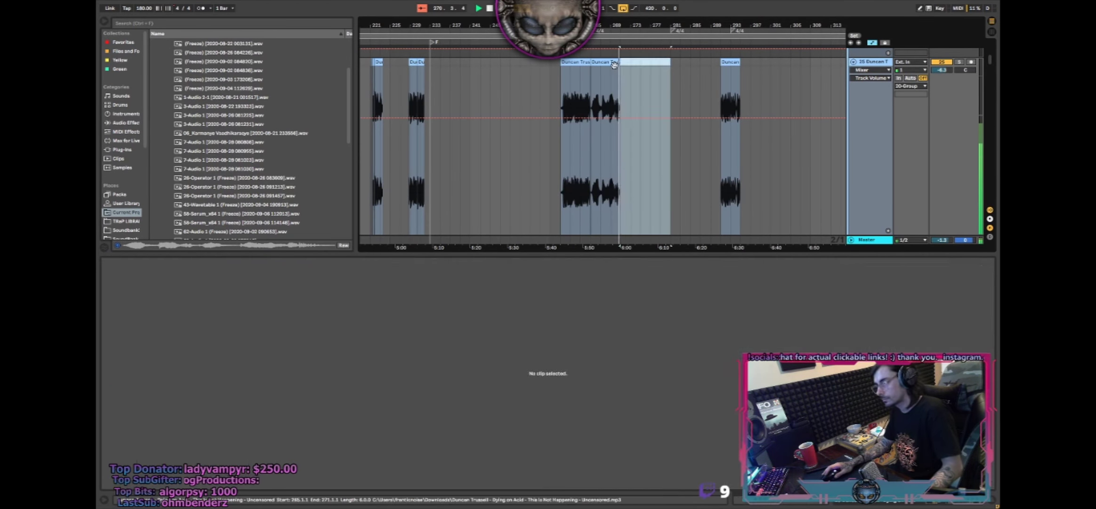
- Fade out the end of the slowed section at bar 271 and collapse the clip details to enlarge the arrangement
click(618, 68)
click(556, 114)
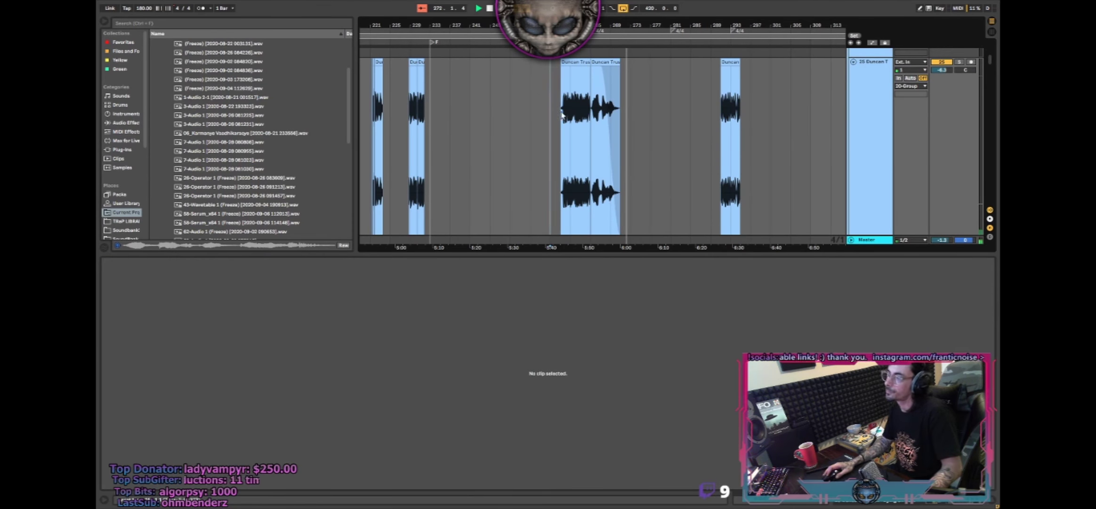
drag(568, 255, 568, 485)
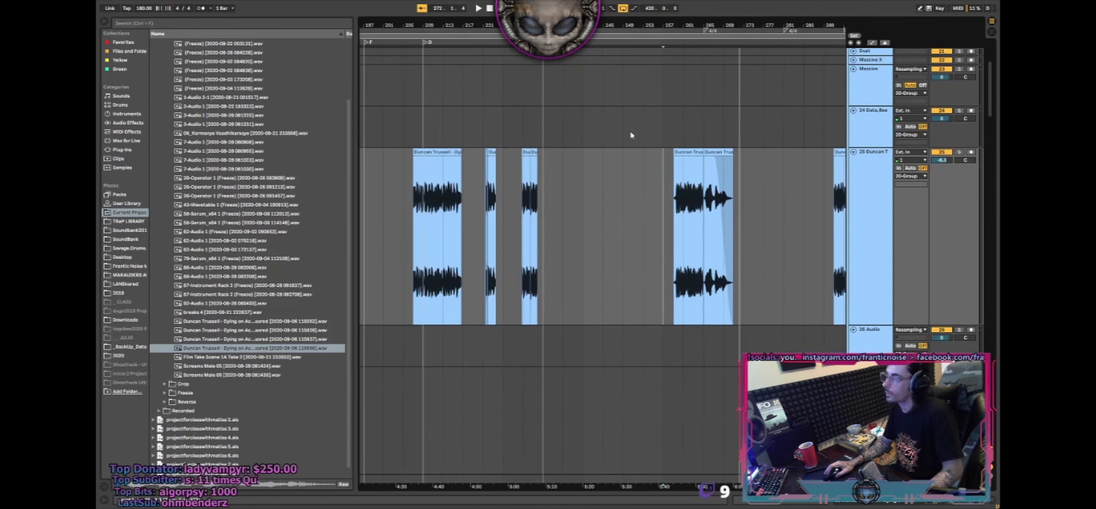
- Solo the vocal track and extend the clip at bar 291 to about bar 325
drag(636, 25, 485, 10)
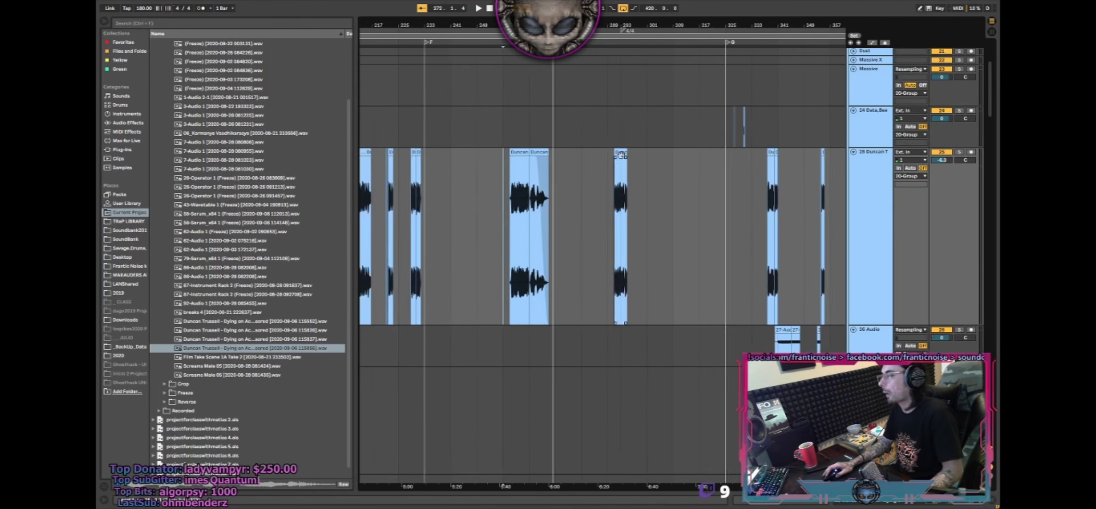
click(620, 152)
key(space)
click(959, 152)
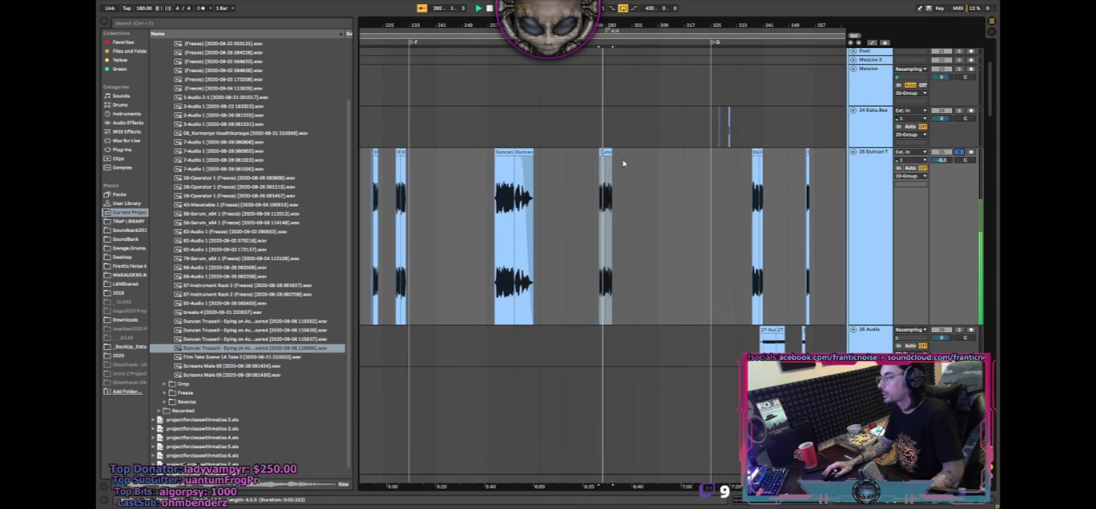
drag(611, 153, 699, 155)
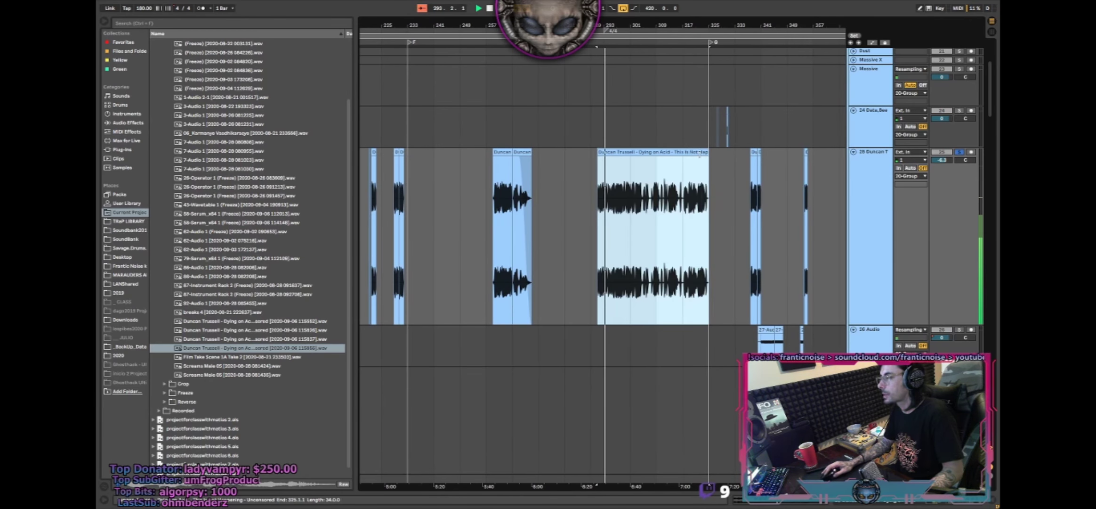
- Listen to the extended vocal clip from several points after bar 291 to locate a usable phrase
click(637, 180)
key(space)
key(space)
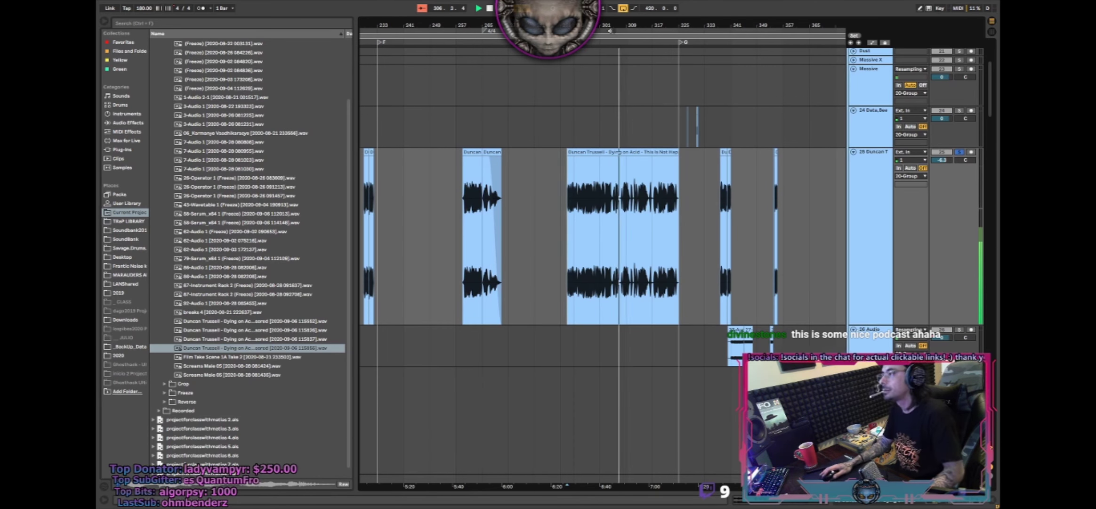
drag(611, 31, 607, 78)
click(566, 177)
key(space)
key(space)
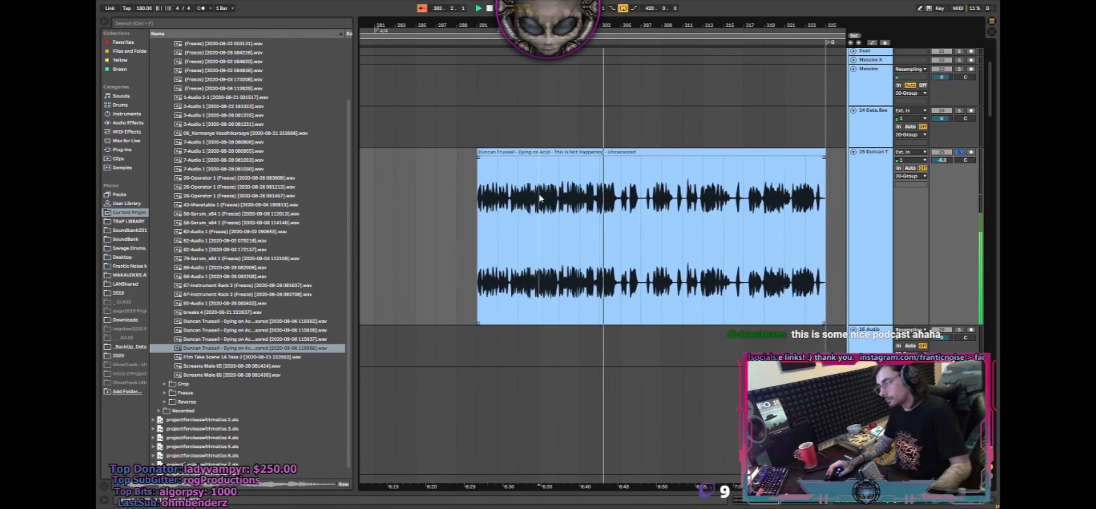
click(555, 200)
key(space)
key(space)
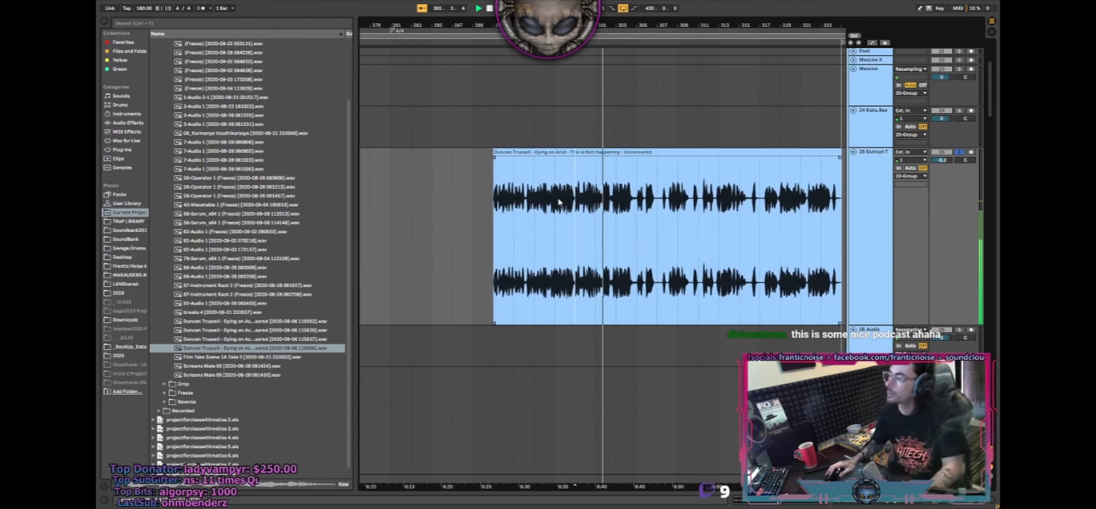
key(space)
key(space)
click(578, 201)
key(space)
key(space)
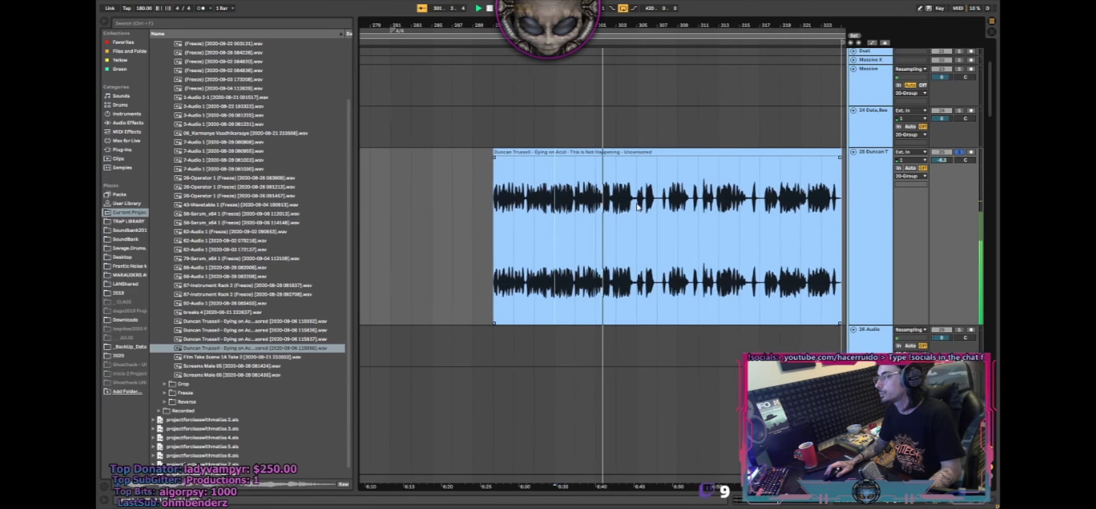
key(space)
key(space)
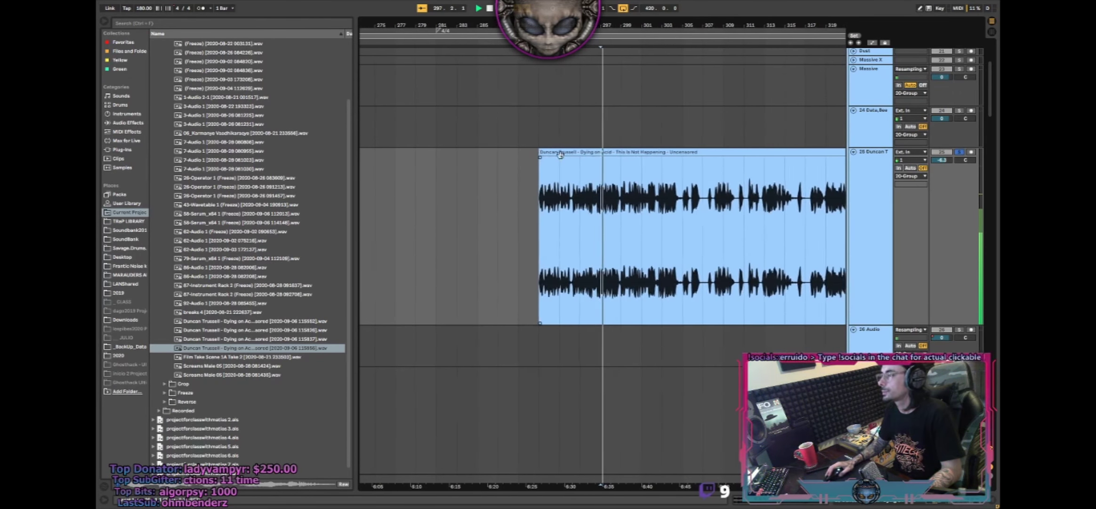
scroll(572, 156, up, 4)
click(568, 200)
key(space)
key(space)
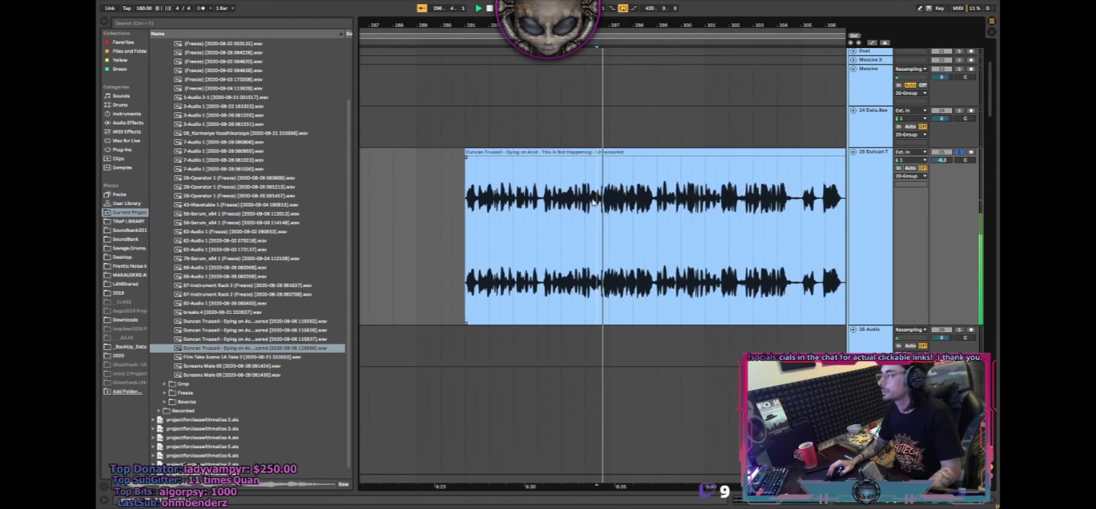
- Remove the opening of the extended vocal clip so that it starts just before bar 299
drag(593, 202, 608, 186)
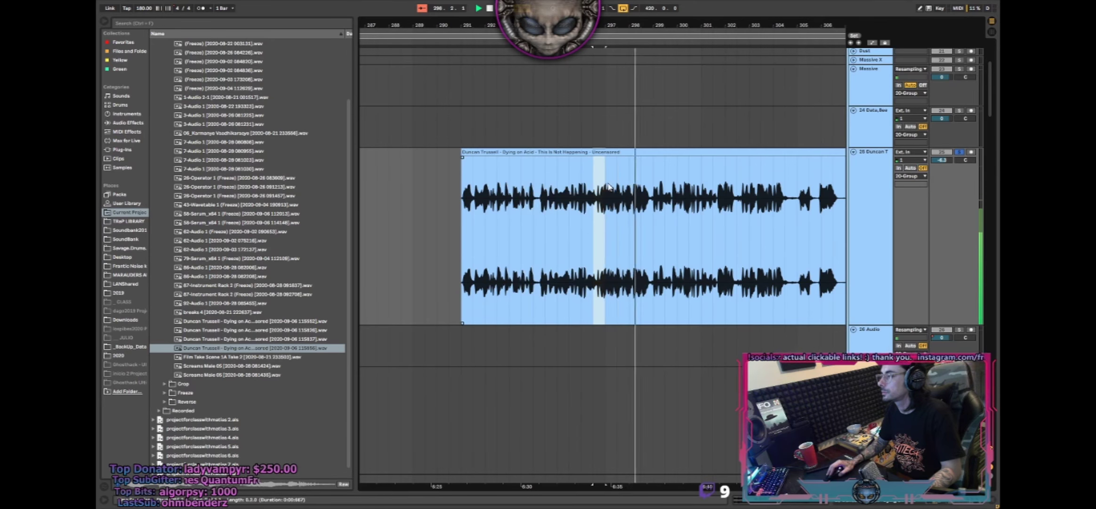
key(Delete)
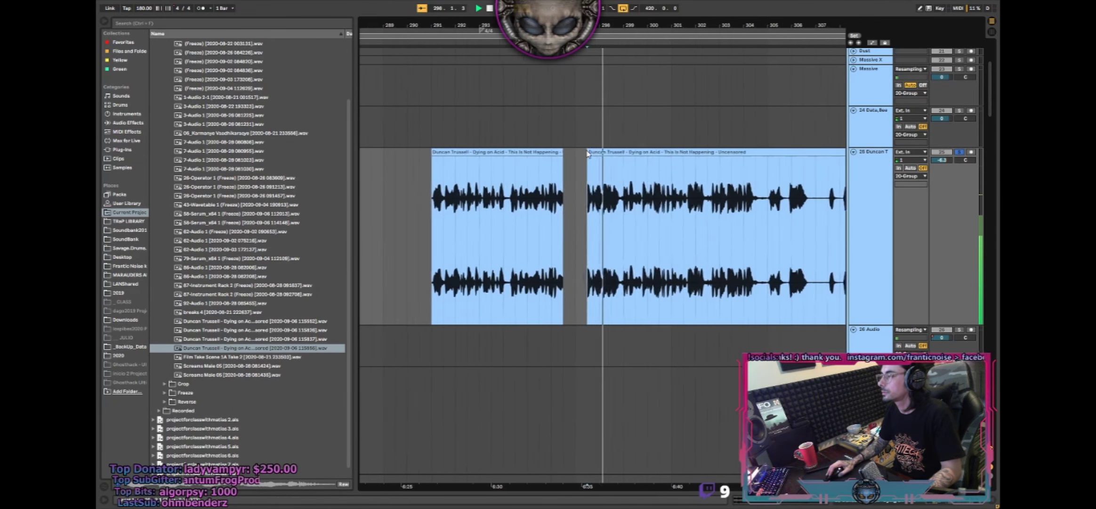
click(607, 152)
drag(608, 151, 598, 206)
scroll(569, 112, down, 2)
click(573, 111)
click(472, 159)
key(Delete)
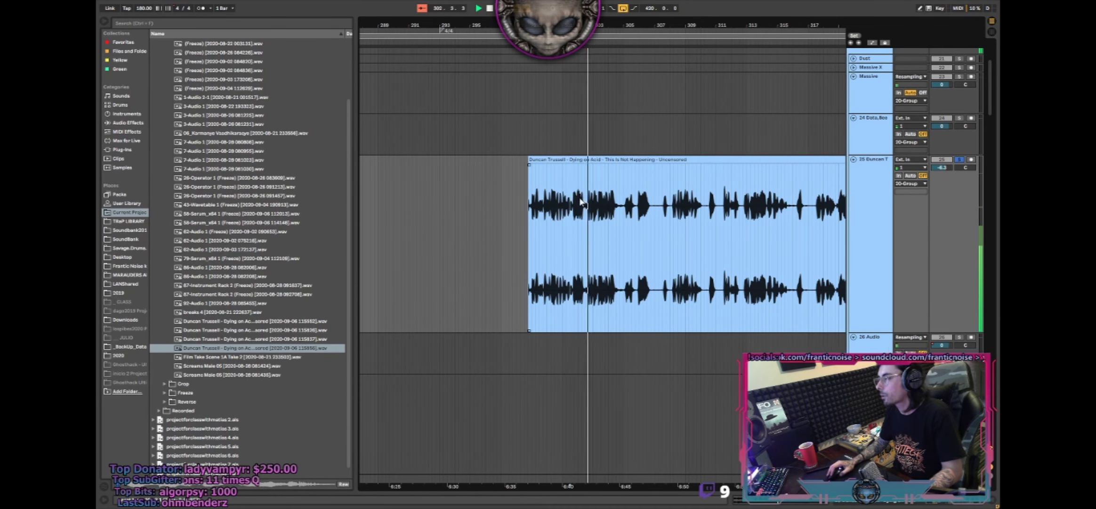
- Split the vocal clip just before bar 303 and cut out the four-bar phrase ahead of the split
key(ctrl+e)
click(570, 160)
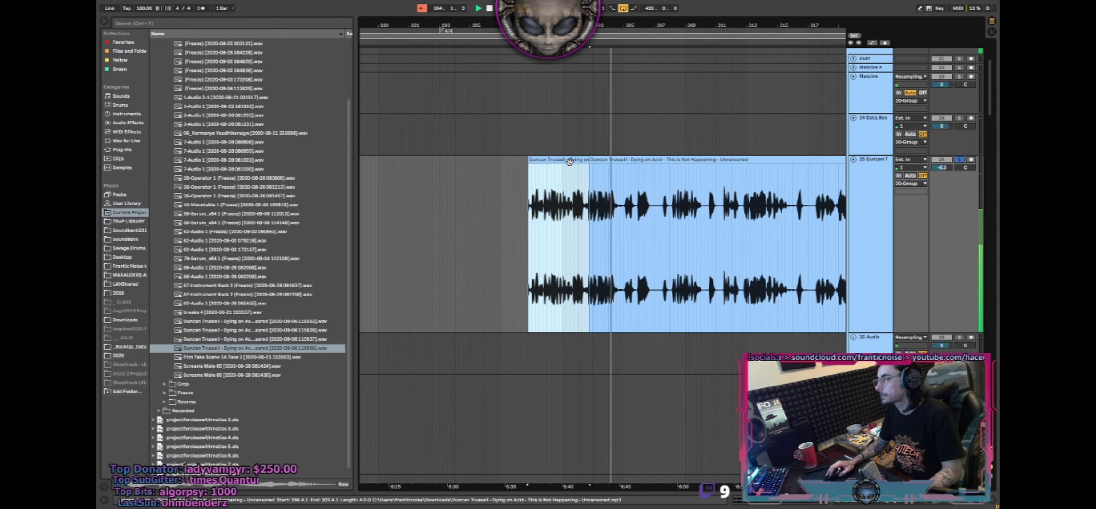
key(Delete)
- Play the earlier part of the arrangement before bar 121 to find a spot for the cut phrase
mouse_move(563, 26)
mouse_down()
mouse_move(615, 5)
mouse_move(616, 24)
mouse_move(616, 13)
mouse_move(712, 6)
mouse_up()
drag(416, 210, 765, 212)
click(526, 215)
drag(372, 213, 590, 213)
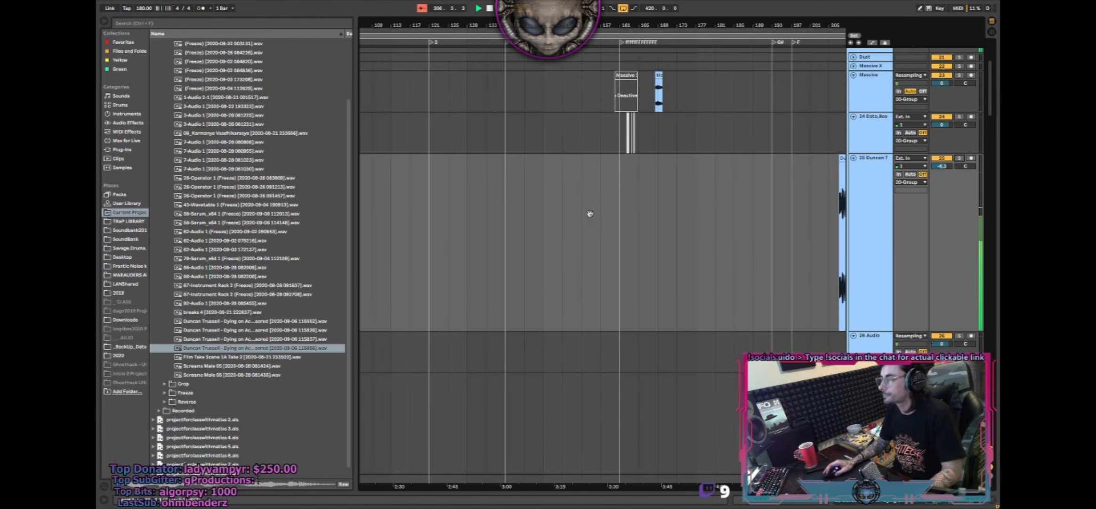
drag(627, 26, 508, 10)
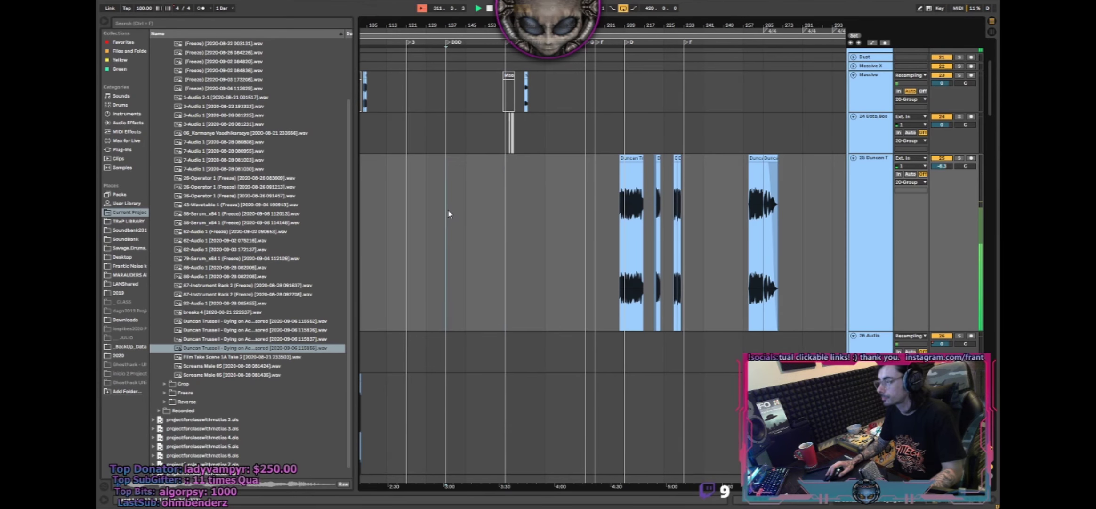
key(space)
key(space)
click(548, 200)
key(space)
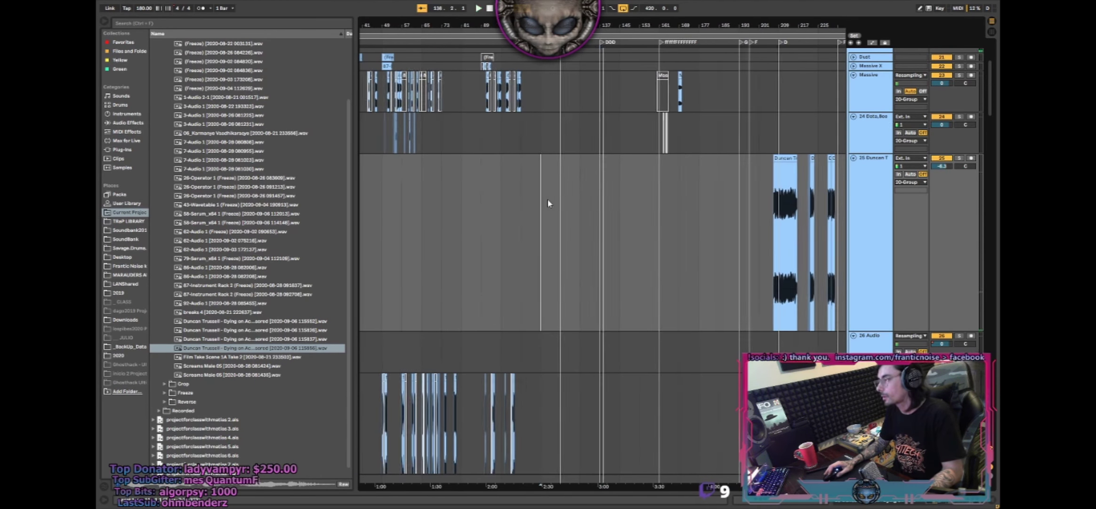
key(space)
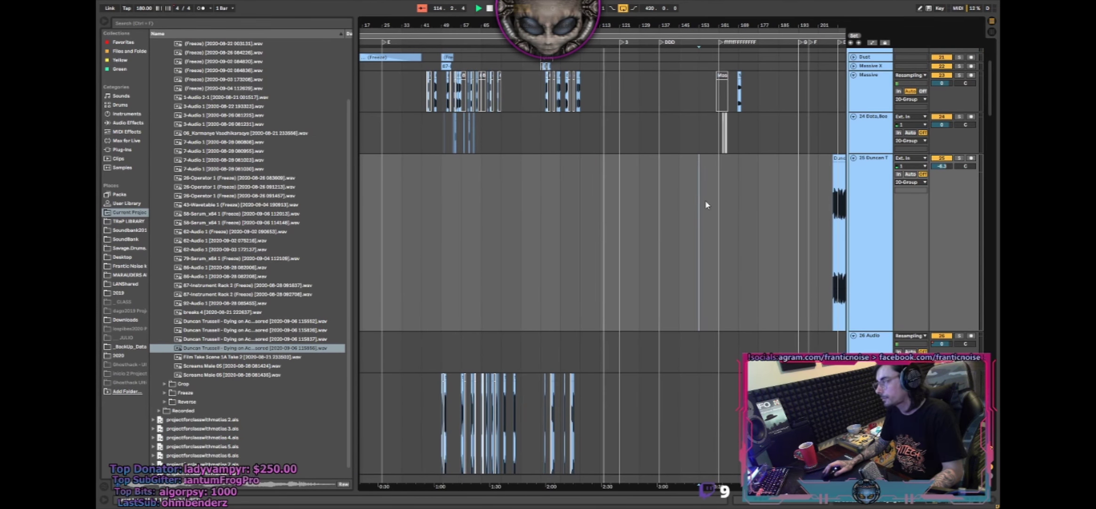
- Paste the vocal phrase before the marker at bar 121 and adjust it to run from about bar 118 to 121
drag(617, 24, 617, 71)
click(607, 197)
key(ctrl+v)
drag(625, 159, 601, 163)
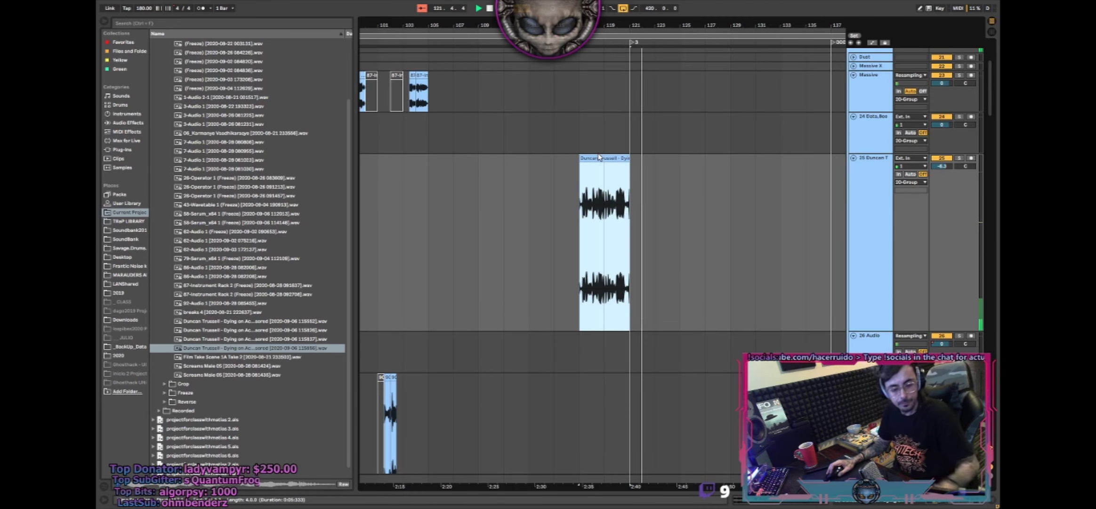
drag(599, 158, 624, 163)
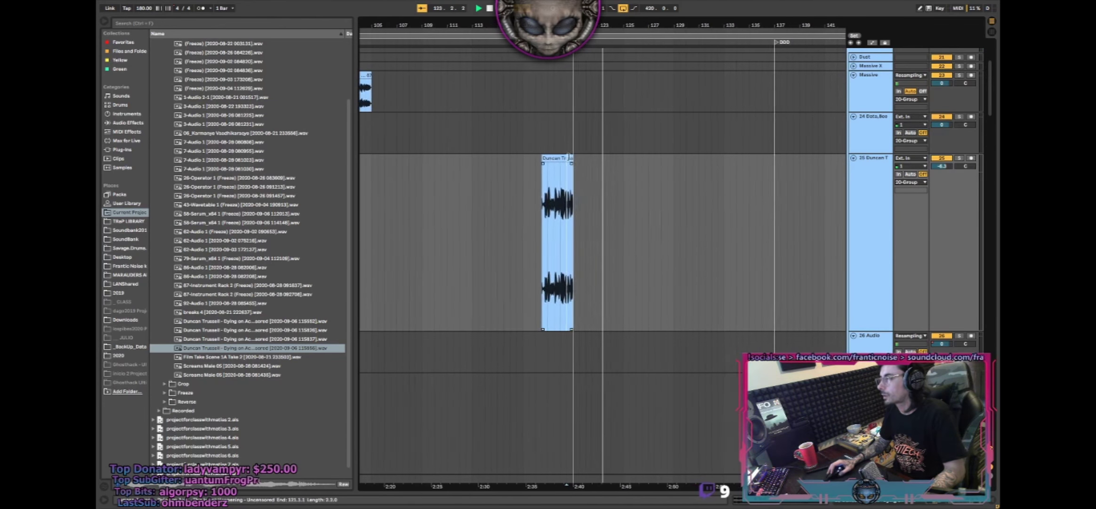
- Extend the phrase past bar 121, move the added part to bar 123, and trim it to one bar
drag(570, 158, 612, 164)
key(ctrl+x)
click(604, 175)
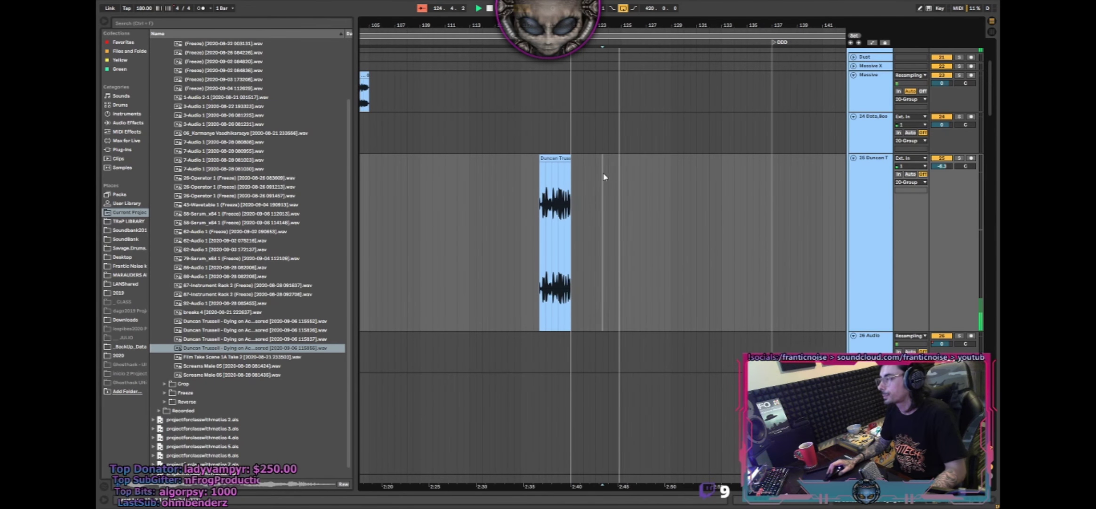
key(ctrl+v)
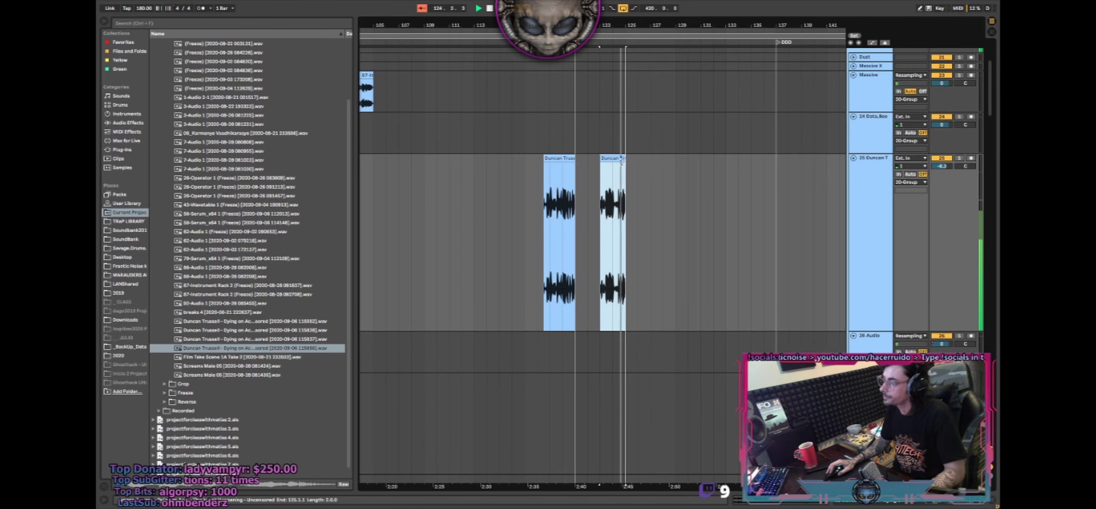
drag(622, 162, 618, 162)
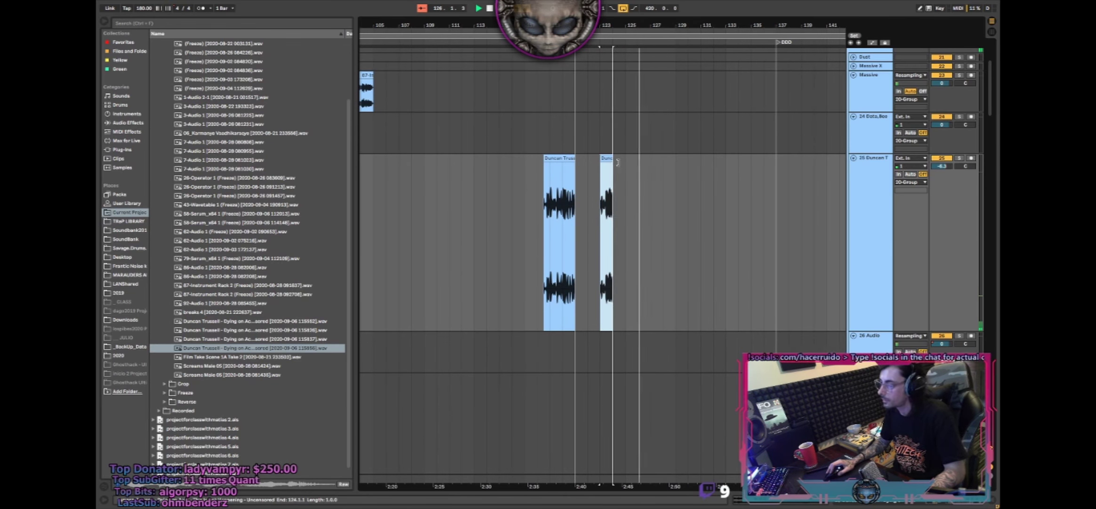
- Reduce the height of the tracks and collapse 20 Group to reach the lead tracks
drag(593, 29, 572, 16)
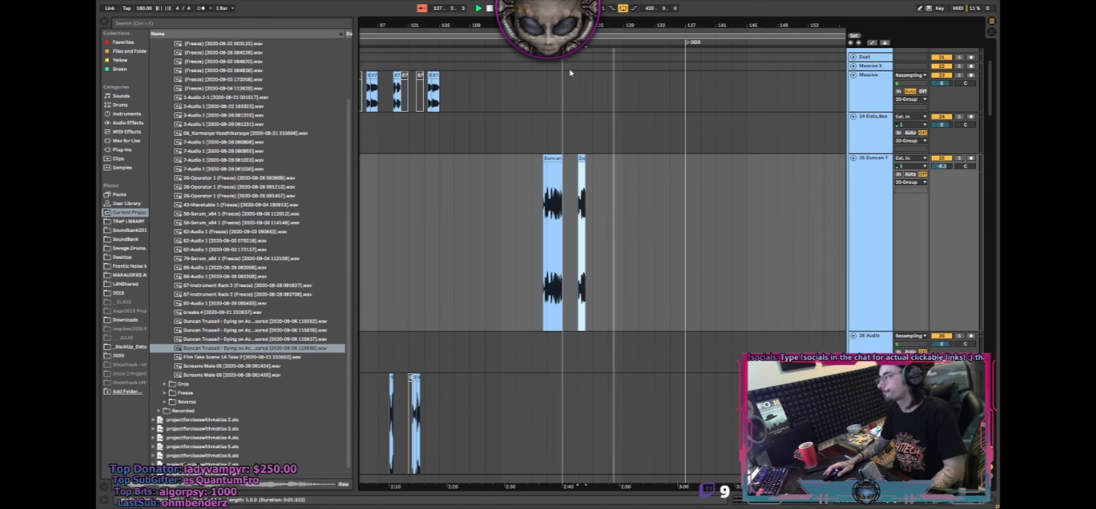
click(883, 240)
key(ctrl+a)
key(u)
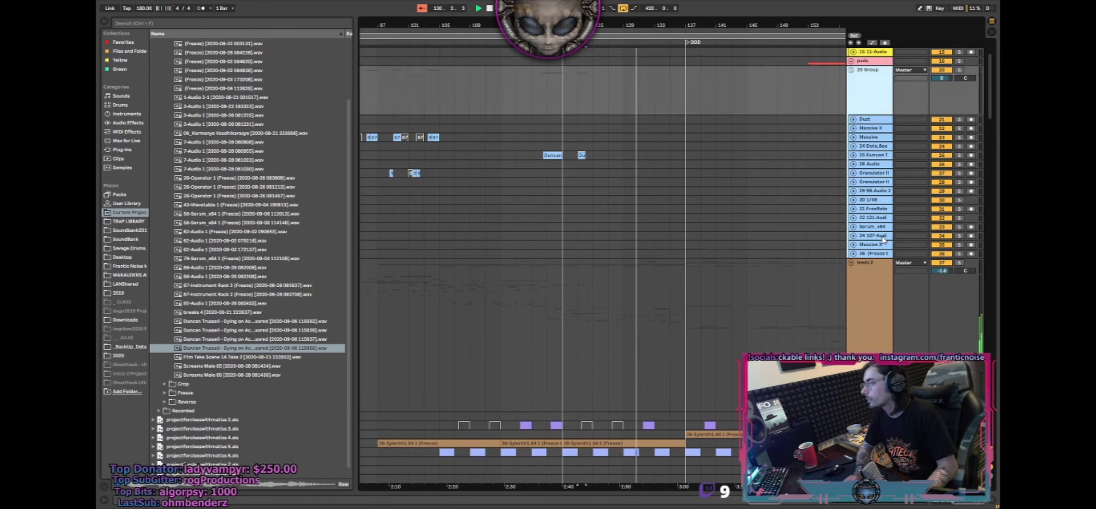
key(Left)
scroll(884, 241, up, 3)
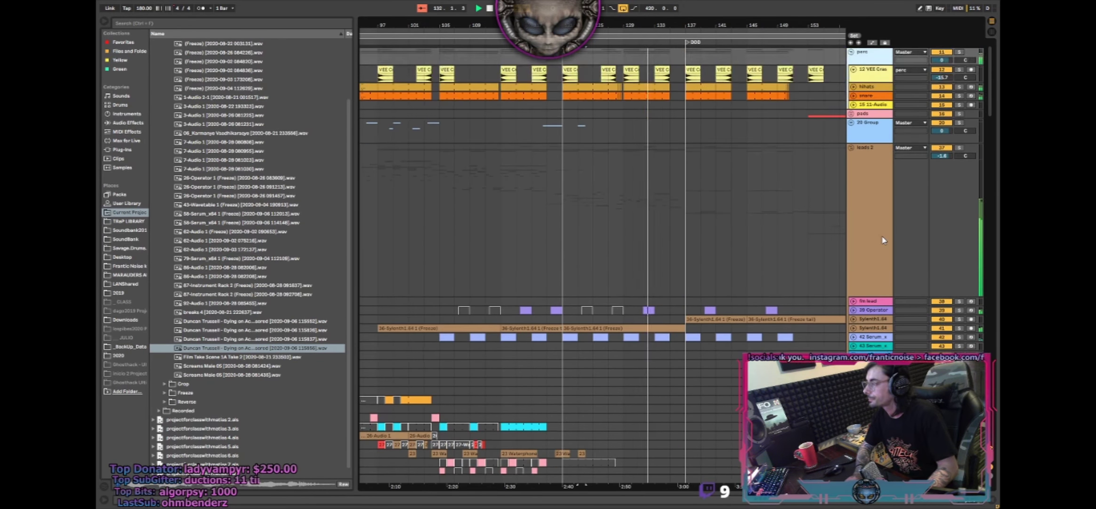
scroll(870, 240, down, 1)
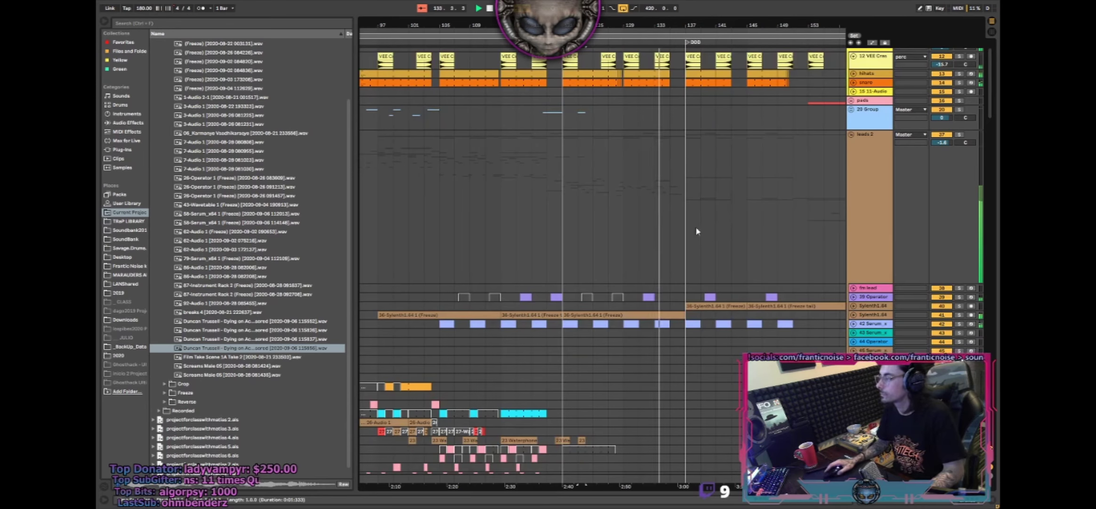
- Unfold the 39 Operator track and deactivate its clips near bars 132 and 116
click(634, 301)
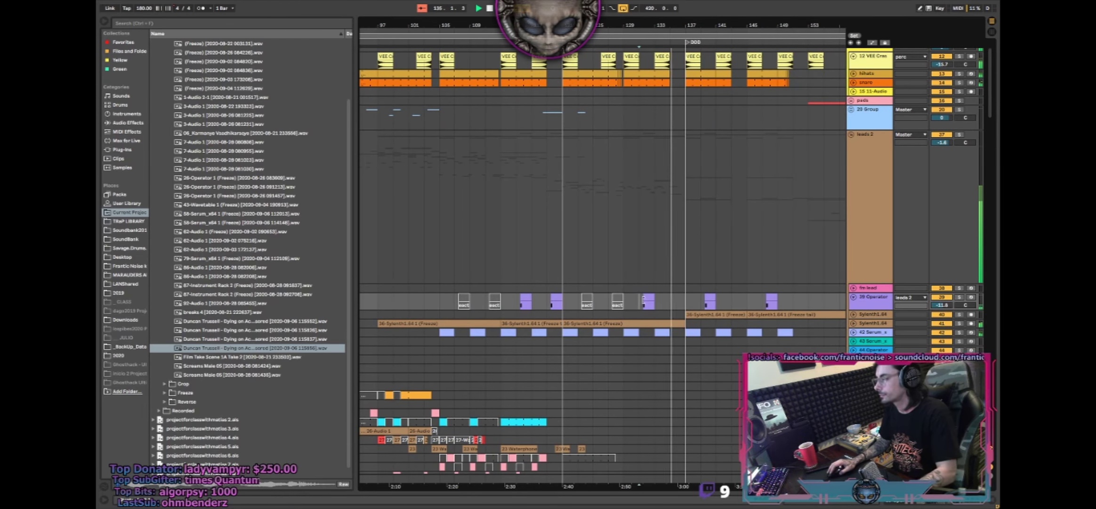
scroll(476, 244, down, 2)
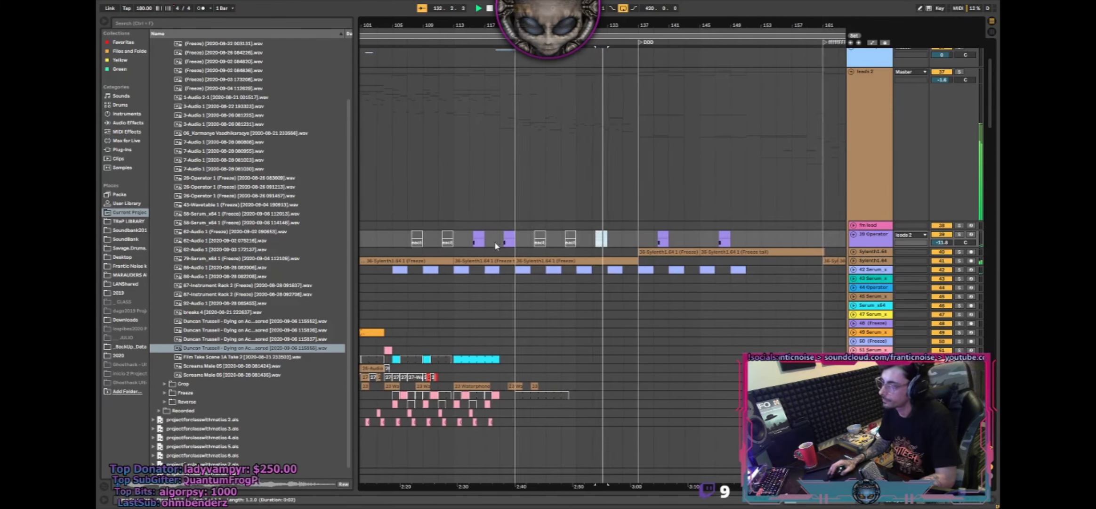
click(473, 242)
drag(595, 242, 599, 241)
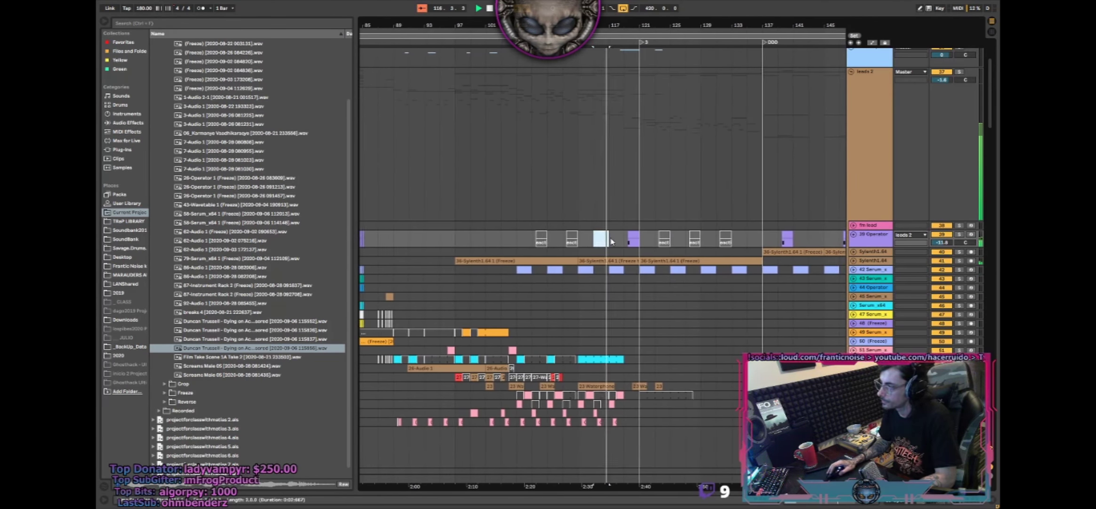
click(622, 236)
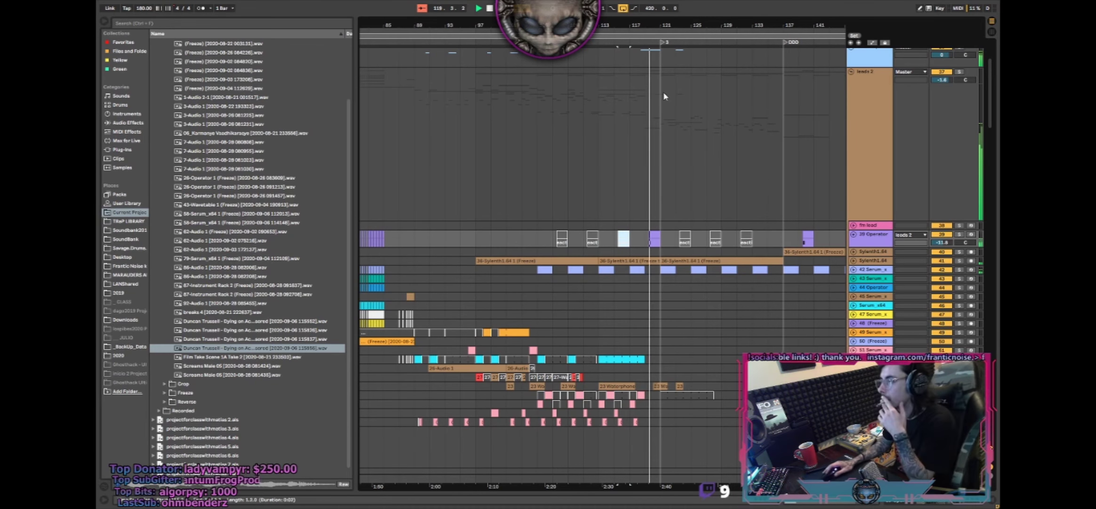
- Play from the bar 121 section and look through all tracks to check what sounds around bars 118 to 128
scroll(664, 132, up, 5)
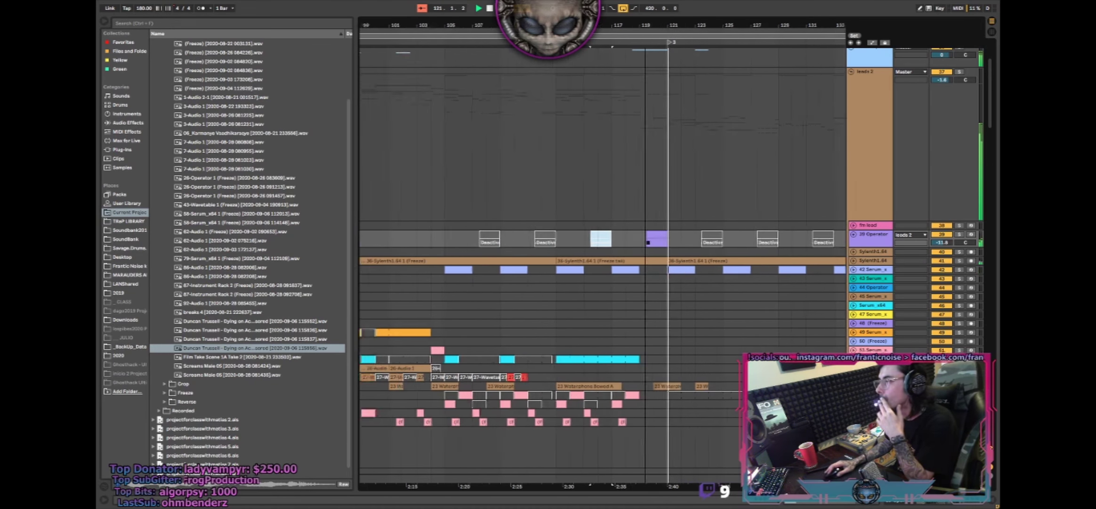
scroll(662, 151, down, 10)
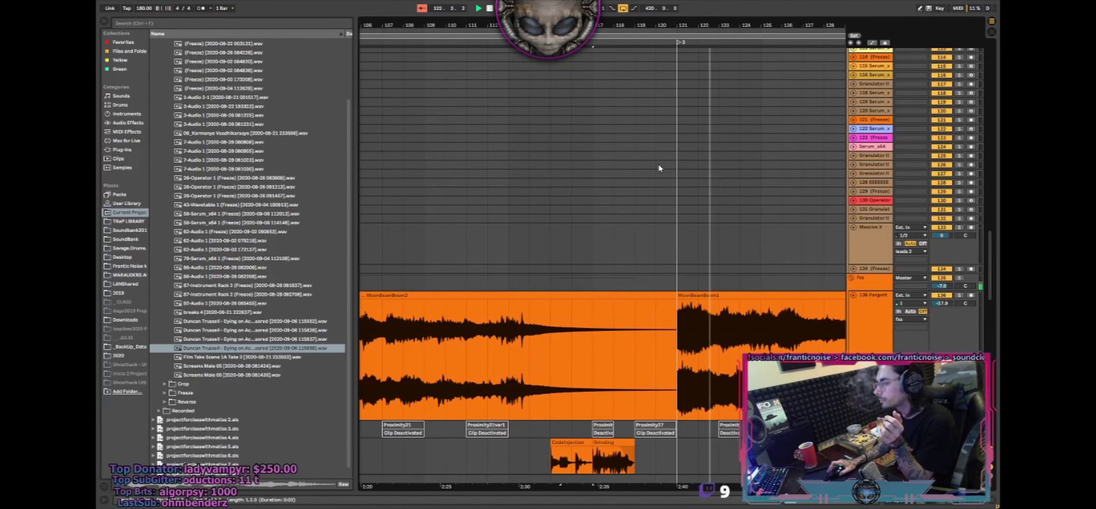
scroll(659, 168, up, 12)
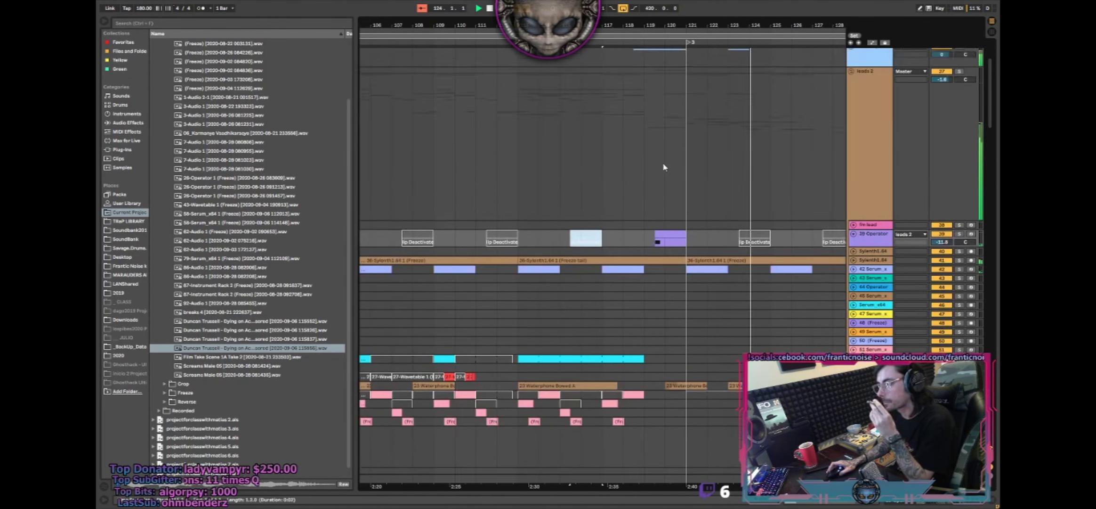
scroll(801, 141, down, 1)
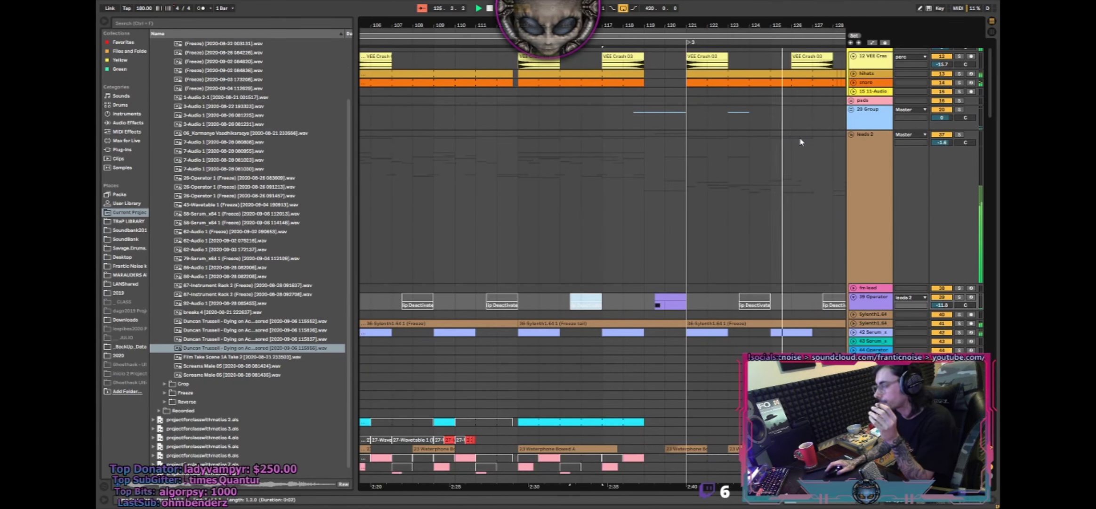
scroll(810, 132, down, 8)
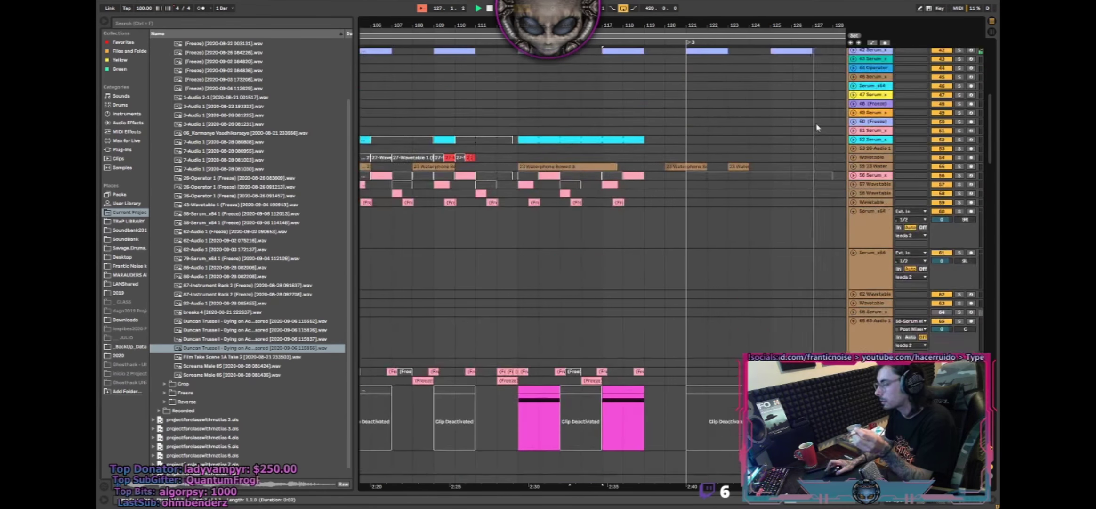
scroll(818, 126, down, 10)
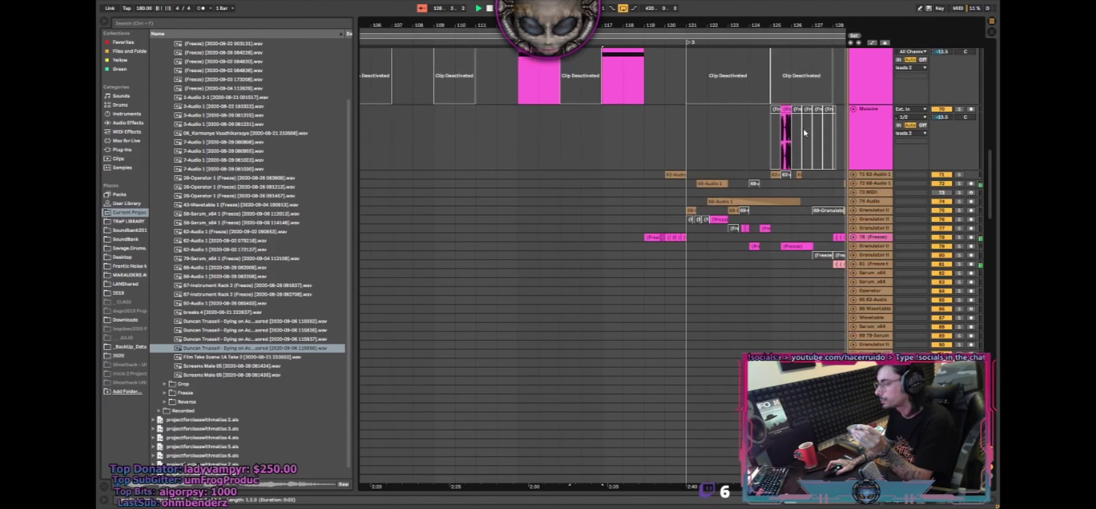
scroll(804, 133, down, 10)
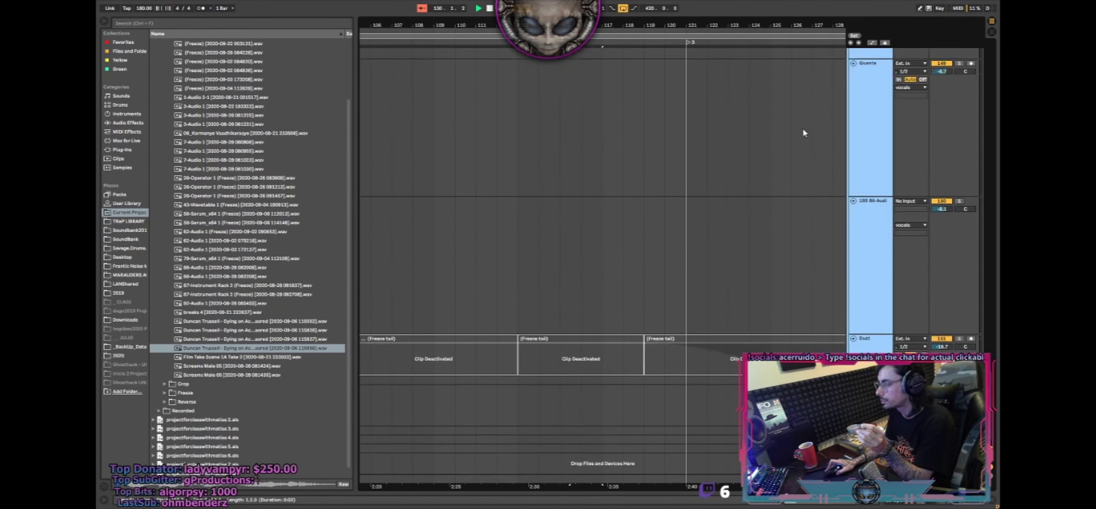
scroll(802, 160, up, 15)
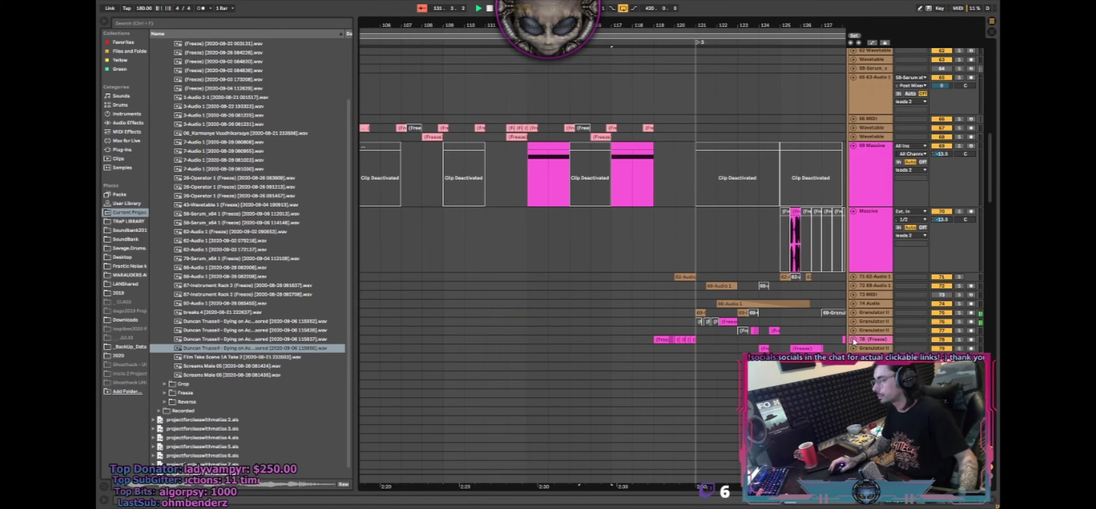
scroll(759, 259, up, 8)
scroll(783, 240, down, 6)
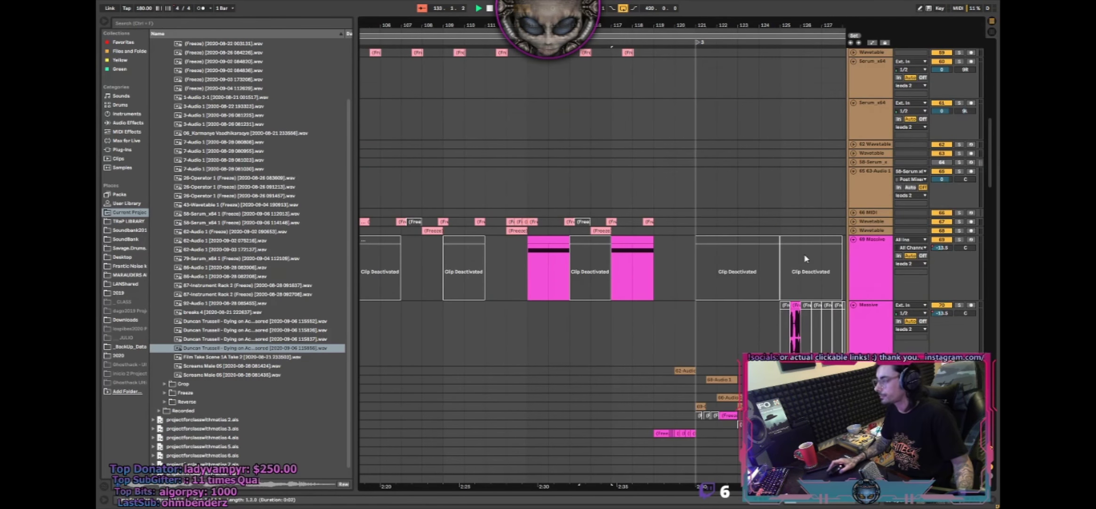
scroll(794, 259, up, 15)
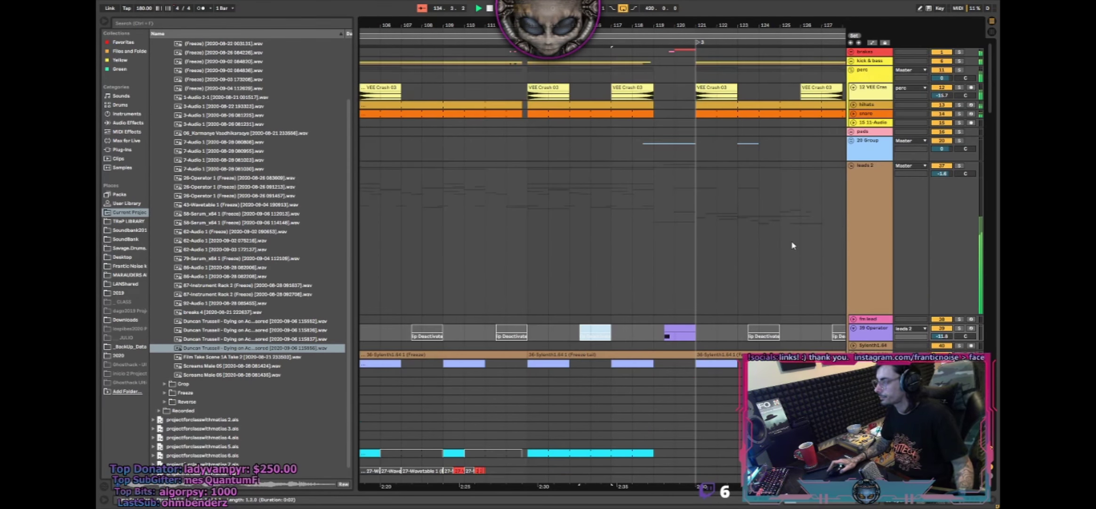
scroll(792, 244, down, 5)
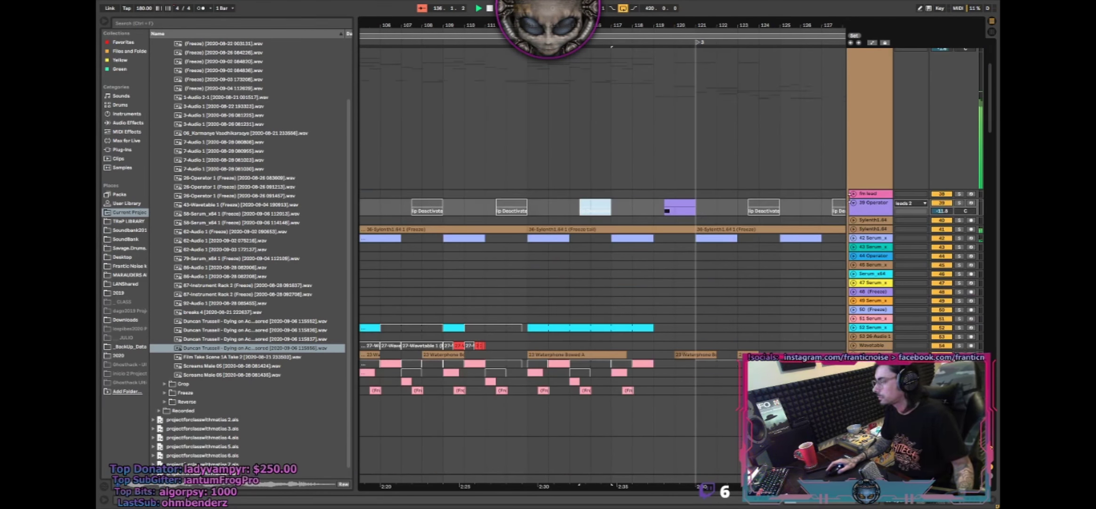
- Expand 20 Group and unfold the track that holds the cut vocal phrases
scroll(852, 170, up, 5)
click(852, 140)
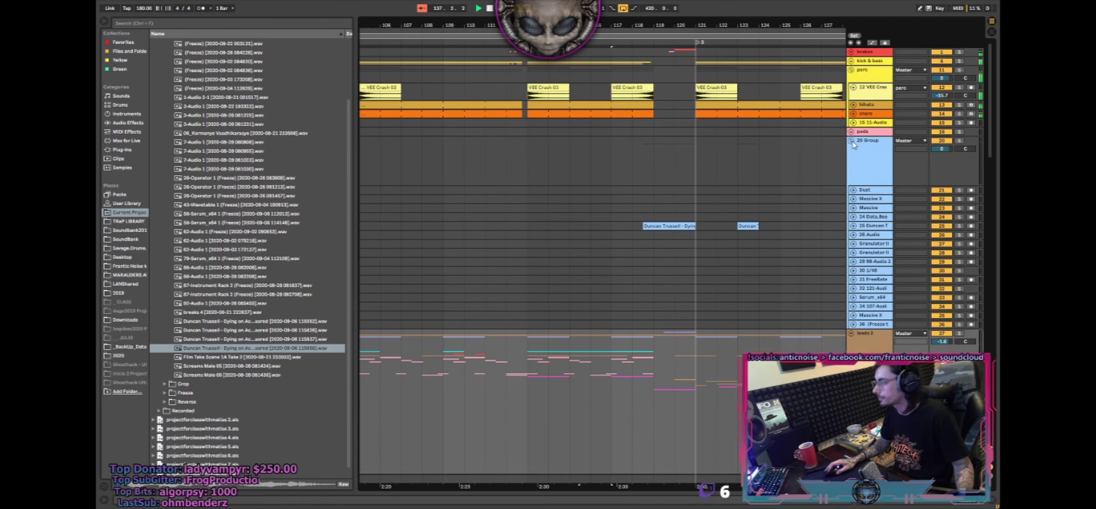
scroll(728, 211, down, 1)
click(853, 195)
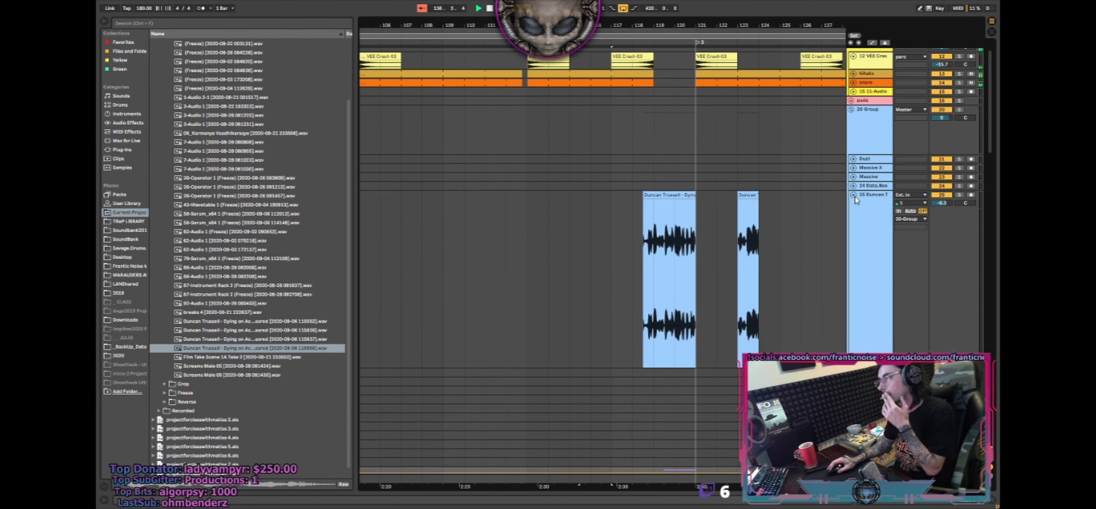
- Shorten the vocal phrase before bar 121 to start at about bar 119.5 and place a one-bar piece at bar 128
mouse_move(677, 207)
mouse_down()
mouse_move(693, 199)
mouse_move(672, 194)
mouse_move(757, 195)
mouse_up()
key(Delete)
key(space)
key(space)
click(676, 195)
key(r)
click(738, 211)
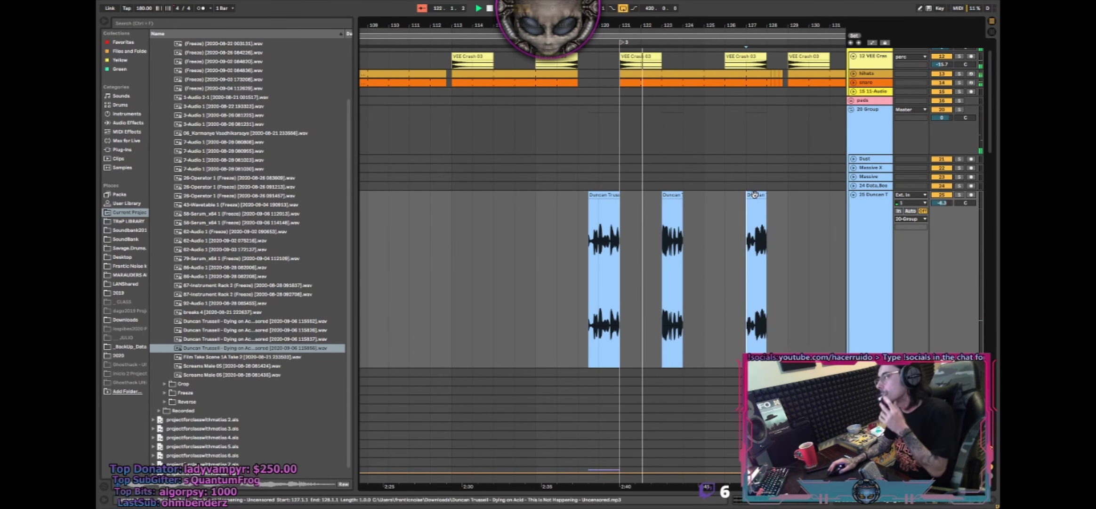
click(751, 197)
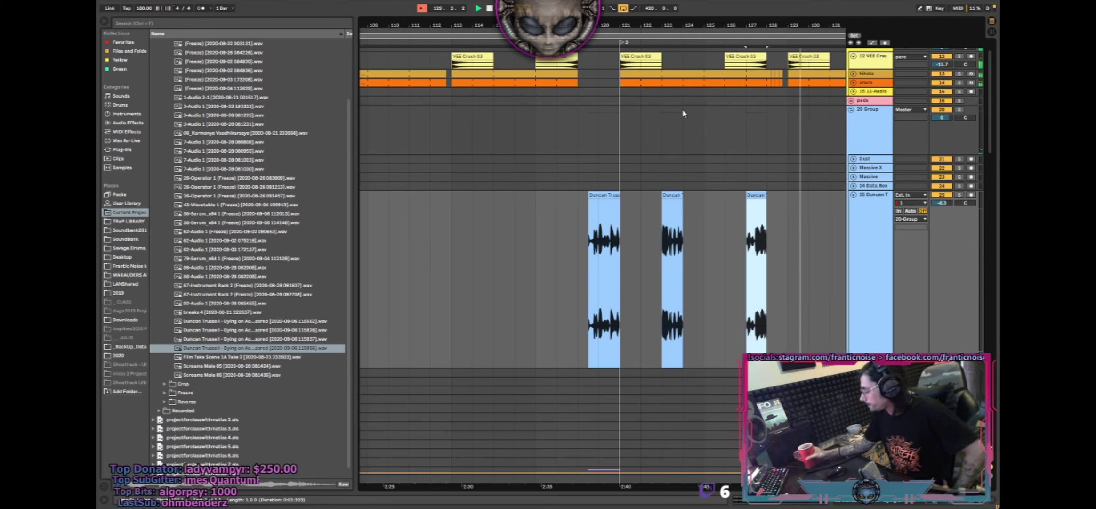
drag(759, 197, 779, 196)
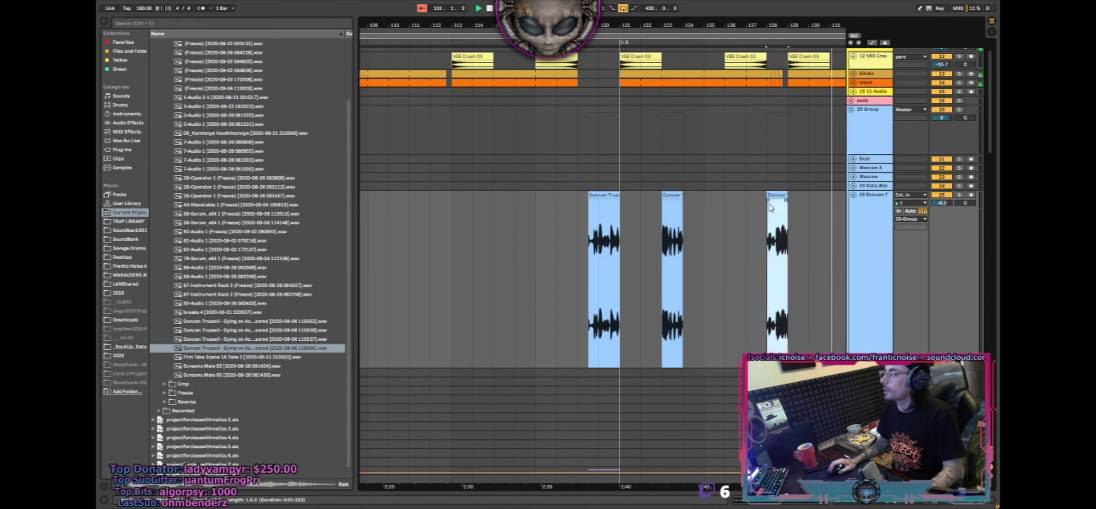
- Collapse the percussion group and 20 Group, and expand the leads 2 group
scroll(680, 131, down, 8)
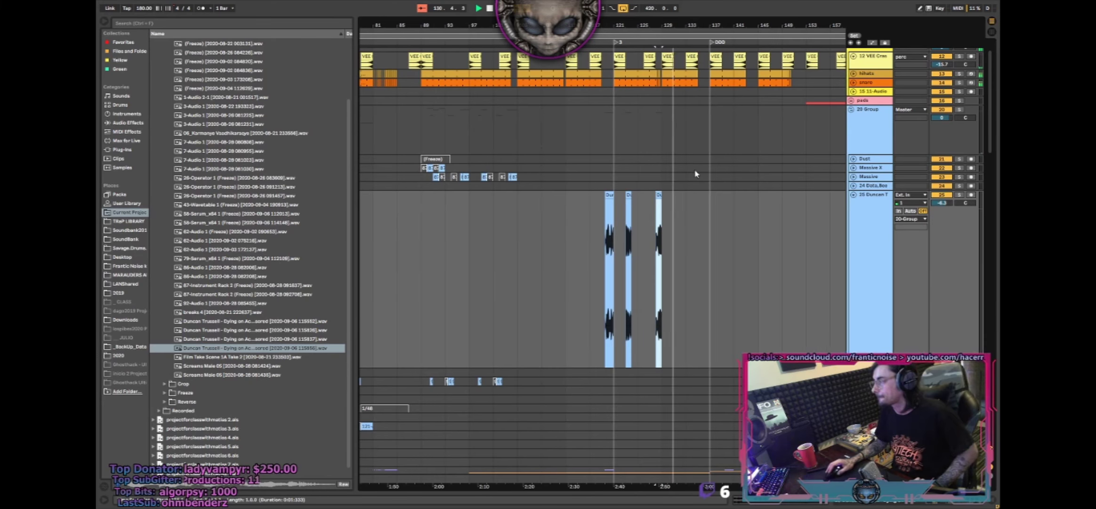
scroll(696, 173, up, 2)
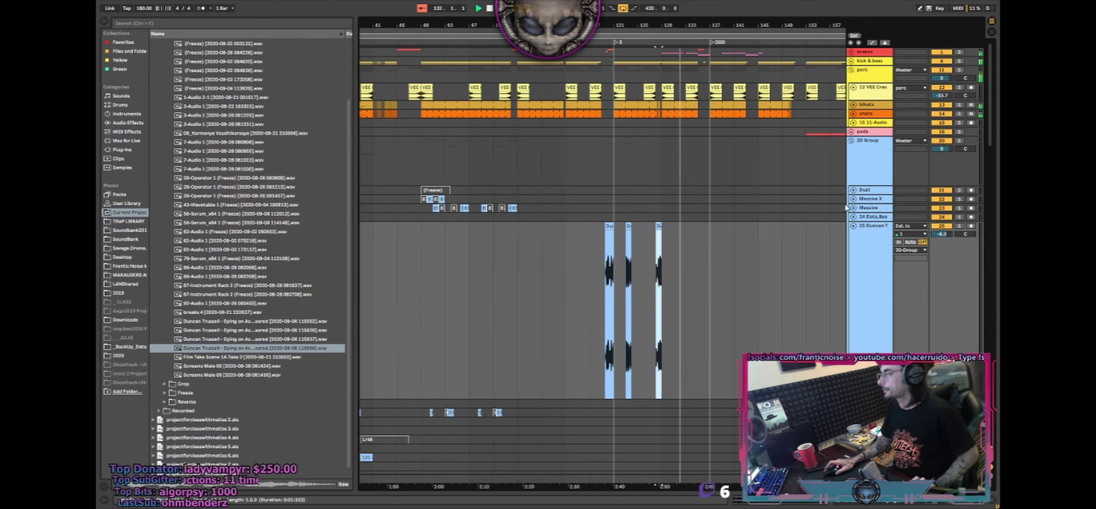
click(852, 71)
click(852, 90)
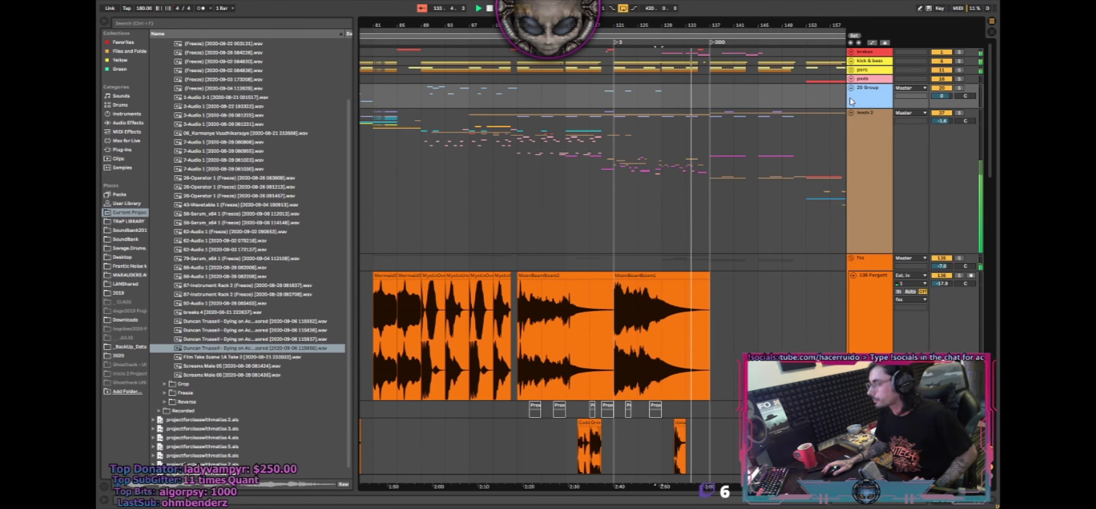
click(852, 112)
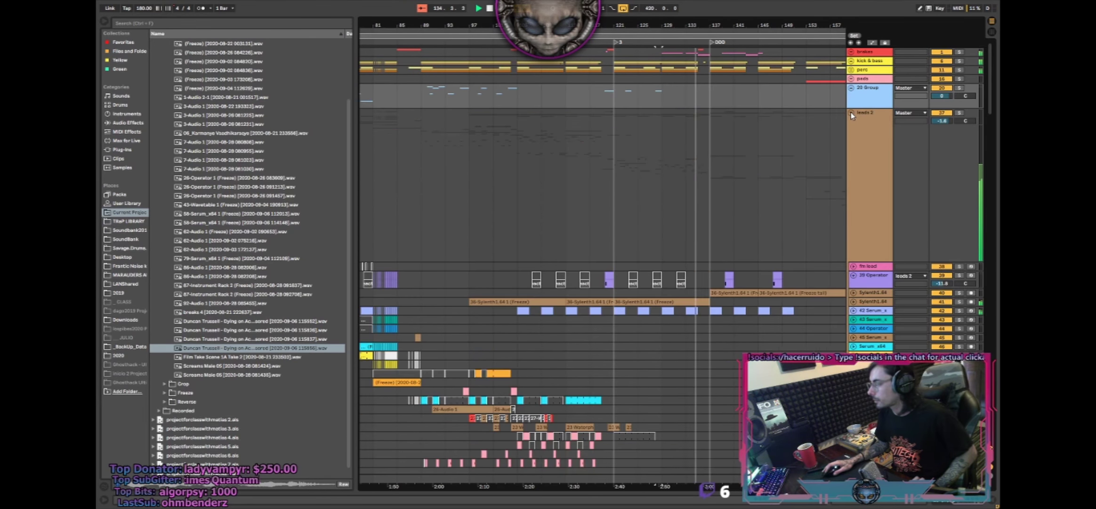
- Unfold the lower Sylenth1 track and copy its range from bar 121 to 145 to the marker at bar 209
click(853, 300)
click(677, 37)
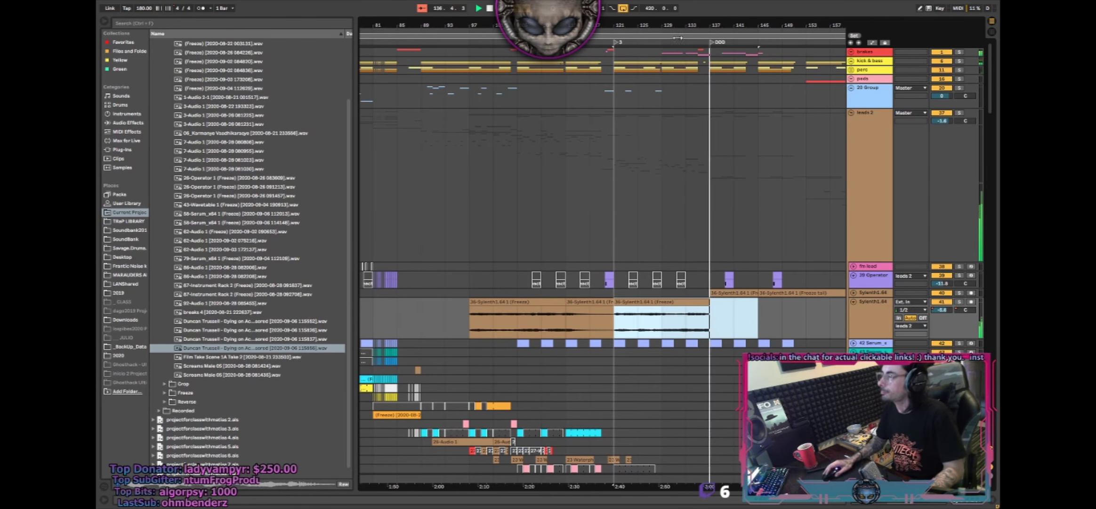
scroll(735, 236, down, 3)
scroll(763, 289, right, 2)
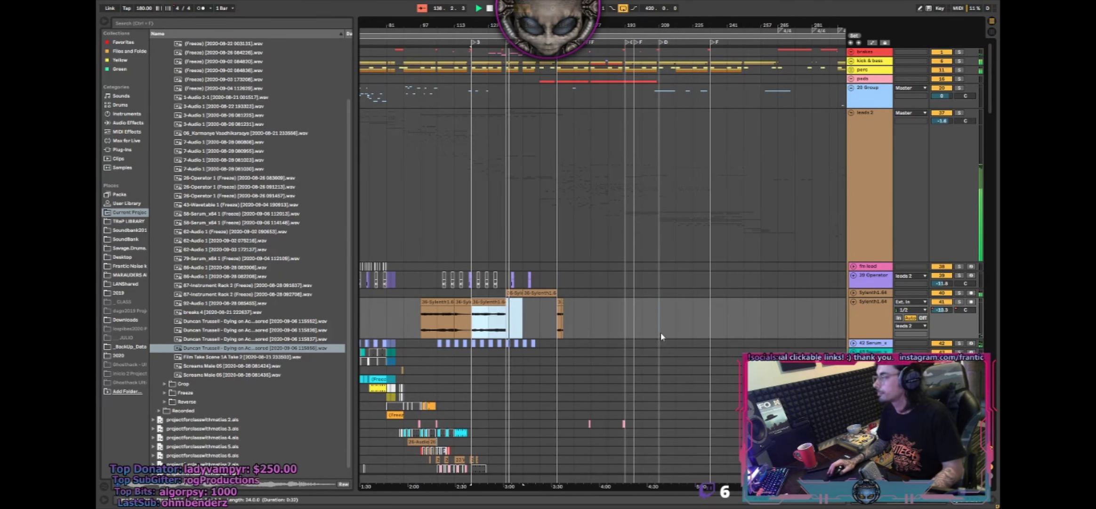
click(661, 331)
key(space)
key(space)
key(ctrl+v)
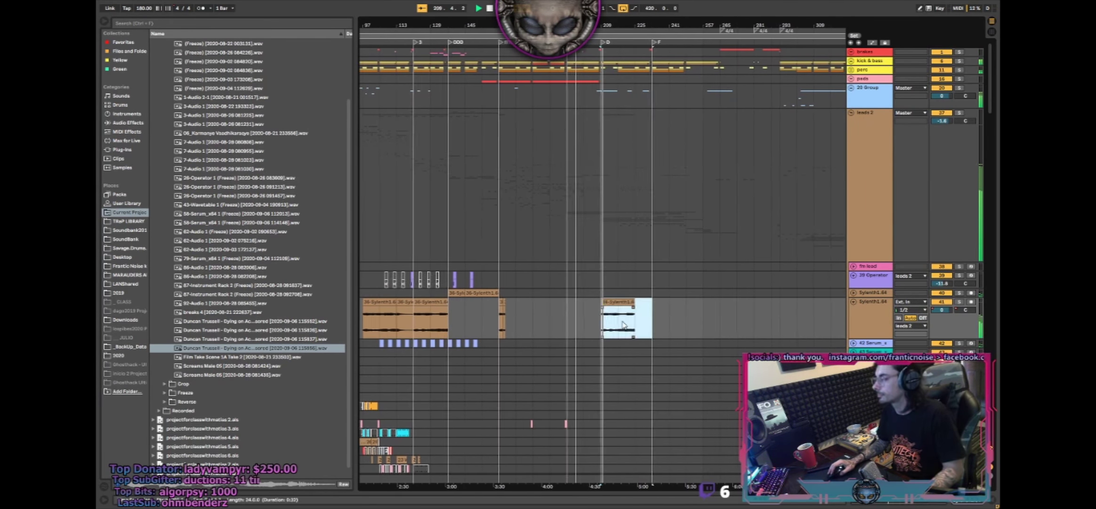
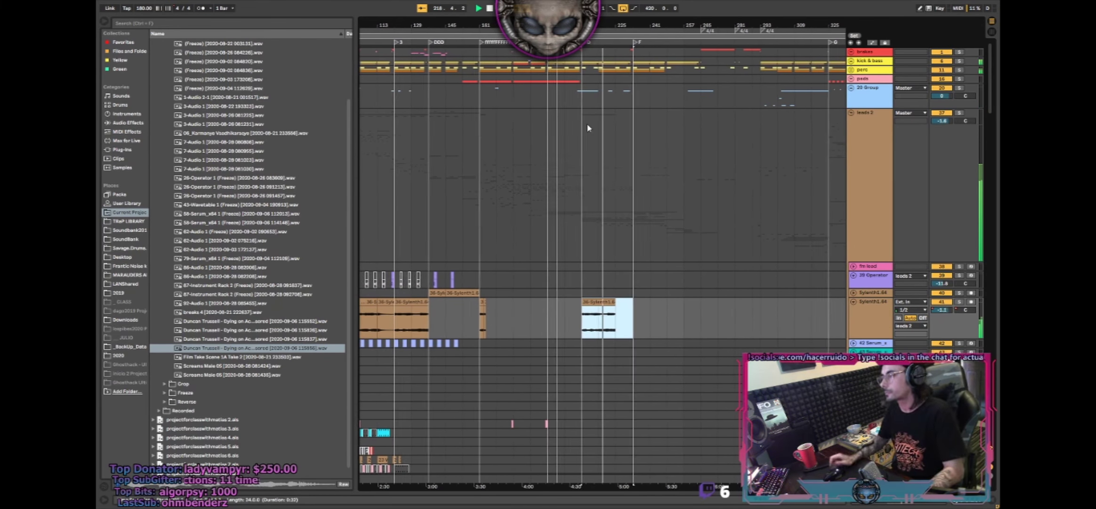
- Cut the second Sylenth1 freeze clip and paste it at bar 225, leaving an empty gap after the first clip
drag(599, 311, 615, 309)
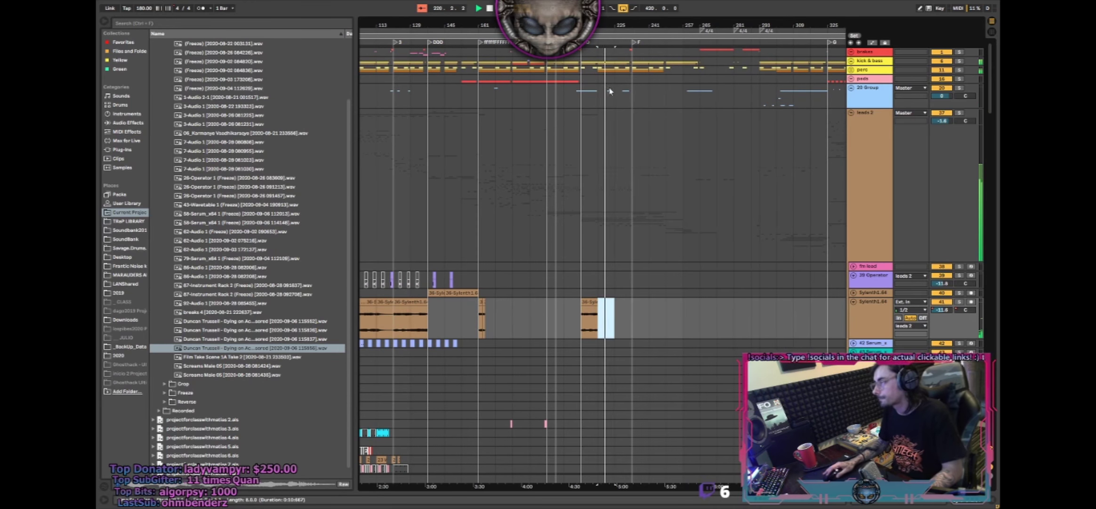
drag(604, 27, 608, 198)
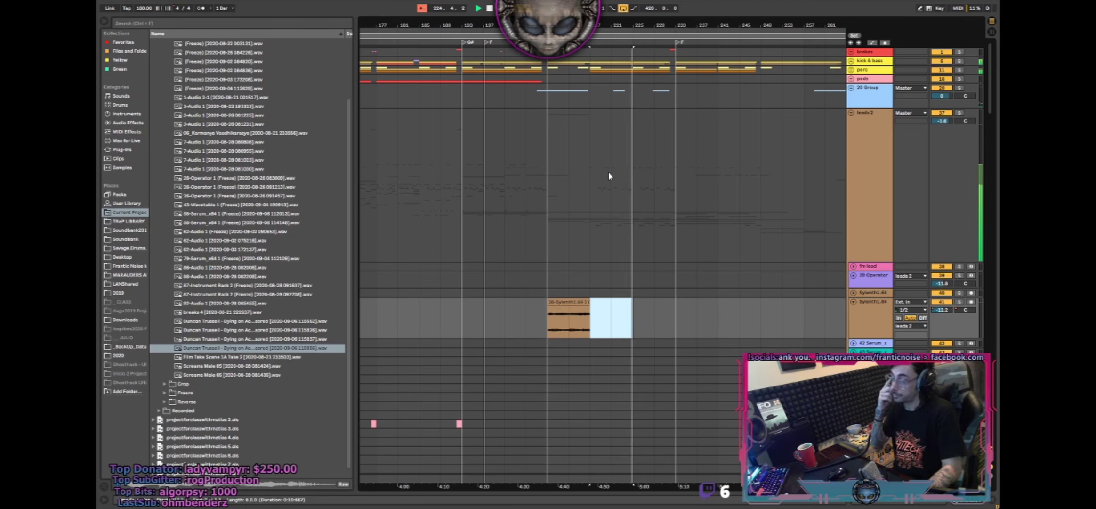
click(640, 310)
key(ctrl+v)
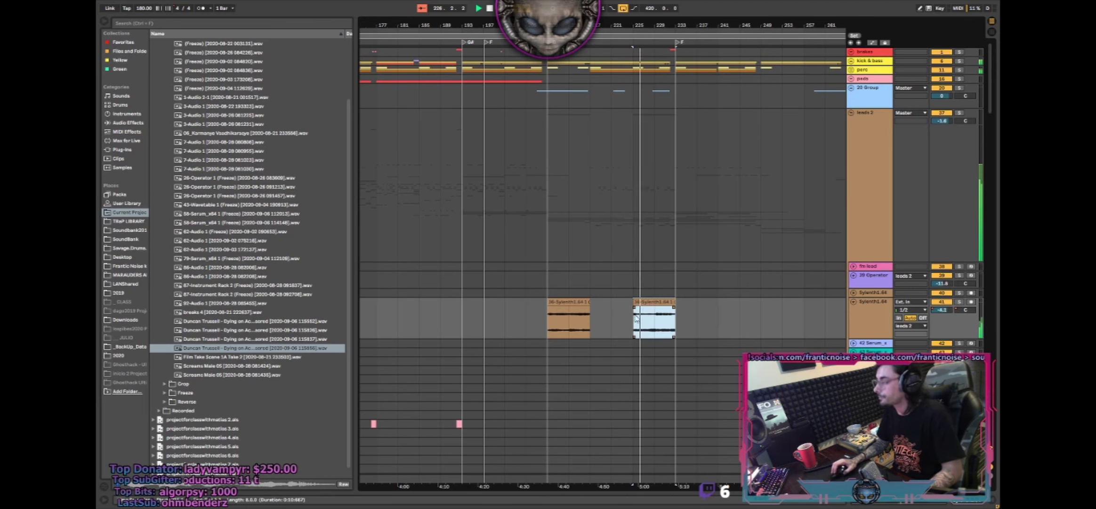
- Trim the pasted Sylenth1 clip to its final four bars of audio, placed at bar 225, and play it back
double_click(646, 302)
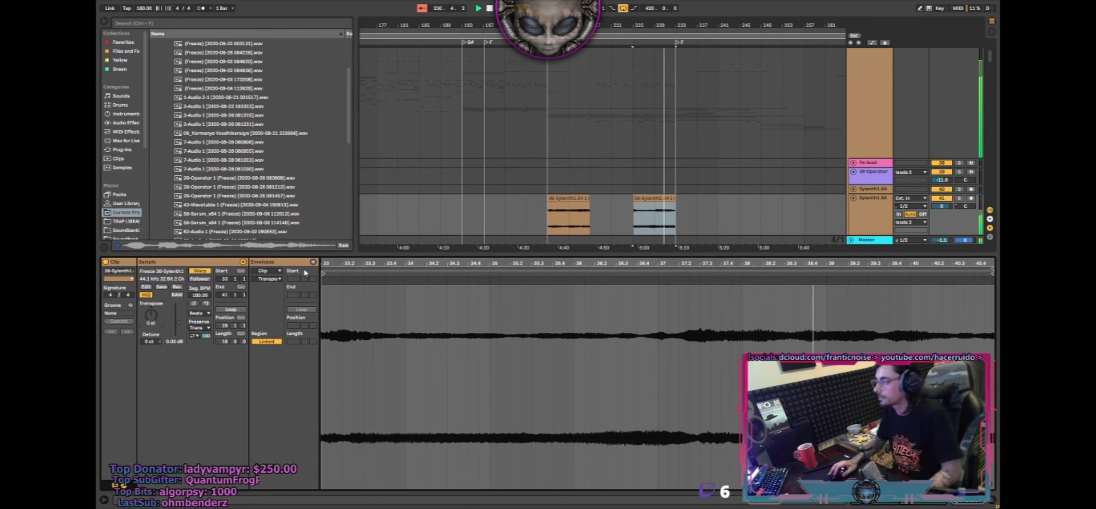
mouse_move(634, 199)
mouse_down()
mouse_move(655, 198)
mouse_move(640, 198)
mouse_up()
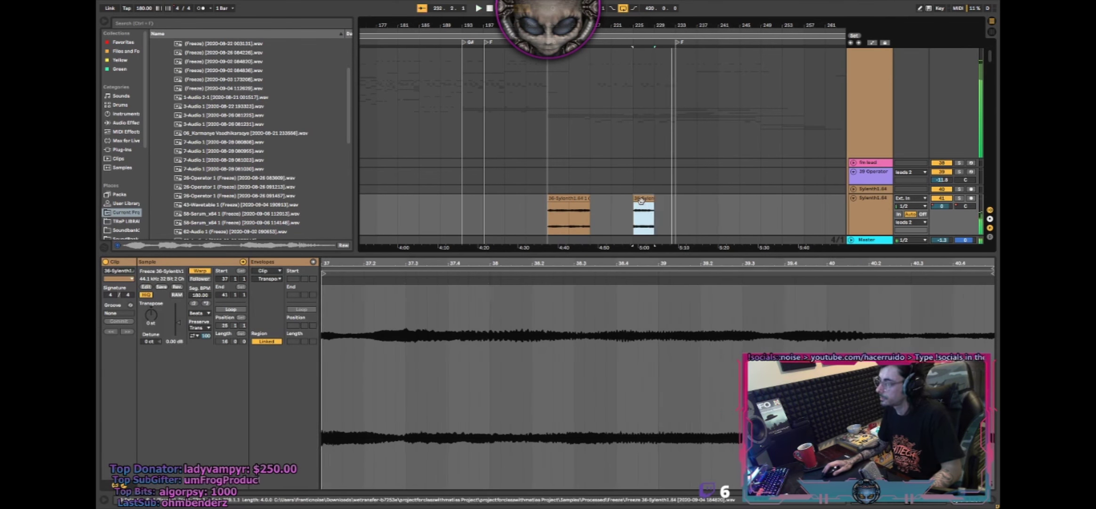
key(space)
key(space)
click(599, 205)
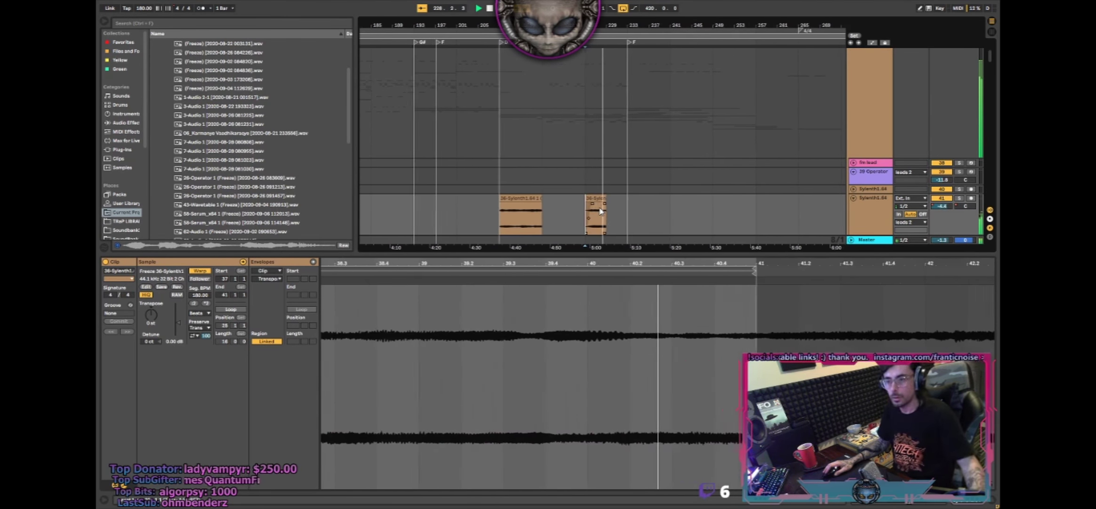
double_click(603, 254)
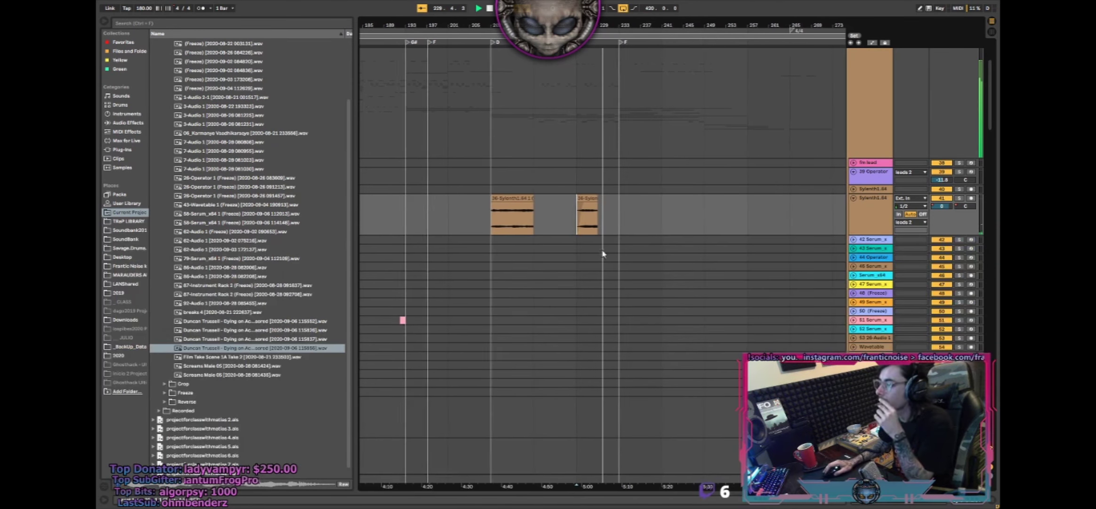
scroll(624, 227, up, 3)
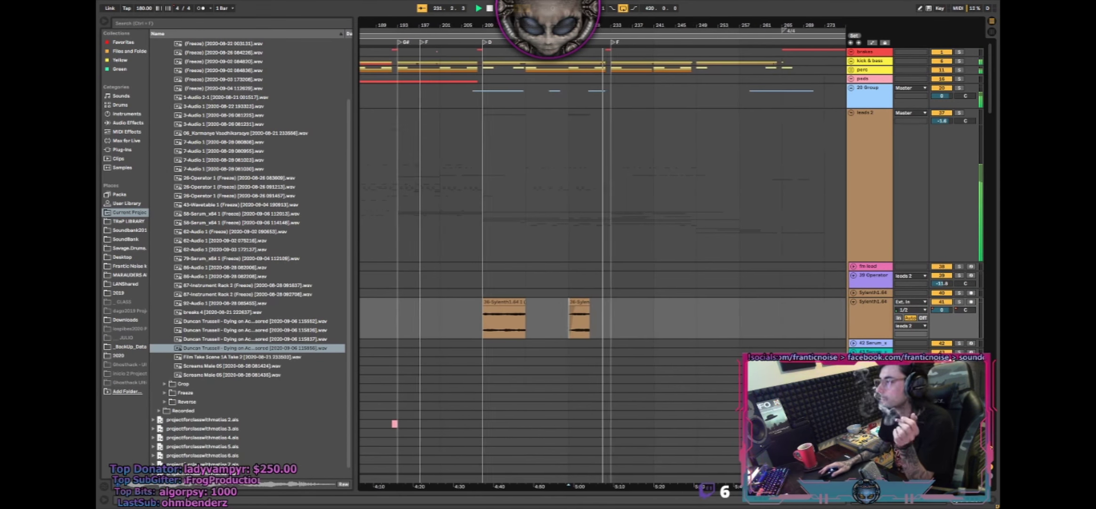
- Unfold the 116 Serum track and deactivate its clips between bars 229 and 233
drag(592, 25, 621, 112)
scroll(782, 150, down, 15)
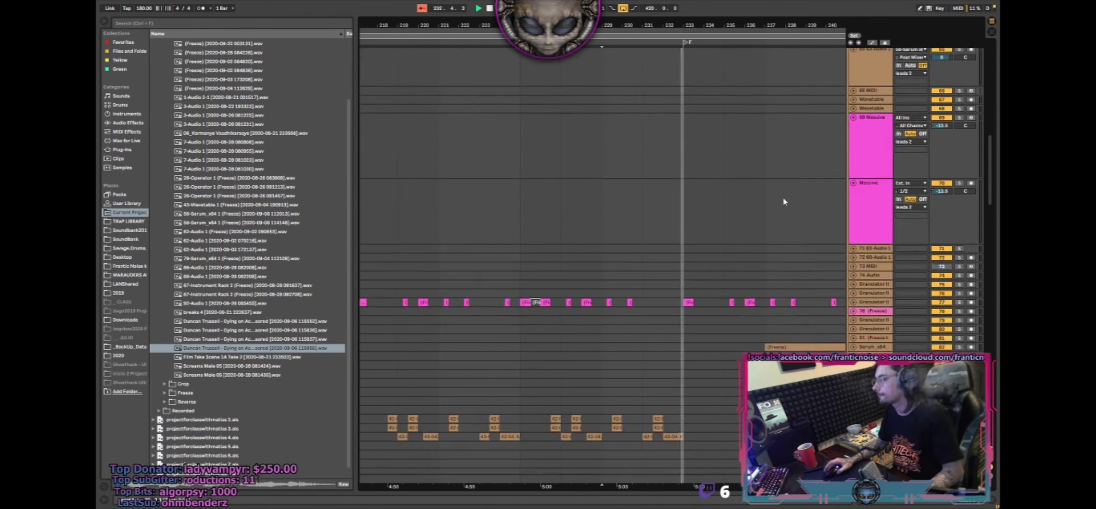
scroll(771, 197, up, 8)
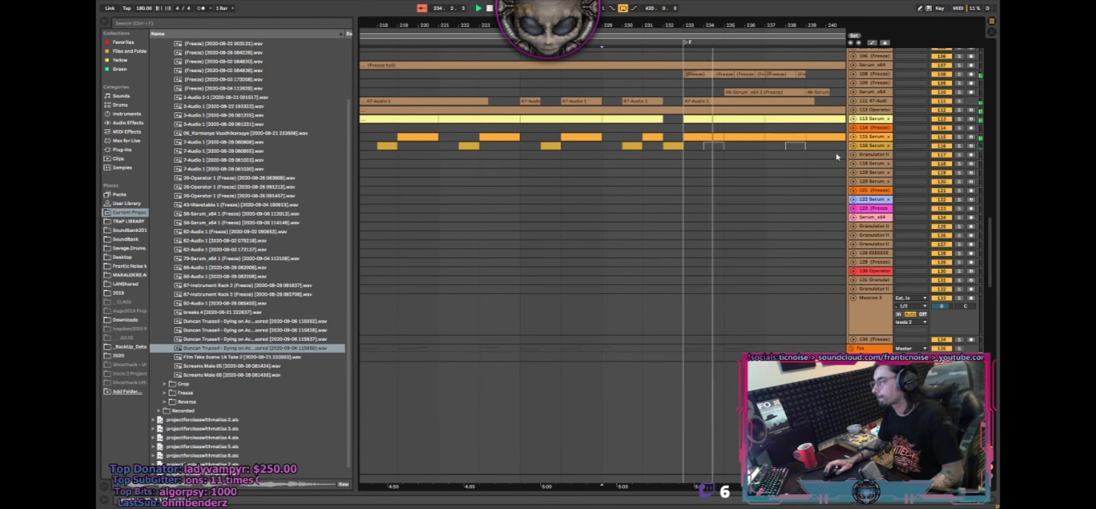
click(853, 146)
drag(607, 166, 687, 159)
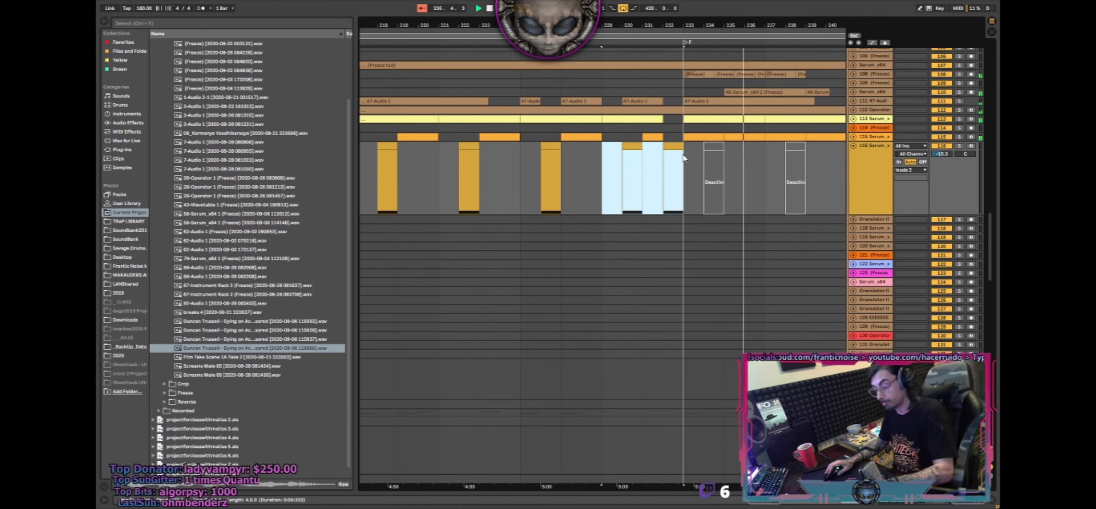
key(Delete)
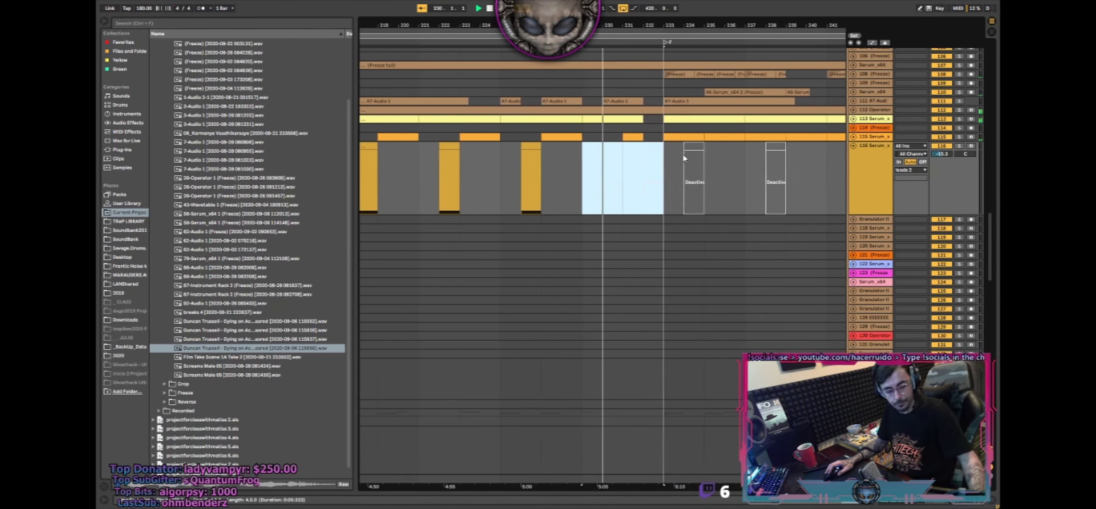
click(589, 168)
drag(606, 168, 645, 165)
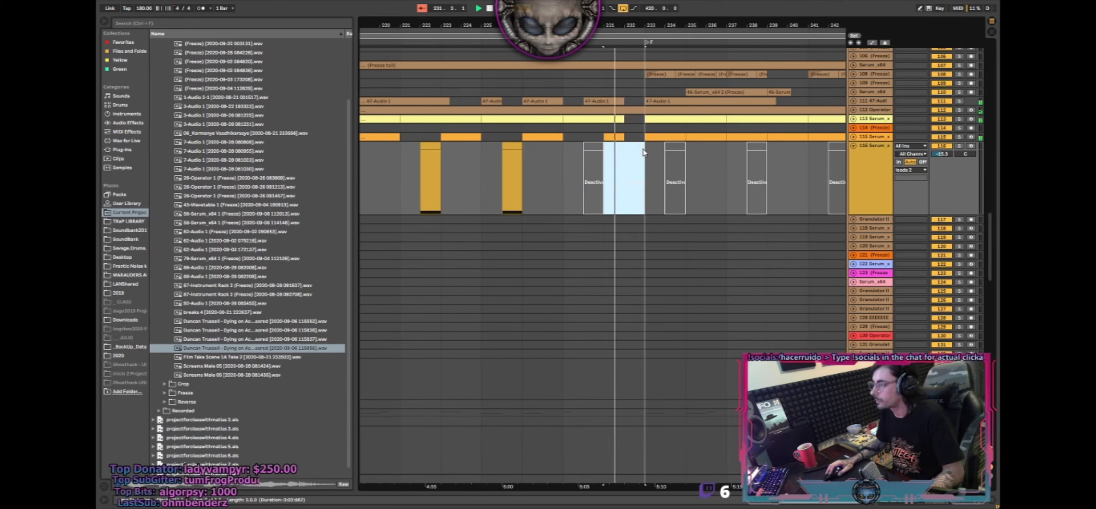
- Unfold Granulator II track 92 and deactivate its last clip before bar 233
scroll(643, 154, down, 8)
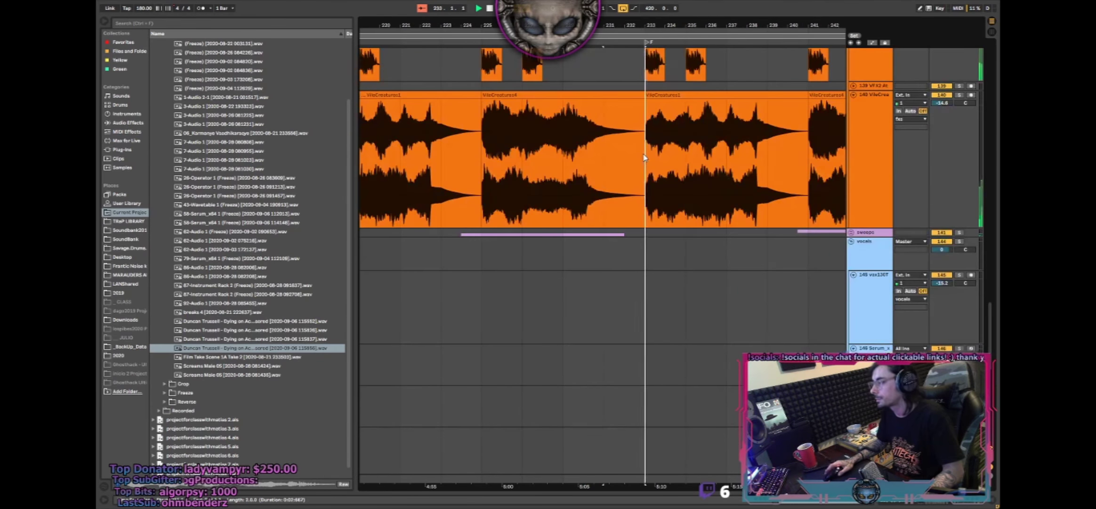
scroll(645, 158, down, 8)
scroll(654, 176, up, 15)
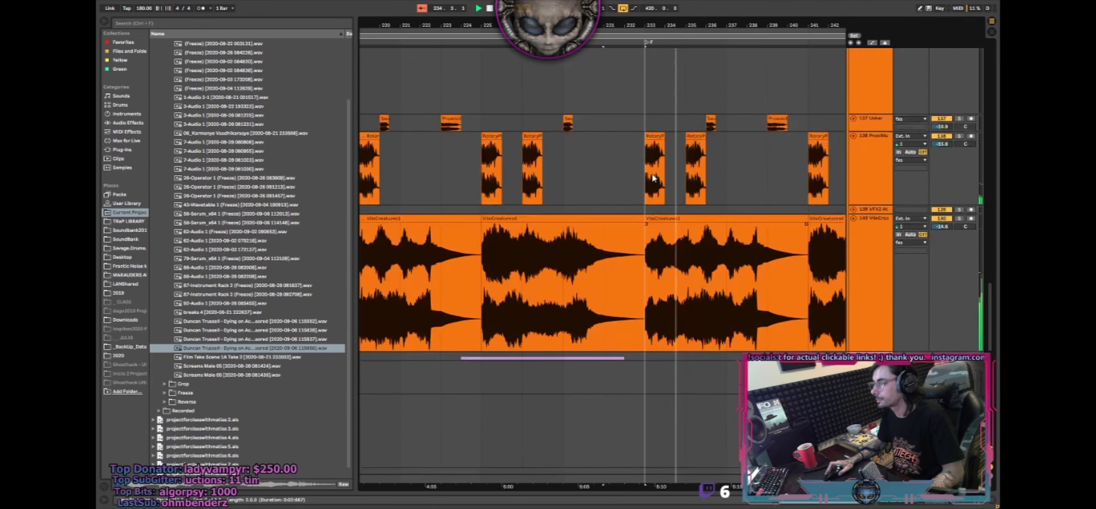
scroll(653, 178, up, 10)
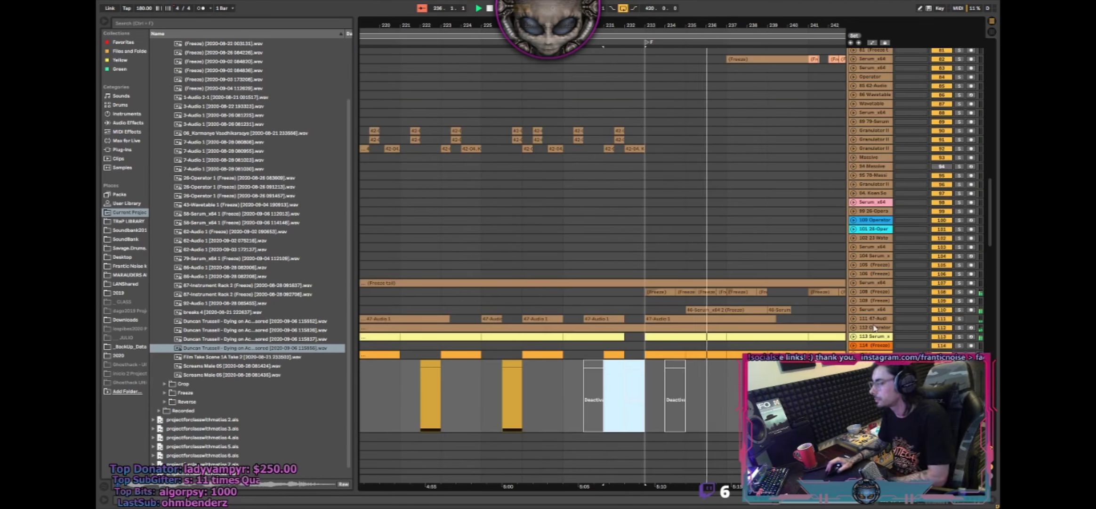
click(874, 327)
scroll(800, 273, up, 5)
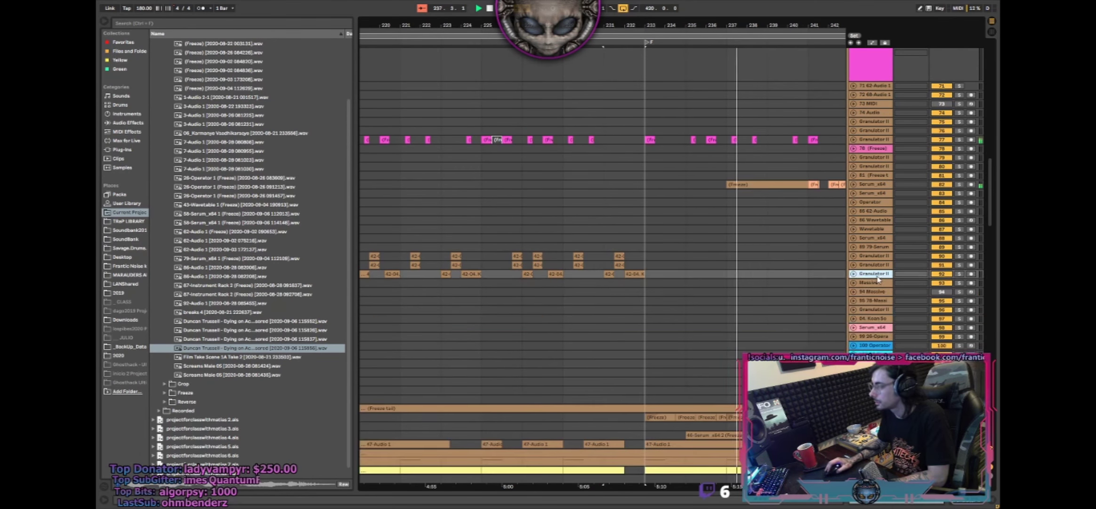
click(643, 278)
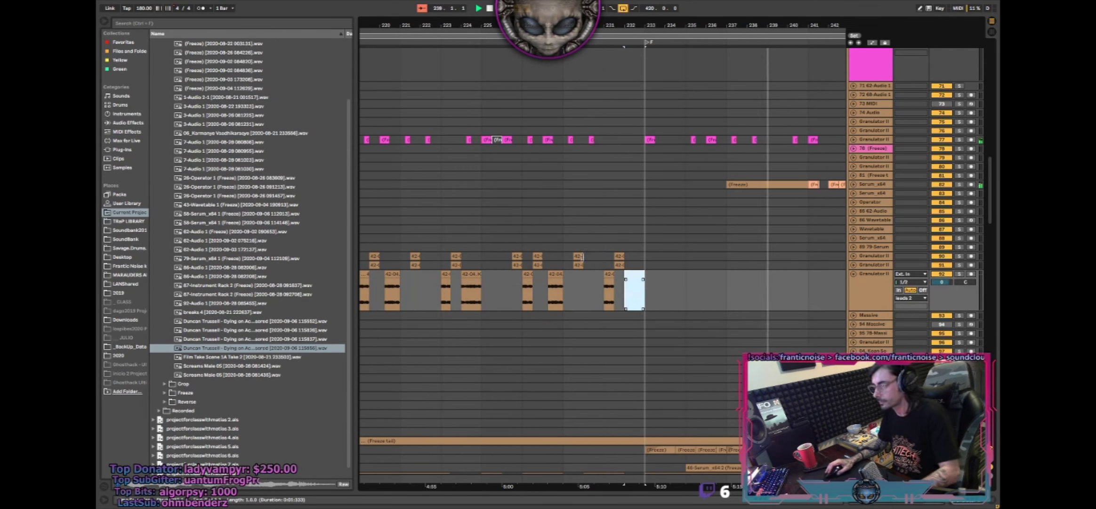
- Unfold the 20 Group and move the two adjoining Duncan Trussell vocal clips so they end at bar 233, checking by playback
scroll(631, 231, up, 15)
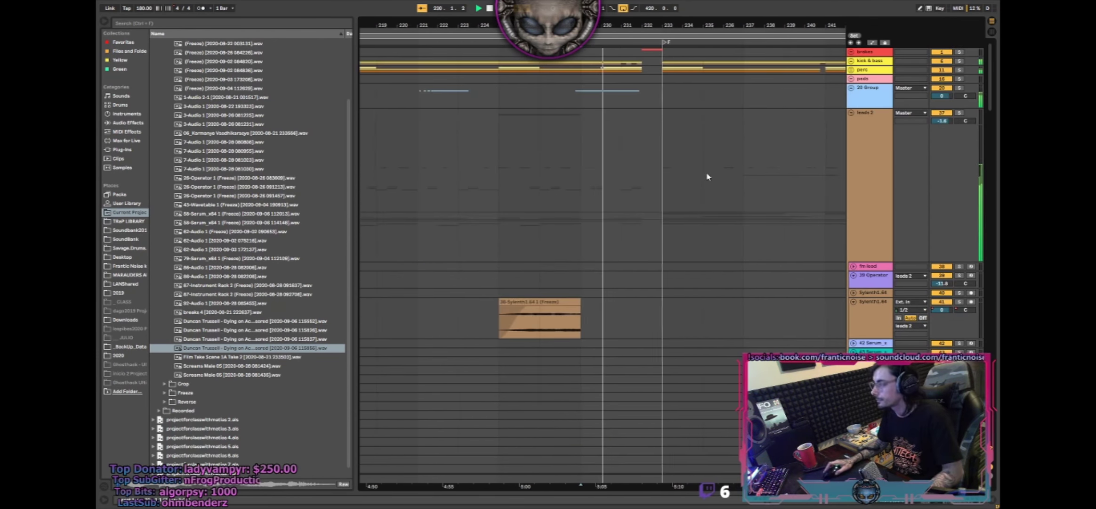
click(851, 88)
scroll(653, 186, down, 1)
click(597, 142)
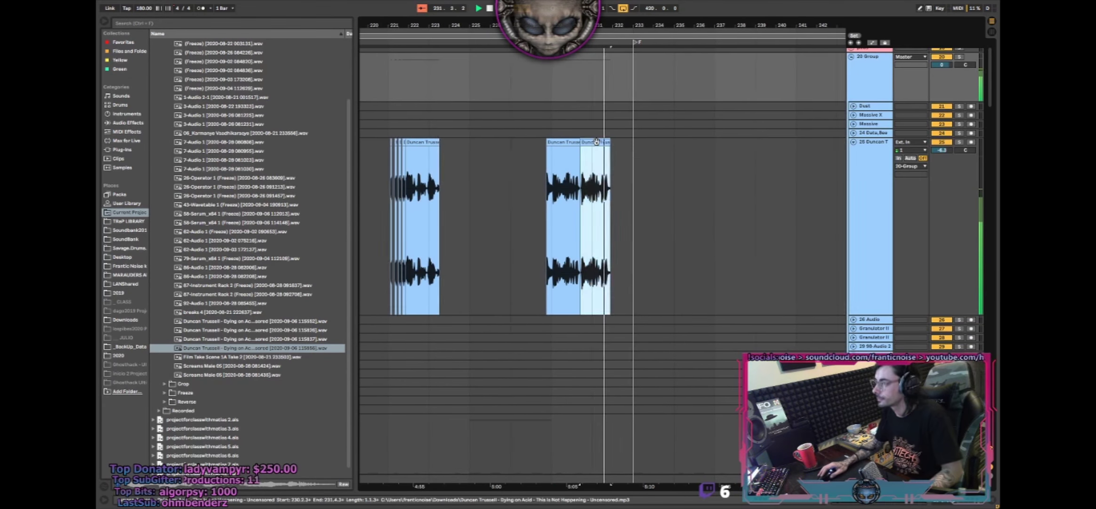
mouse_move(597, 142)
mouse_down()
mouse_move(621, 145)
mouse_move(570, 144)
mouse_move(585, 144)
mouse_up()
shift+click(567, 143)
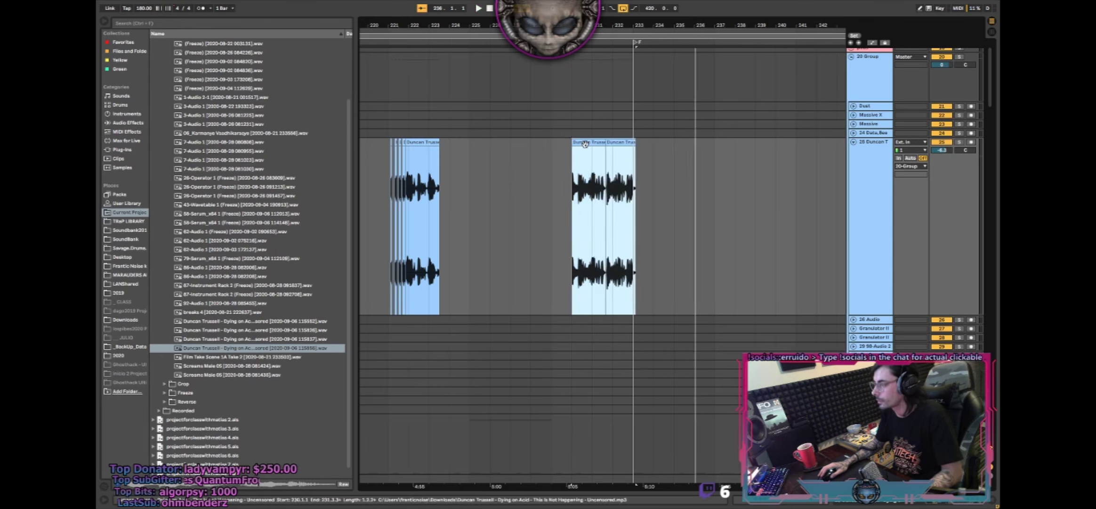
key(space)
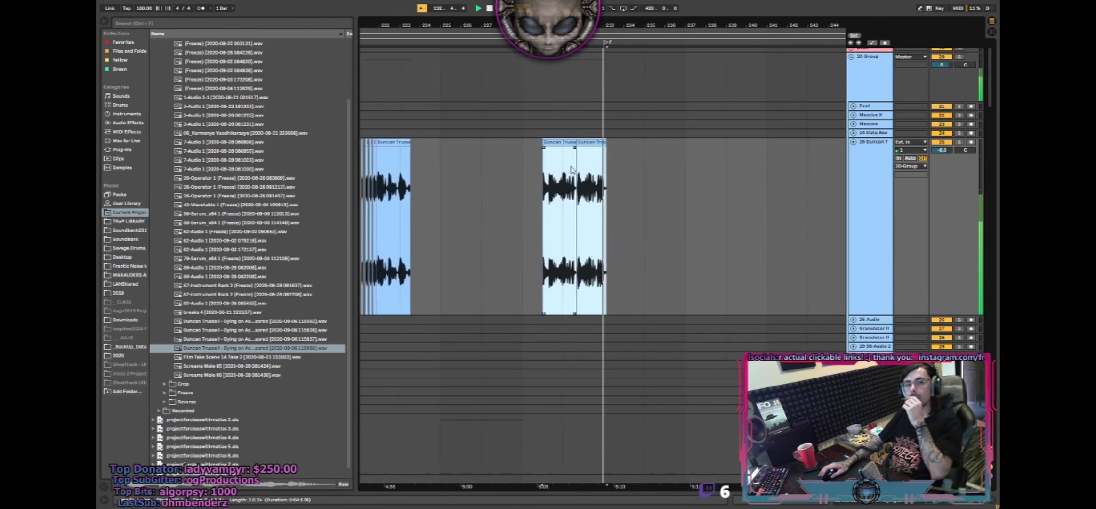
- Audition the first of the two Duncan Trussell clips before bar 233 and try cutting out its middle section
drag(564, 25, 560, 57)
click(557, 182)
key(space)
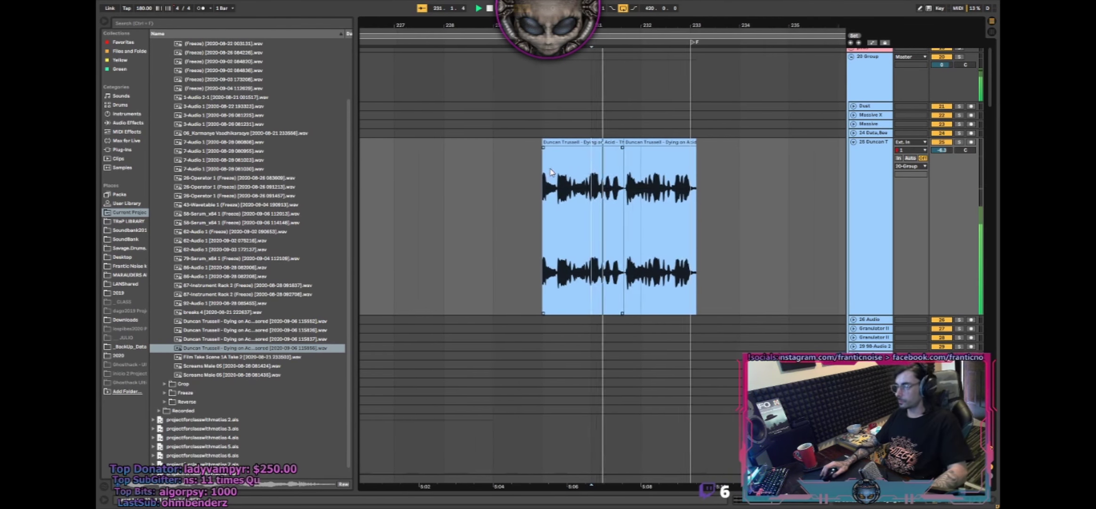
drag(577, 181, 568, 185)
click(578, 185)
key(space)
key(space)
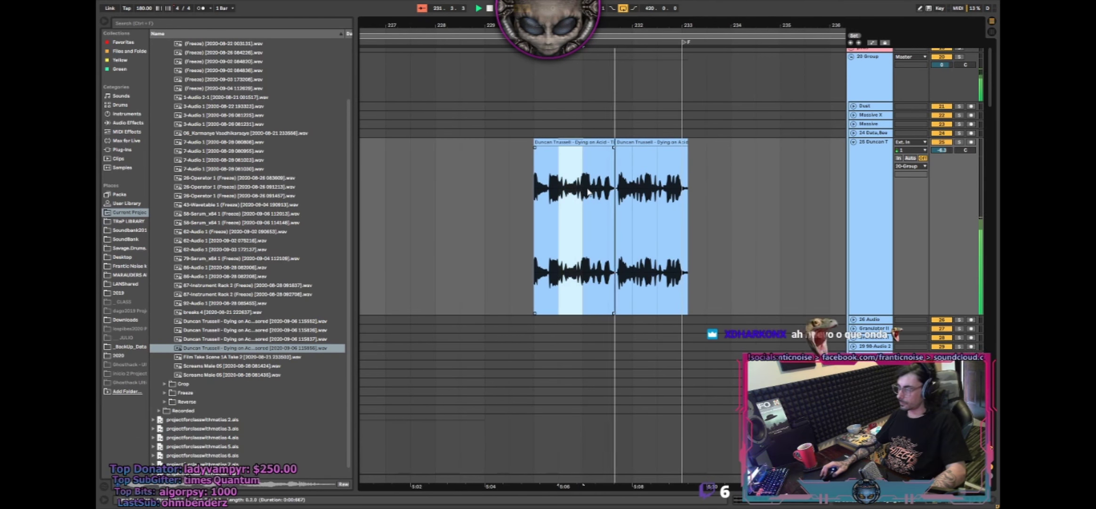
key(ctrl+space)
key(Delete)
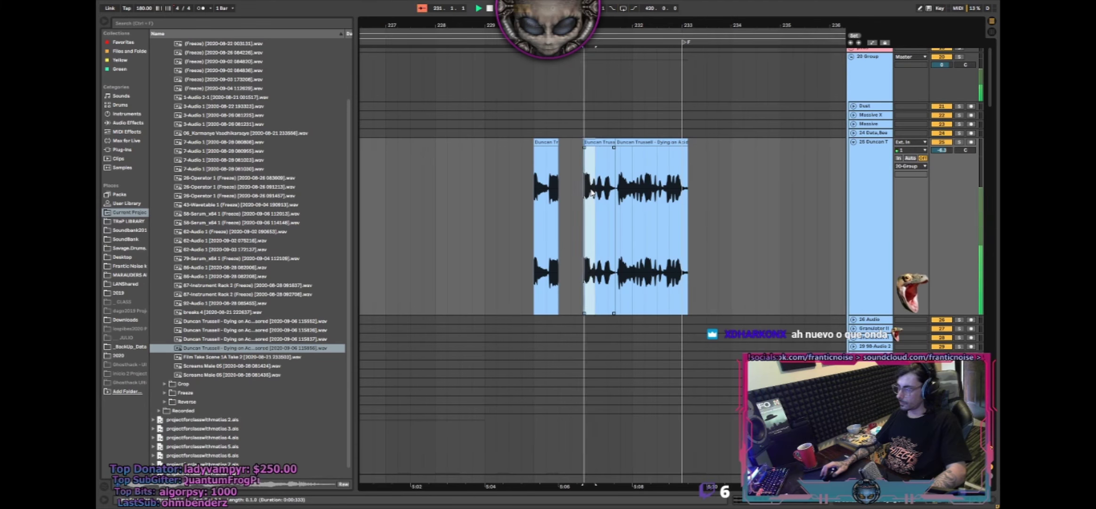
drag(596, 192, 588, 192)
key(Delete)
key(space)
- Try closing the gap by moving the first vocal fragment up against the remaining Duncan Trussell clips, and listen to it
click(587, 142)
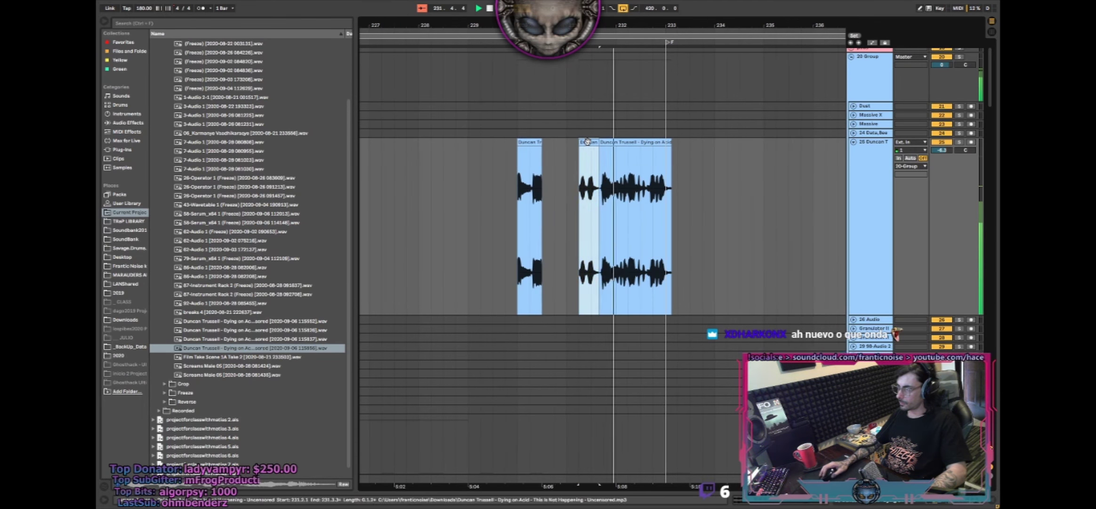
drag(525, 143, 561, 148)
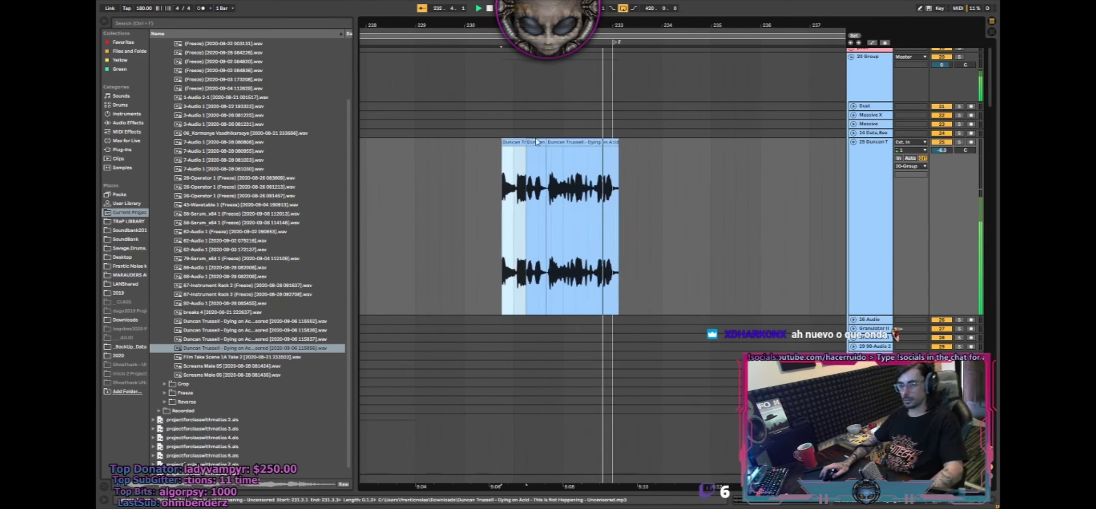
drag(455, 175, 559, 165)
click(500, 166)
key(space)
key(space)
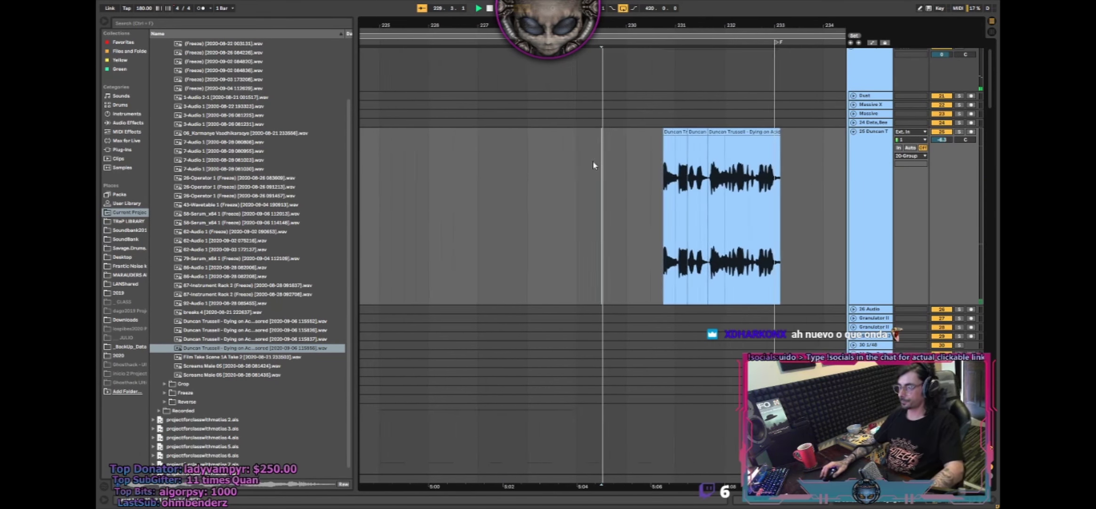
click(762, 133)
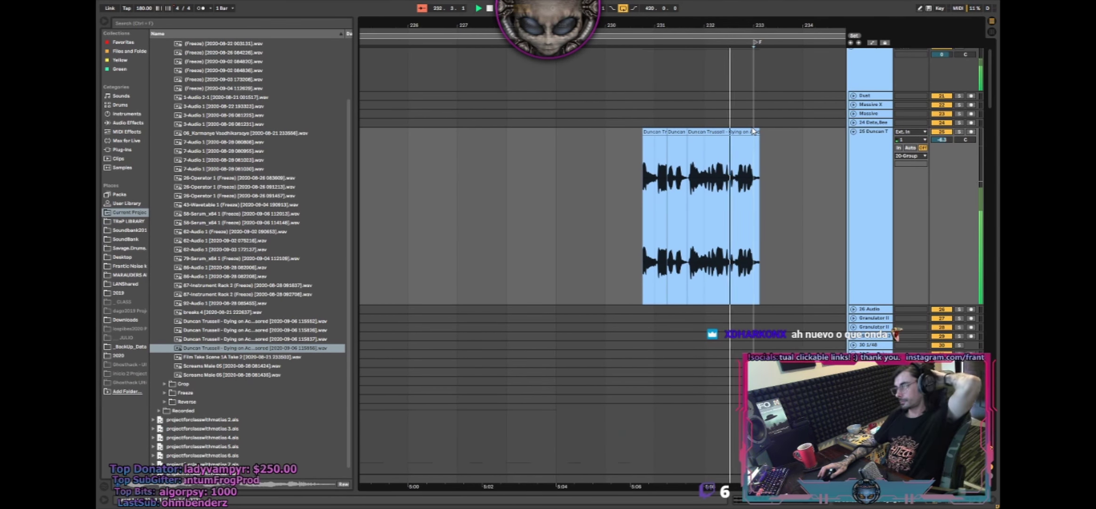
- Undo the vocal fragment's move and the cuts made in the first Duncan Trussell clip
key(ctrl+z)
key(ctrl+z)
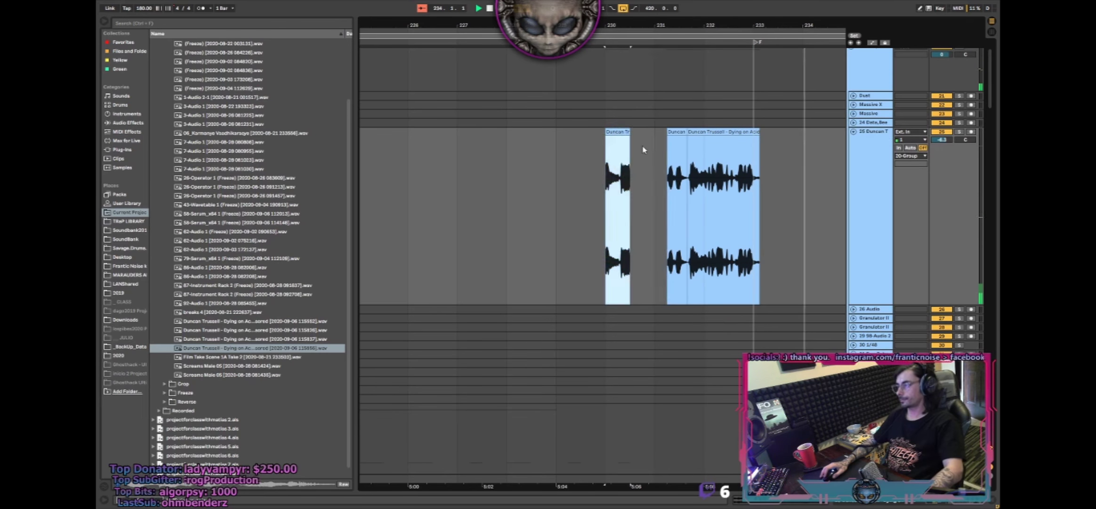
scroll(643, 264, down, 6)
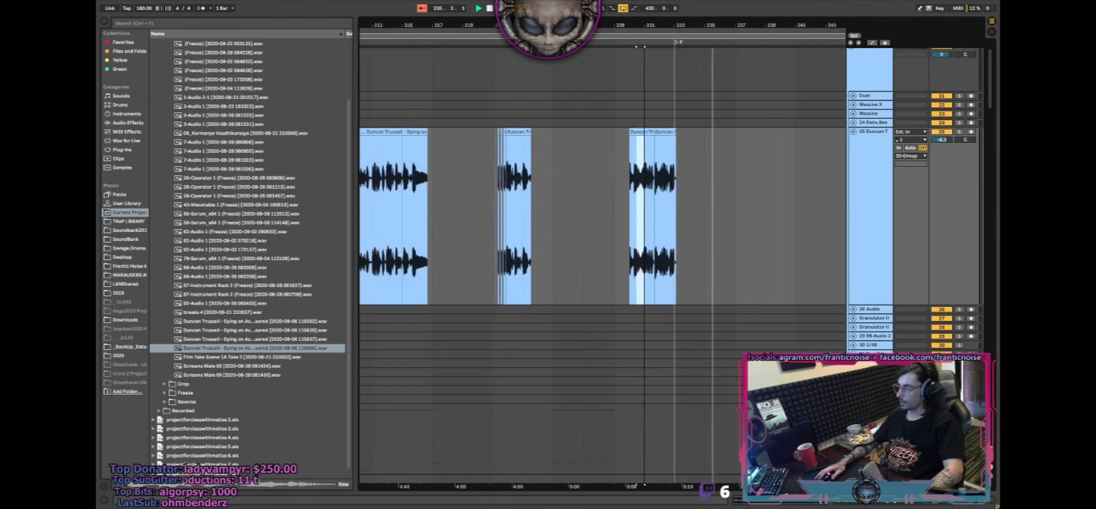
- Select all the tracks inside the leads 2 group and fold them
drag(710, 310, 633, 247)
scroll(633, 245, down, 15)
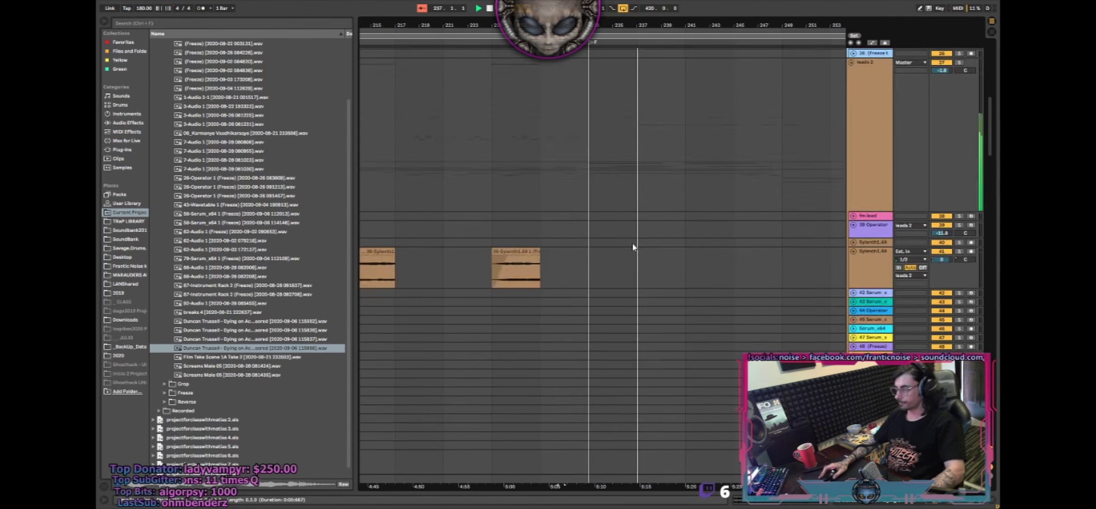
click(887, 266)
key(ctrl+a)
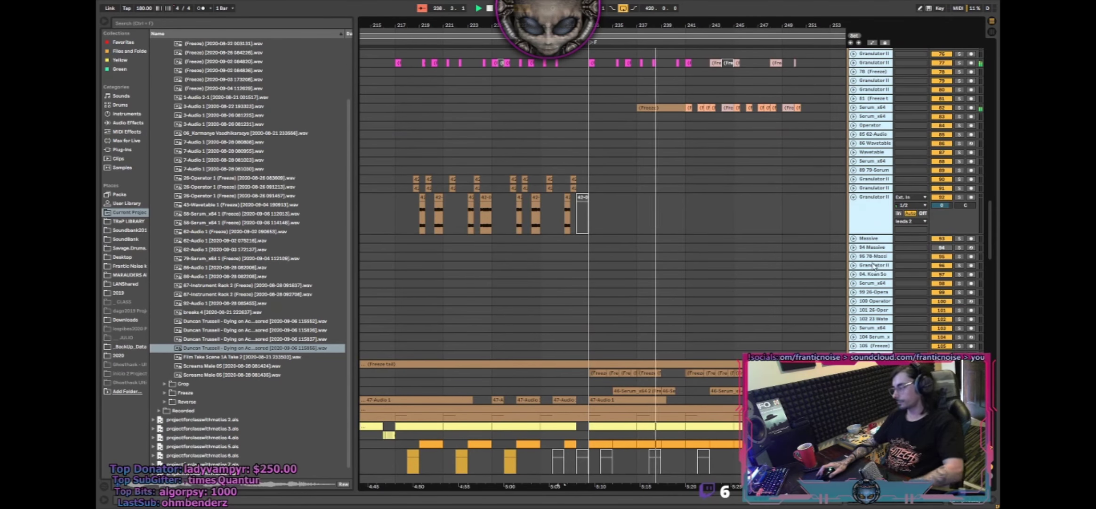
key(u)
scroll(726, 260, down, 5)
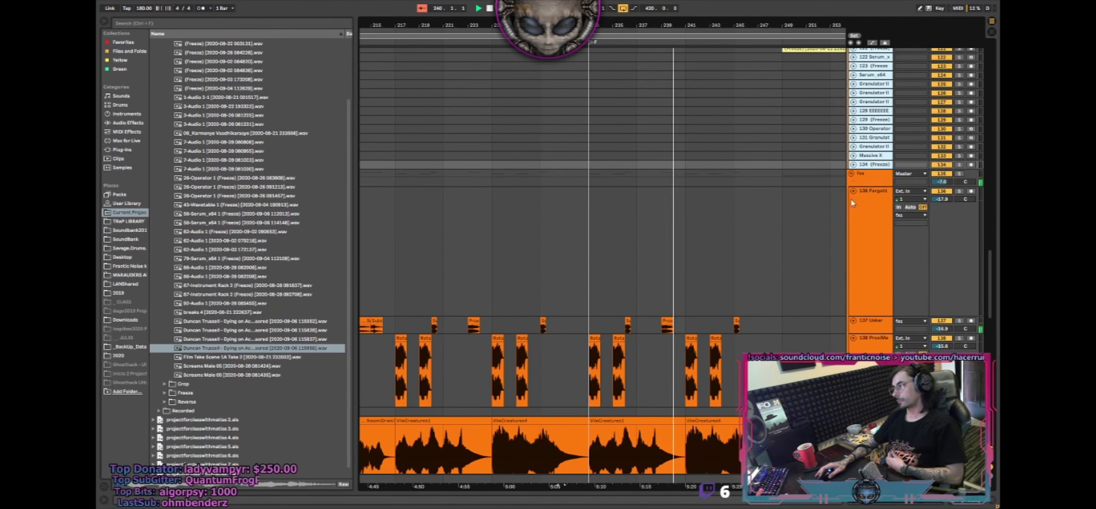
- Fold the fxs group and set the arrangement loop to bars 233 through 249
click(851, 175)
drag(589, 147, 765, 158)
key(ctrl+l)
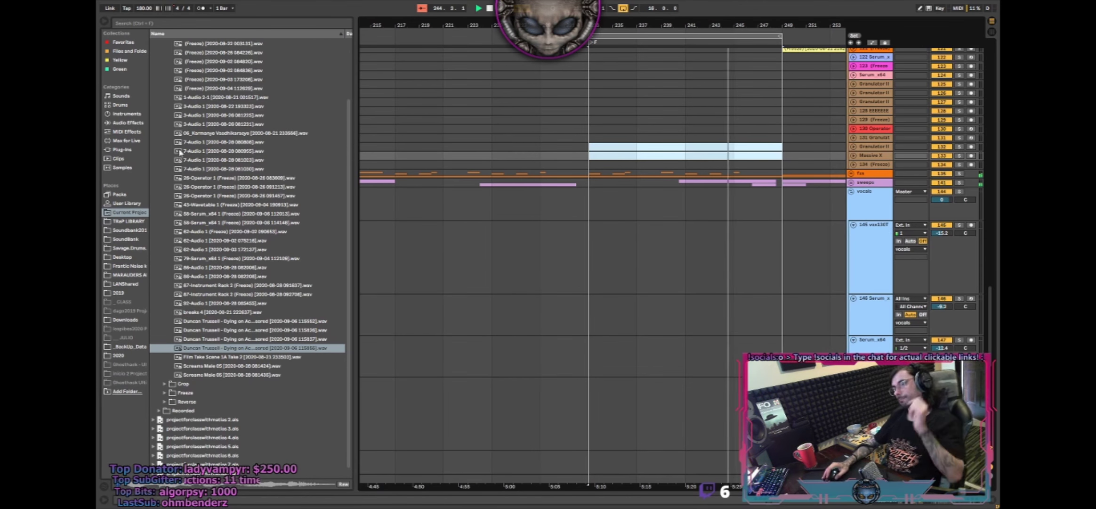
- Browse the saved Instrument Rack presets and load Serum StretchGlitch v2.adg onto a new MIDI track below Massive X
click(127, 113)
click(154, 96)
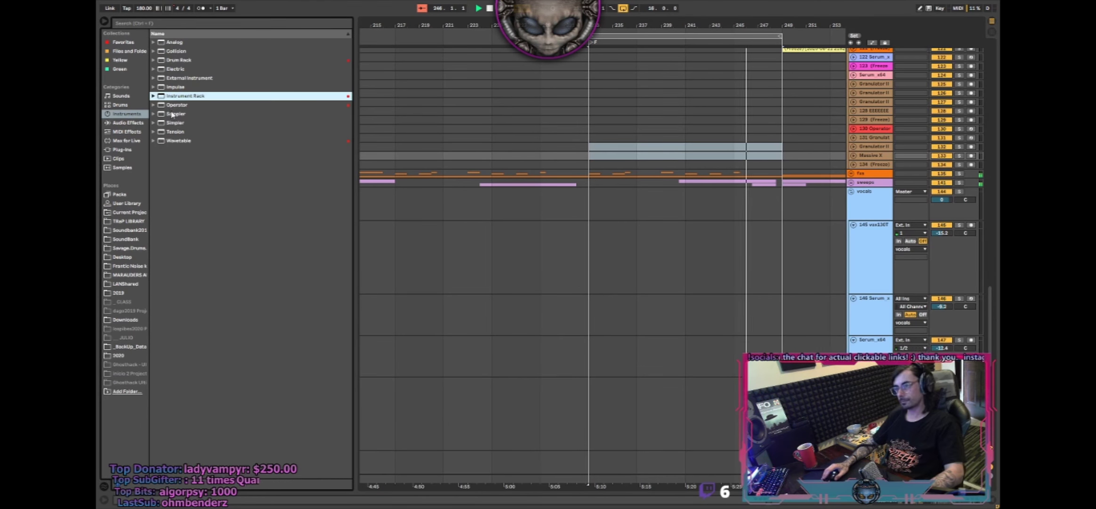
scroll(188, 148, down, 10)
scroll(189, 149, down, 5)
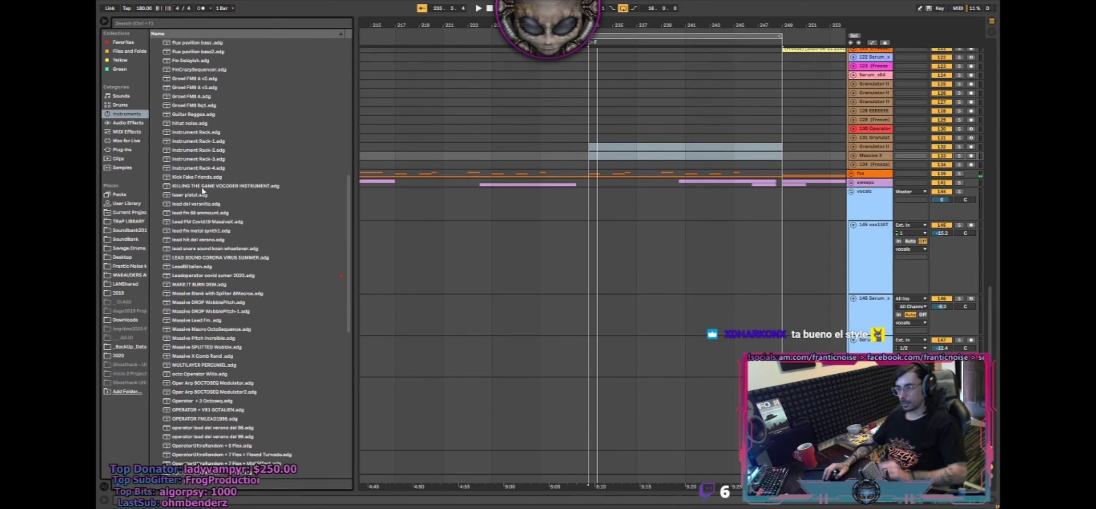
scroll(245, 198, down, 3)
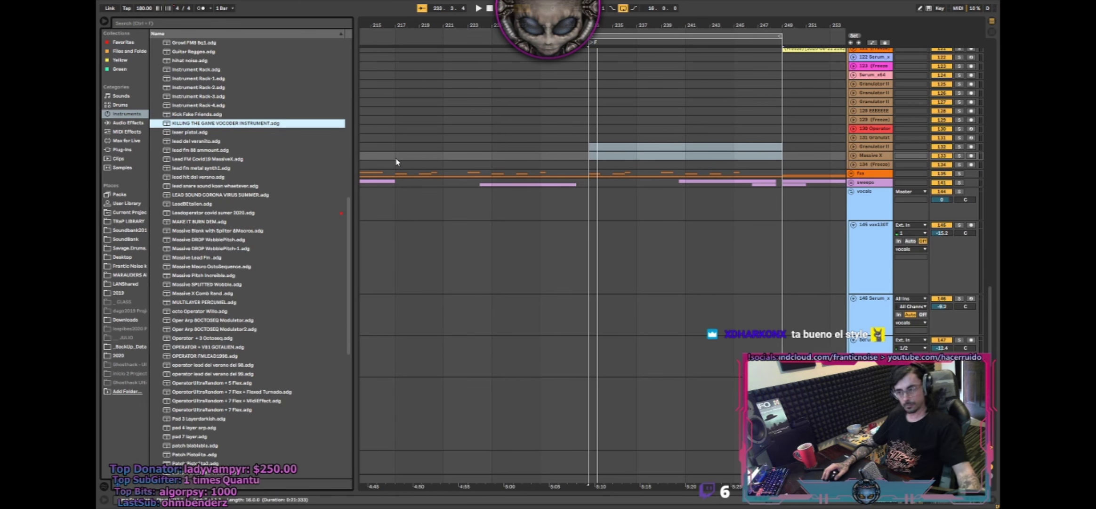
scroll(239, 191, down, 1)
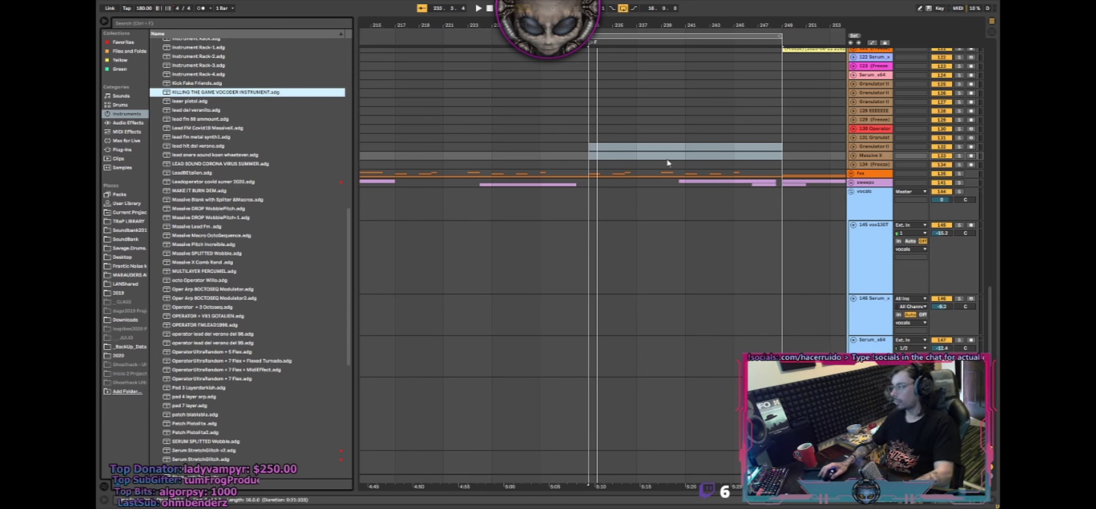
scroll(272, 251, down, 5)
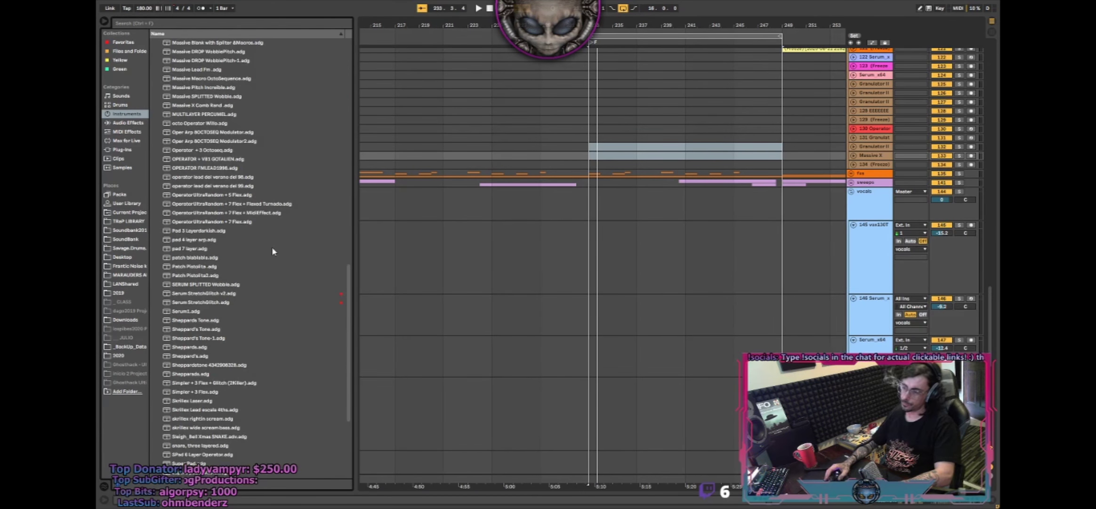
scroll(272, 251, down, 1)
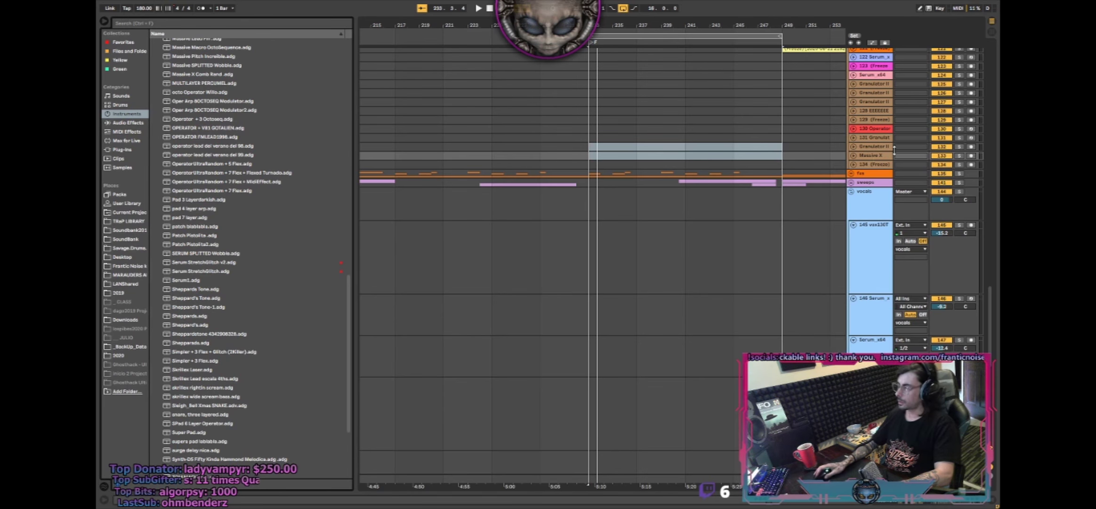
right_click(874, 157)
click(897, 239)
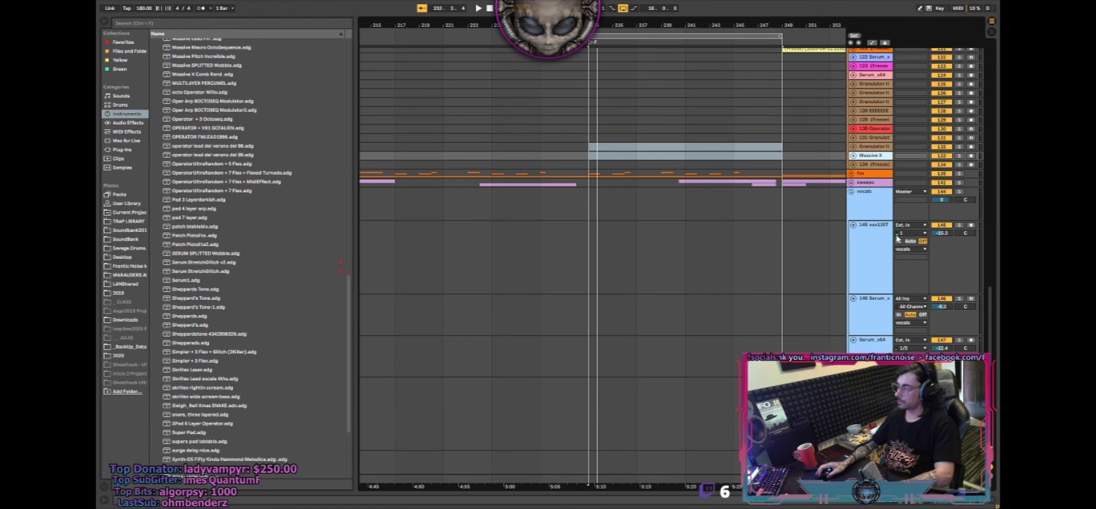
key(ctrl+shift+t)
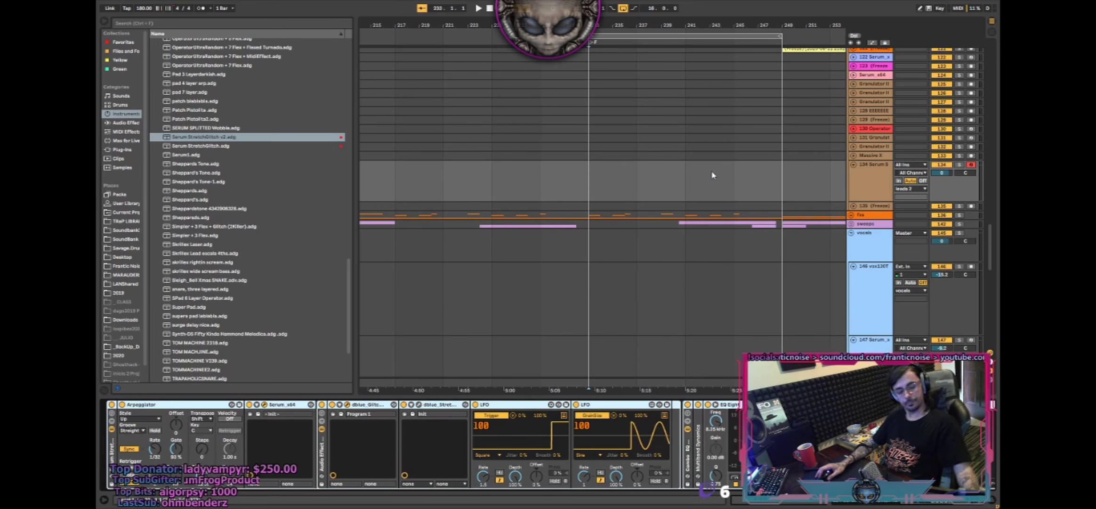
- Create a four-bar MIDI clip at bar 233 on the new Serum track and draw an F3 note spanning it
drag(614, 171, 654, 173)
key(ctrl+shift+m)
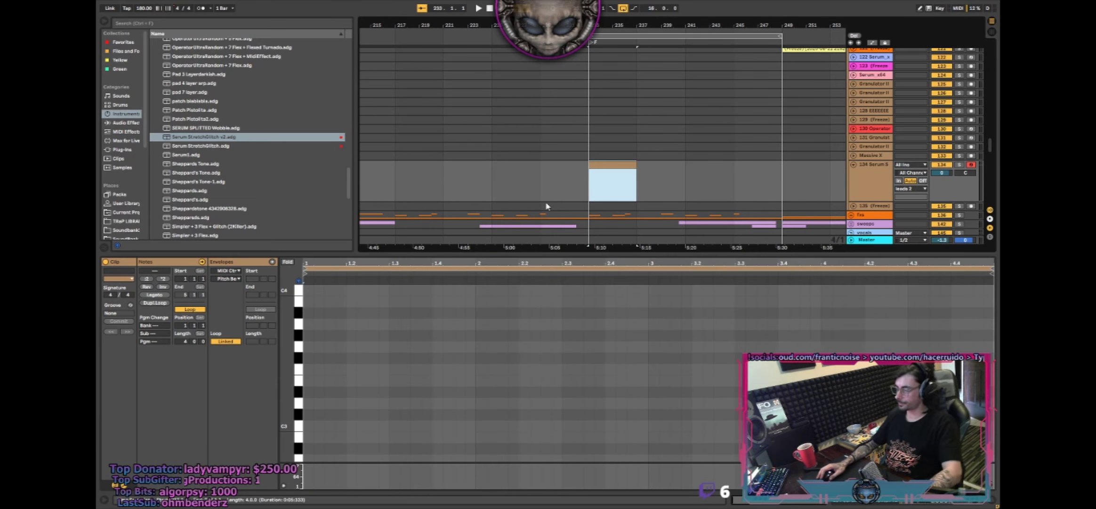
click(311, 371)
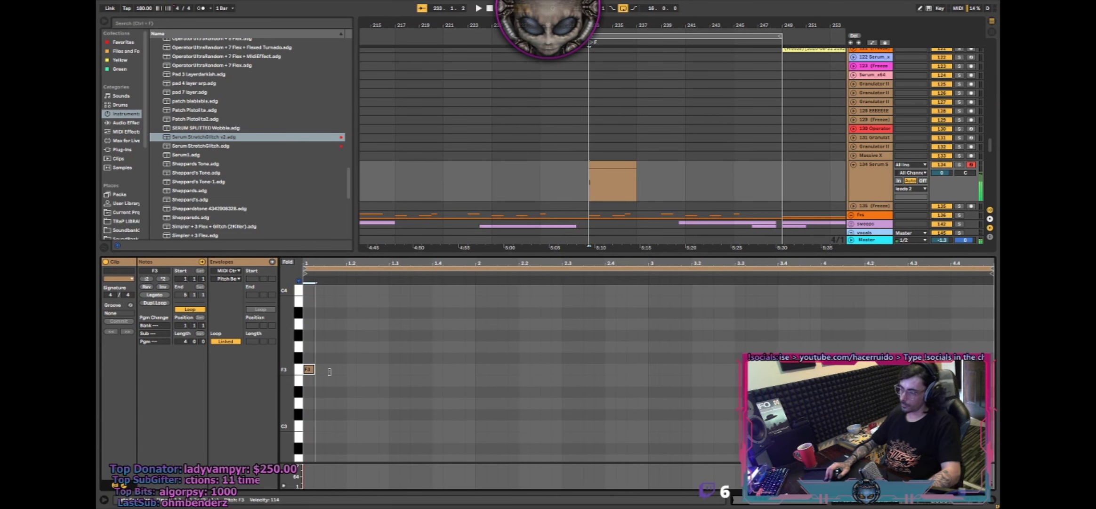
drag(330, 372, 985, 372)
- Transpose the clip's note up one octave to F4 during playback, and return to the Serum track's devices
key(space)
click(617, 166)
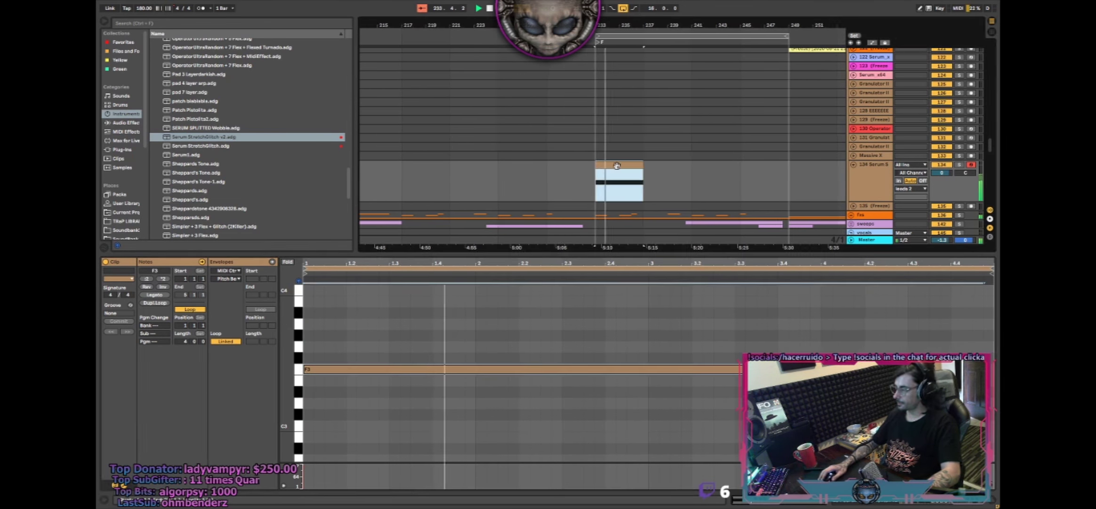
click(514, 347)
key(ctrl+a)
key(shift+Up)
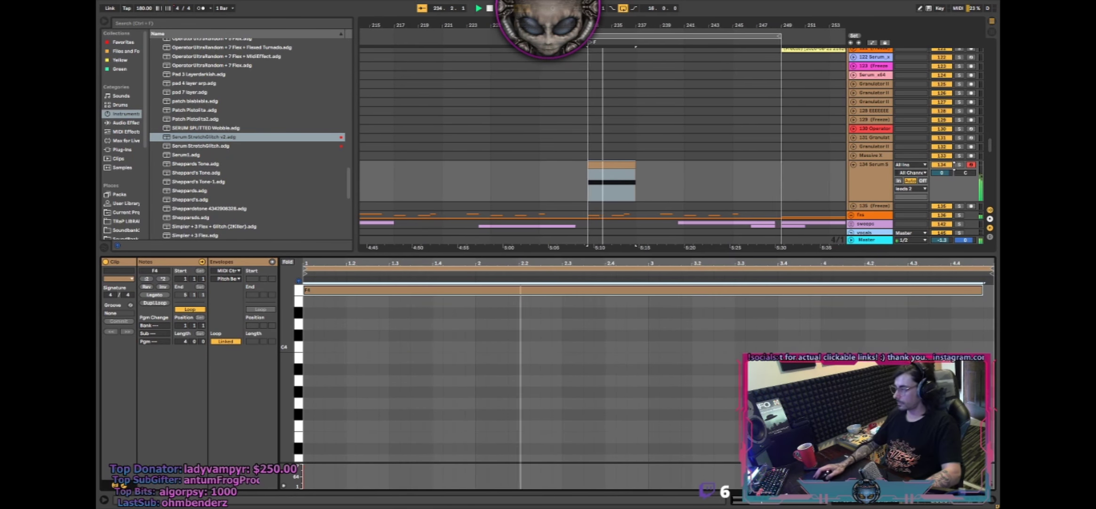
key(shift+Tab)
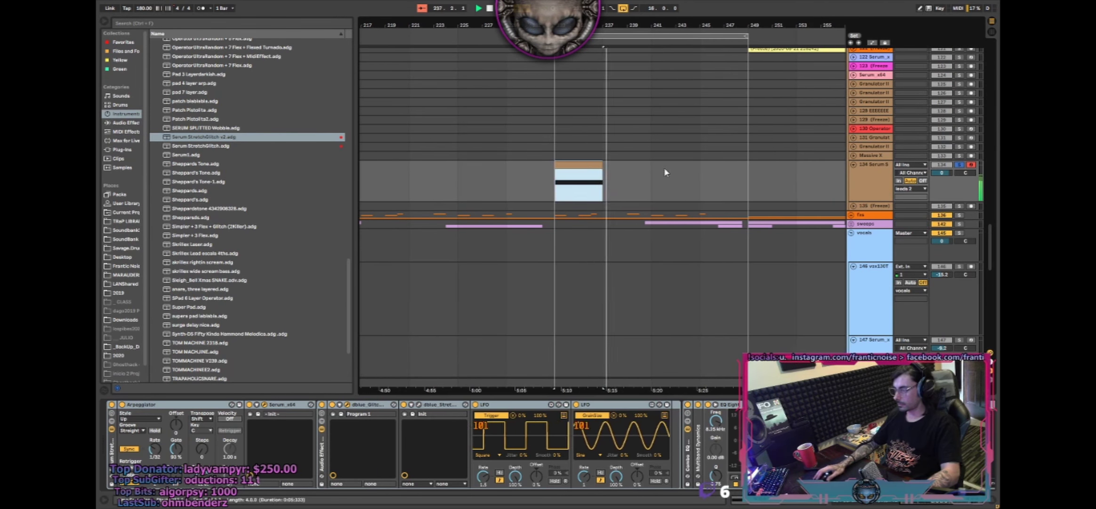
- Duplicate the Serum clip until it fills the loop up to bar 249, unsolo the track and unfold its Multiband Dynamics device
key(ctrl+d)
click(959, 164)
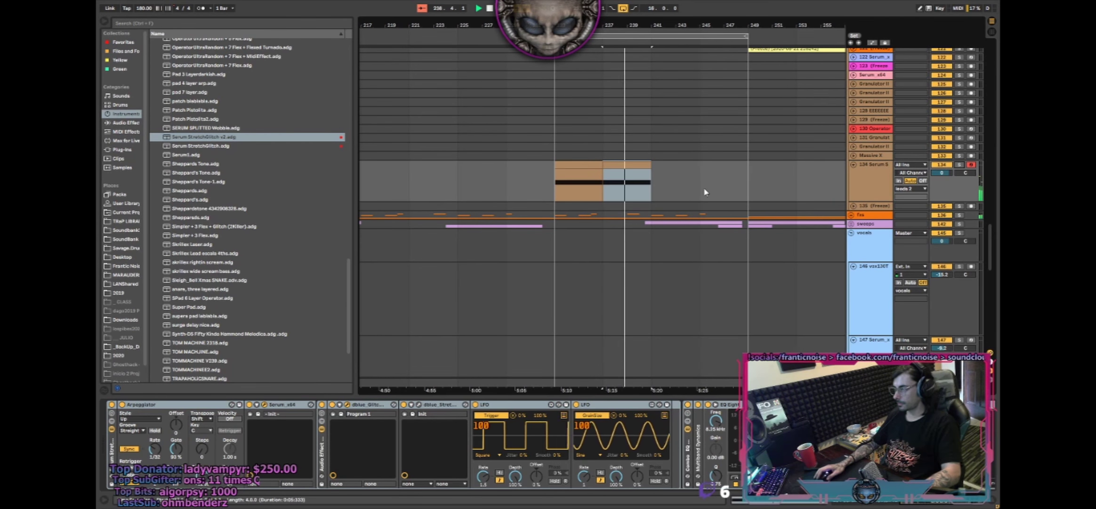
double_click(700, 433)
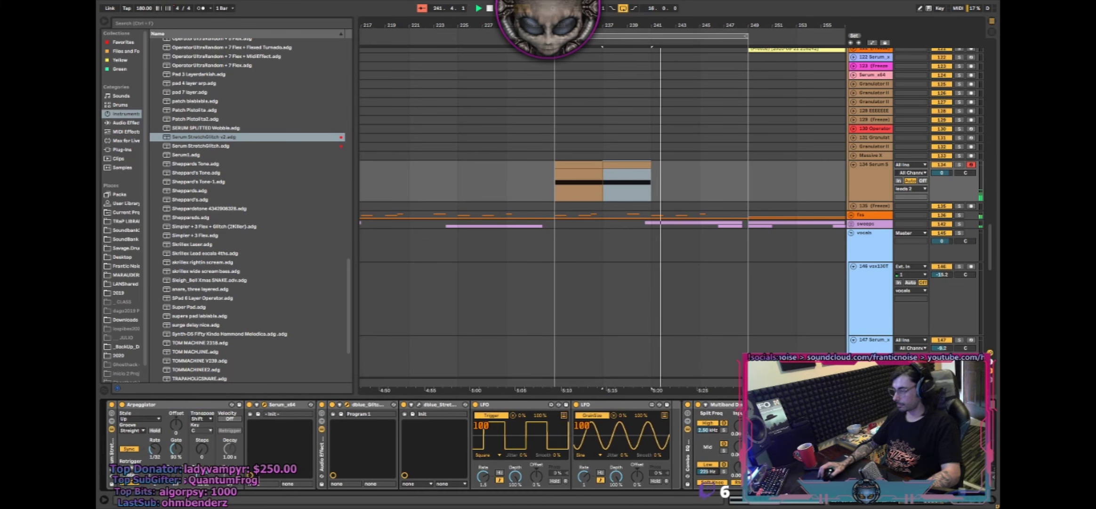
key(ctrl+d)
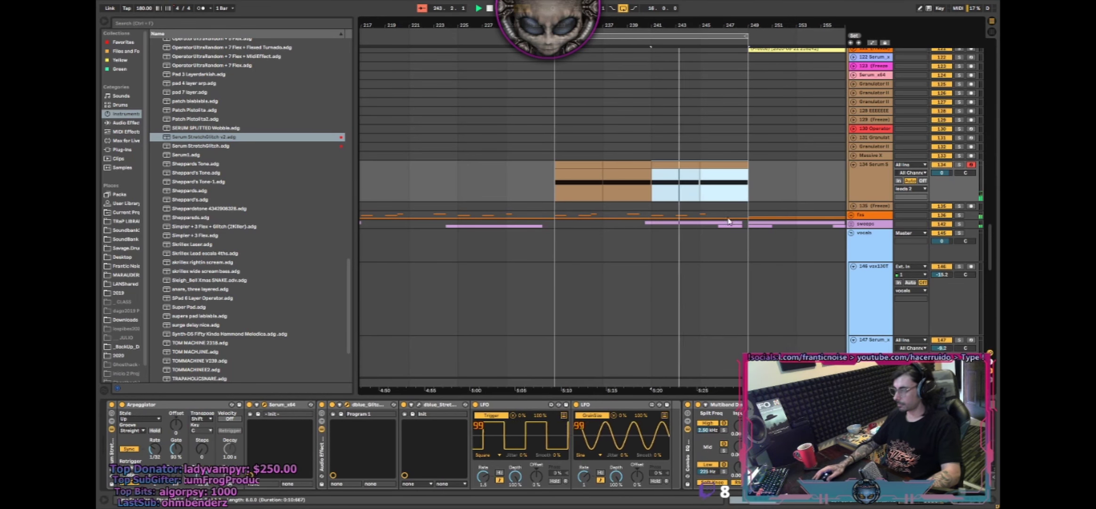
- Solo the new Serum track and set its second LFO waveform to Triangle
click(959, 165)
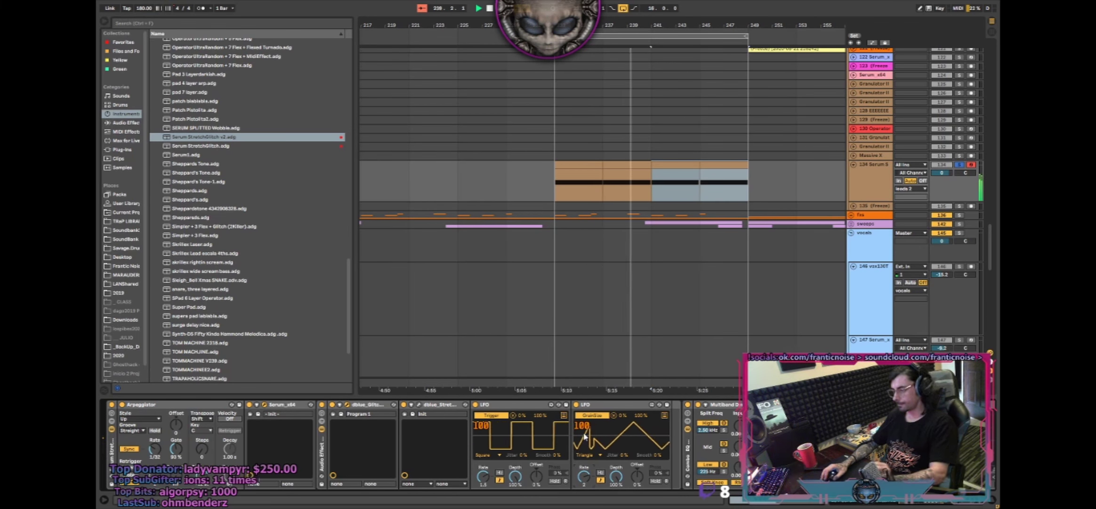
right_click(871, 175)
click(883, 237)
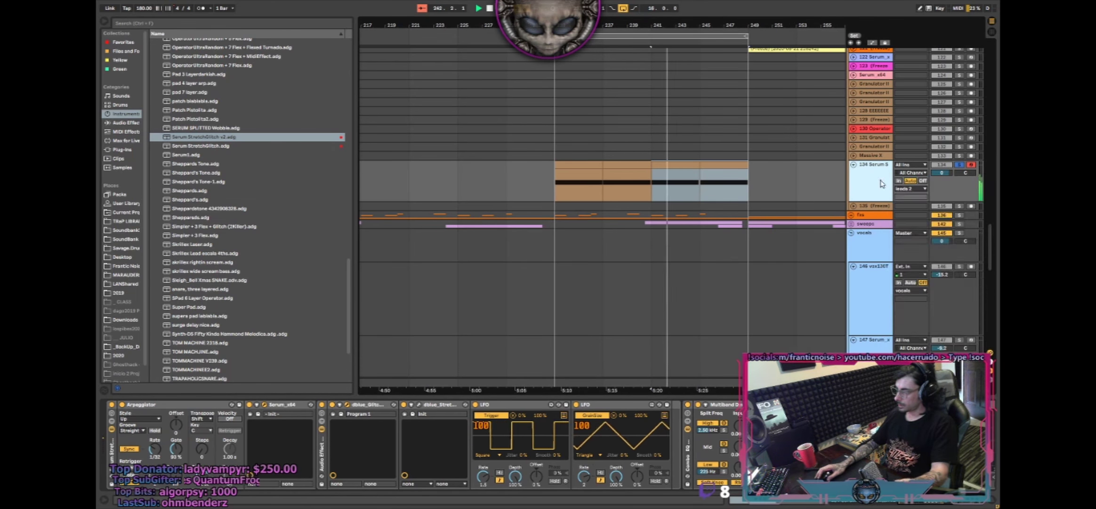
right_click(880, 178)
click(893, 235)
key(Return)
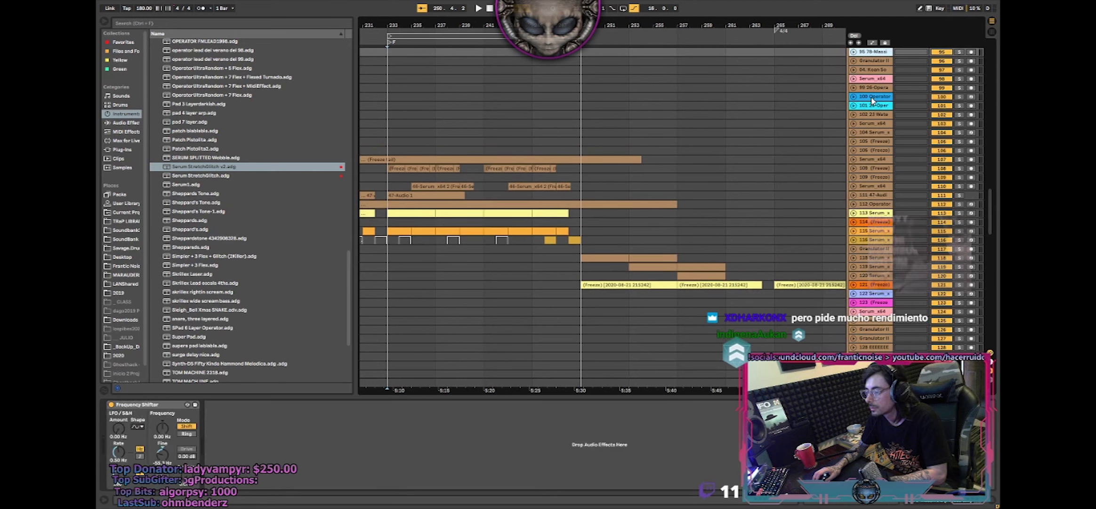
- Go up through the lead tracks one by one, checking their devices and clips from about track 95 to track 75
scroll(872, 100, up, 3)
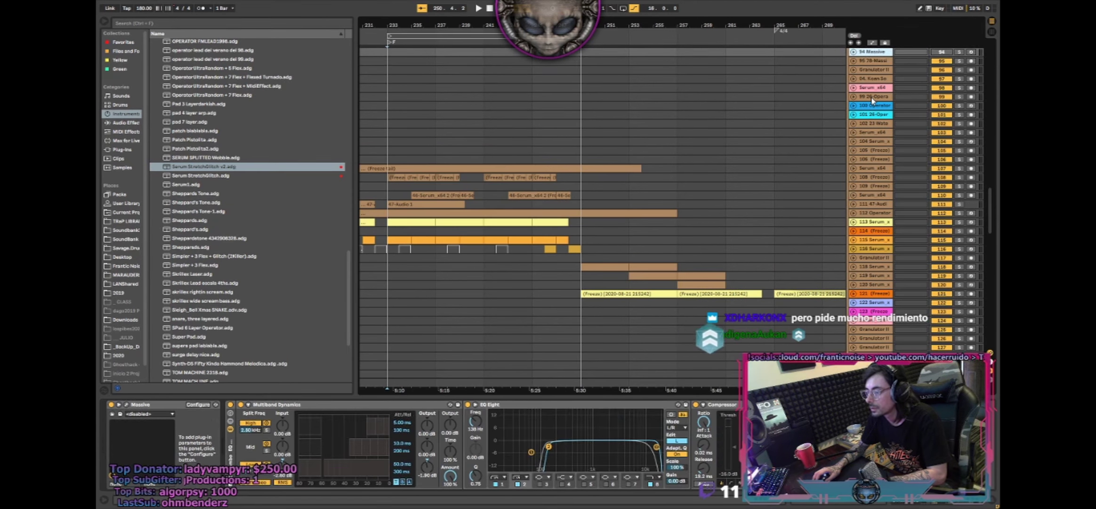
key(Up)
key(Up)
key(Up)
key(Up)
key(Up)
key(Up)
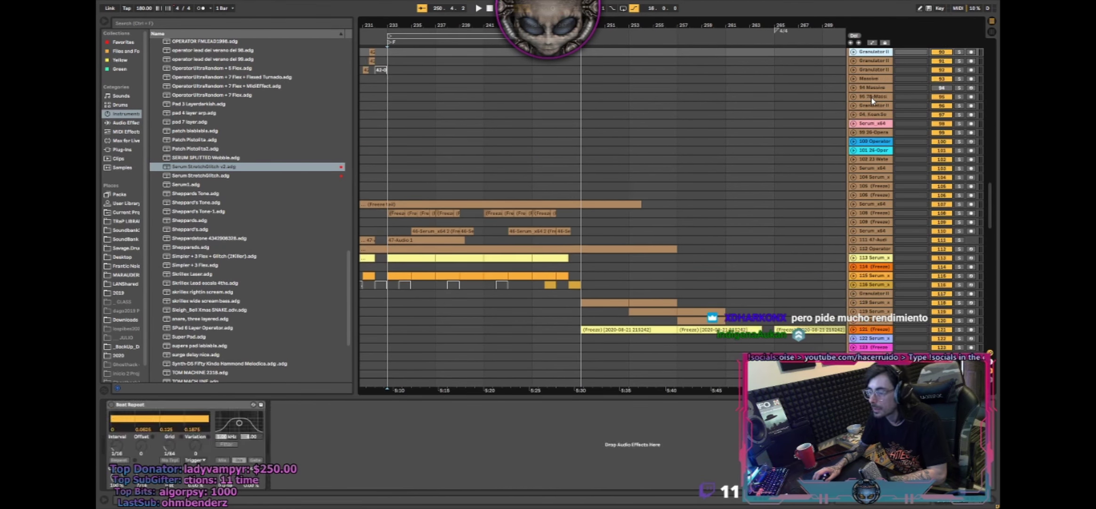
key(Up)
key(Up)
key(Up)
key(Up)
key(Up)
key(Up)
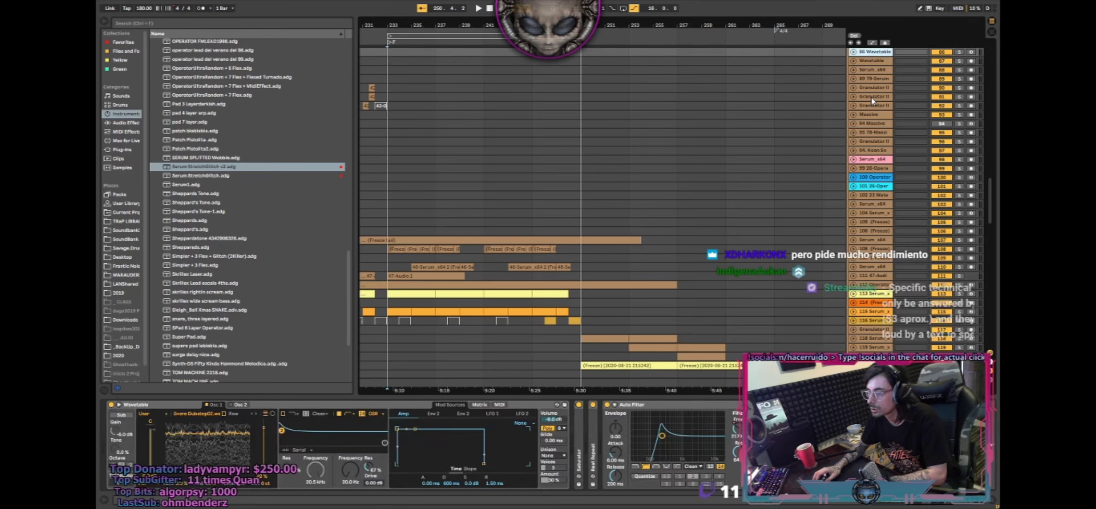
key(Up)
key(Up)
key(Up)
key(Up)
key(Up)
key(Up)
key(Up)
key(Up)
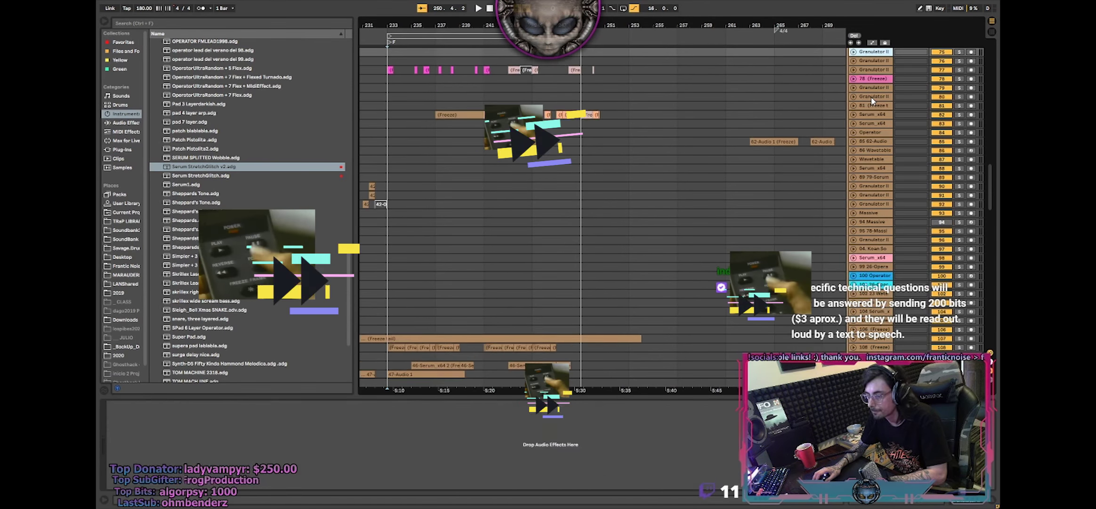
- Listen to the section with the 78-Massive clip and move the F locator to bar 197
right_click(869, 239)
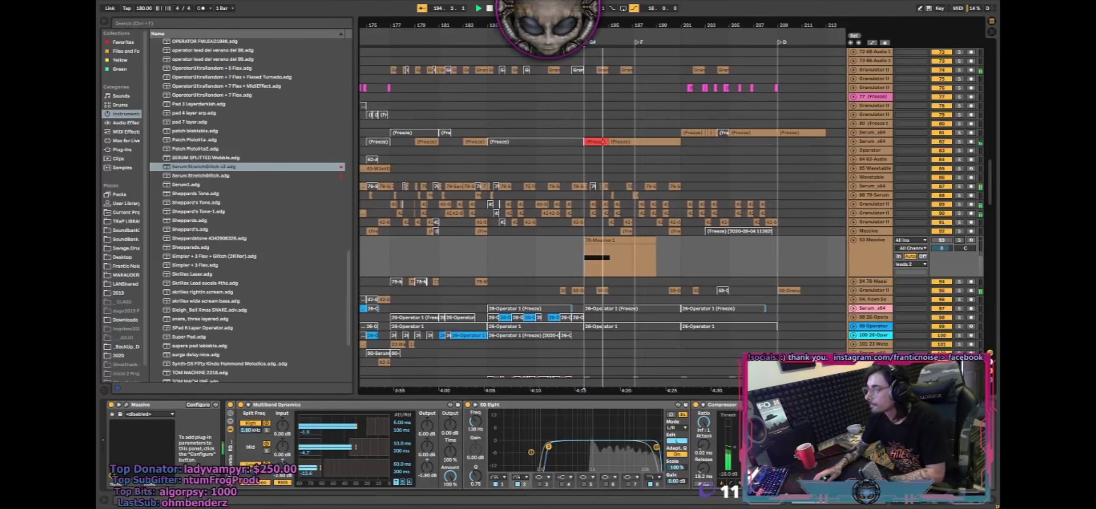
drag(596, 26, 600, 116)
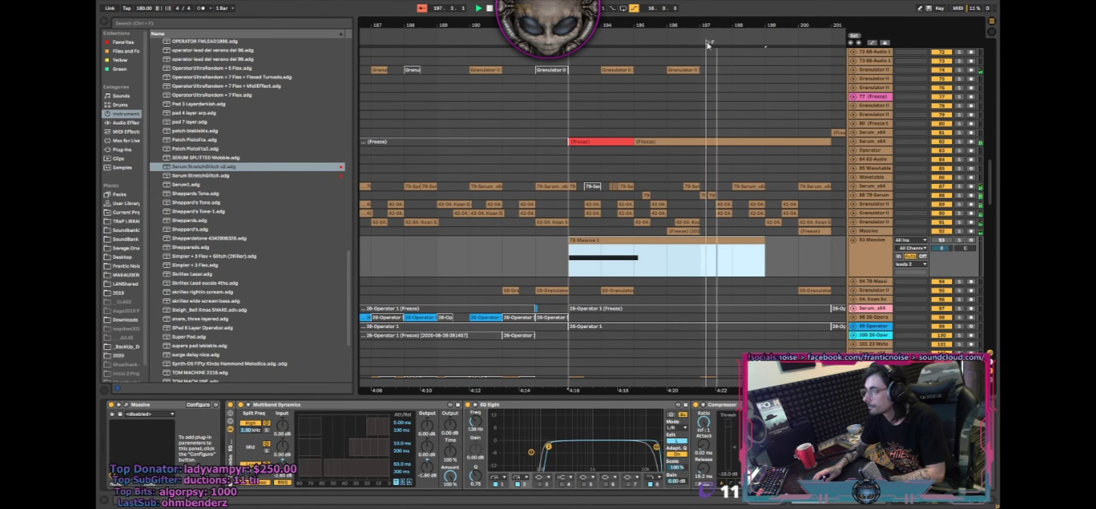
drag(708, 45, 702, 46)
scroll(668, 159, down, 5)
scroll(668, 159, up, 5)
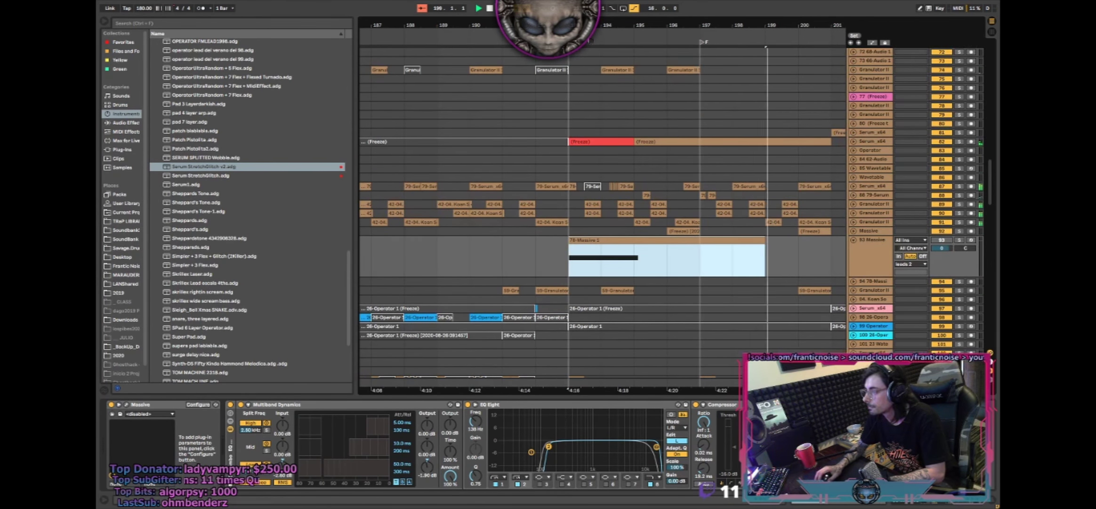
drag(590, 26, 589, 3)
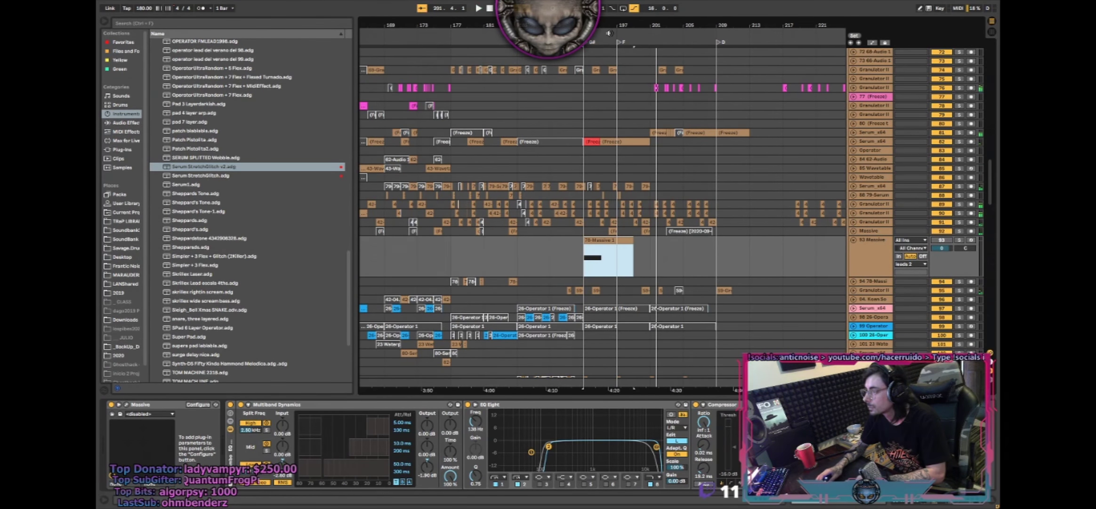
- Examine the tracks playing around bars 185 to 225, including the Serum_x64 track with the red frozen clip
scroll(595, 222, down, 15)
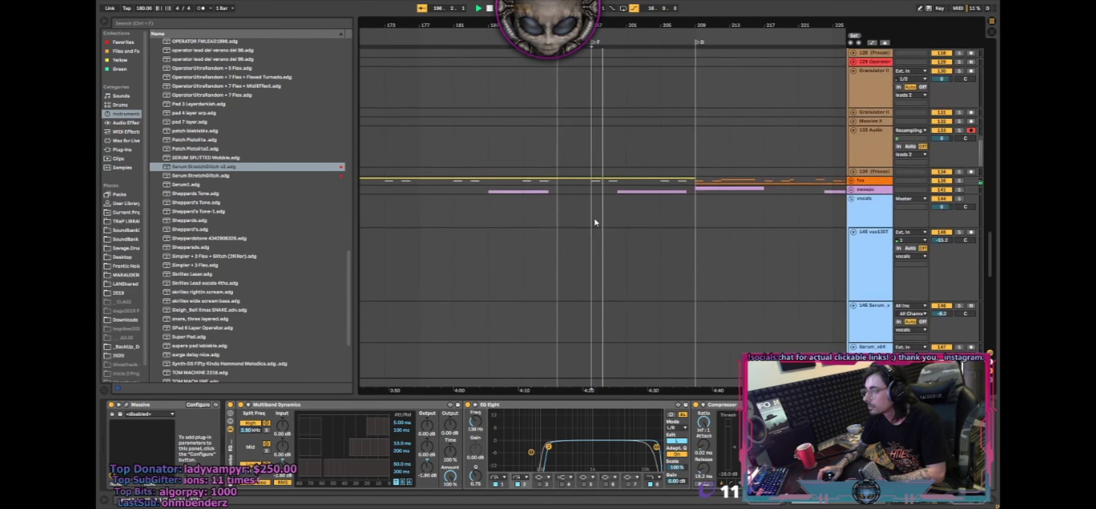
scroll(595, 222, down, 3)
scroll(595, 222, up, 15)
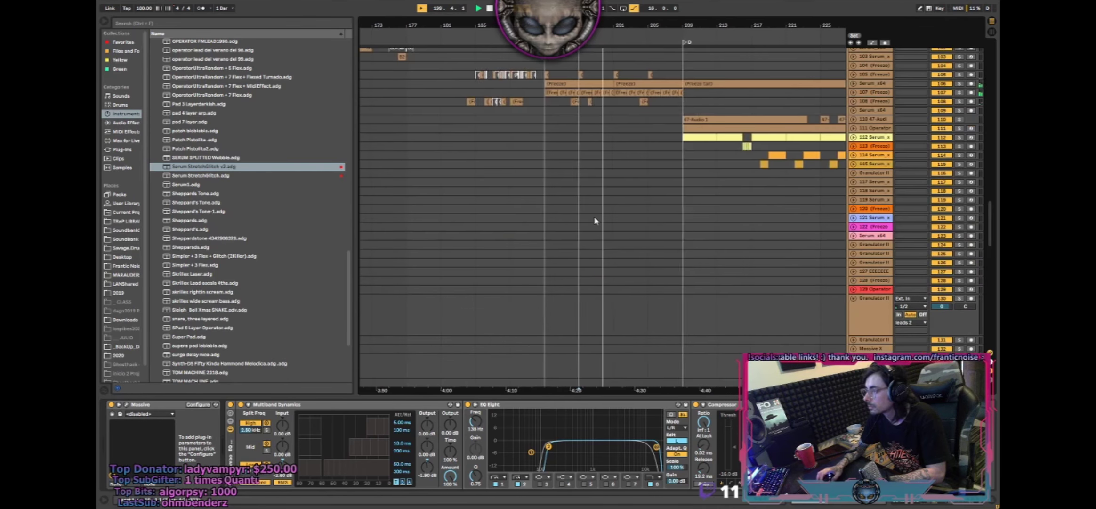
scroll(595, 222, up, 20)
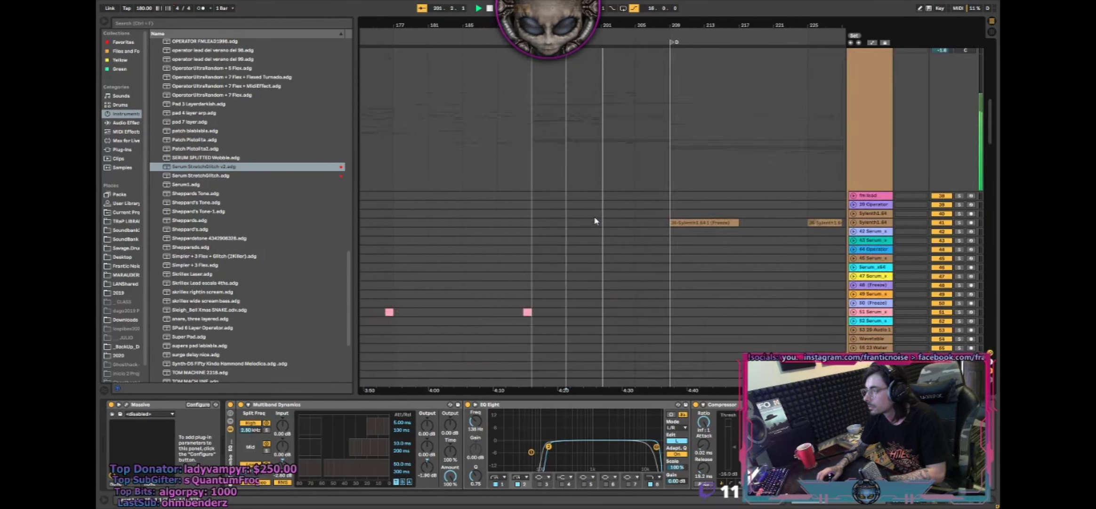
scroll(595, 221, up, 10)
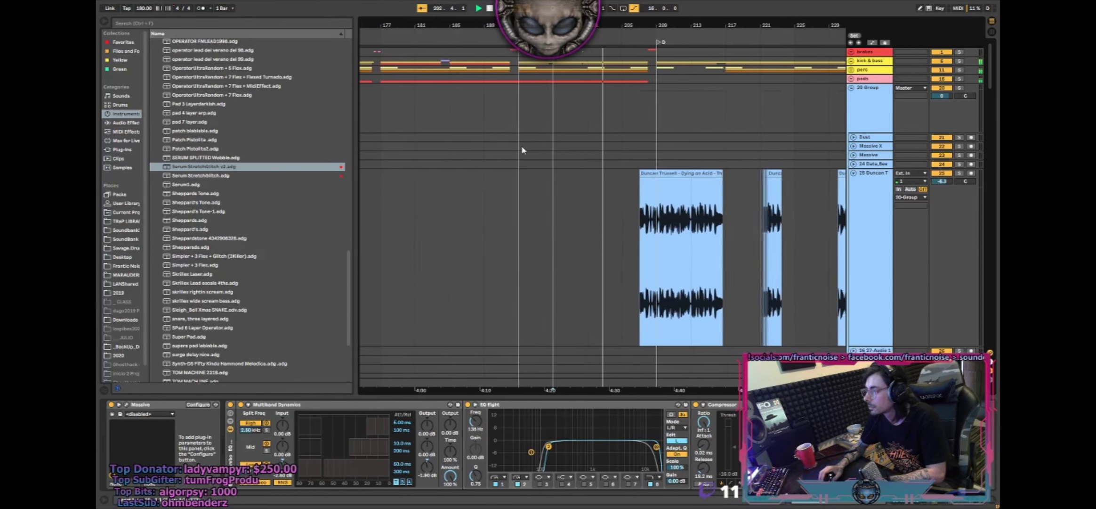
scroll(611, 127, down, 20)
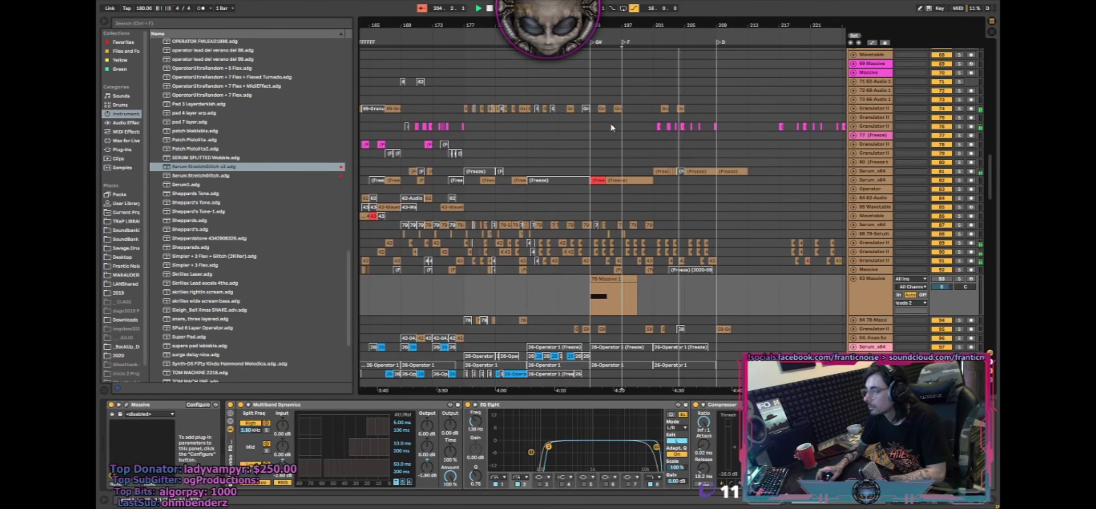
click(853, 180)
click(853, 180)
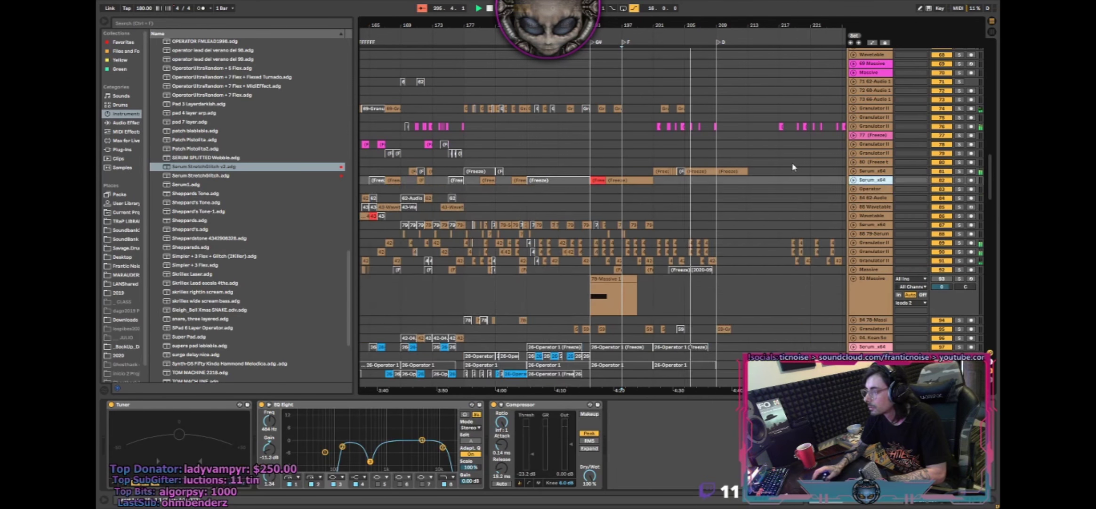
scroll(782, 164, down, 5)
scroll(753, 155, up, 5)
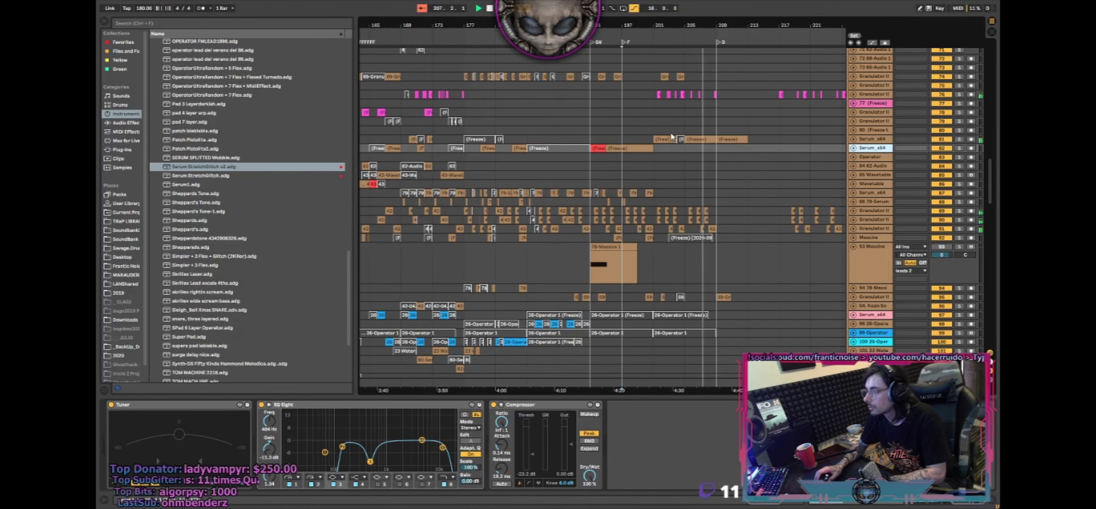
drag(597, 26, 607, 25)
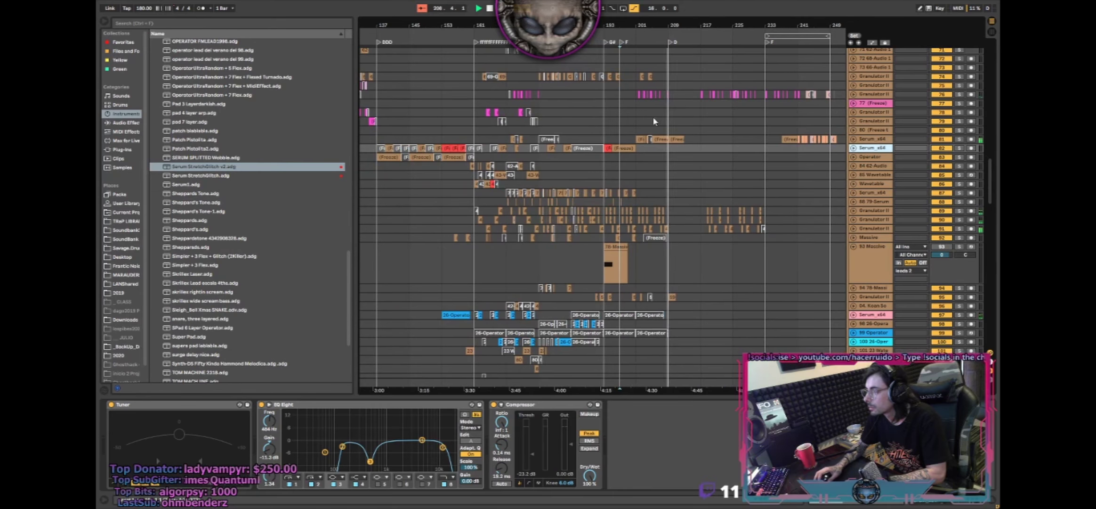
- Solo the resampled audio track 133 and colour its clip from bar 233 to 249 green
click(776, 170)
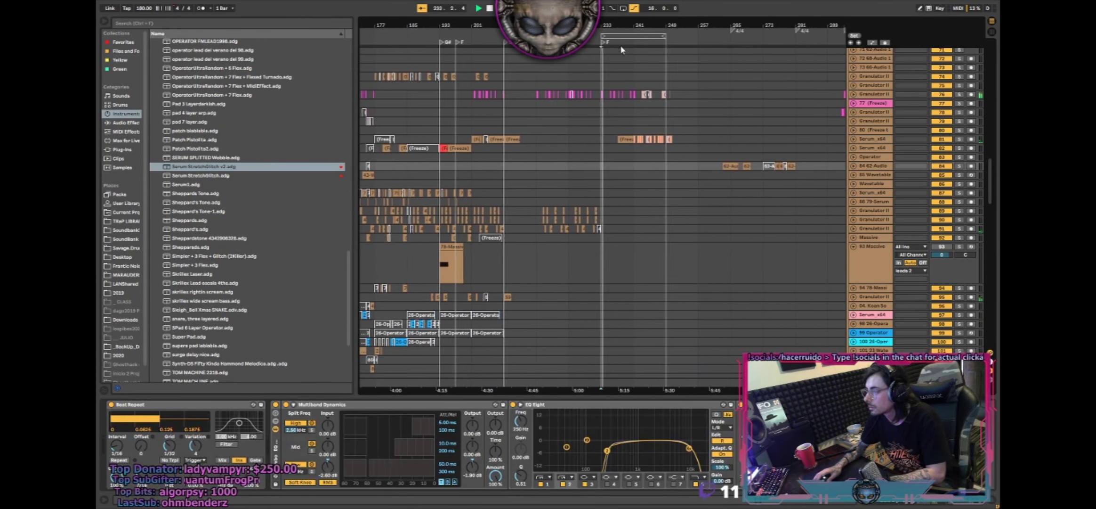
drag(608, 25, 610, 51)
scroll(628, 149, down, 10)
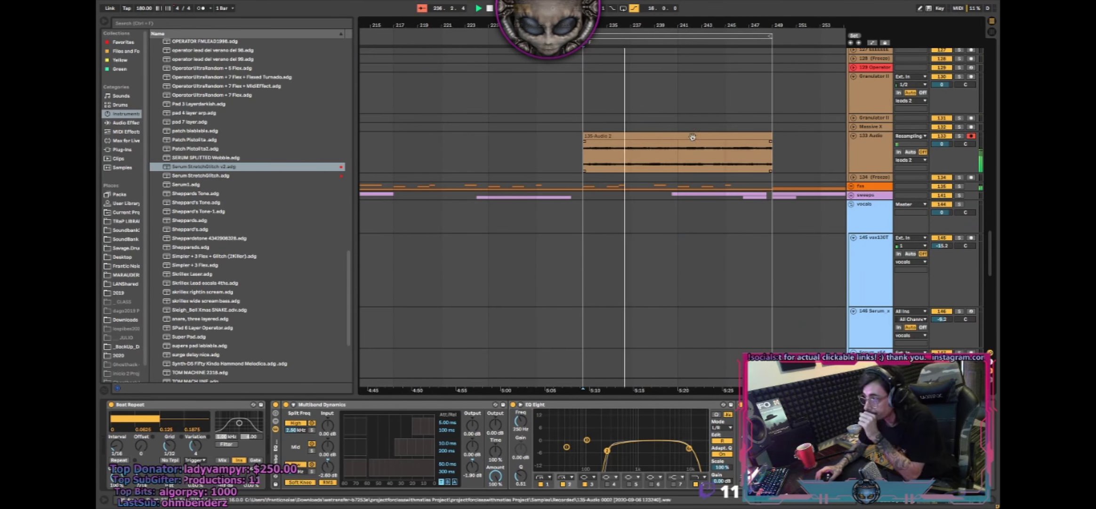
click(942, 136)
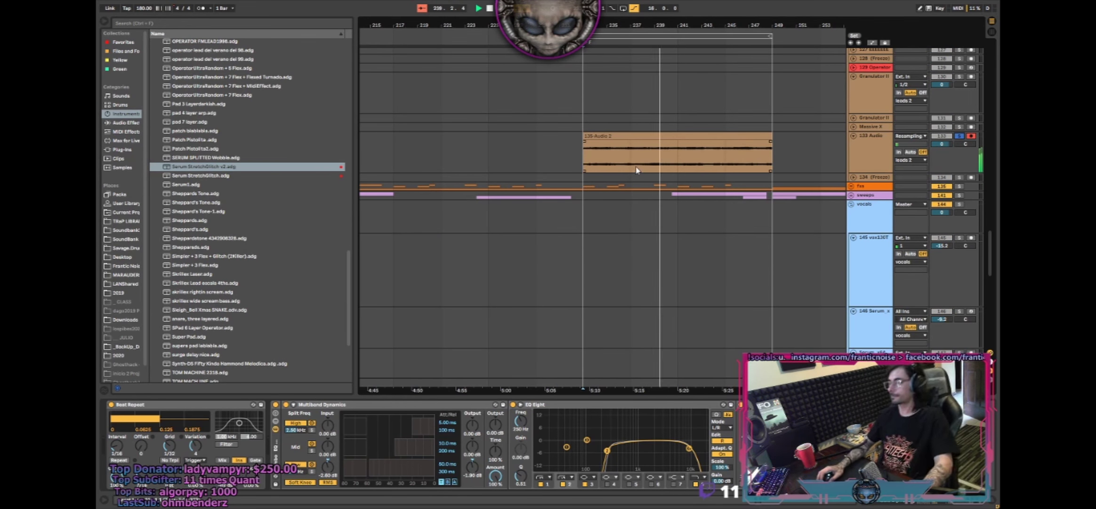
right_click(621, 138)
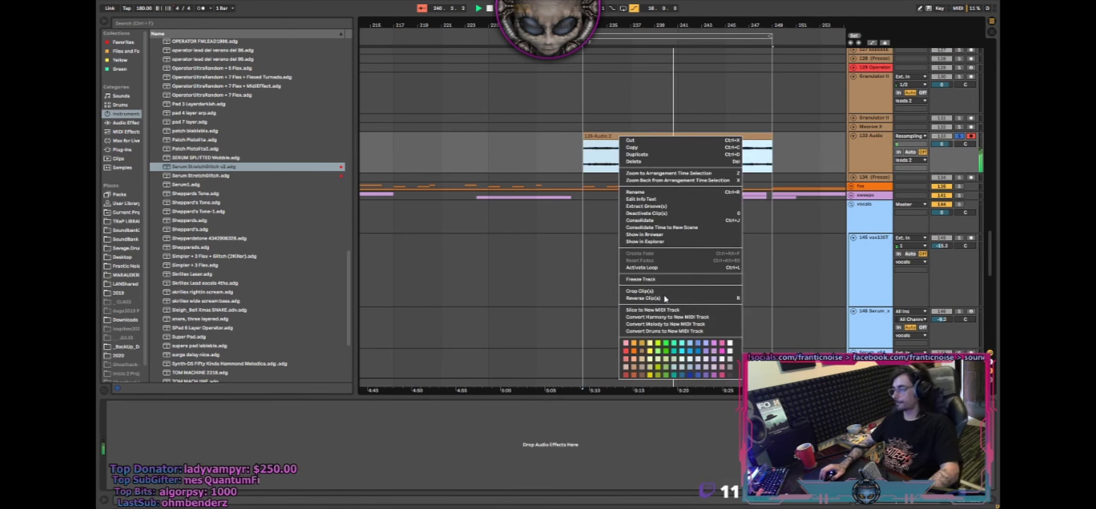
click(667, 351)
key(space)
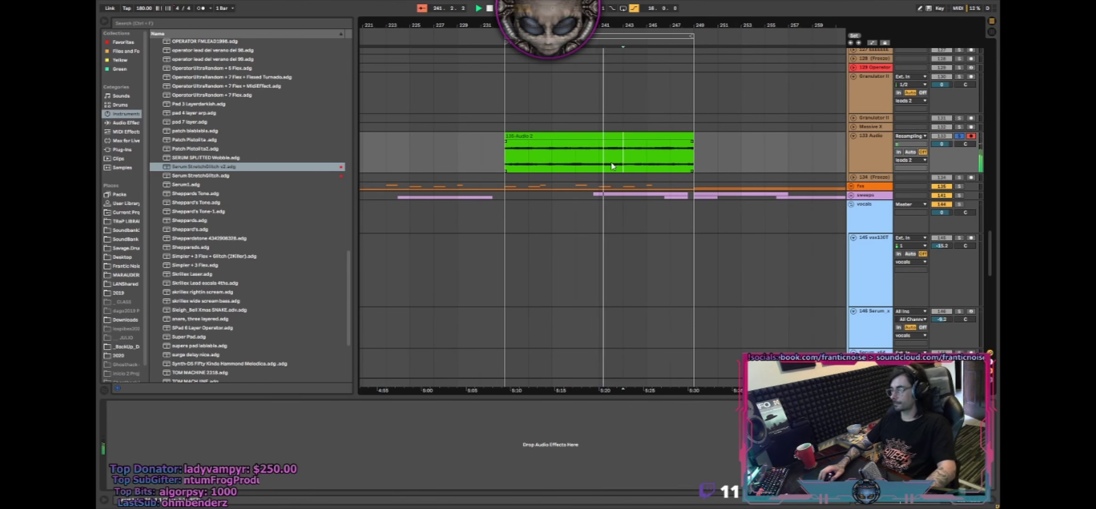
- Move the bar 239 slice of the green clip onto a new audio track below and extend the preceding clip to fill the gap
scroll(562, 85, up, 5)
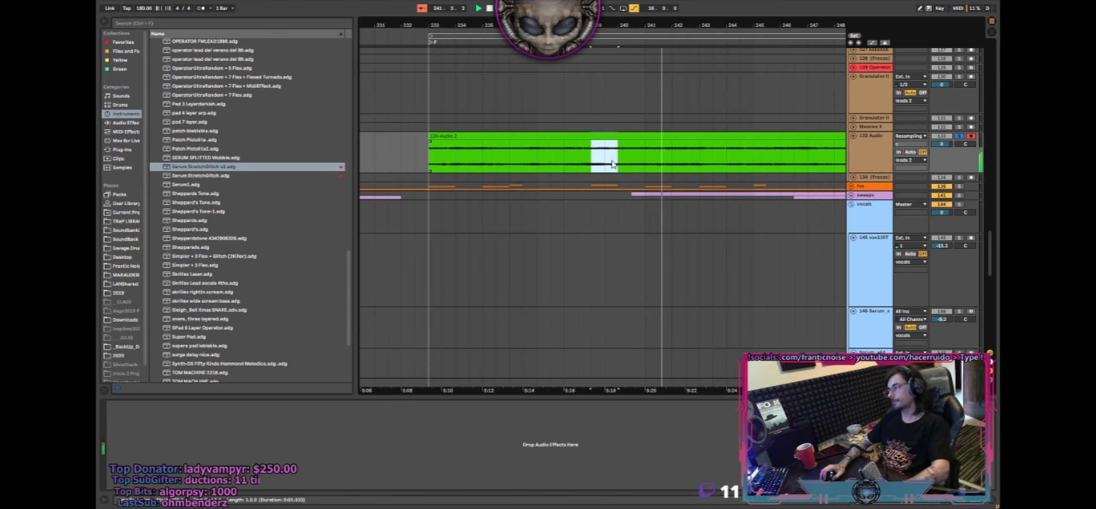
click(875, 147)
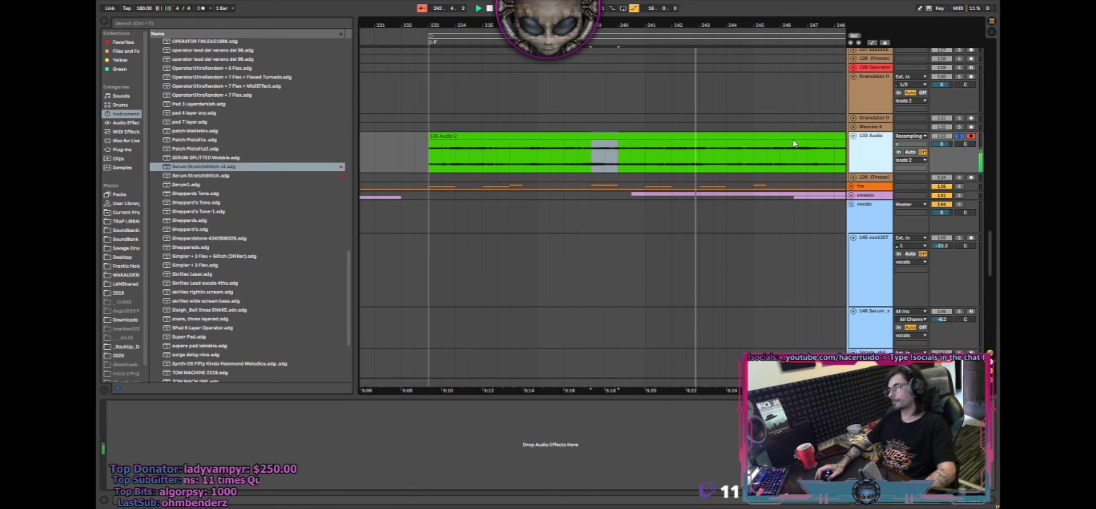
key(ctrl+t)
drag(617, 161, 592, 161)
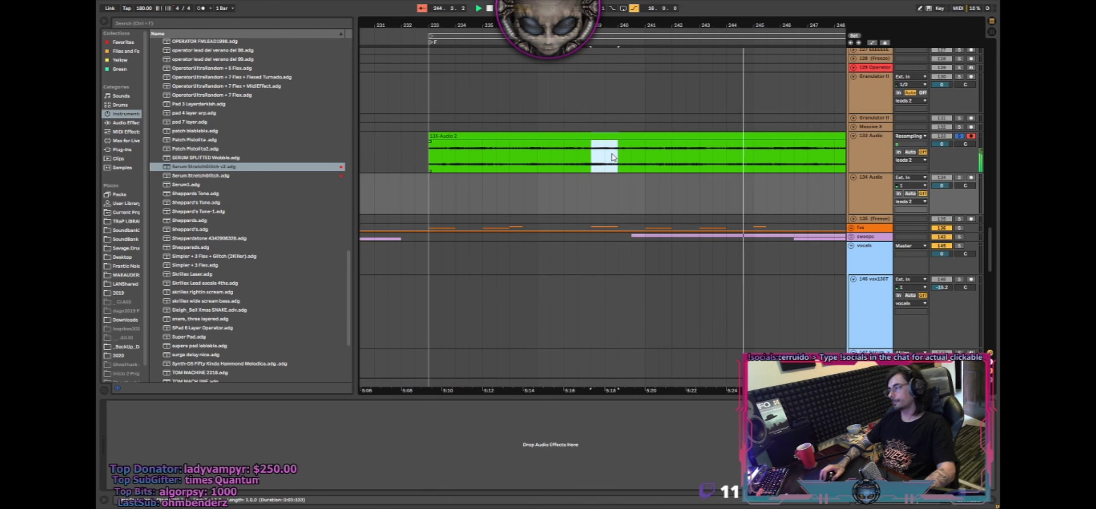
key(ctrl+x)
click(594, 208)
click(605, 152)
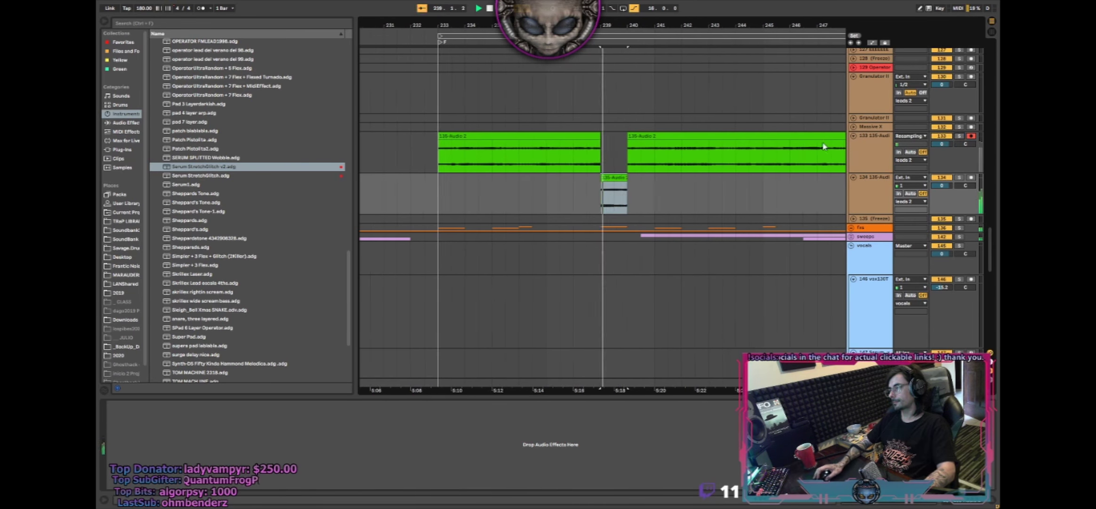
drag(591, 137, 620, 139)
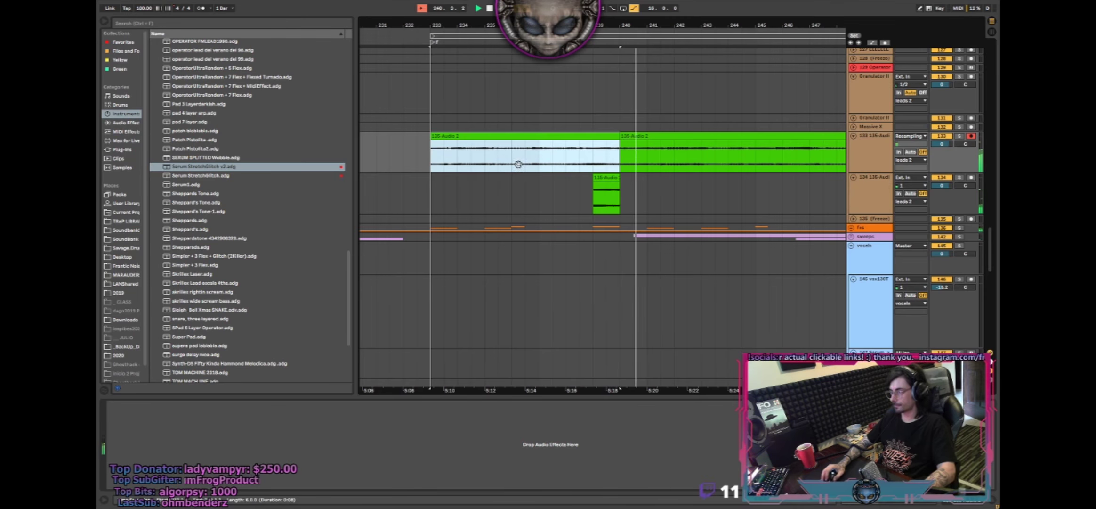
- Mute the resampled track 133 and move the one-bar slice on track 134 to bar 234
drag(543, 158, 570, 203)
click(936, 183)
key(space)
key(space)
scroll(574, 198, up, 5)
scroll(648, 185, down, 5)
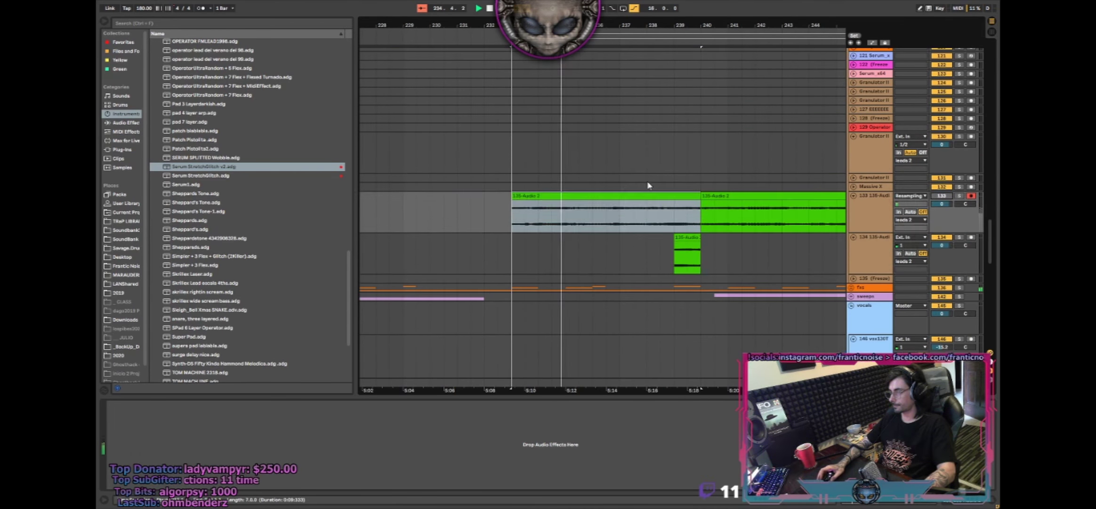
click(568, 248)
- Unfold the lead tracks one by one from track 114 up to the Serum_x64 track 106 with the freeze tail
scroll(551, 213, up, 8)
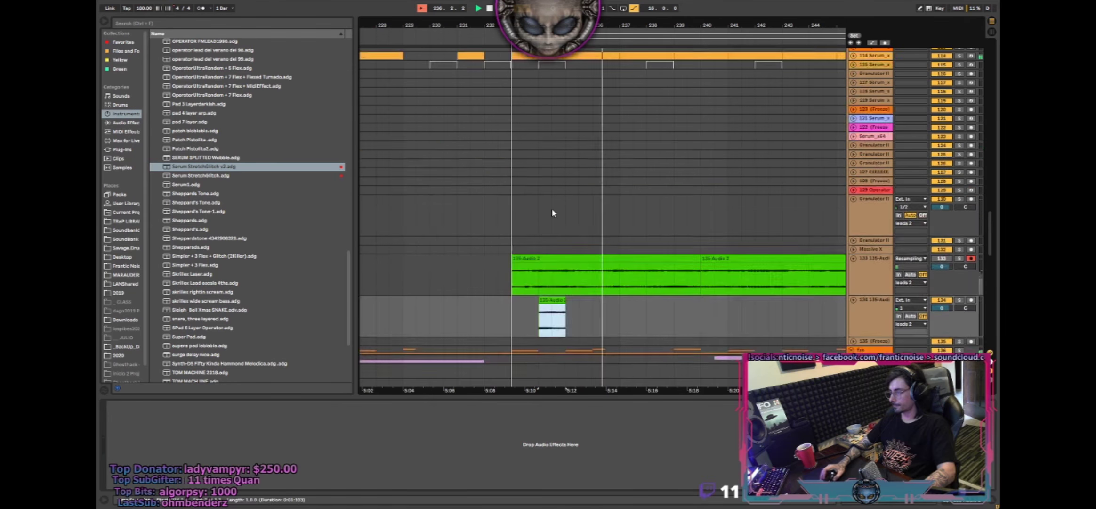
click(871, 186)
key(Up)
key(Right)
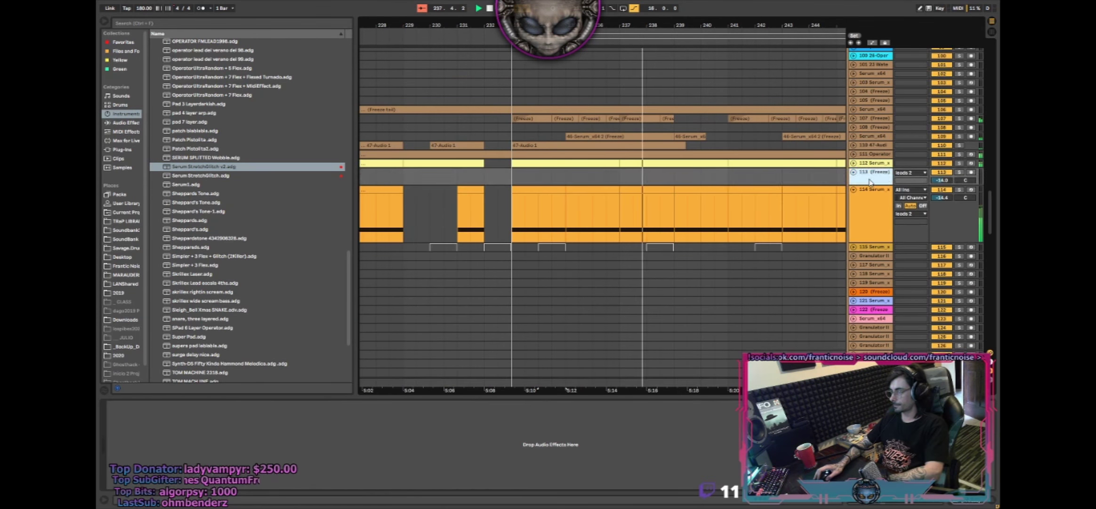
key(Up)
key(Right)
key(Up)
key(Right)
key(Up)
key(Right)
key(Up)
key(Right)
key(Up)
key(Right)
key(Up)
key(Right)
key(Up)
key(Right)
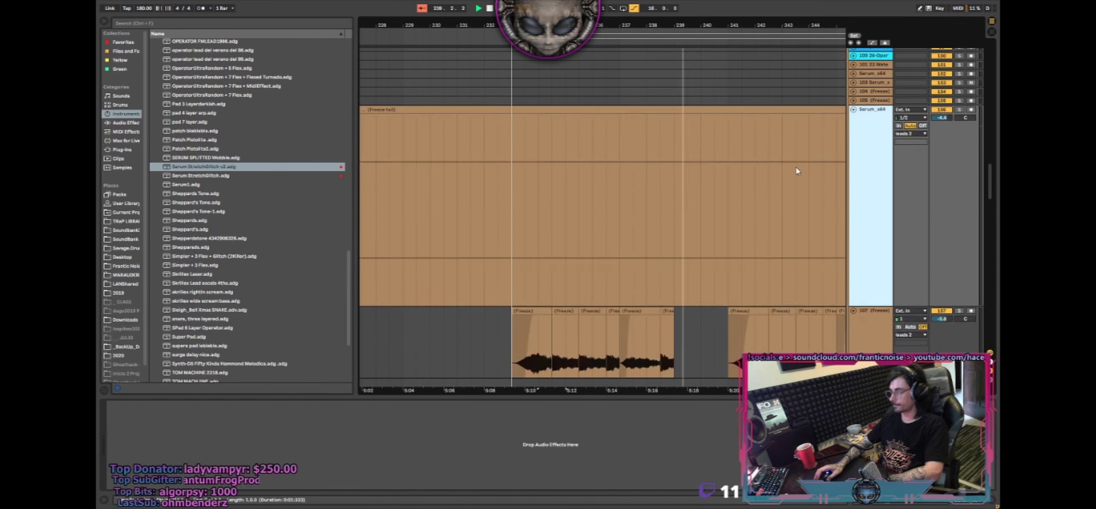
- Delete the silent freeze tail on the Serum_x64 track 106 from about bar 217 onward
scroll(686, 166, down, 4)
scroll(685, 165, up, 5)
key(minus)
key(minus)
key(minus)
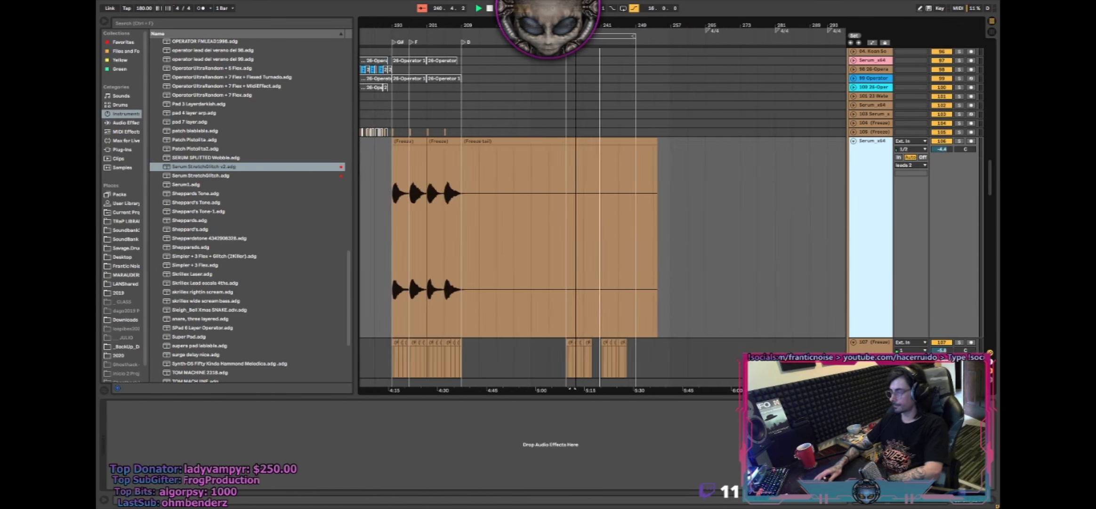
drag(499, 190, 669, 185)
- Check the tracks around bar 233 and solo Serum tracks 112 and 114 in turn to compare their sound
scroll(619, 183, up, 9)
scroll(616, 180, up, 1)
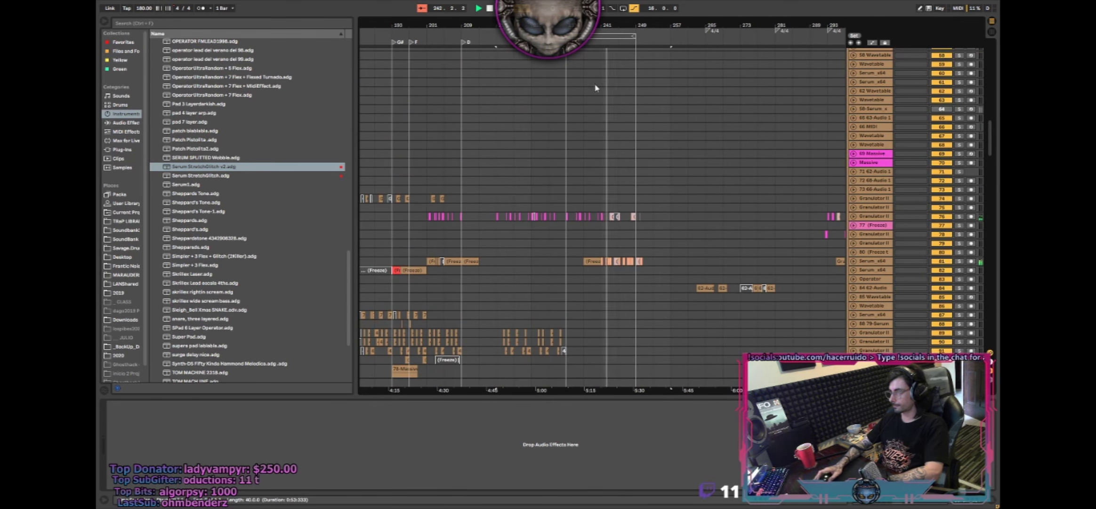
drag(590, 26, 567, 194)
scroll(565, 203, up, 9)
scroll(565, 206, down, 15)
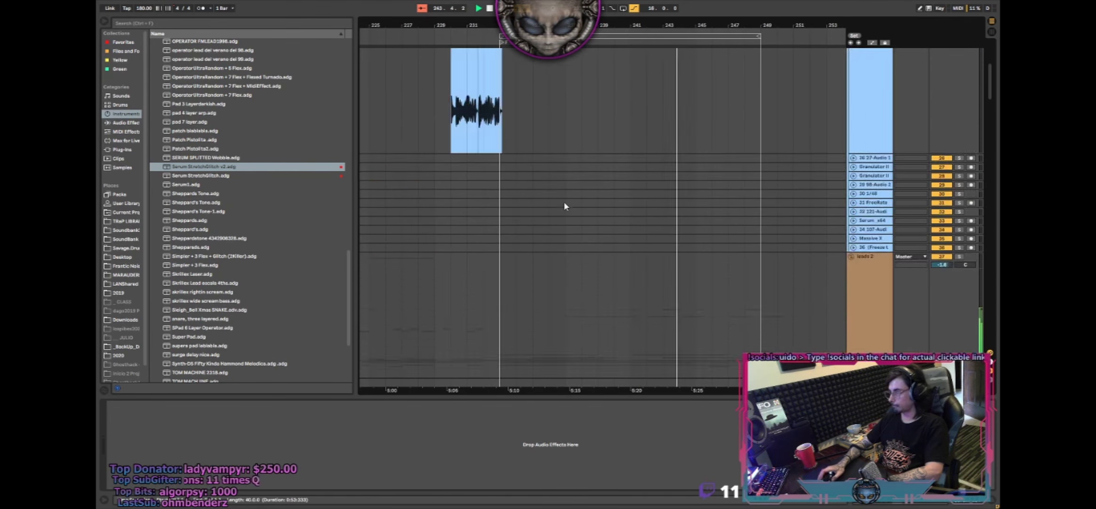
scroll(528, 237, down, 3)
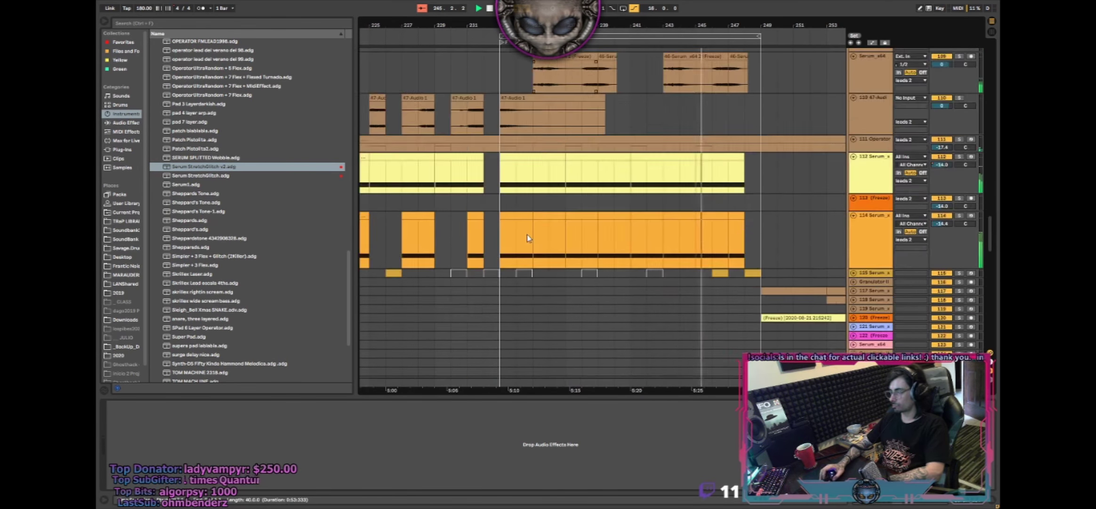
click(502, 190)
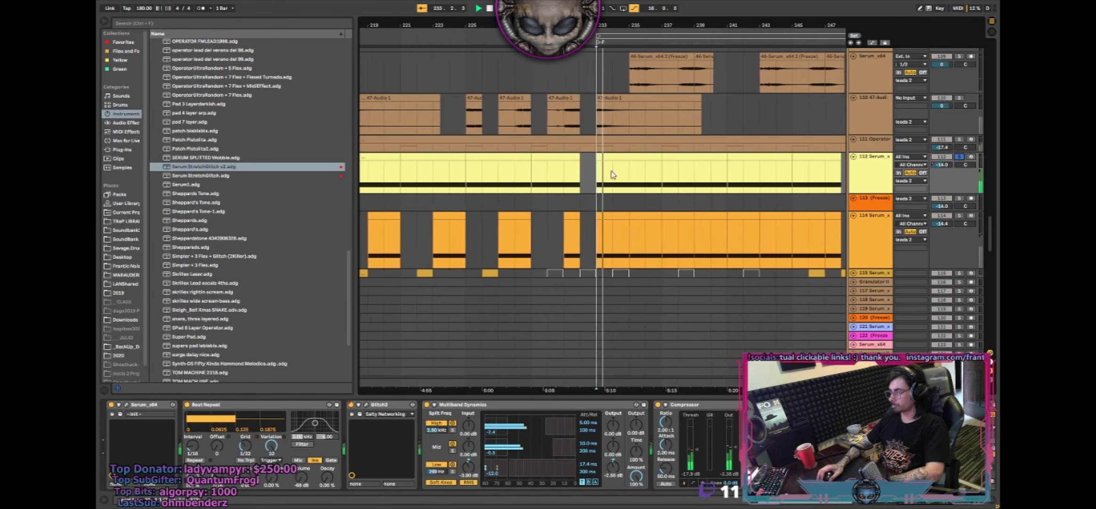
click(960, 215)
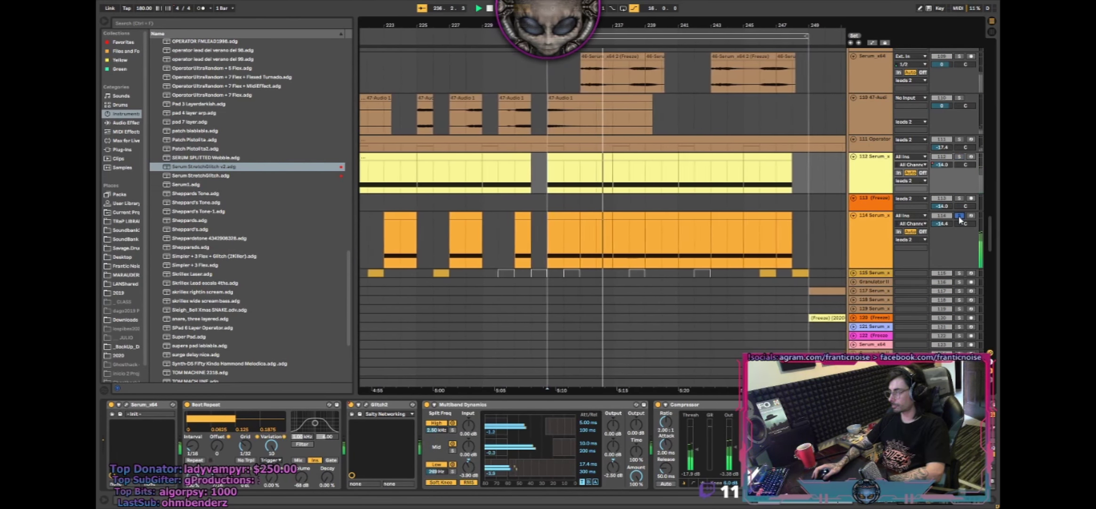
click(960, 215)
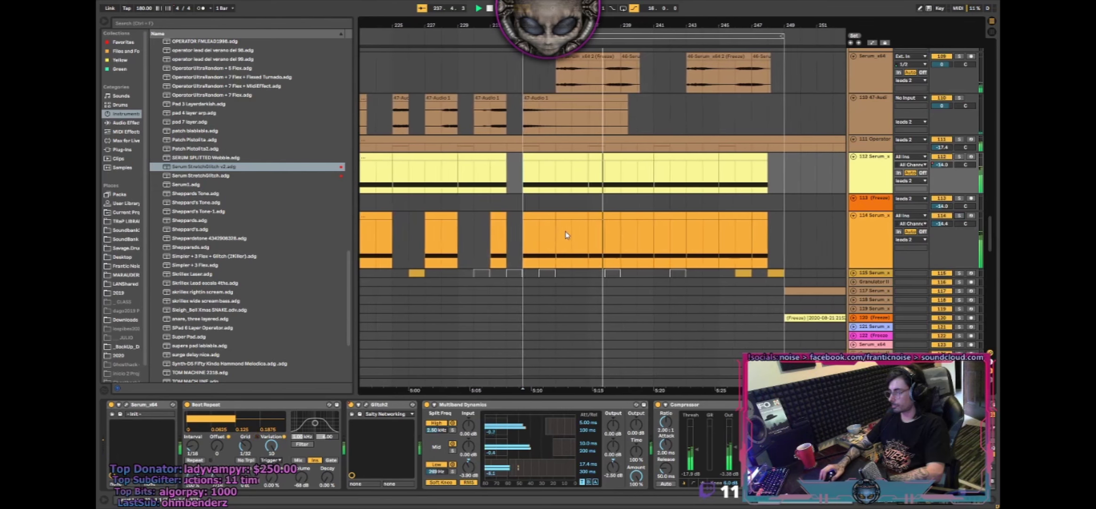
- Deactivate the orange clips on track 114 at bars 233 to 237 and 241 to 245, and play from bar 233
drag(511, 239, 781, 236)
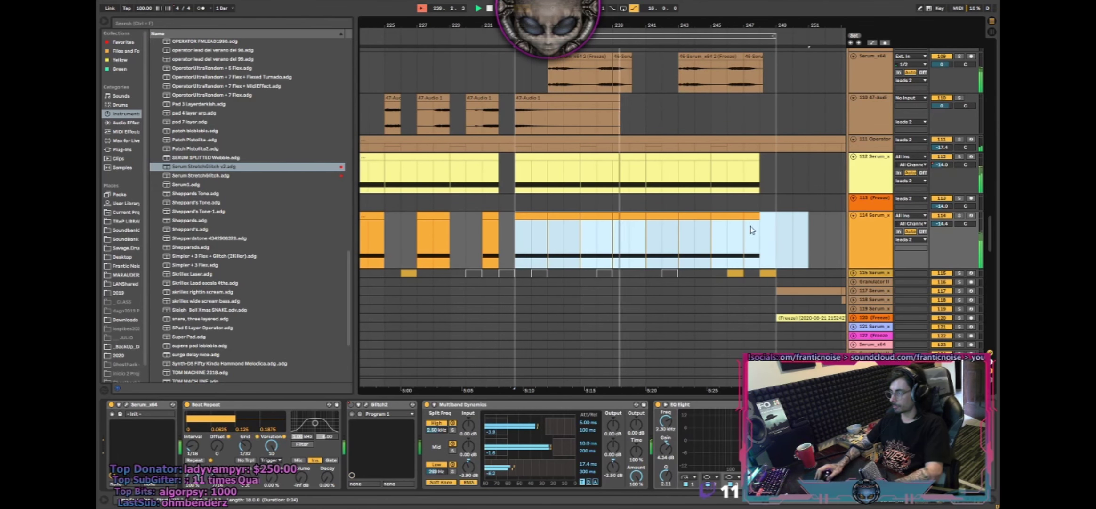
drag(516, 236, 587, 222)
drag(658, 238, 730, 227)
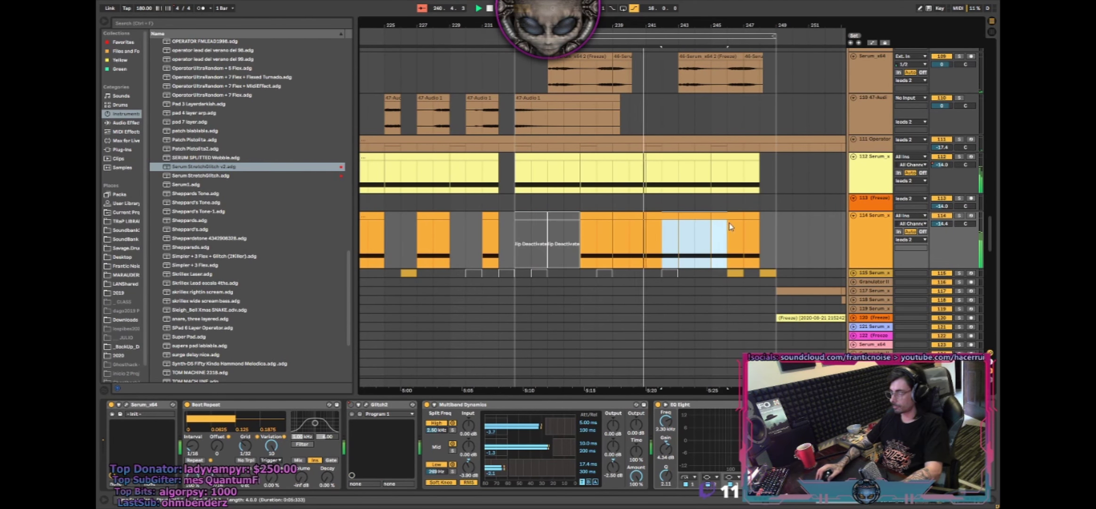
click(517, 173)
key(space)
key(space)
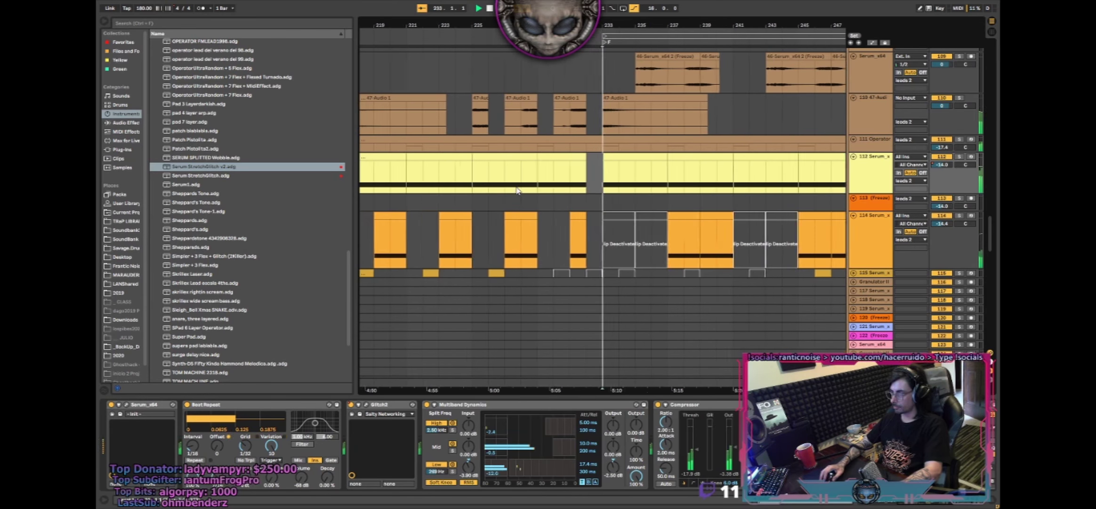
- Deactivate the Operator clip on track 111 from bar 233 to 241
click(610, 159)
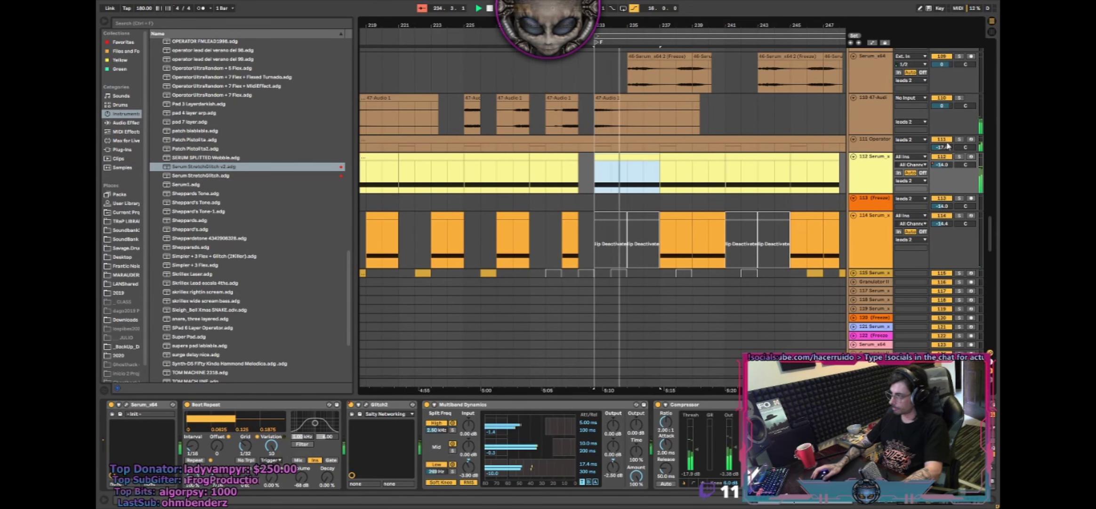
key(0)
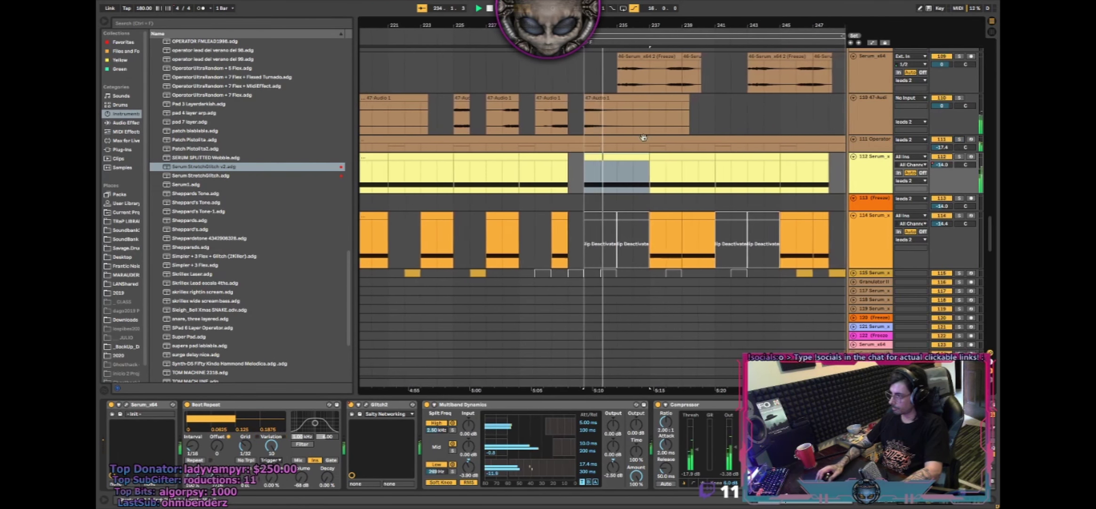
drag(579, 148, 702, 148)
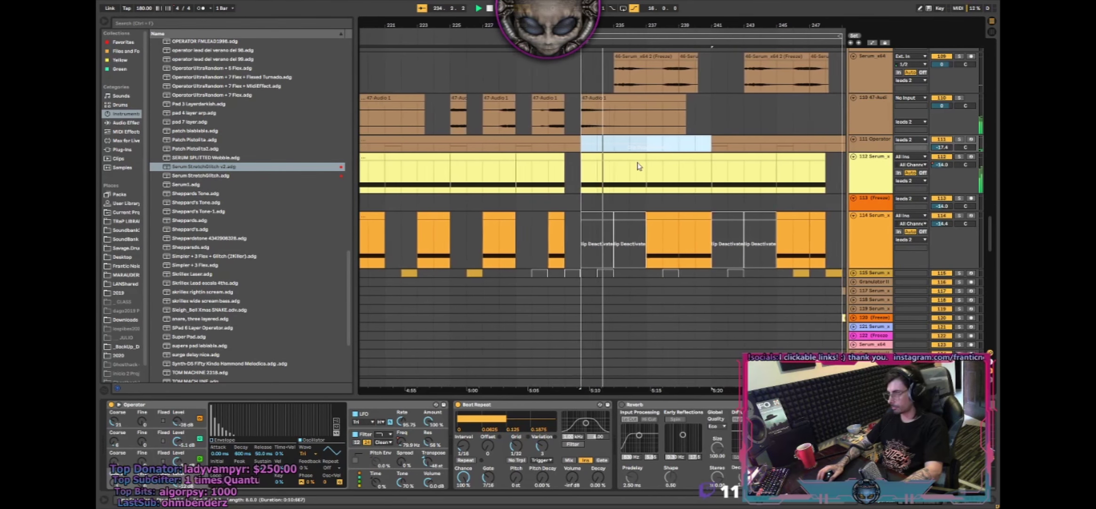
scroll(634, 167, up, 3)
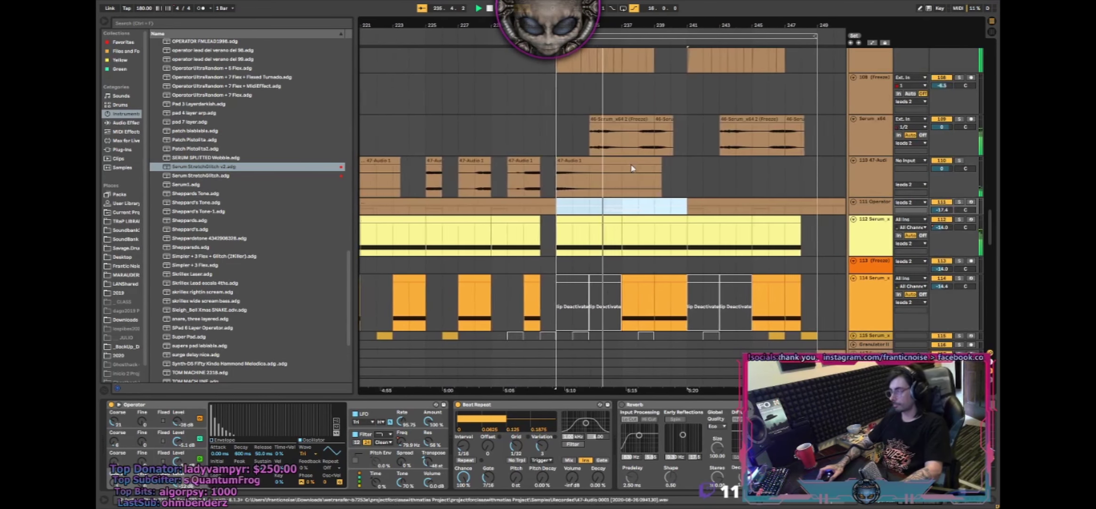
- Listen to the 47-Audio 1 clip from bar 233 and look through the surrounding lead tracks
click(615, 161)
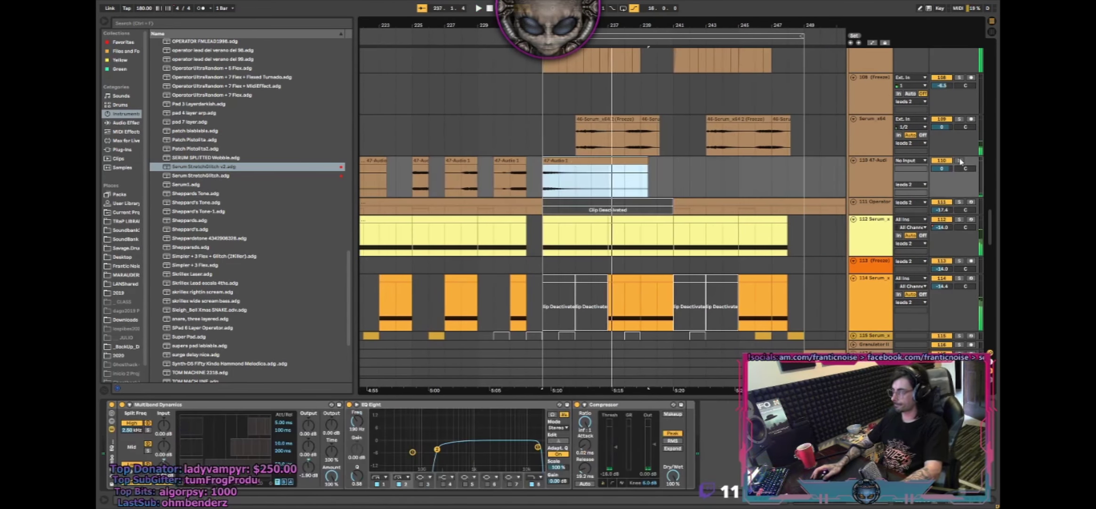
key(space)
scroll(651, 160, up, 9)
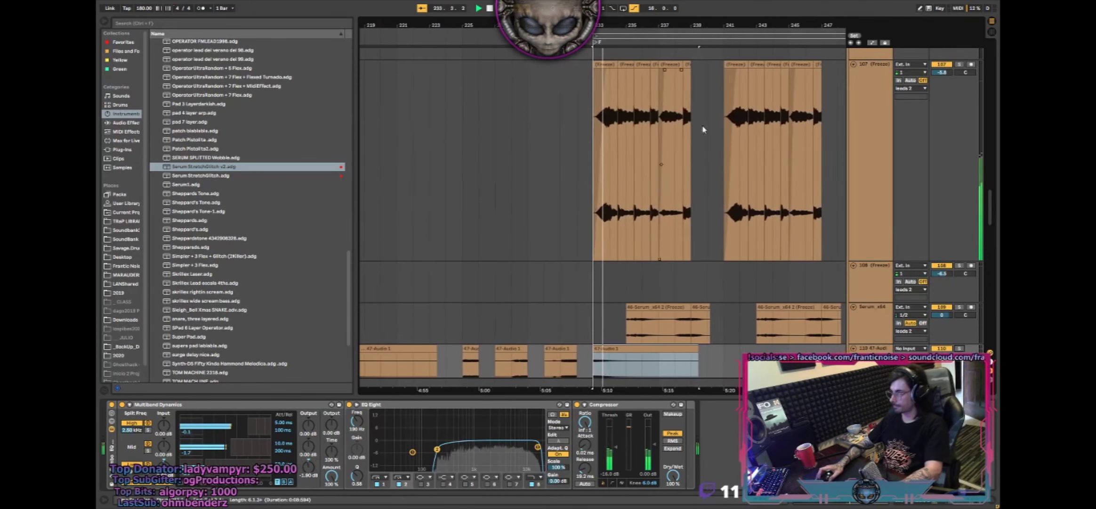
scroll(682, 128, up, 10)
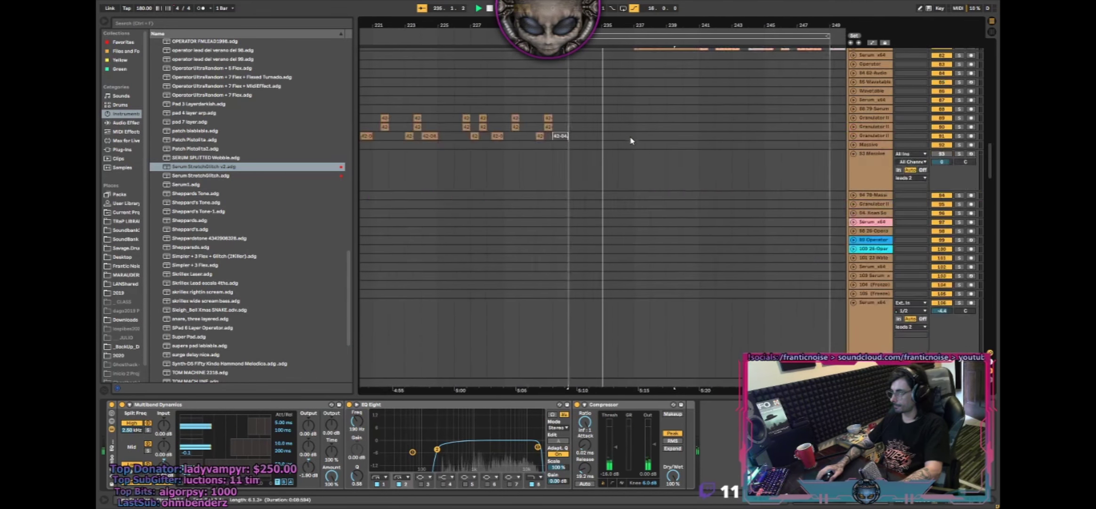
scroll(631, 141, down, 15)
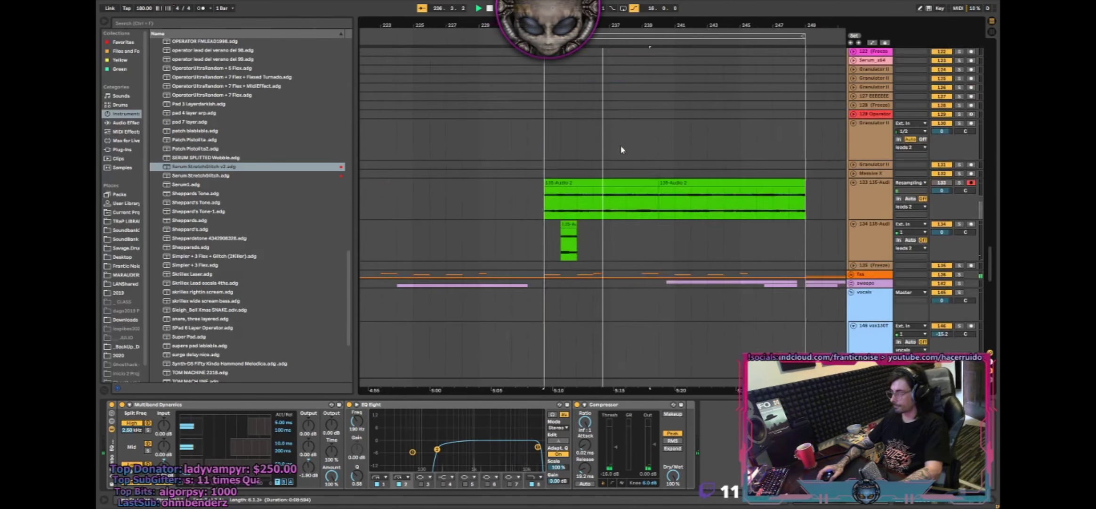
- Solo track 133 and copy its two-bar portion from bar 236 to 238 onto track 134
click(558, 244)
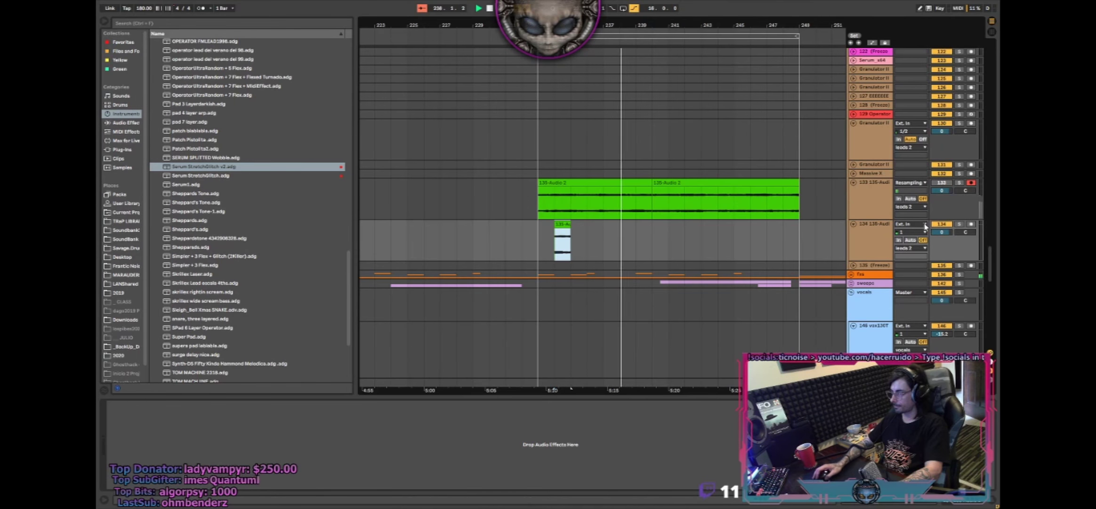
click(959, 183)
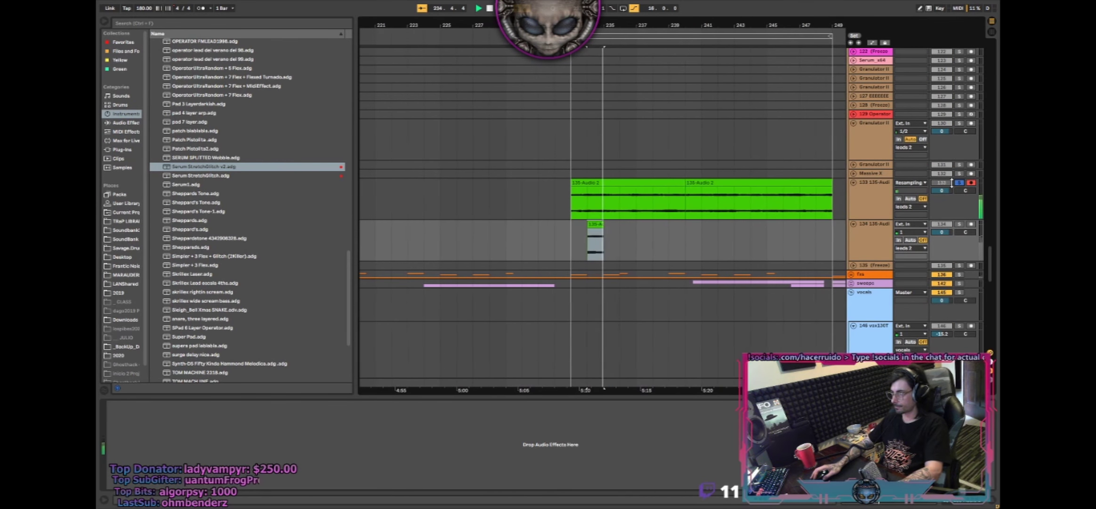
drag(581, 210, 611, 212)
key(ctrl+c)
click(611, 234)
key(ctrl+v)
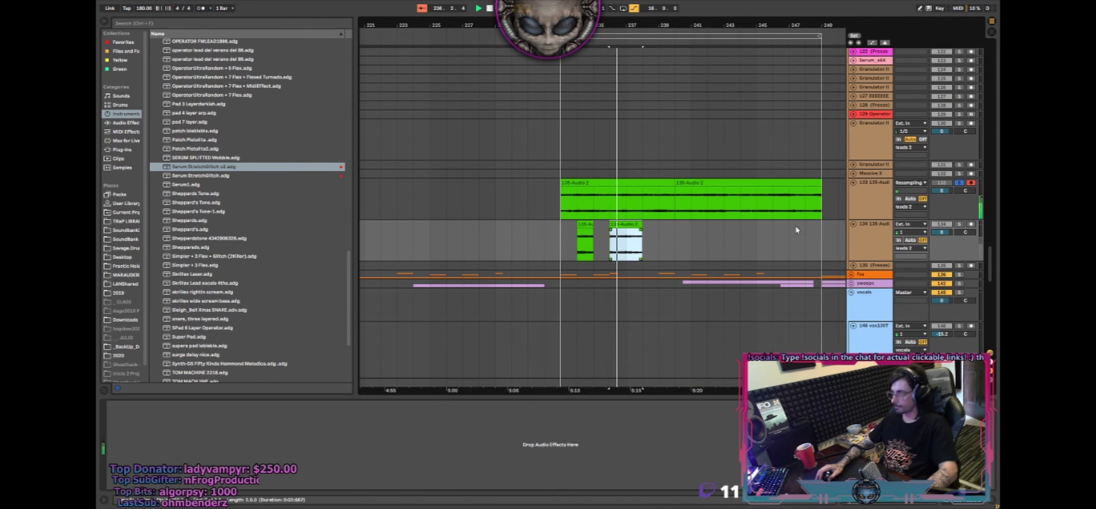
- Unsolo track 133 and play the slices on track 134 with the full mix from just before bar 233
click(547, 205)
key(space)
key(space)
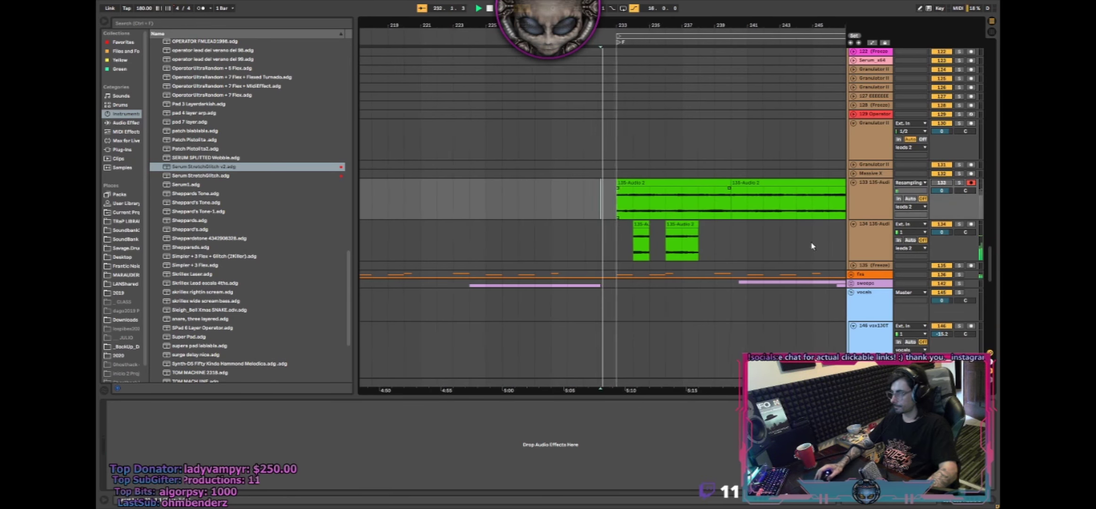
click(875, 239)
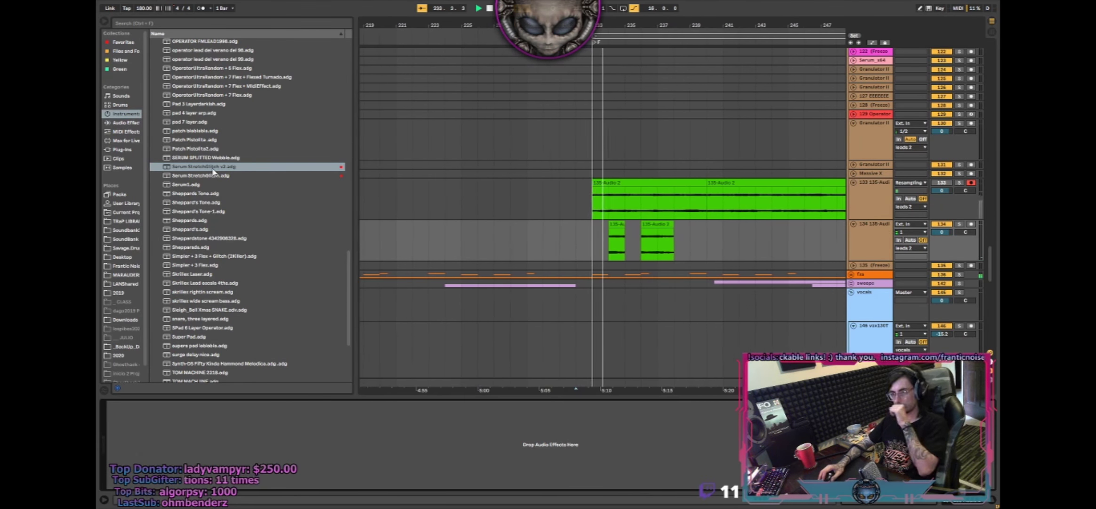
scroll(213, 171, up, 15)
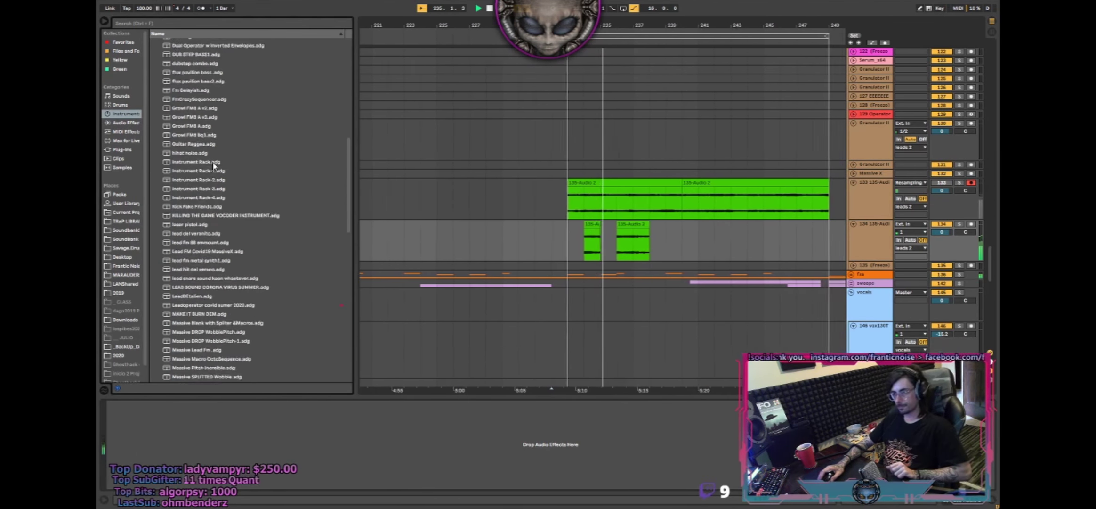
- Open Task Manager, check the processes and CPU performance, and close it again
key(ctrl+shift+Escape)
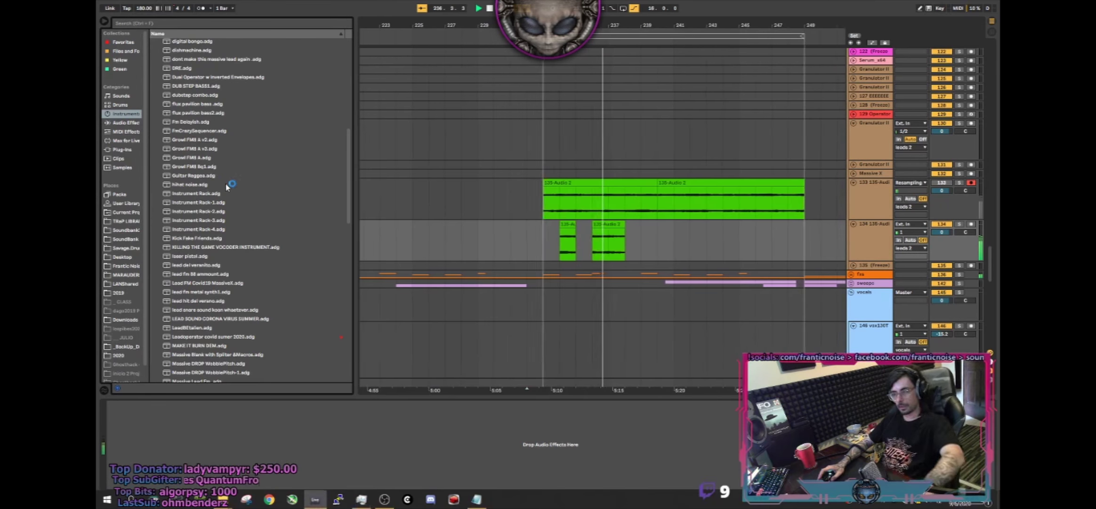
click(309, 193)
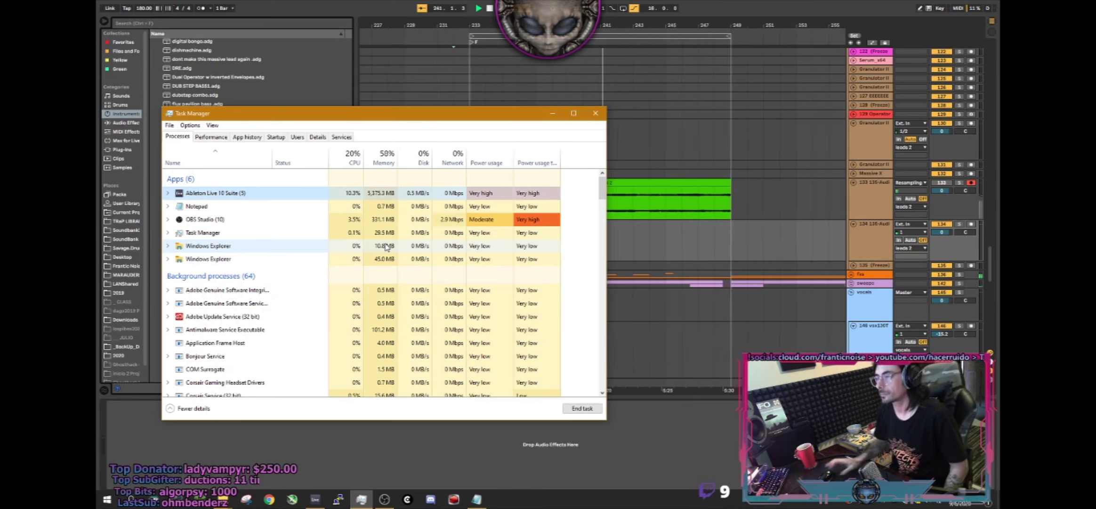
click(211, 136)
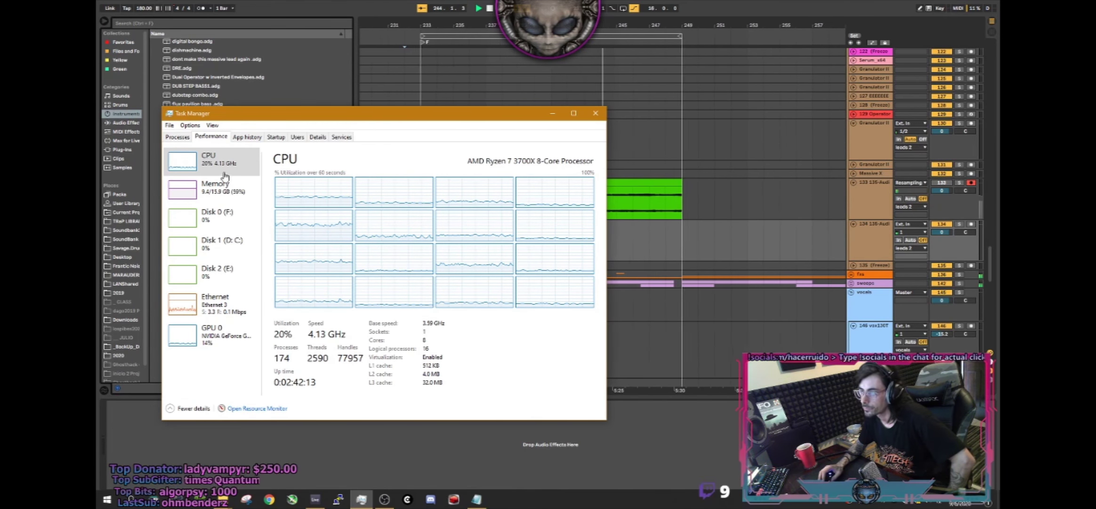
click(596, 113)
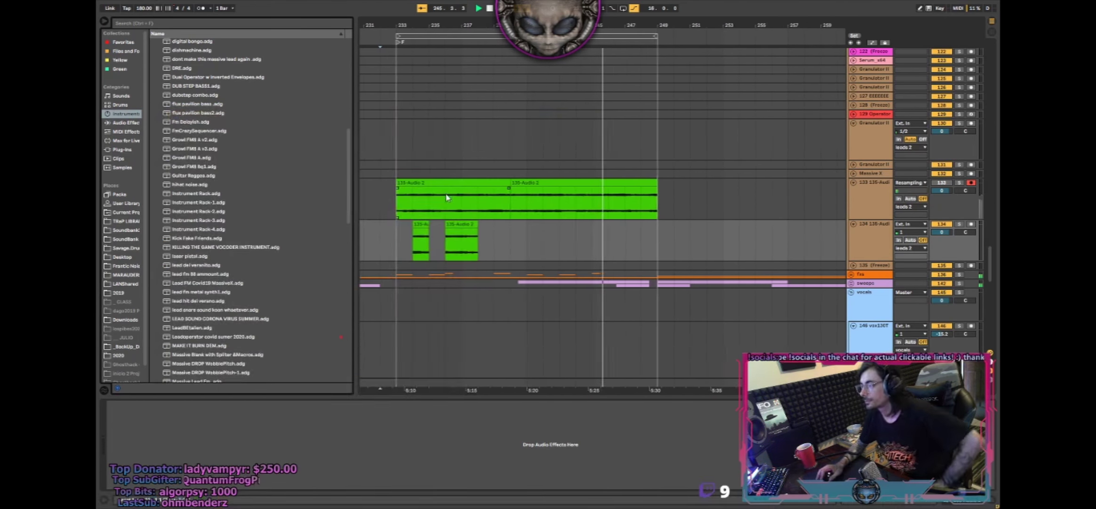
- Replay from just before bar 233 and load the favorite Combo EQ MULTI COMP rack onto track 134
click(390, 238)
key(space)
key(space)
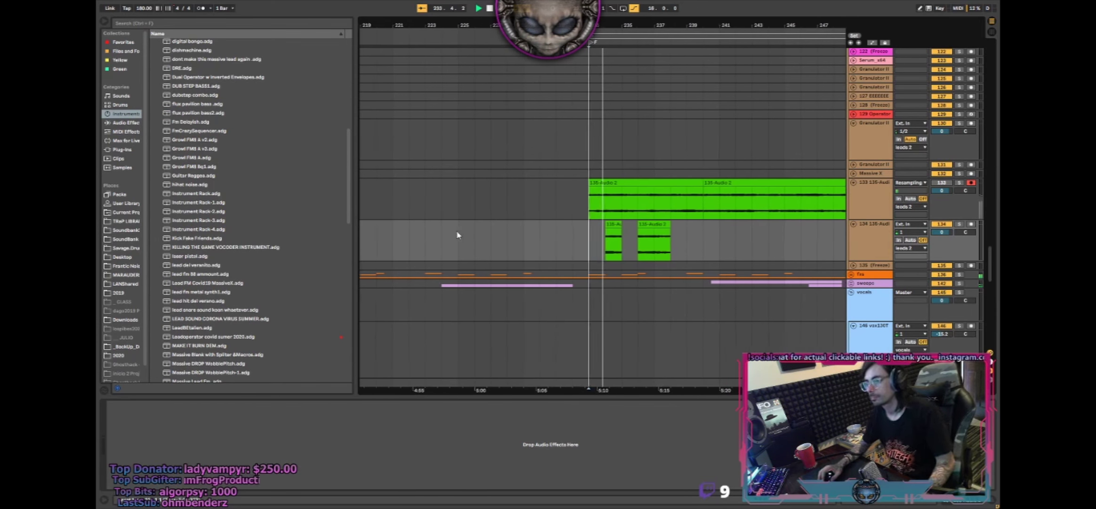
click(676, 242)
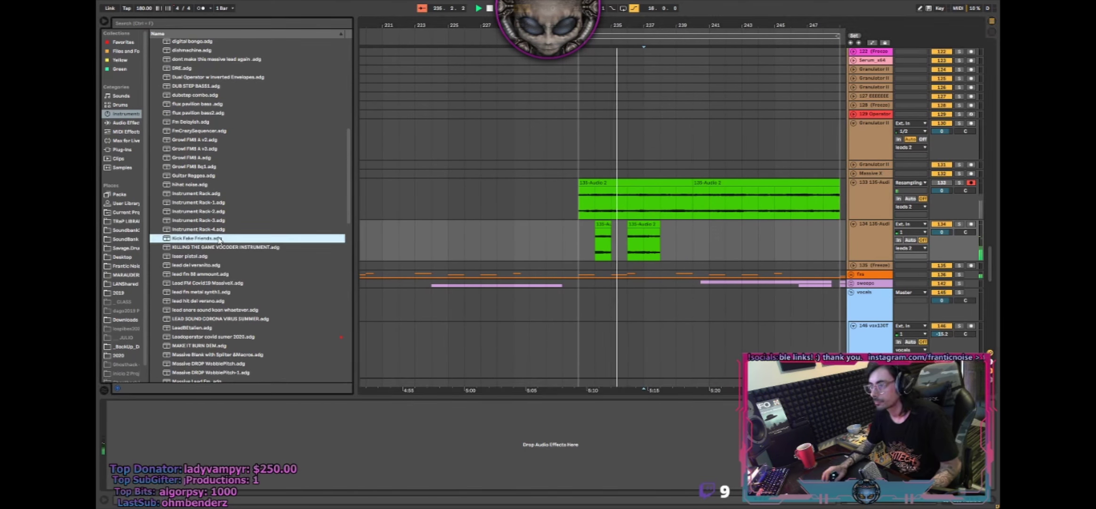
scroll(264, 165, up, 10)
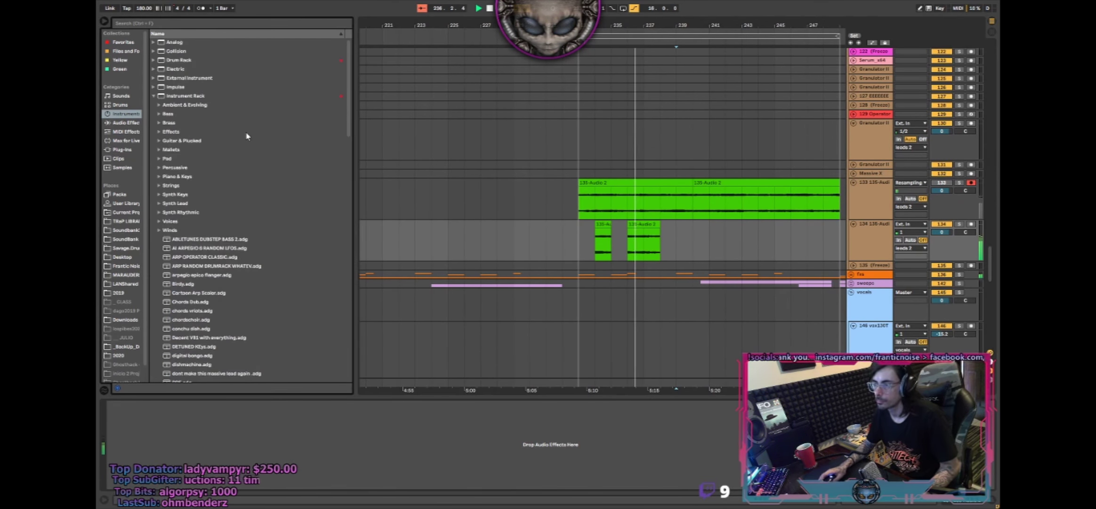
click(125, 42)
click(203, 239)
key(Down)
key(Down)
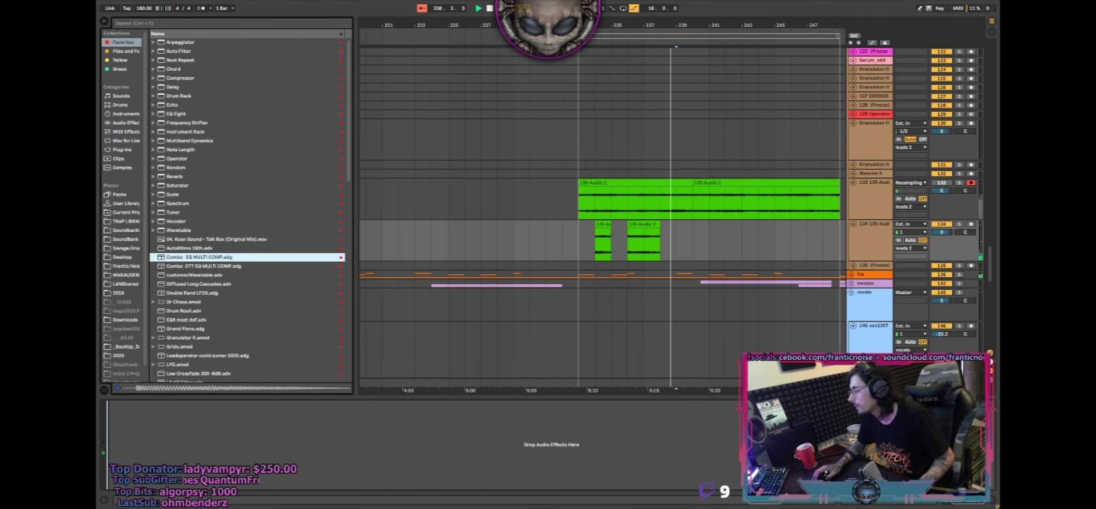
key(Return)
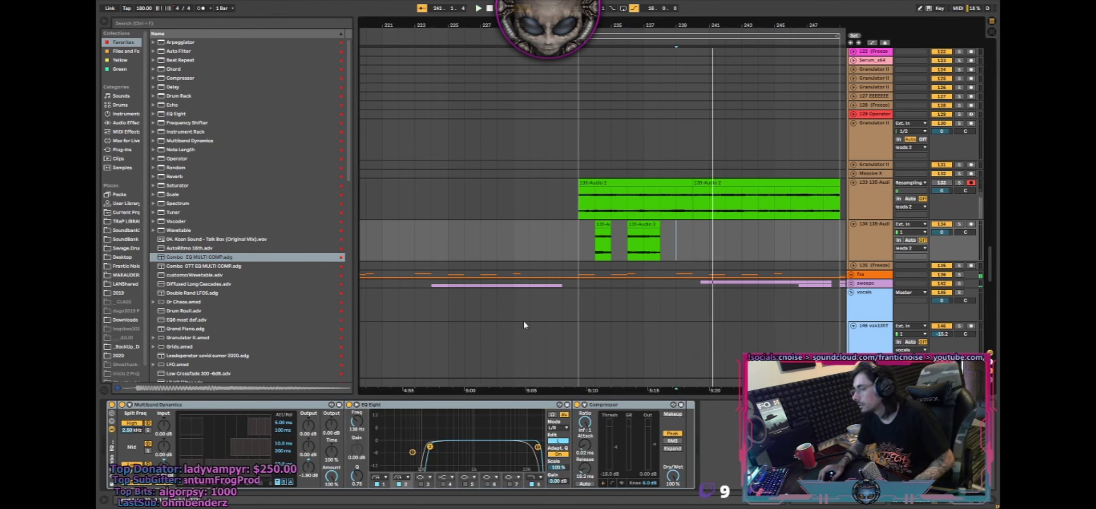
- Solo track 134 and, while auditioning its slices, lower the EQ Eight's high cut to about 11.6 kHz
key(space)
key(space)
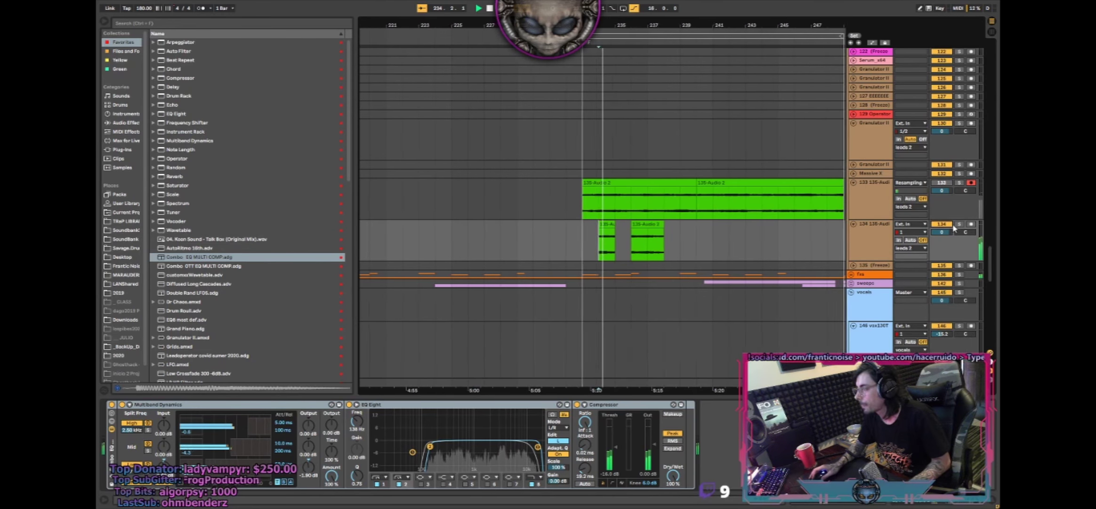
click(959, 225)
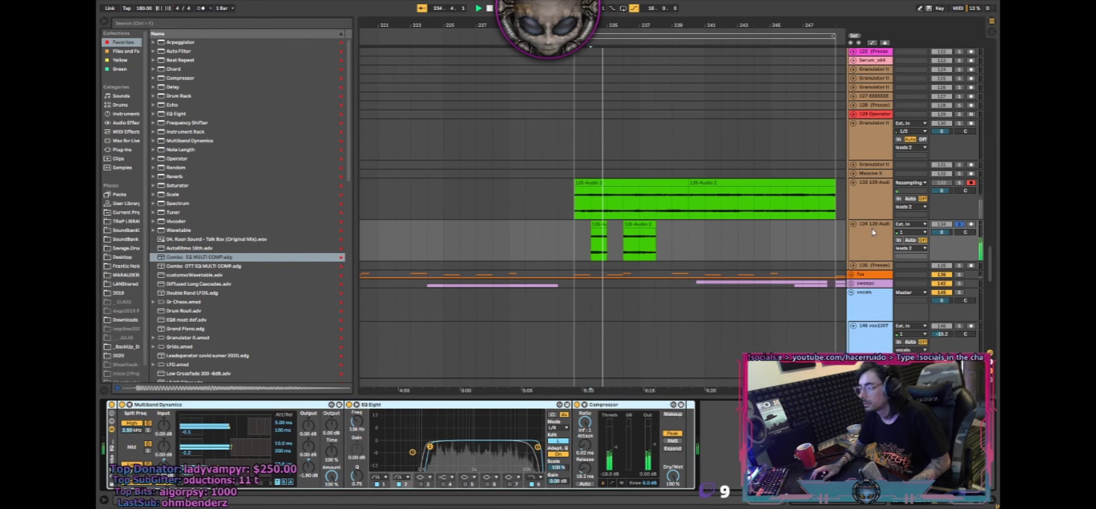
key(space)
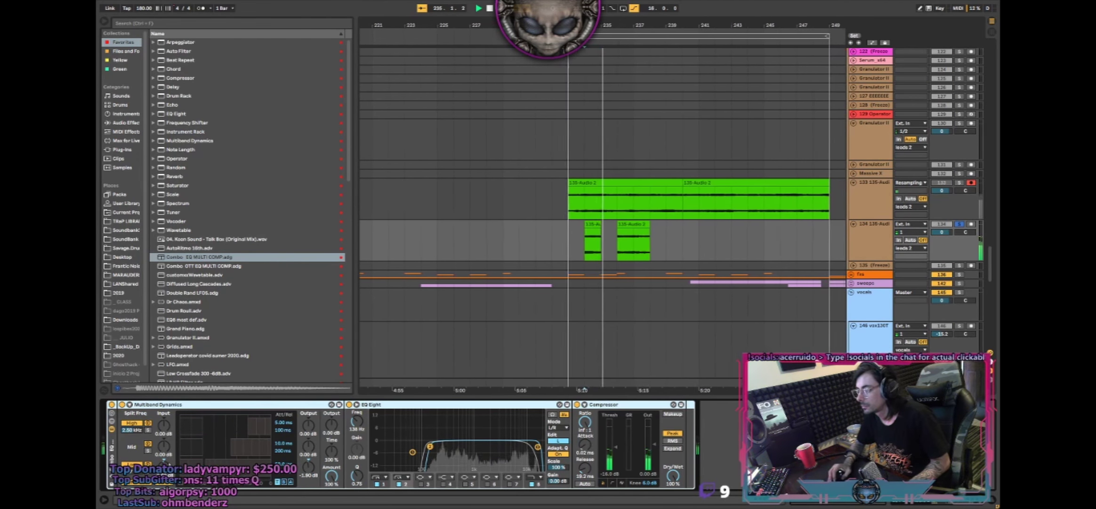
click(577, 44)
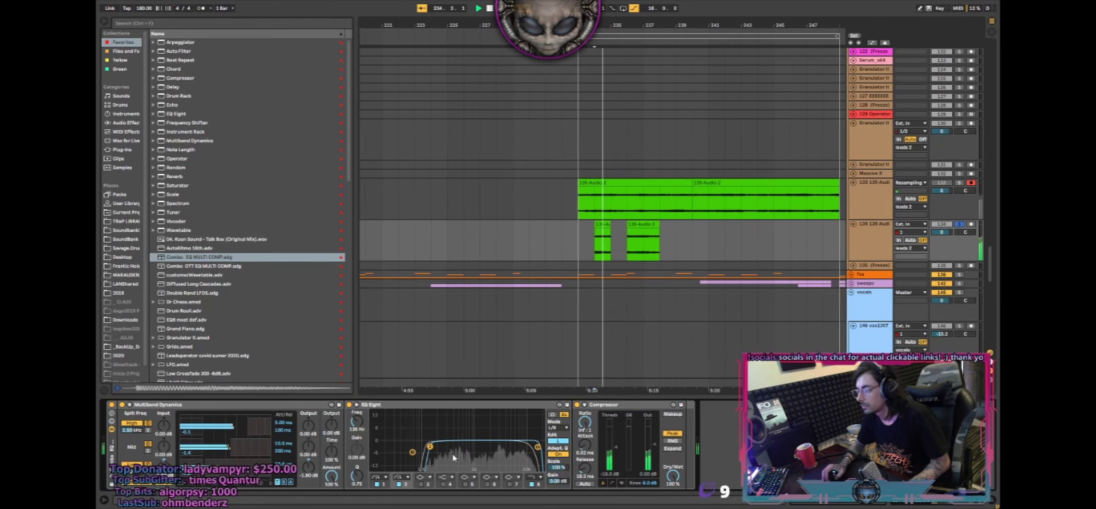
key(space)
key(space)
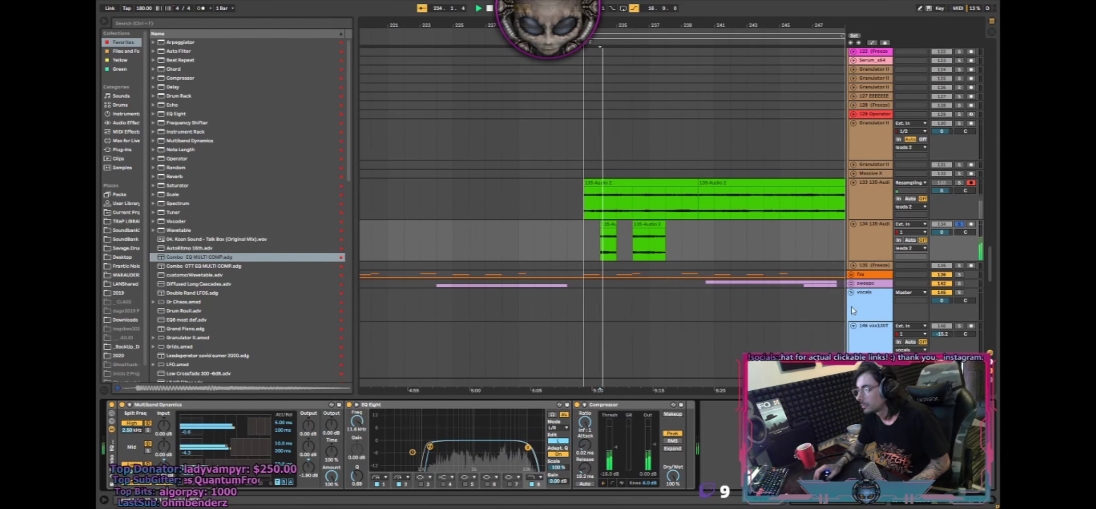
- Unsolo track 134 and set its volume to -1.8 dB while playing around bar 234
click(959, 224)
drag(942, 232, 942, 237)
key(space)
key(space)
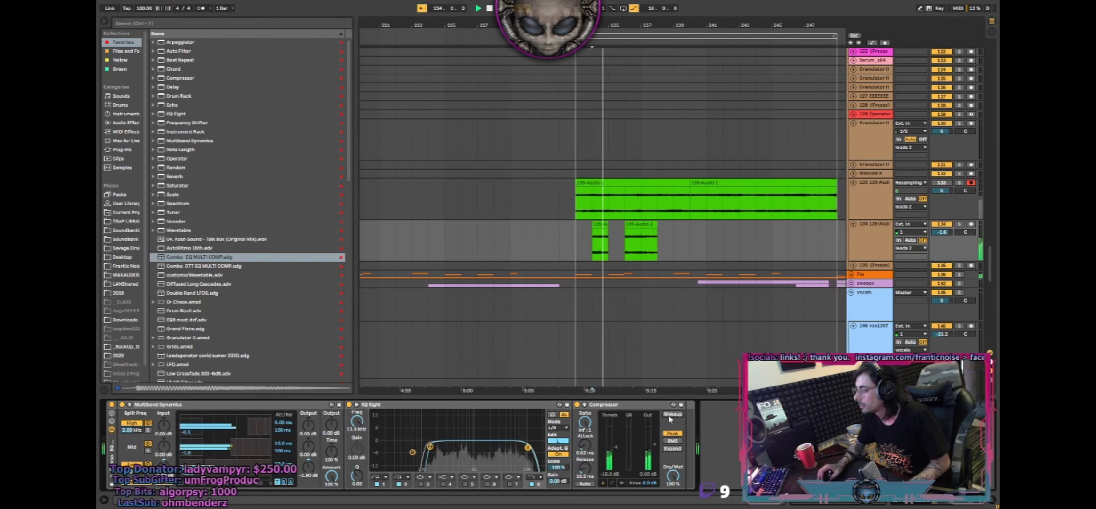
- Turn on the Compressor's makeup gain on track 134 and replay the slices from around bar 234
key(space)
key(space)
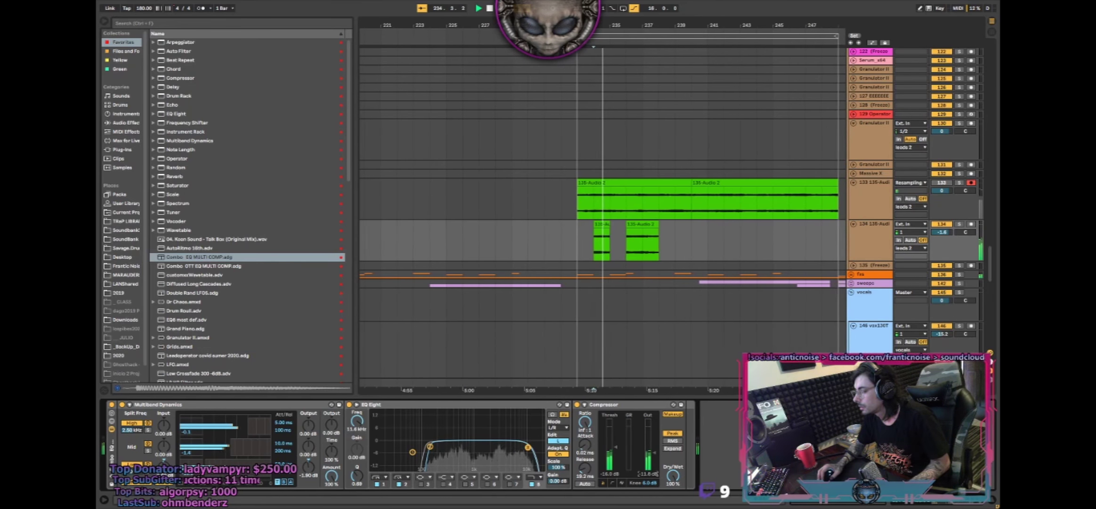
- Enlarge track 134 and shorten its second slice to one bar, from bar 236 to 237
drag(862, 261, 857, 364)
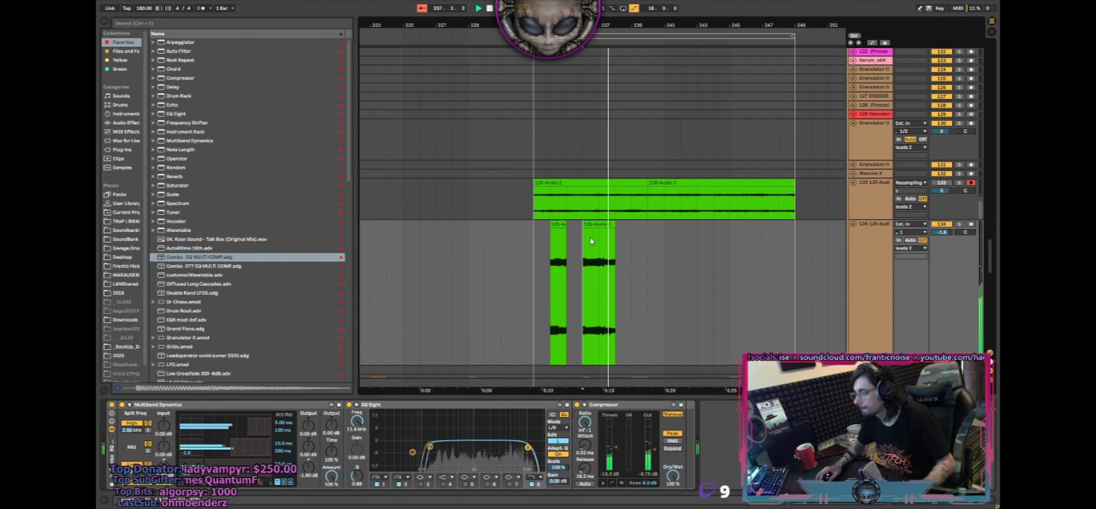
drag(603, 225, 599, 226)
key(space)
key(space)
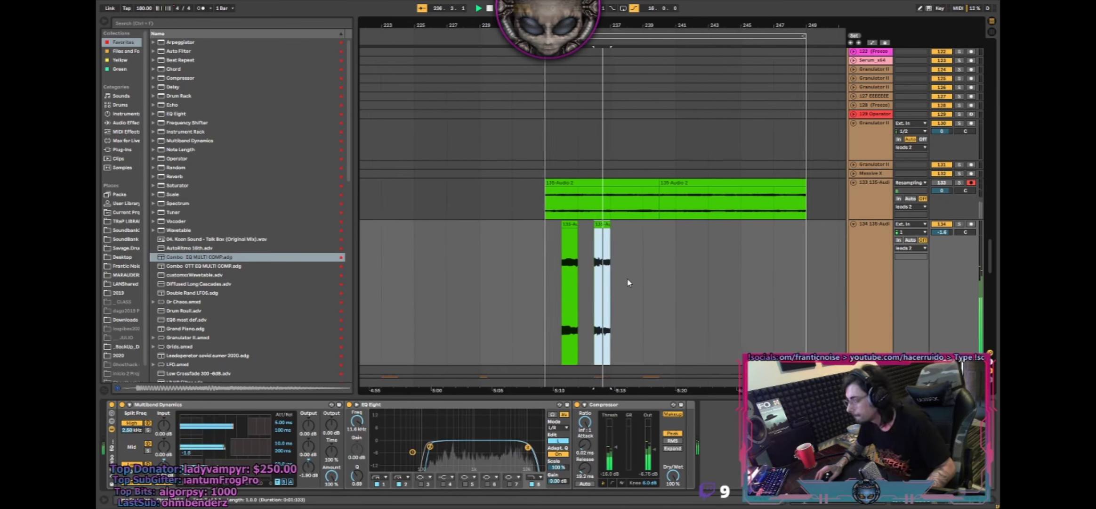
- Enlarge the arrangement area and look through the lead tracks above the resampled clips between bars 233 and 249
drag(574, 394, 576, 438)
drag(674, 290, 709, 236)
click(875, 325)
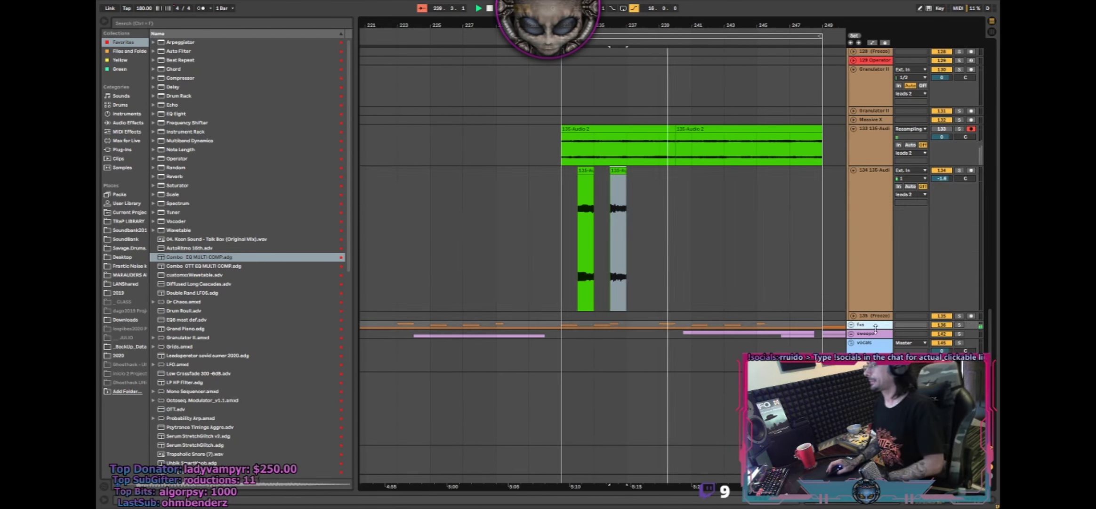
click(564, 227)
scroll(626, 208, up, 10)
scroll(625, 208, down, 3)
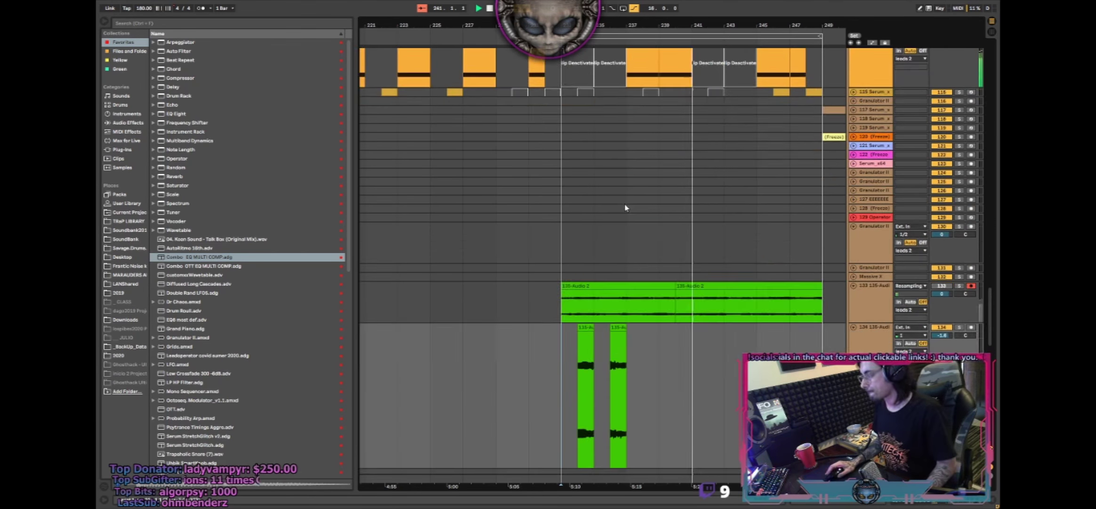
scroll(713, 230, up, 4)
scroll(704, 231, down, 6)
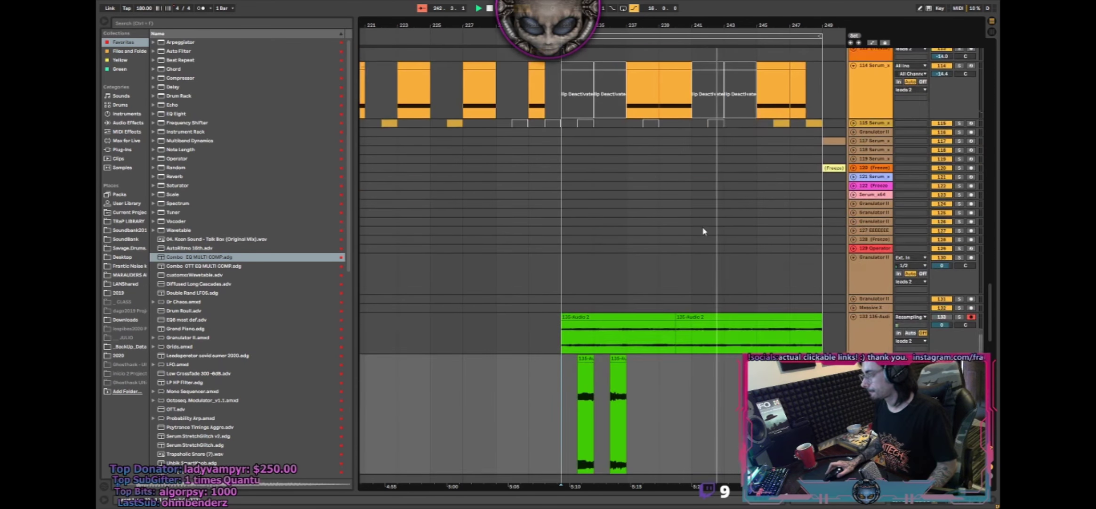
- Copy a short slice of the resampled audio onto track 134 about halfway through bar 241
drag(568, 305, 595, 309)
key(ctrl+c)
click(698, 320)
key(ctrl+v)
- Solo Serum track 109 and load the favorite Combo EQ MULTI COMP rack onto it, auditioning its clips
scroll(698, 320, right, 5)
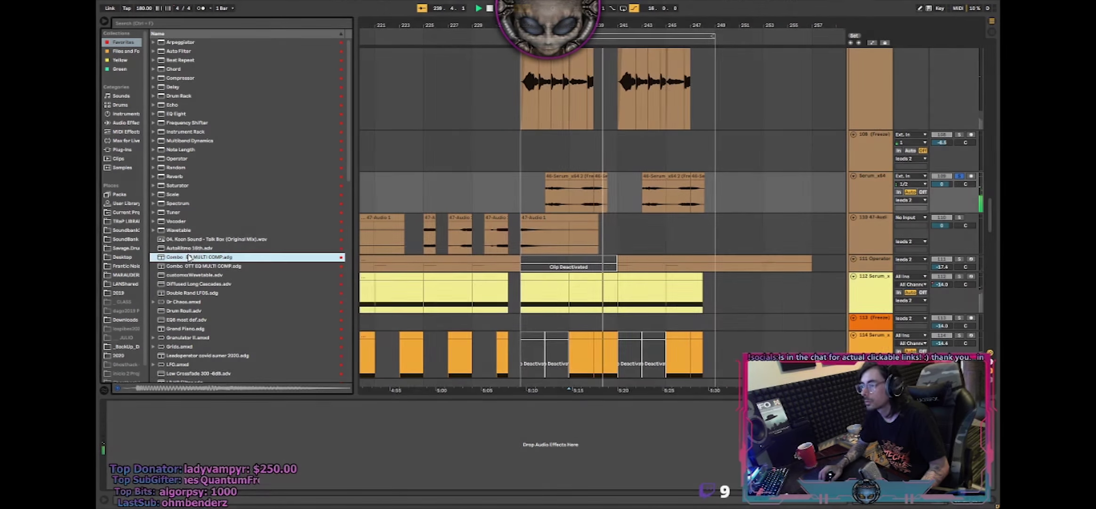
click(192, 256)
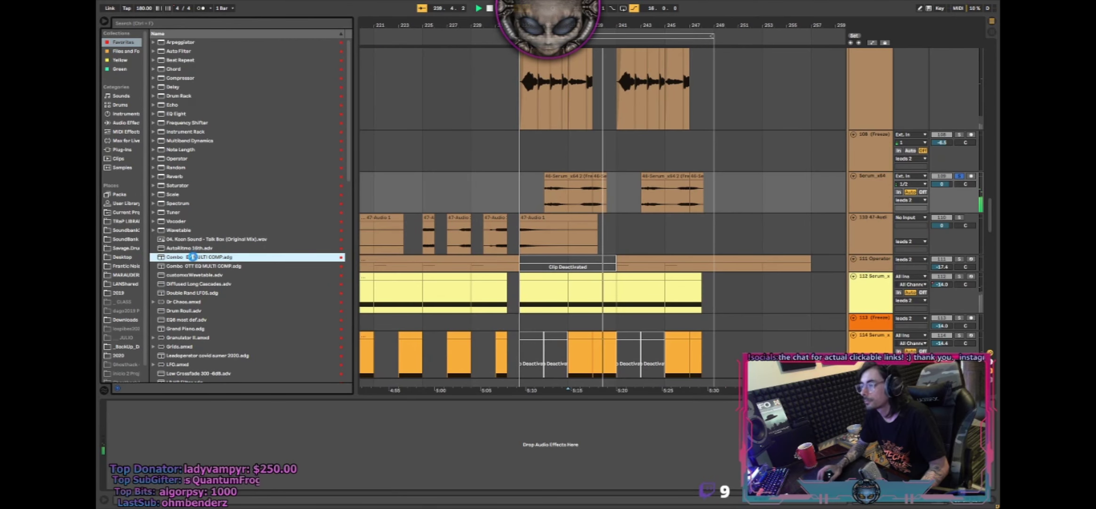
click(570, 194)
key(space)
key(space)
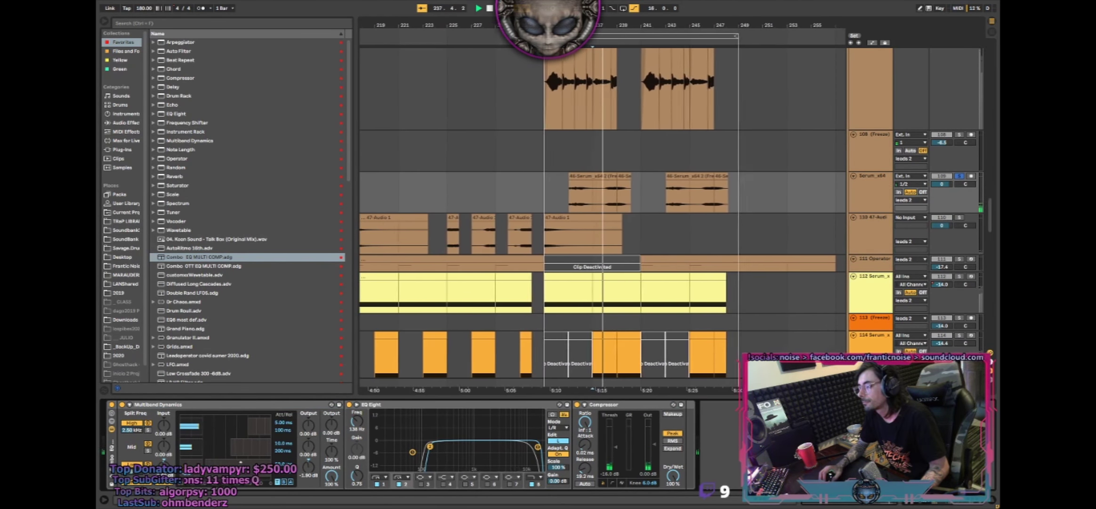
- Lower the low band's output in Multiband Dynamics on track 109 and unsolo the track to hear the mix
drag(309, 446, 308, 459)
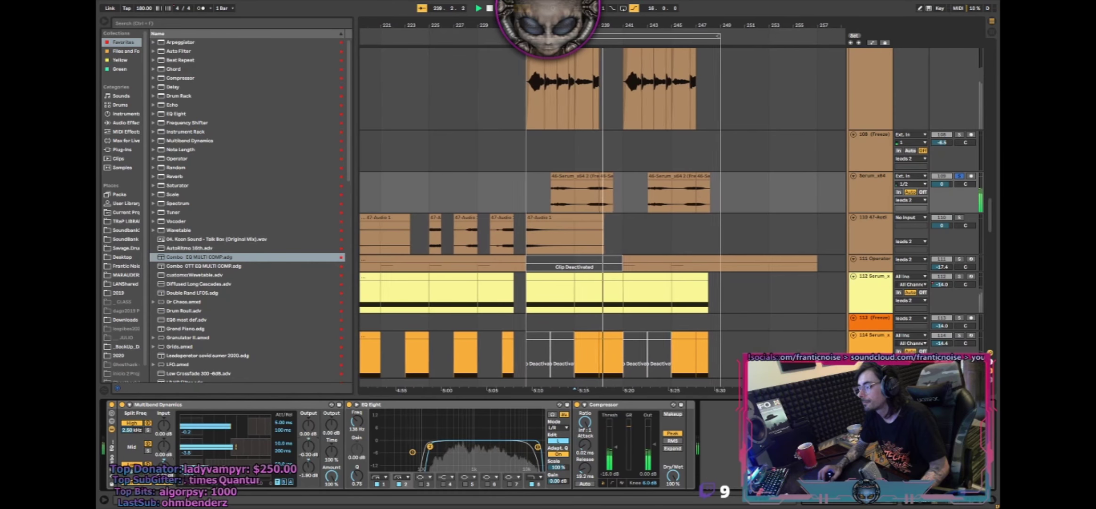
key(space)
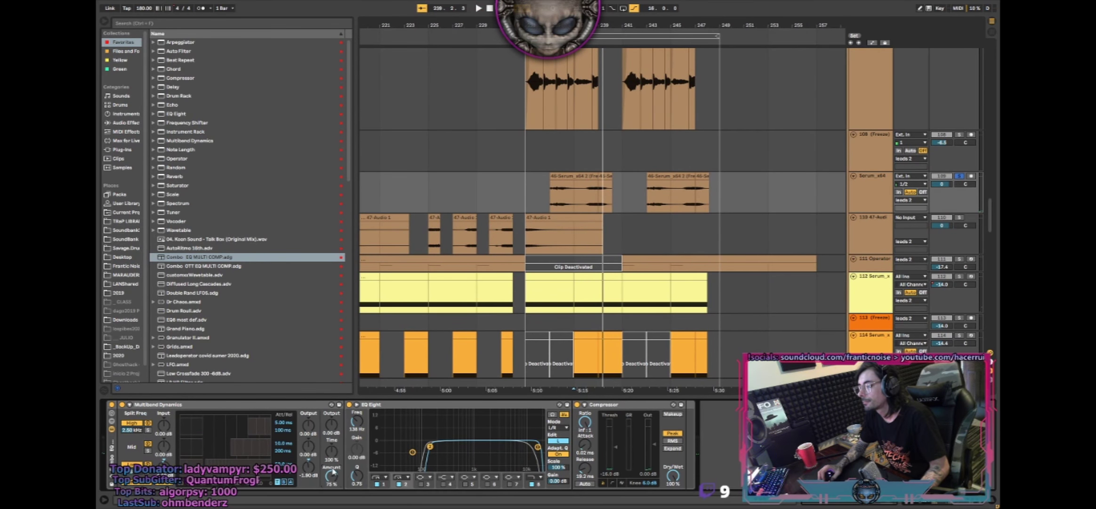
key(space)
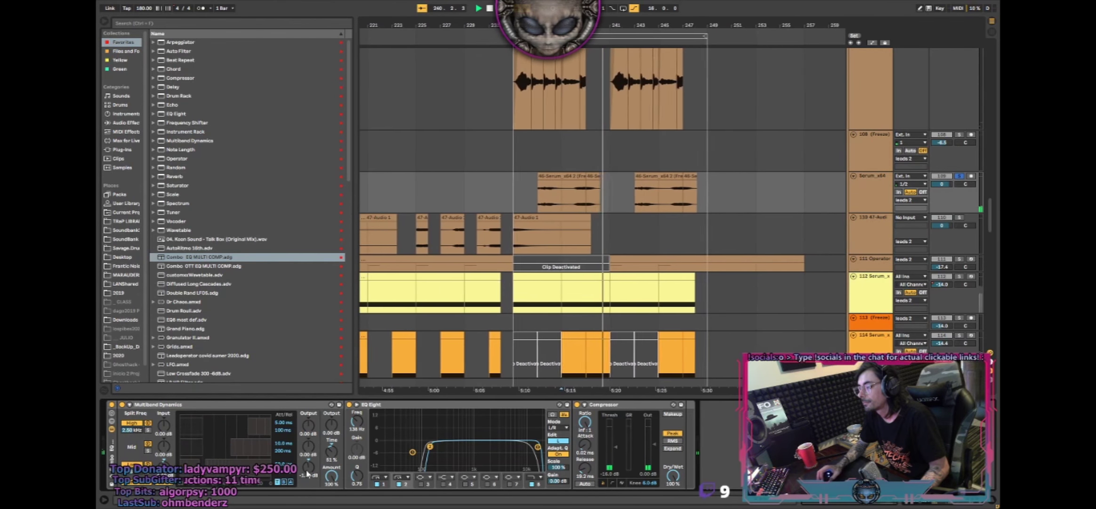
key(space)
key(space)
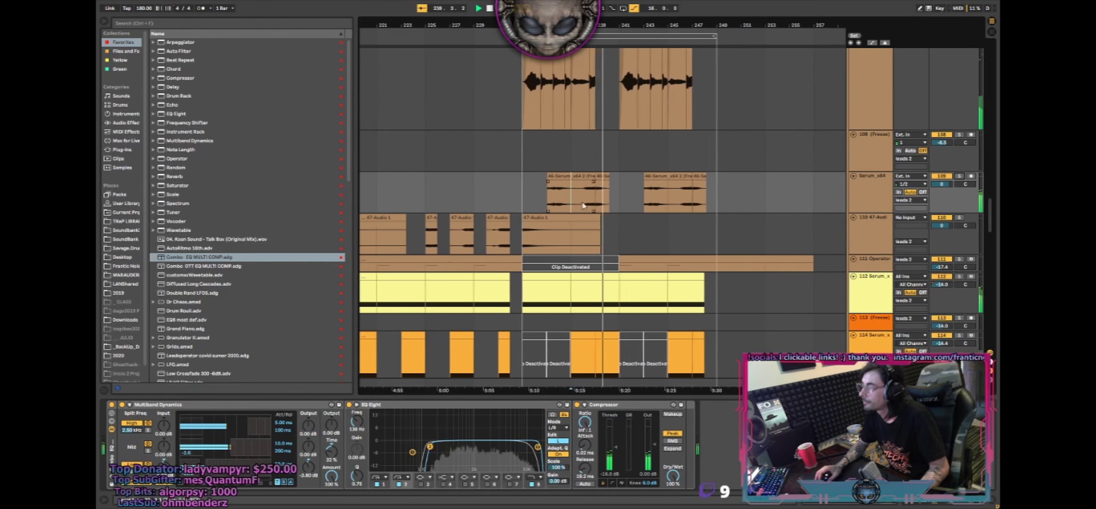
- Look through the tracks above during playback and select the first resampled clip on track 133
scroll(557, 194, up, 5)
scroll(556, 193, up, 10)
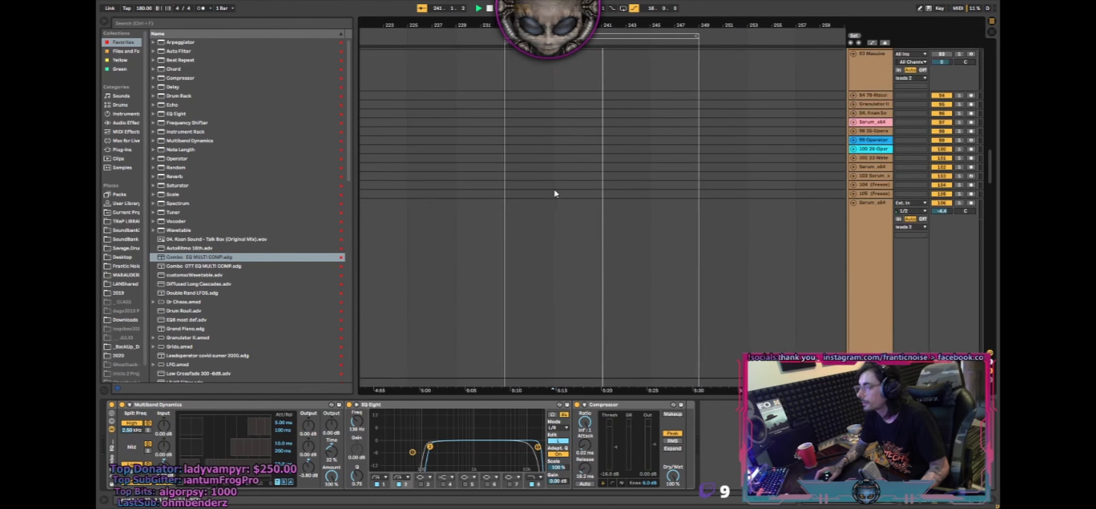
scroll(554, 192, up, 15)
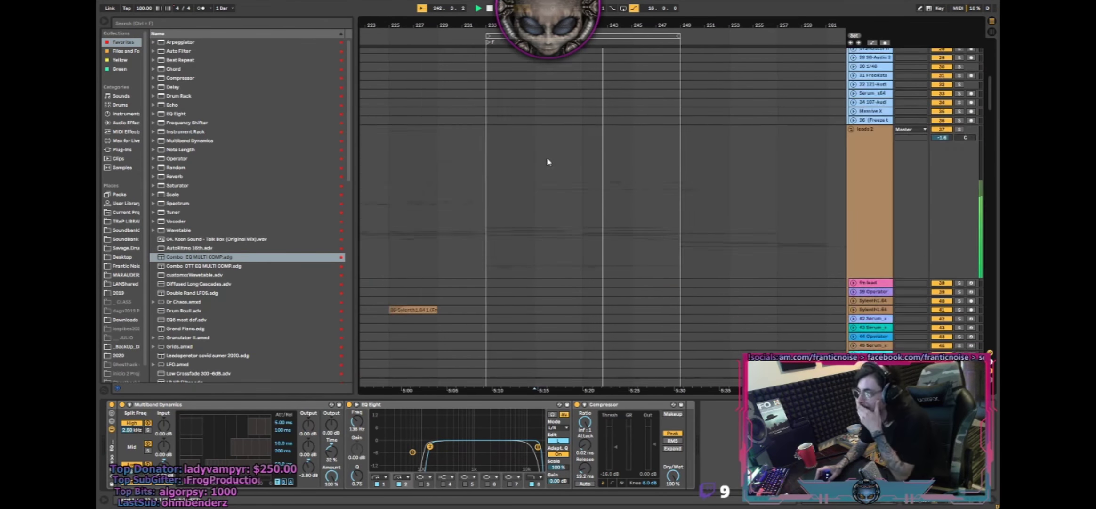
scroll(546, 151, down, 20)
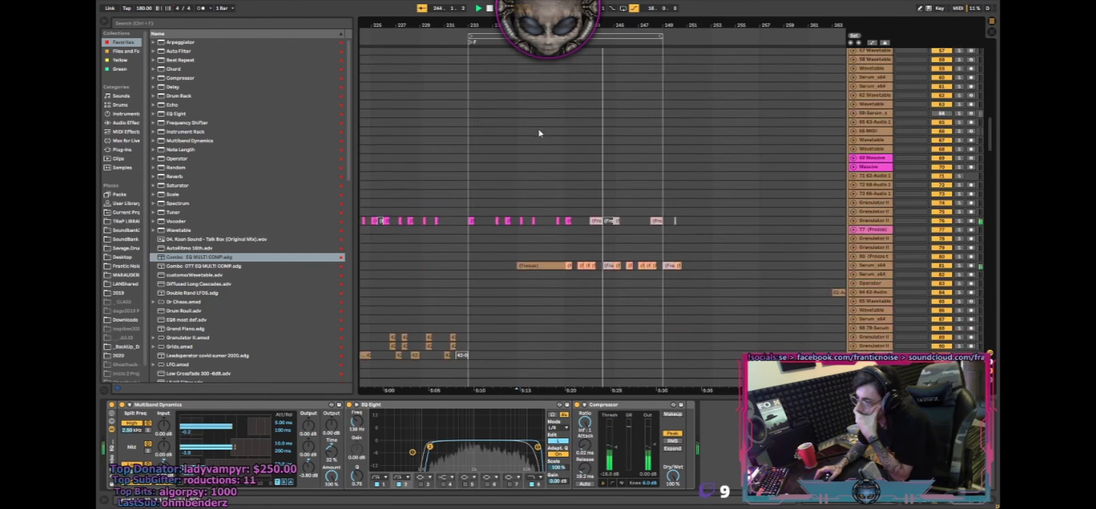
scroll(540, 131, down, 3)
click(484, 89)
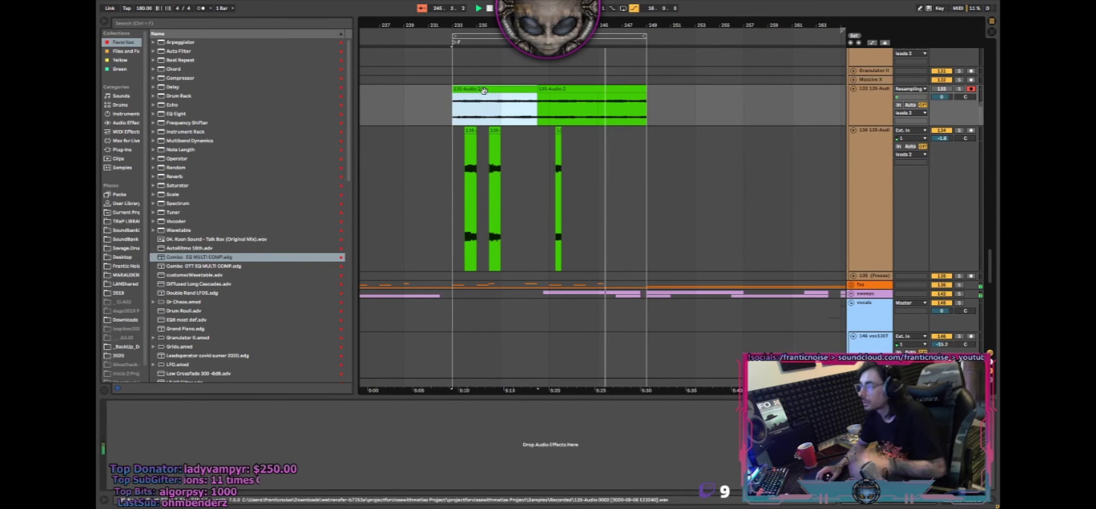
- Copy the first two resampled slices on track 134 to bars 216 and 218 of the same track and play the passage
drag(459, 141, 538, 139)
scroll(538, 140, left, 6)
click(464, 148)
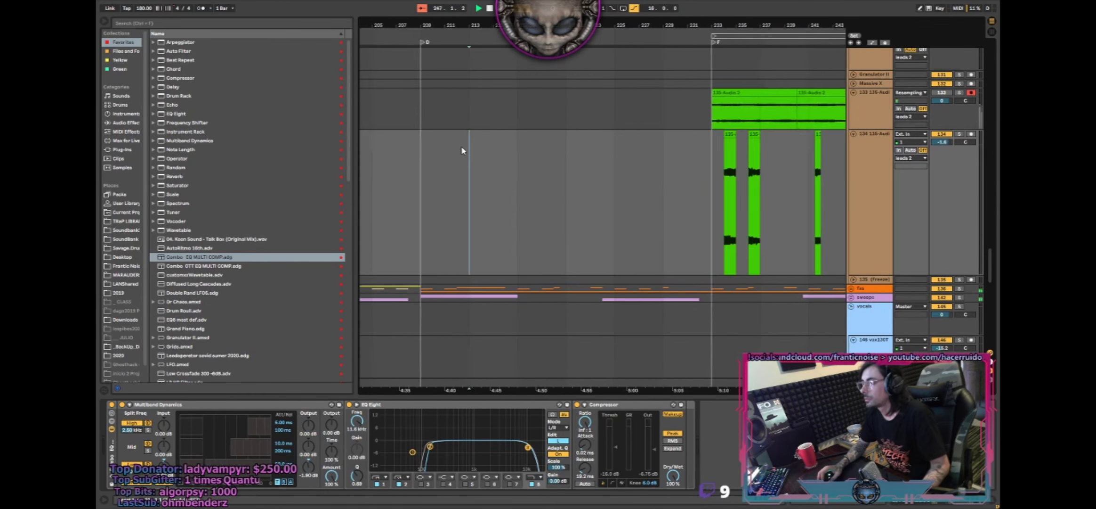
key(space)
key(space)
scroll(565, 132, down, 5)
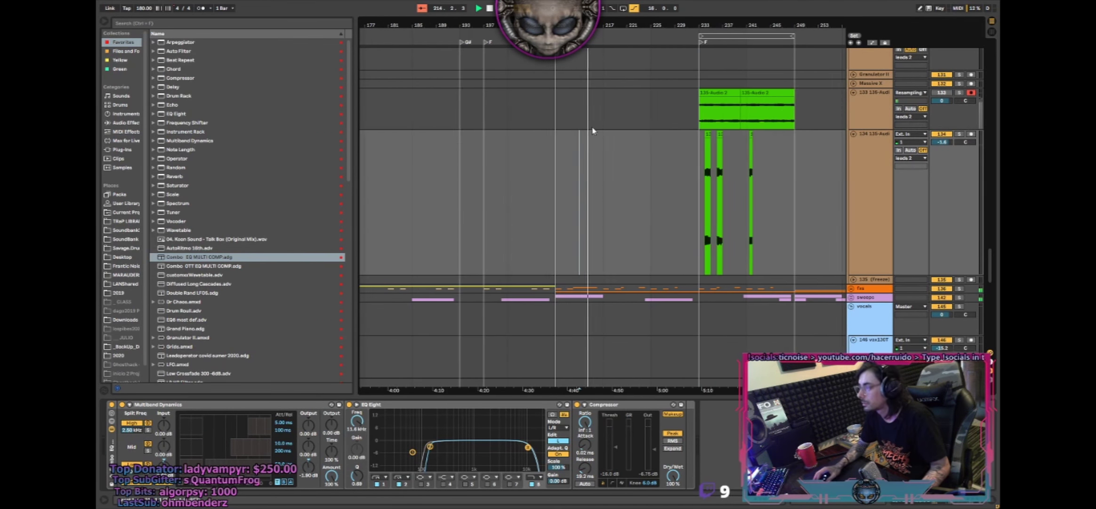
click(580, 160)
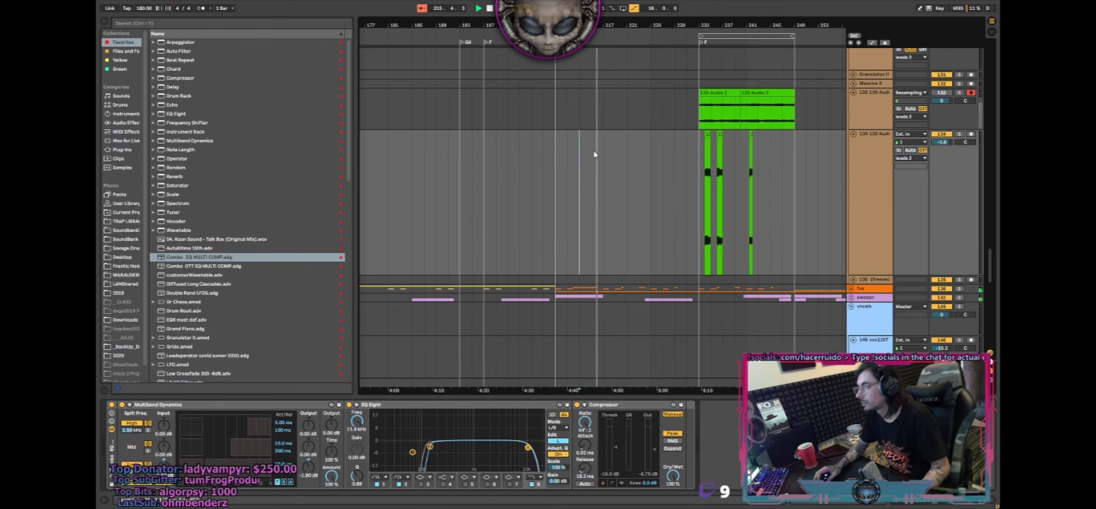
click(595, 155)
key(ctrl+v)
key(space)
key(space)
mouse_move(590, 25)
mouse_down()
mouse_move(600, 26)
mouse_move(602, 52)
mouse_up()
click(607, 152)
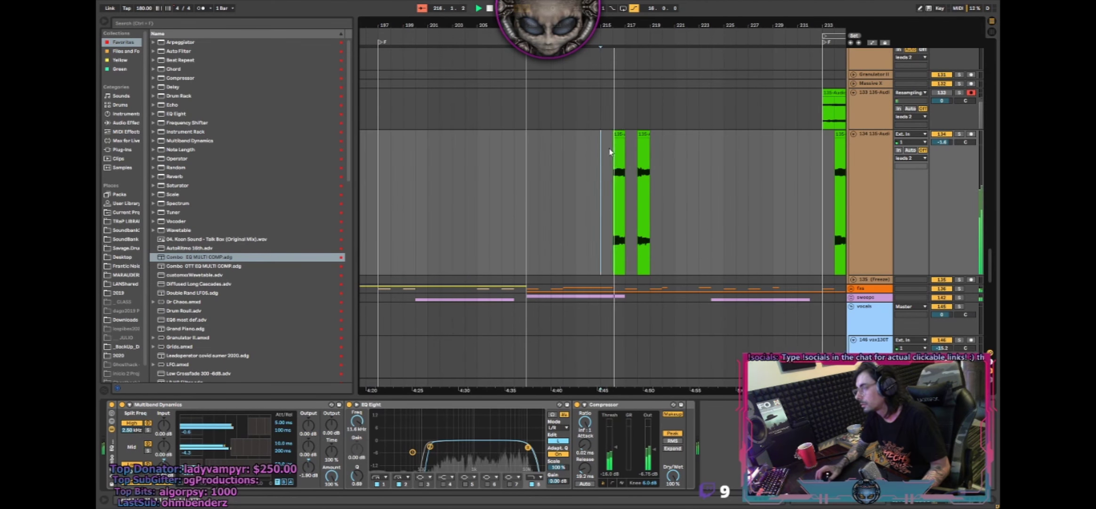
- Move the first pasted slice on track 134 to bar 215 and play it back
click(619, 134)
drag(692, 142, 617, 159)
drag(541, 153, 528, 158)
key(space)
key(space)
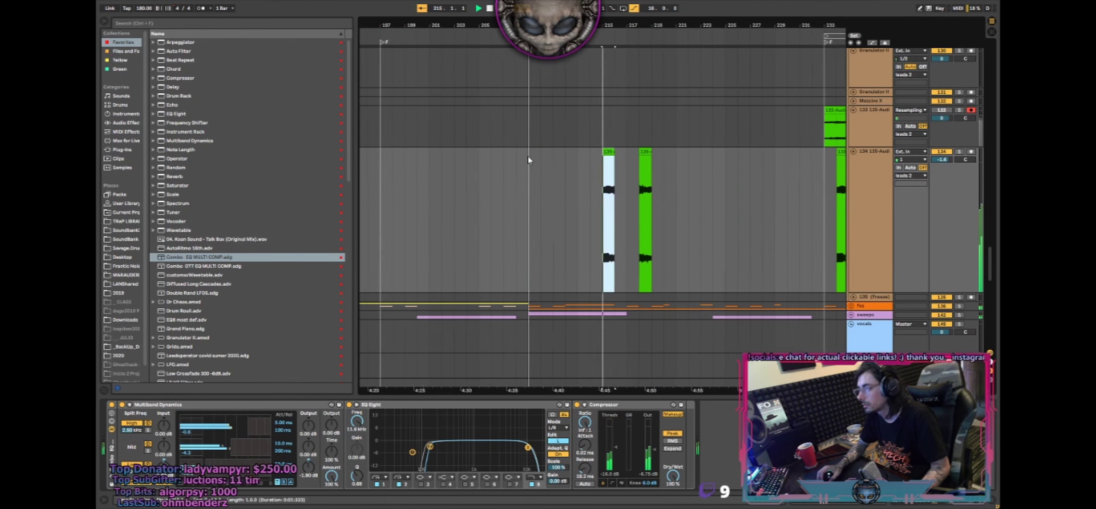
- Try transposing the slice at bar 215 down, audition it with track 134 soloed, and return Transpose to 0 st
key(shift+Tab)
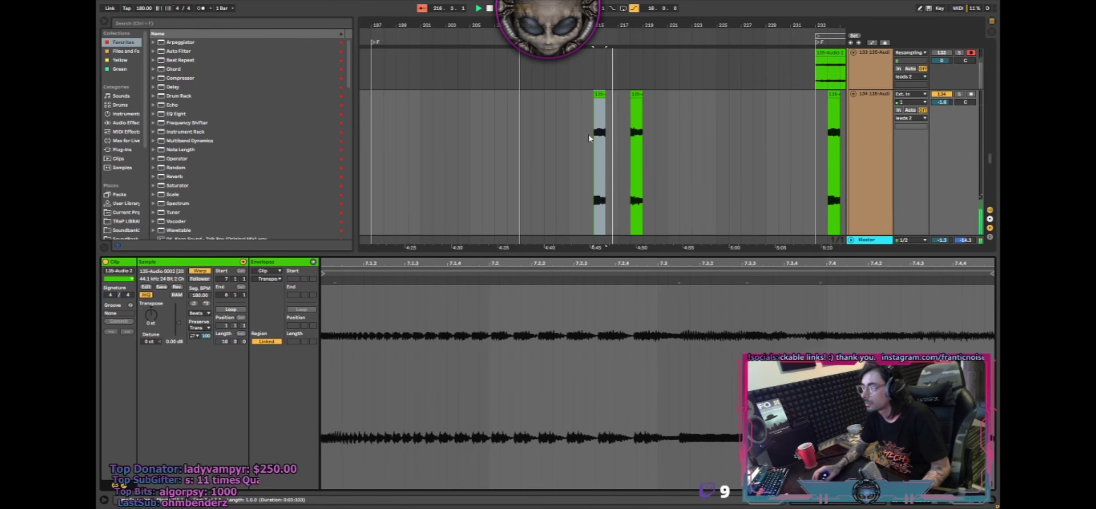
drag(693, 116, 616, 156)
double_click(519, 137)
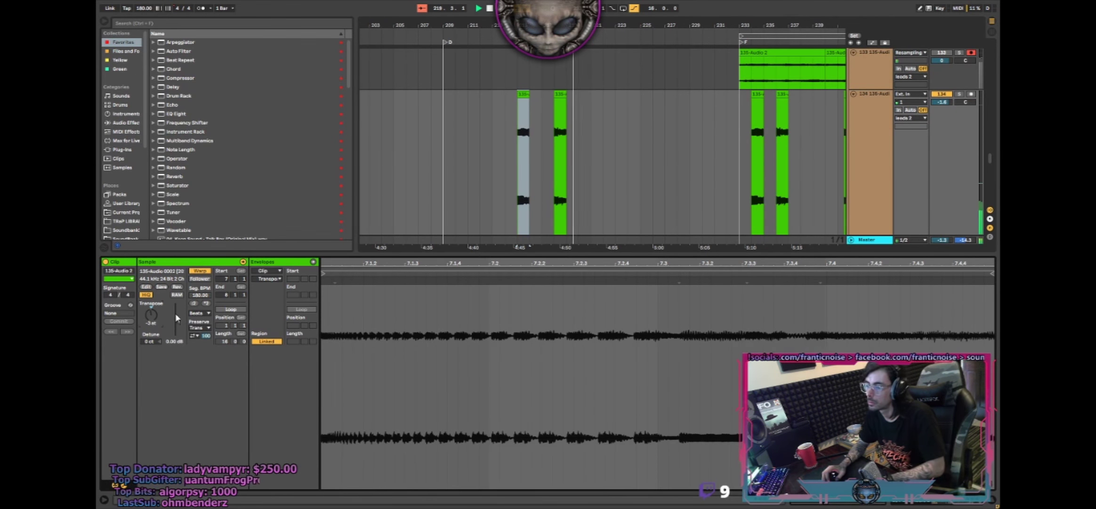
key(space)
key(space)
click(959, 94)
key(space)
key(space)
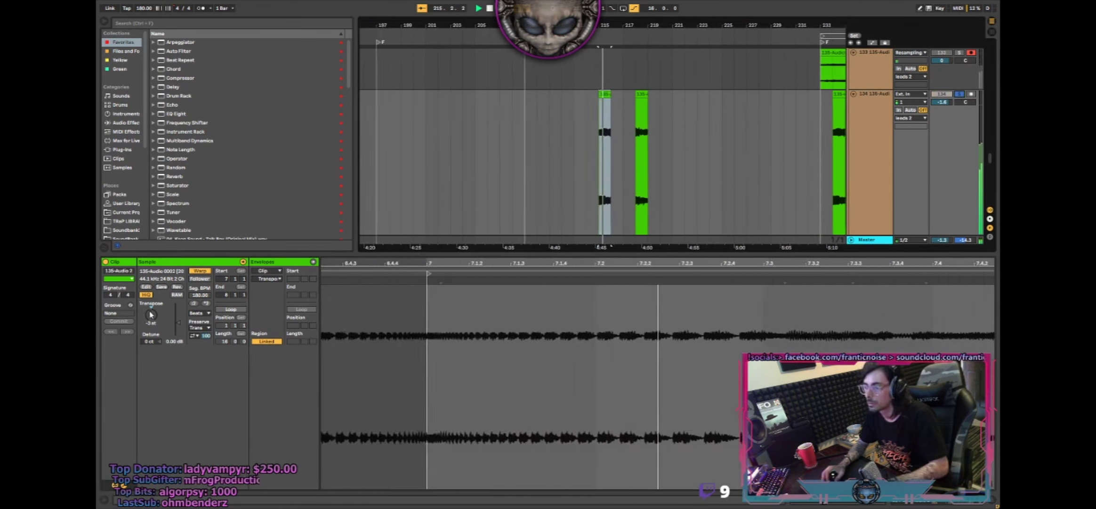
drag(150, 315, 151, 301)
key(space)
key(space)
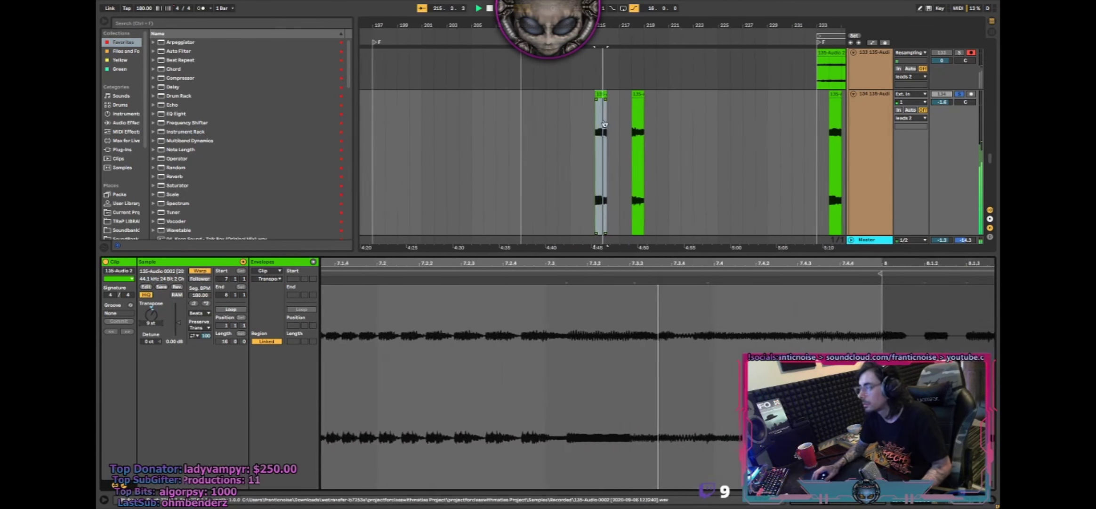
- Set the slice's warp mode to Texture with Flux 0, audition it and unsolo track 134
click(200, 313)
click(199, 333)
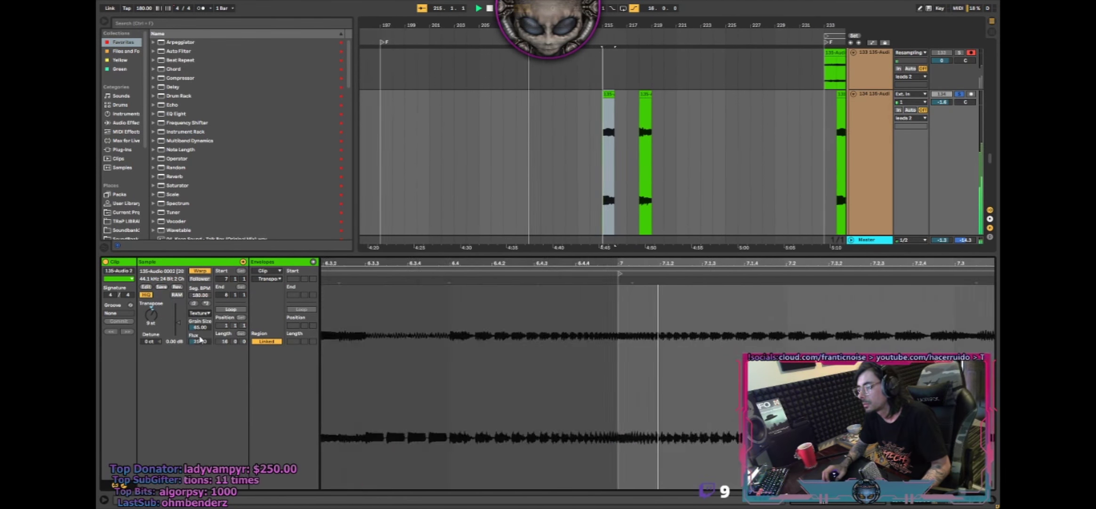
drag(200, 341, 200, 361)
key(space)
key(space)
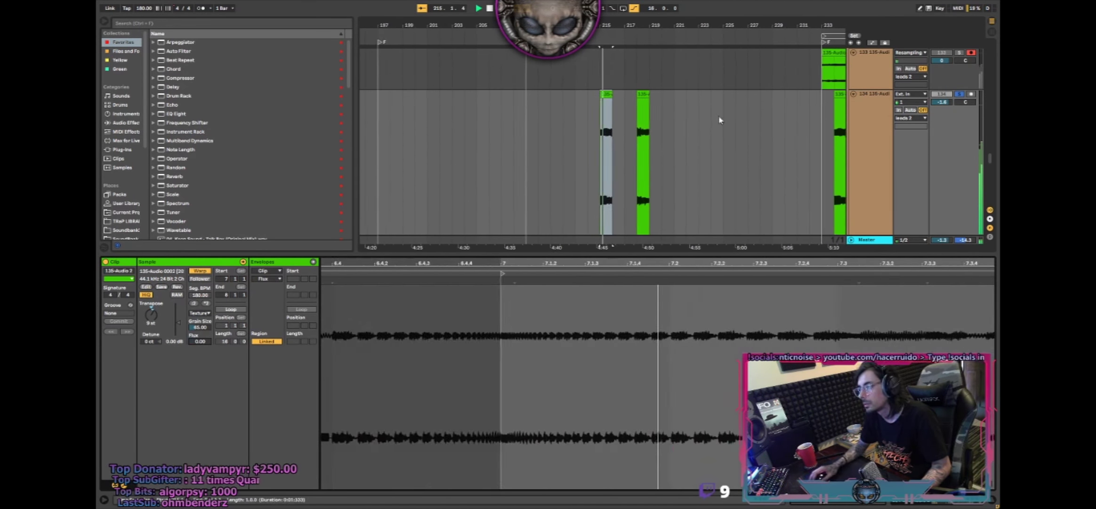
click(958, 94)
- Try shortening the slice at bar 215 on track 134, and undo the changes
click(621, 123)
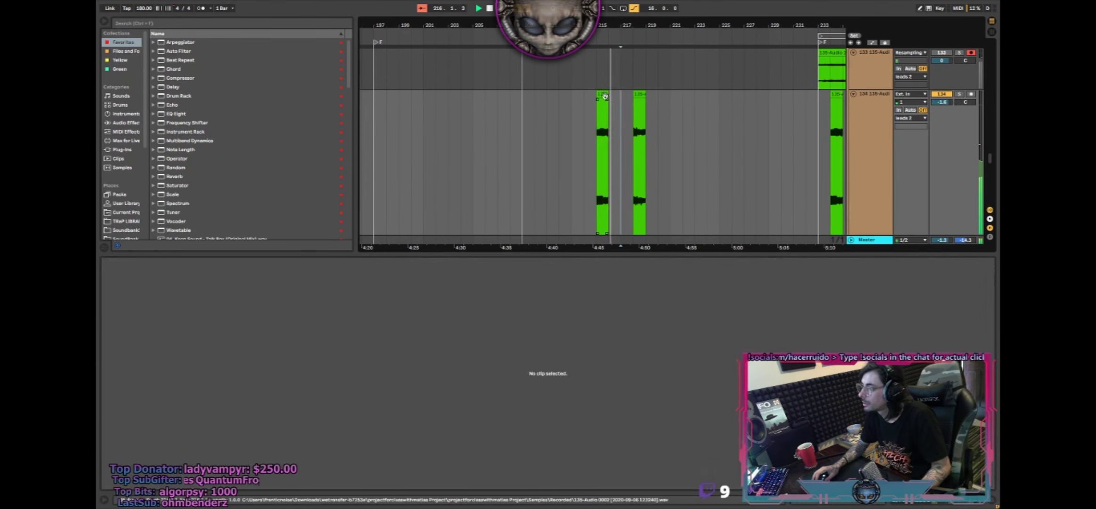
click(604, 96)
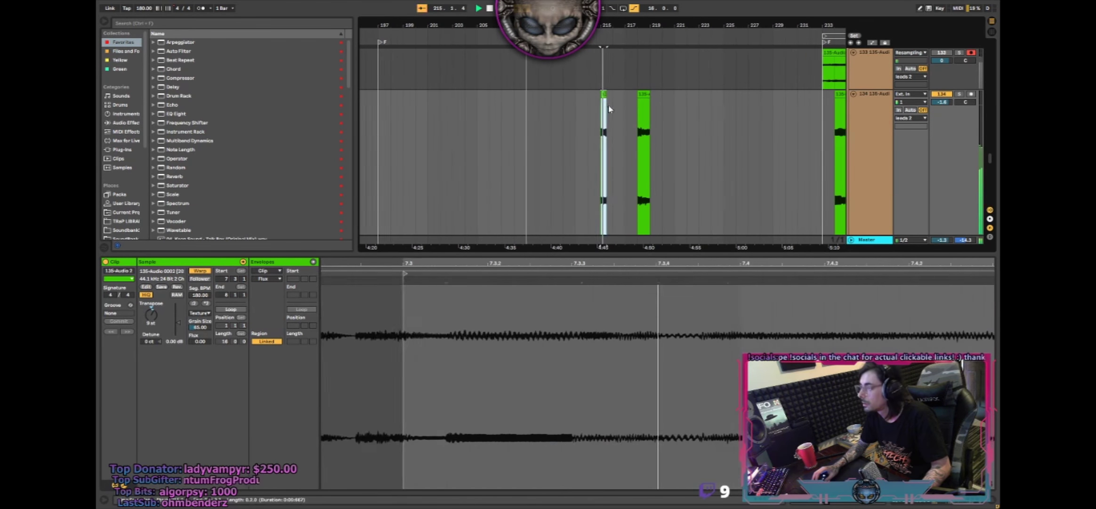
click(601, 83)
scroll(600, 82, up, 3)
key(ctrl+z)
key(ctrl+z)
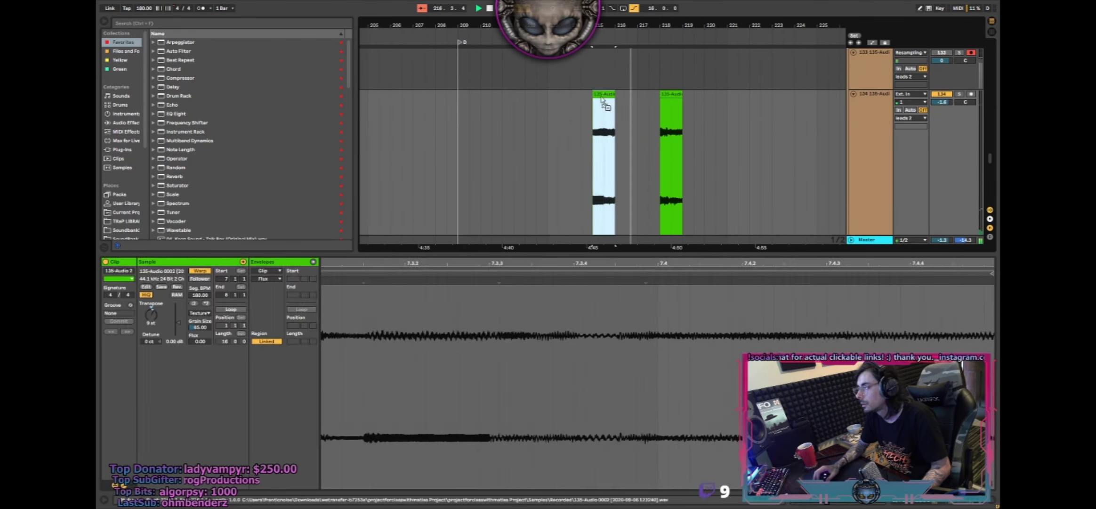
key(ctrl+z)
- Move the slice on track 134 from bar 215 to bar 214 and play the lead-in to it
click(540, 115)
key(space)
key(space)
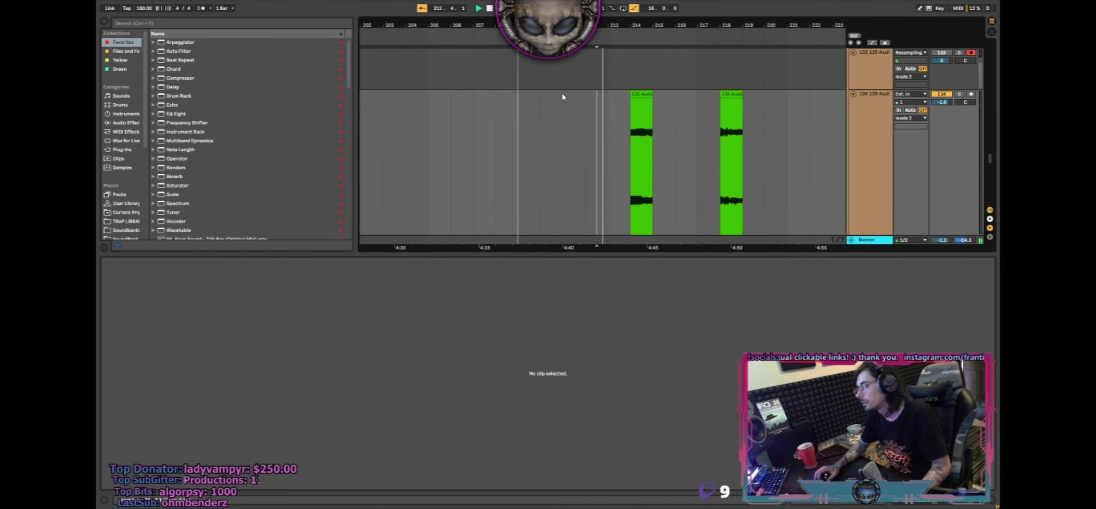
click(608, 255)
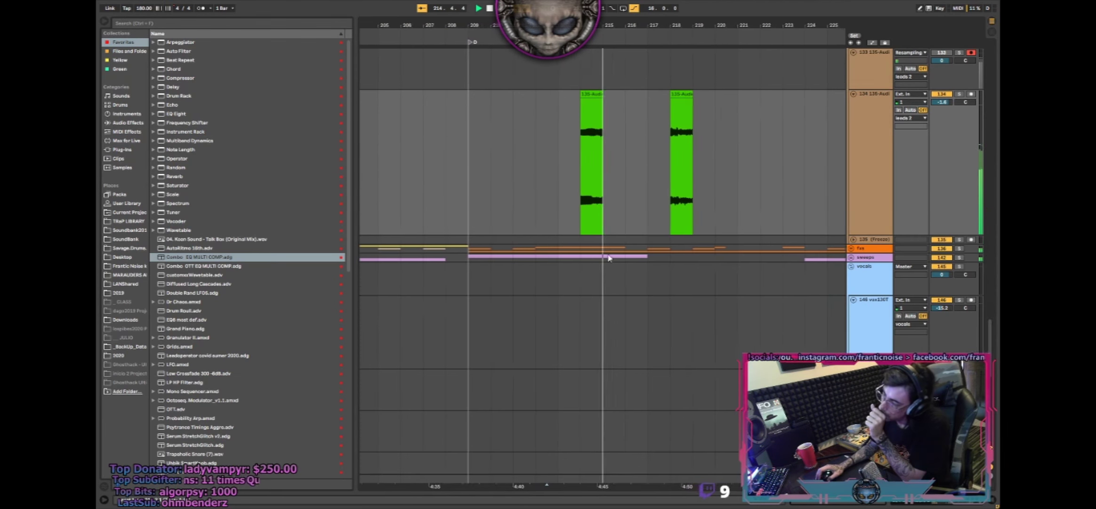
- Extend the slice at bar 214 on track 134 to two bars and recolor it salmon
click(611, 196)
drag(595, 96, 619, 97)
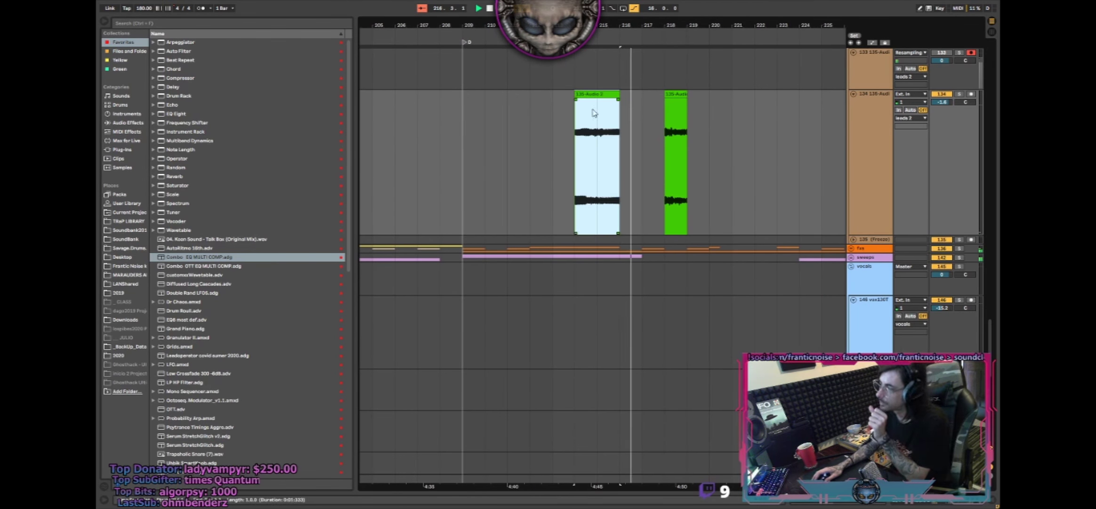
click(553, 116)
key(space)
key(space)
right_click(621, 95)
click(696, 324)
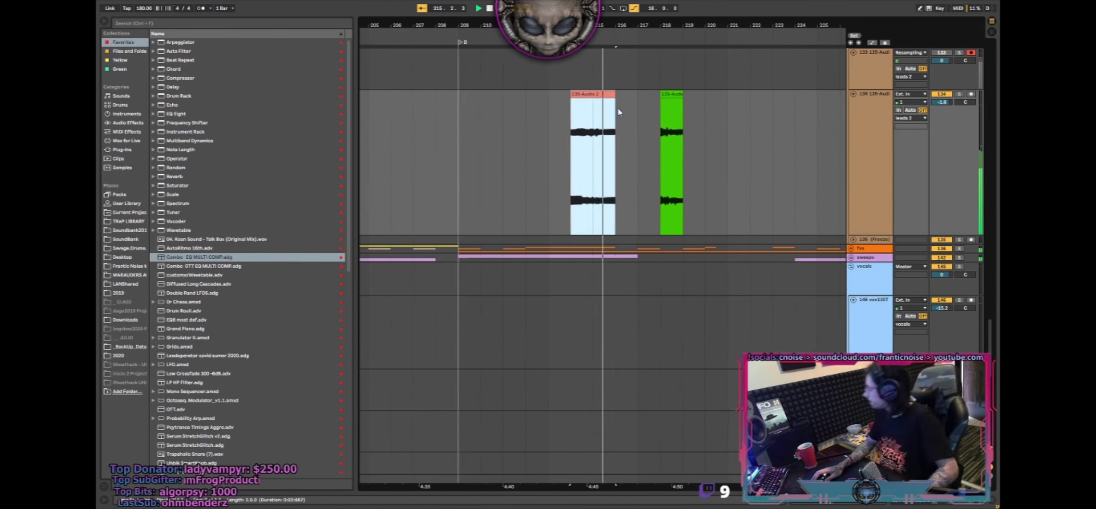
- Check track 134 in solo, unsolo it and automate its Track Panning to the right for bar 214 and to the left from bar 215
click(959, 94)
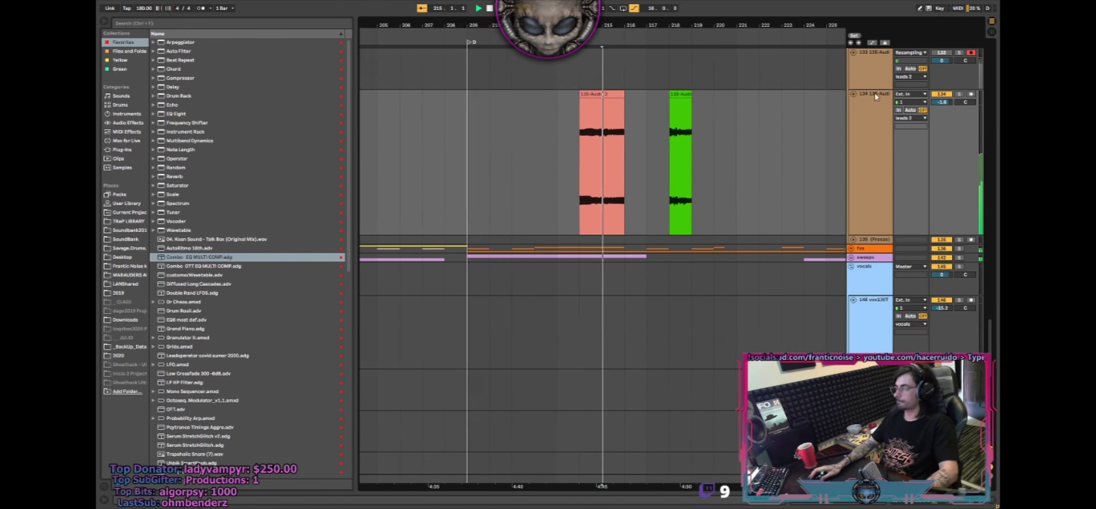
click(959, 95)
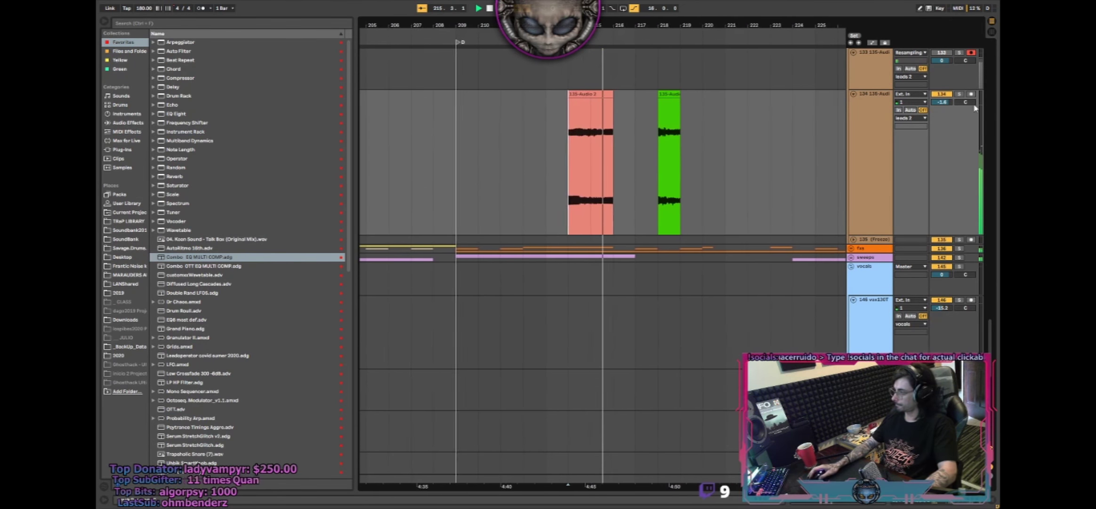
key(a)
key(ctrl+z)
key(space)
key(space)
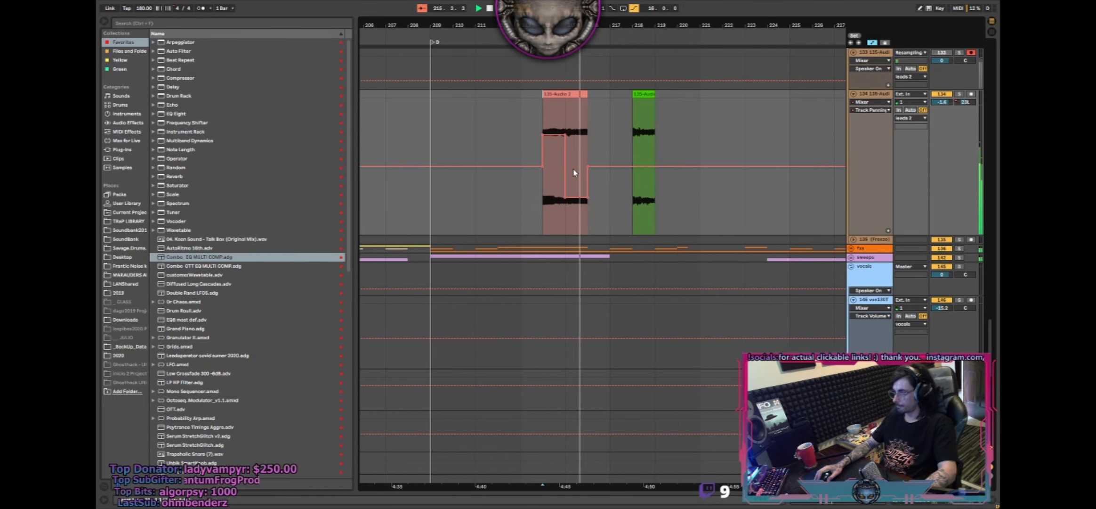
- Try deleting the tail of the spoken vocal clip on track 25 around bar 216 and play back the cut
scroll(604, 193, up, 10)
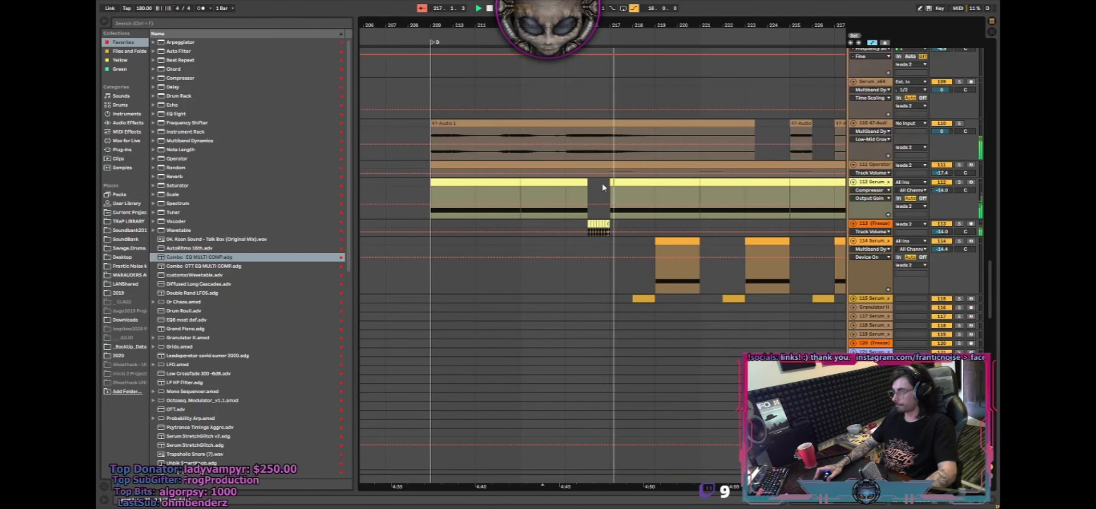
scroll(603, 187, down, 15)
scroll(604, 187, up, 20)
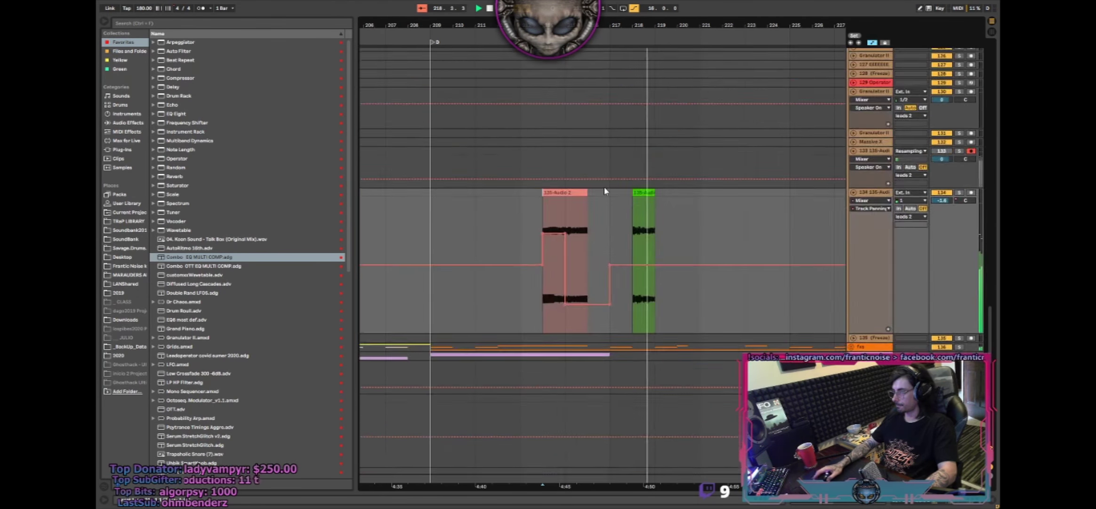
scroll(610, 196, up, 15)
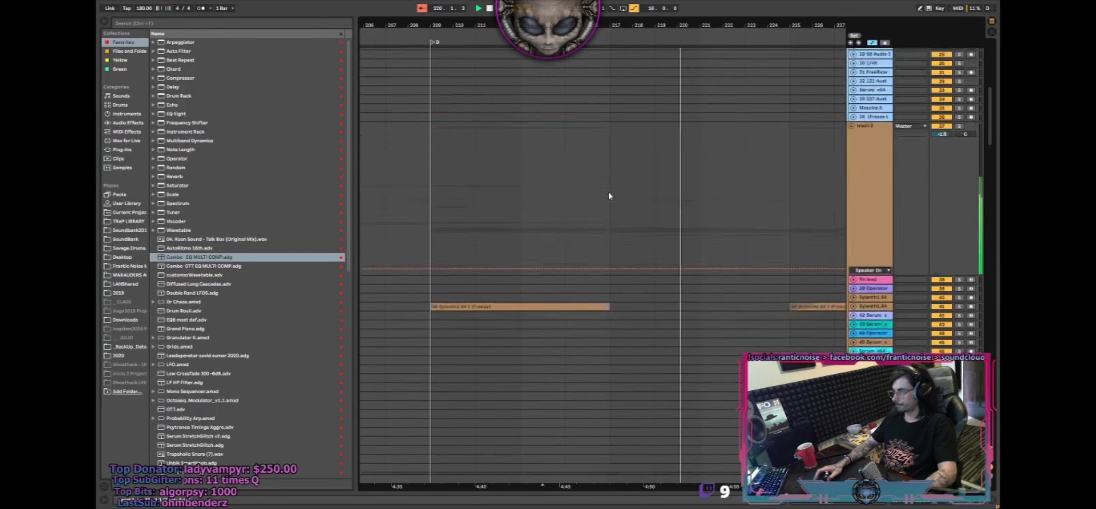
scroll(588, 162, up, 5)
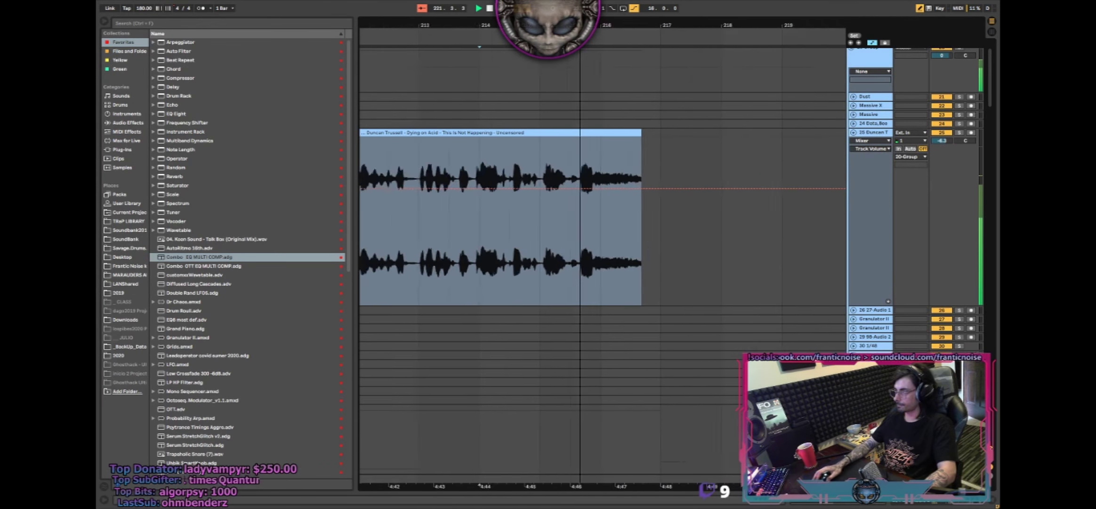
click(585, 167)
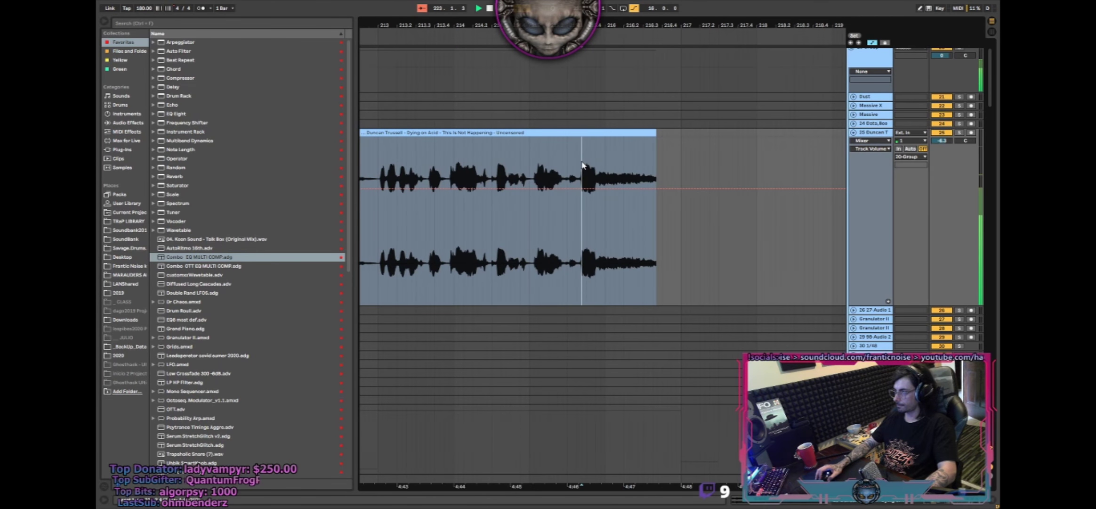
mouse_move(584, 154)
mouse_down()
mouse_move(605, 137)
mouse_move(660, 151)
mouse_move(654, 137)
mouse_move(620, 136)
mouse_move(631, 137)
mouse_up()
key(Delete)
click(573, 150)
click(494, 151)
key(space)
key(space)
- Undo the last edit, trim the spoken vocal clip on track 25 to end at bar 216 and play back its ending
click(670, 149)
key(ctrl+z)
click(540, 153)
key(space)
key(space)
click(559, 155)
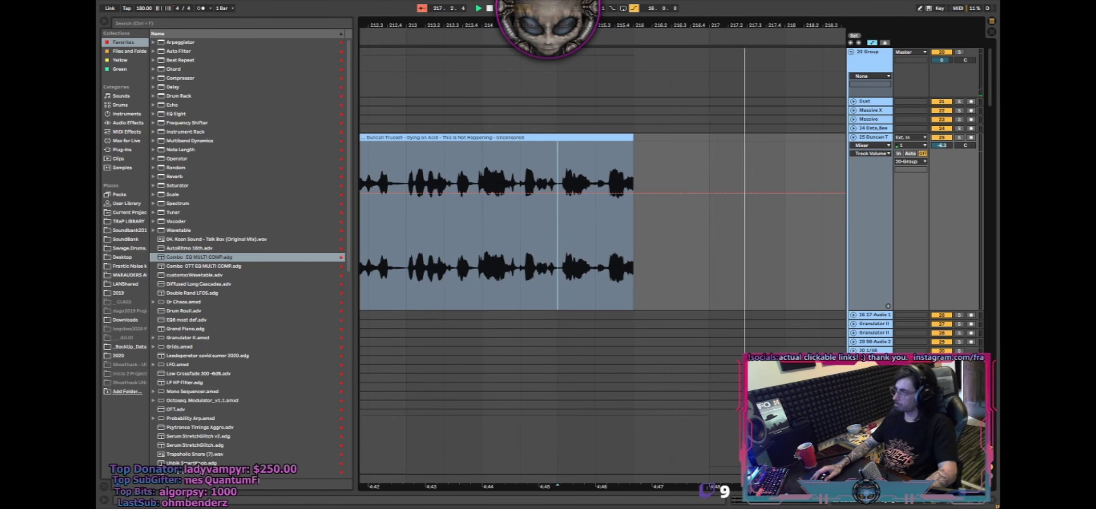
drag(647, 26, 646, 6)
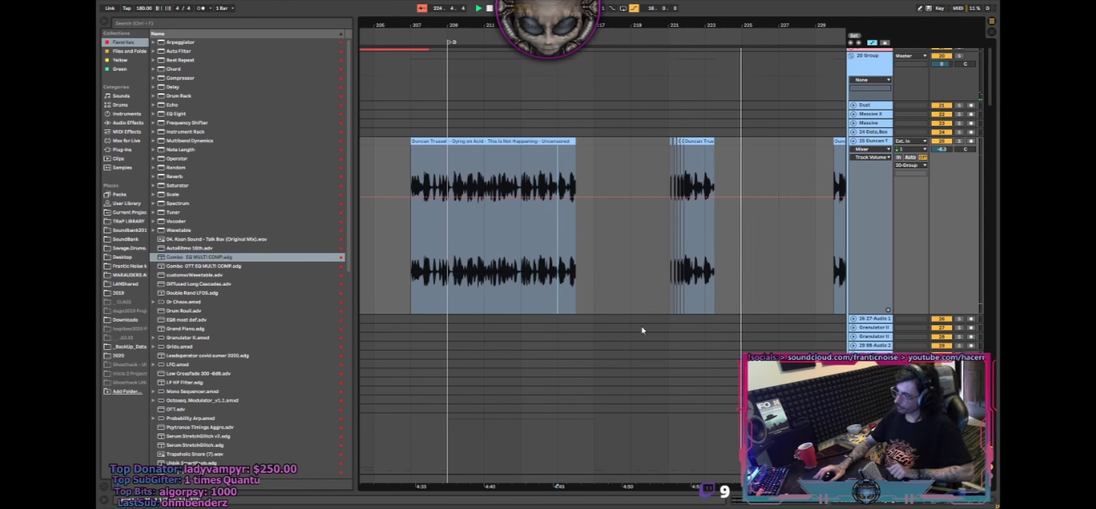
- Copy bars 213 to 217 of track 134, including the salmon slice and its panning automation, to bar 221 and play them
scroll(644, 330, down, 20)
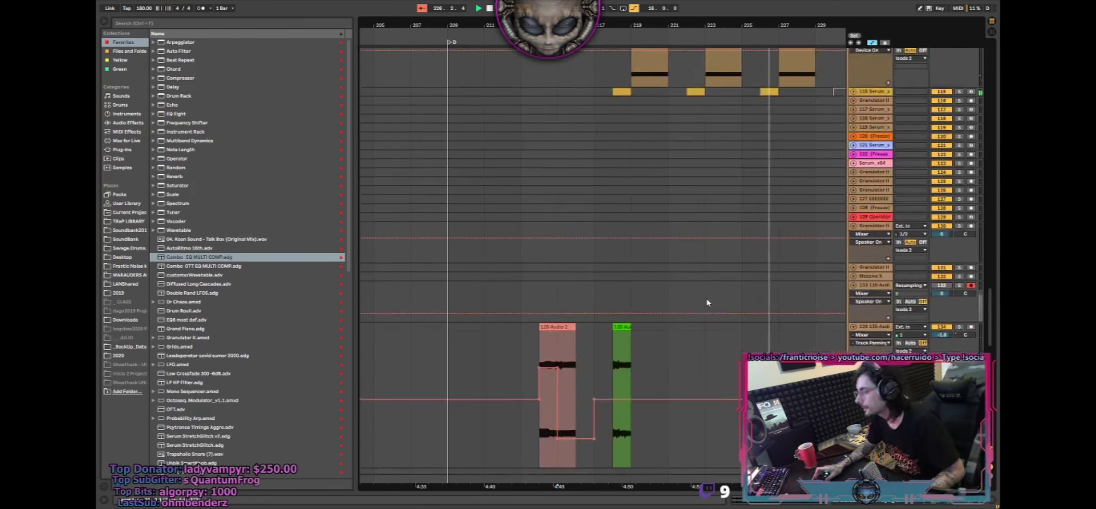
scroll(707, 303, down, 5)
drag(545, 210, 589, 212)
key(ctrl+c)
click(675, 211)
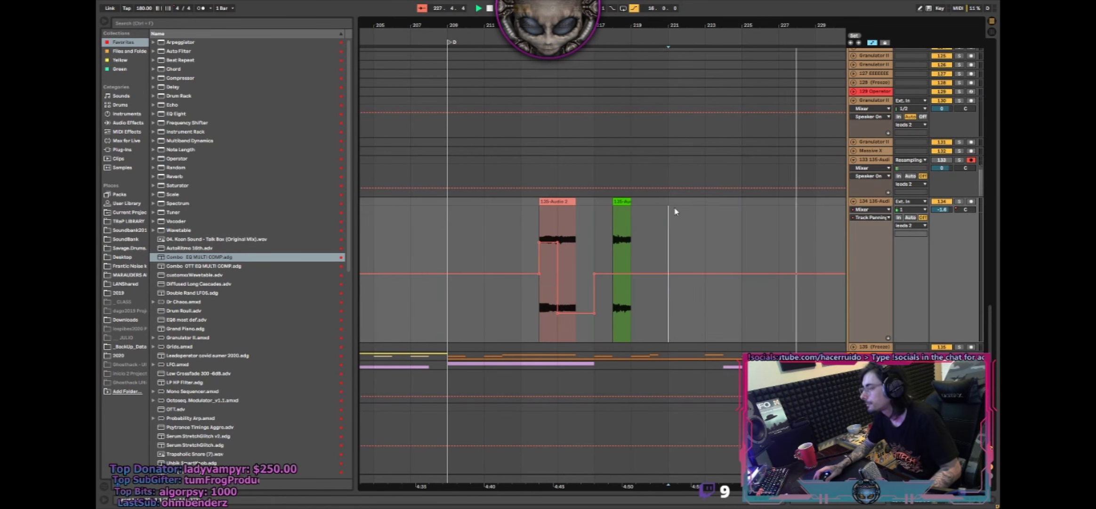
key(ctrl+v)
key(space)
key(space)
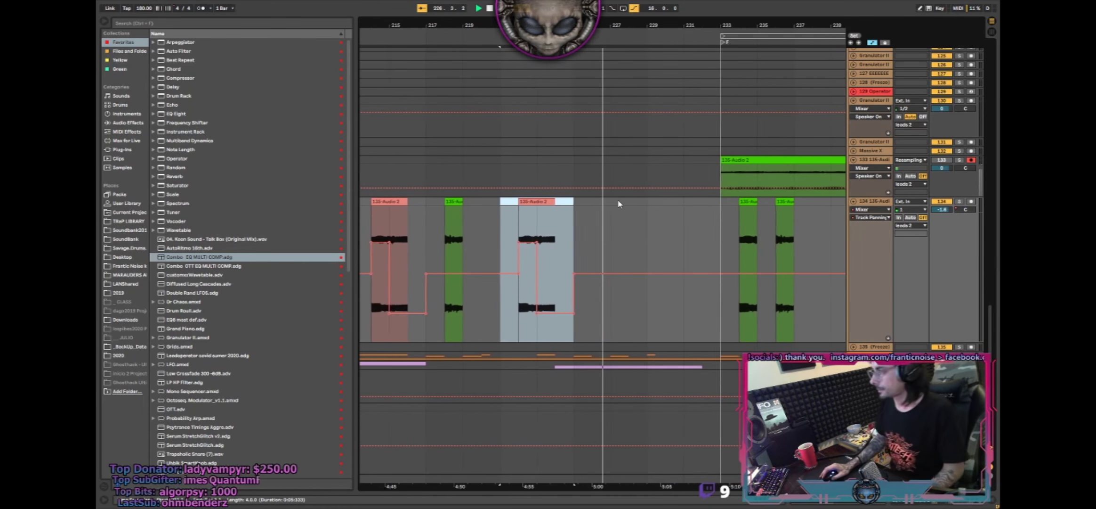
- Select the first resampled clip at bar 233 on track 133, solo the track to listen and show its device chain
drag(597, 25, 597, 8)
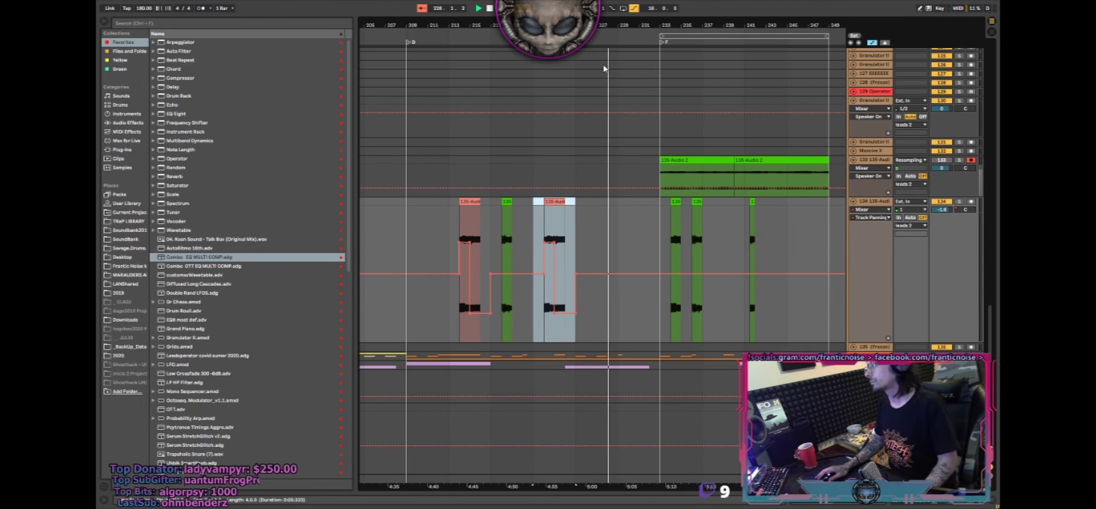
click(626, 232)
click(679, 175)
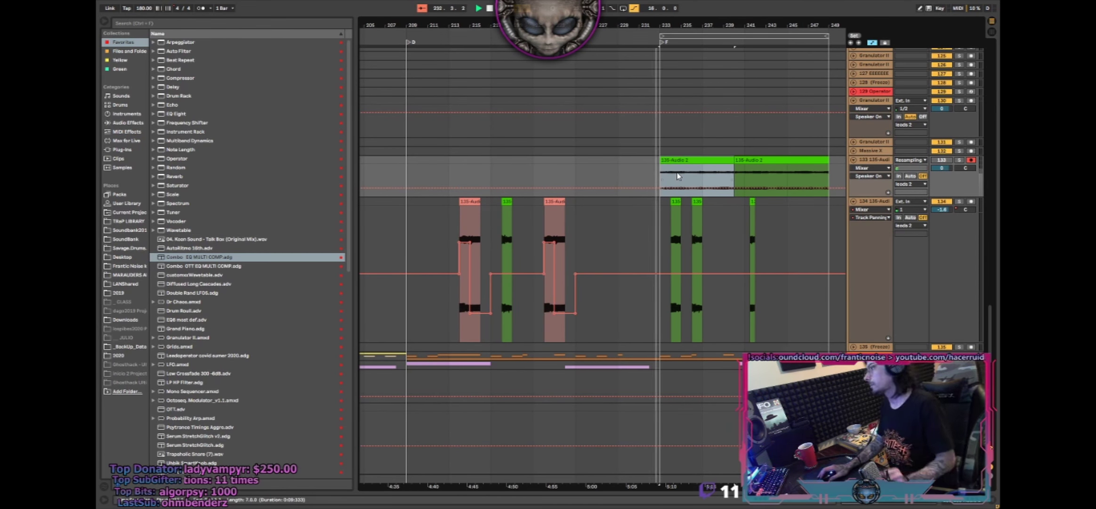
click(961, 162)
click(959, 160)
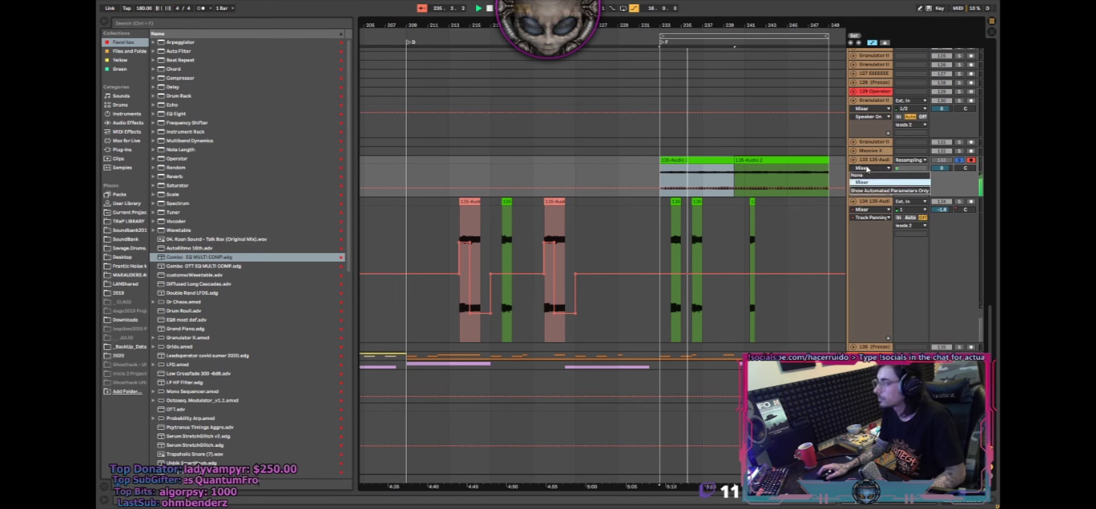
double_click(873, 160)
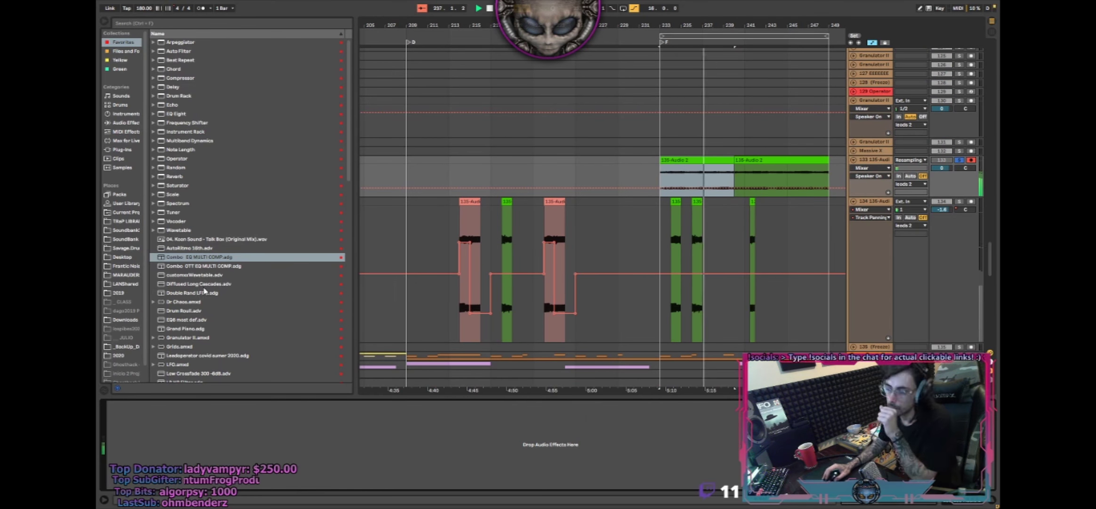
- Add the Uhbik SmartKnob preset to track 133, raise its Scaling macro and play back the clips
scroll(205, 291, down, 5)
scroll(199, 299, up, 3)
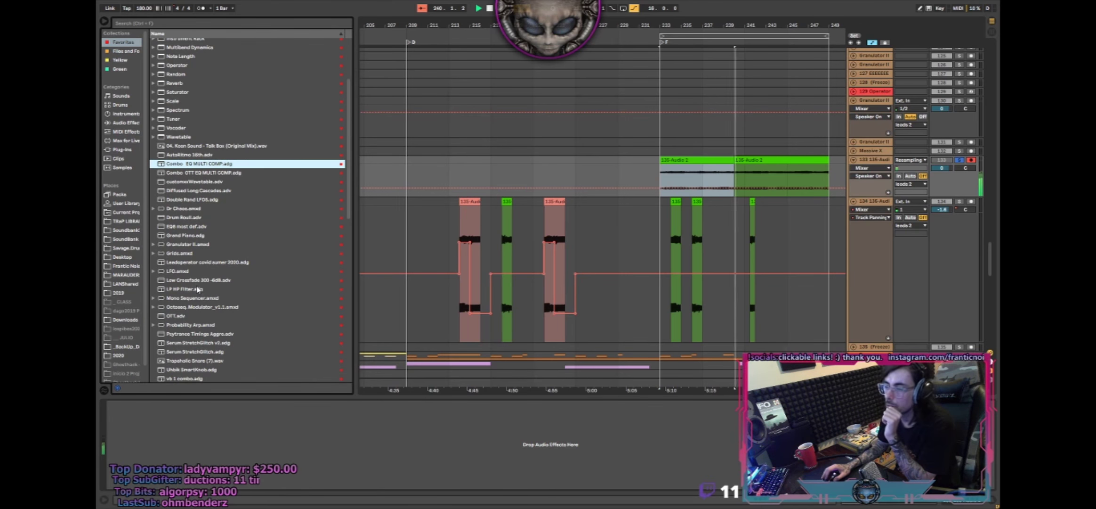
scroll(187, 322, down, 3)
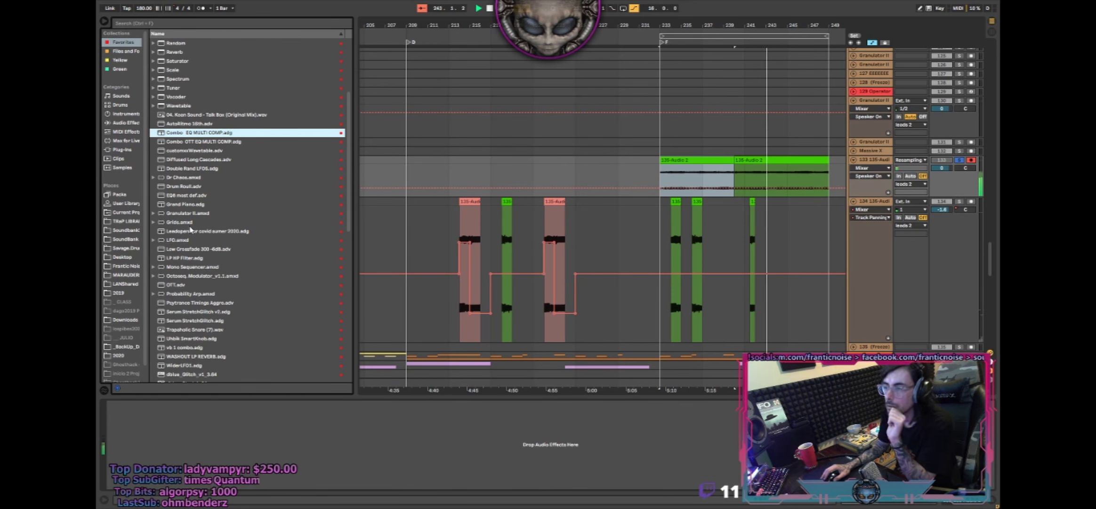
drag(181, 338, 187, 424)
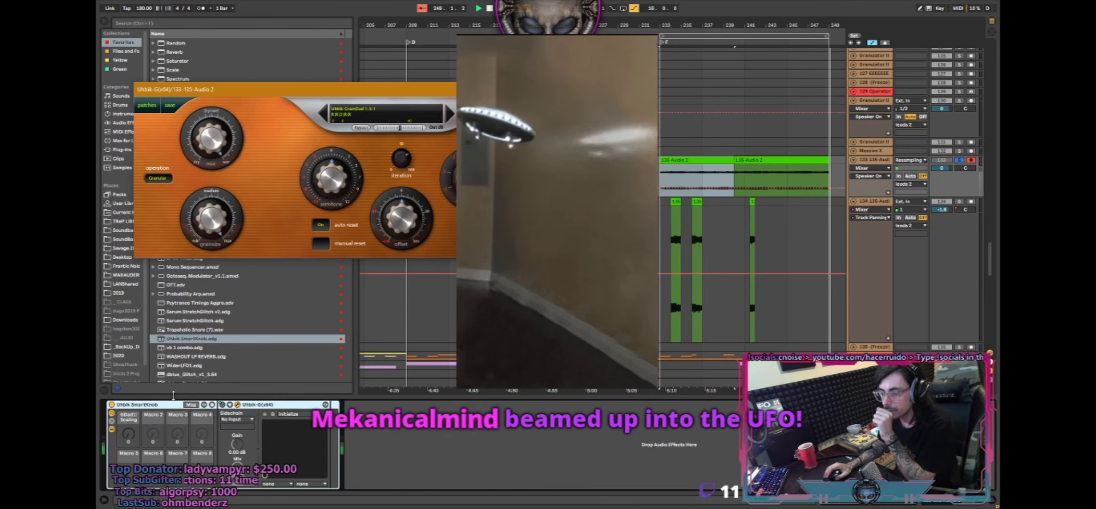
drag(128, 434, 128, 421)
key(space)
key(space)
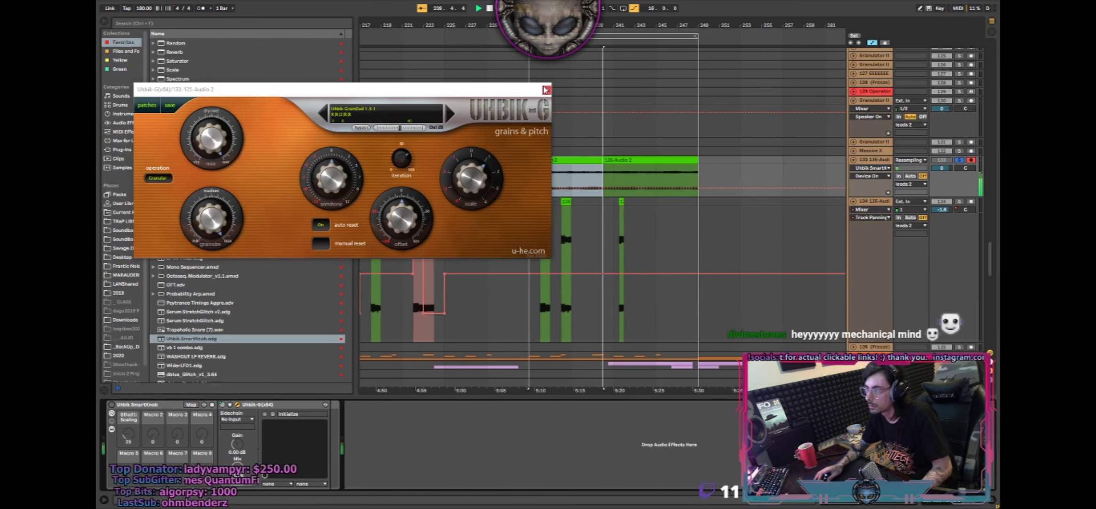
- Unsolo track 133 and deactivate its two resampled clips in bars 233 to 249
click(546, 90)
click(959, 161)
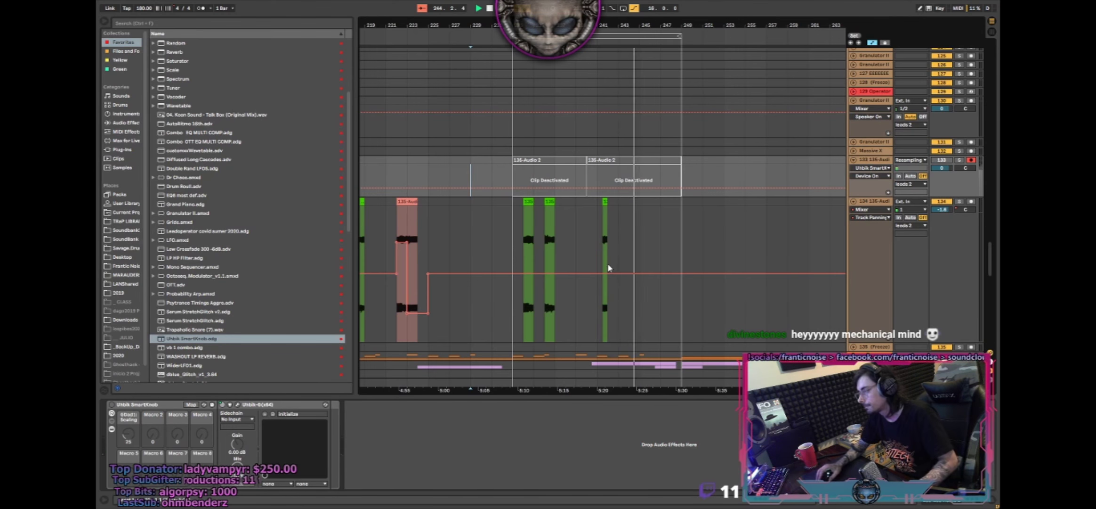
scroll(608, 267, down, 8)
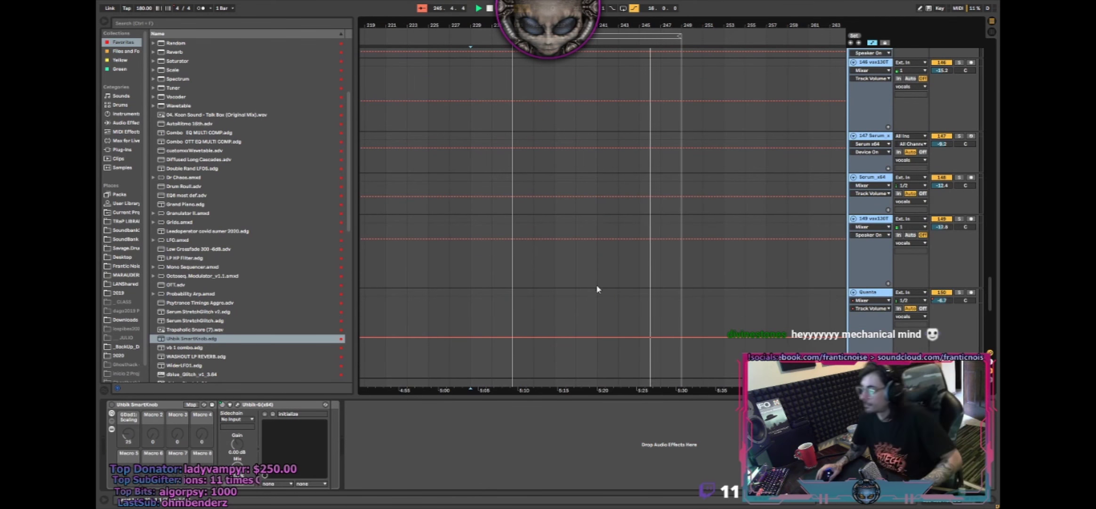
drag(604, 398, 604, 420)
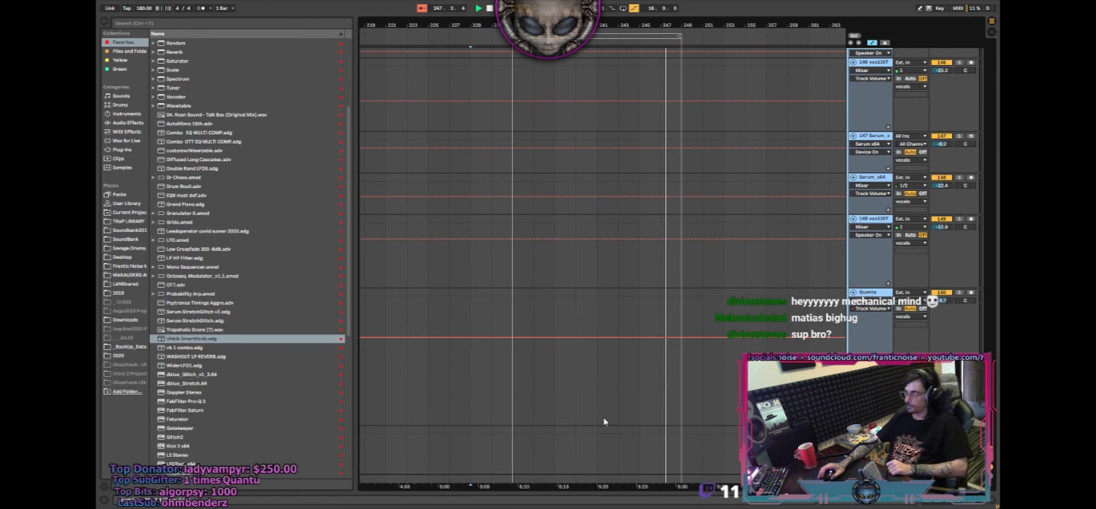
- Trim the spoken vocal clip before bar 265 on track 25 to end at bar 264 and play back its ending
drag(629, 27, 630, 22)
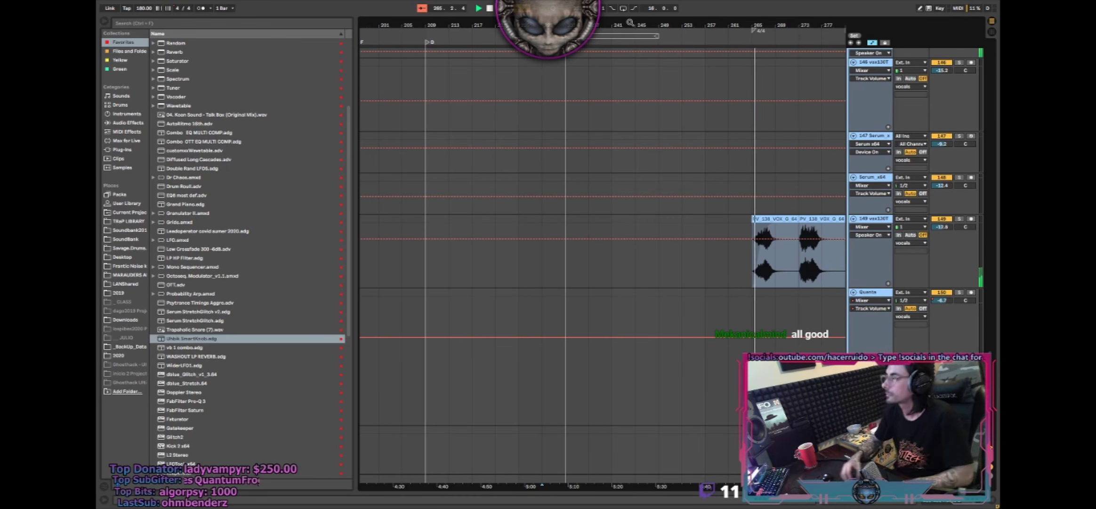
scroll(744, 114, up, 15)
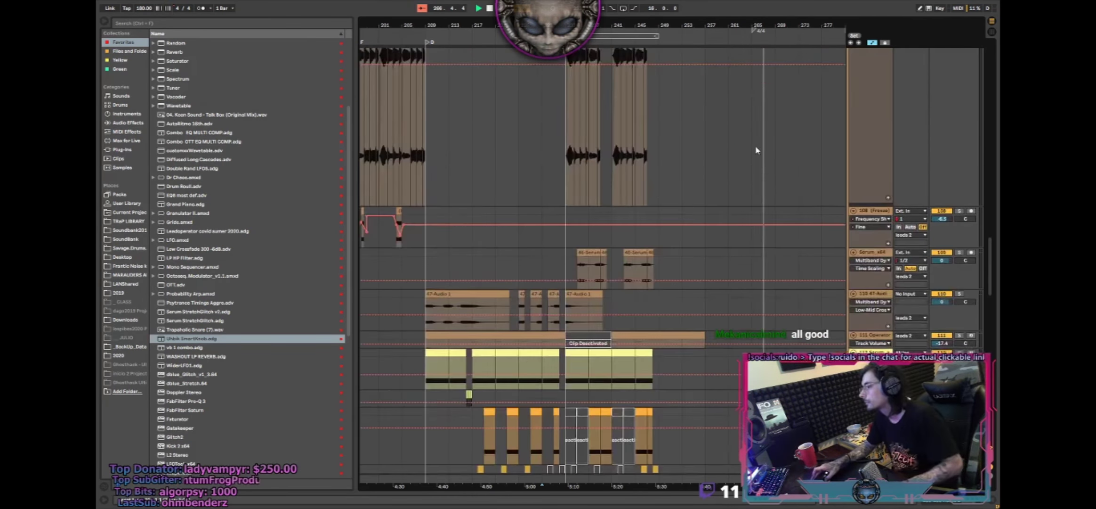
scroll(816, 146, up, 20)
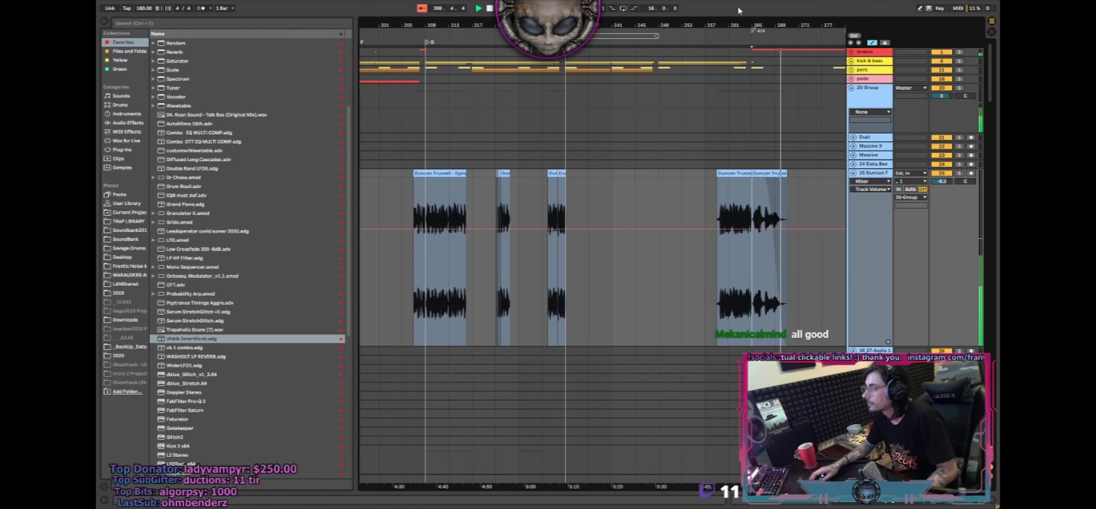
scroll(749, 48, up, 5)
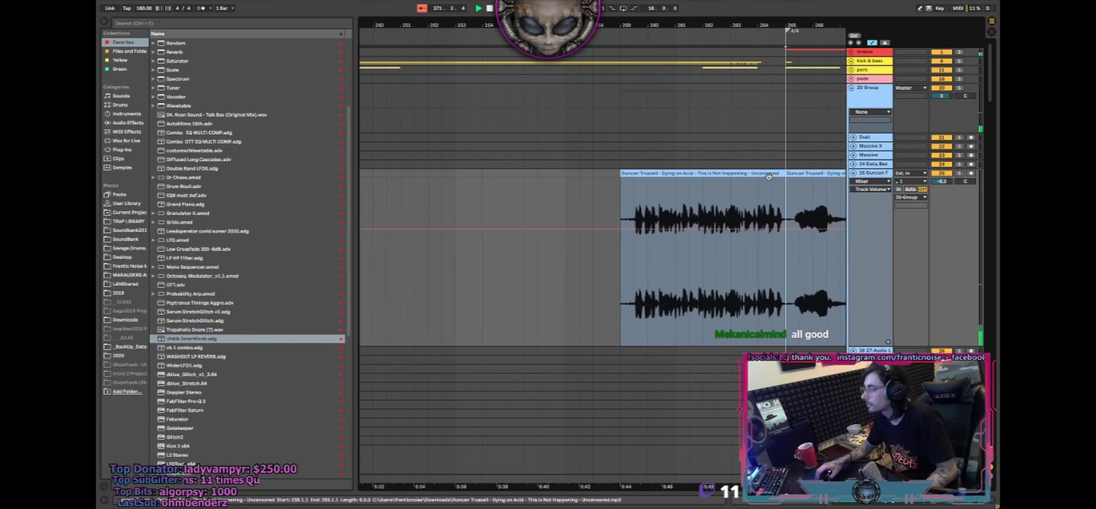
drag(780, 175, 756, 176)
click(745, 40)
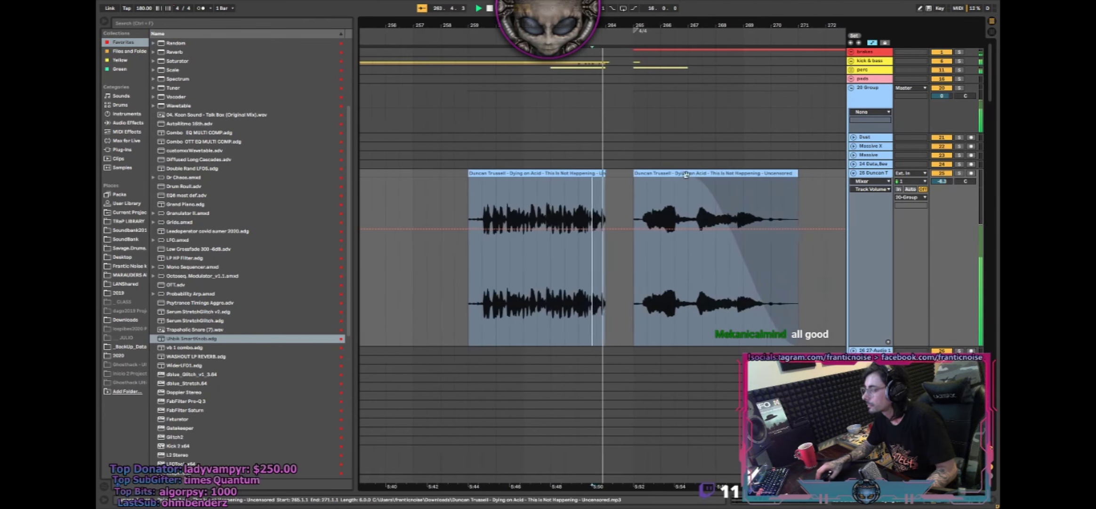
- Cut the short remaining tail off the spoken vocal clip just before bar 264 on track 25
click(652, 174)
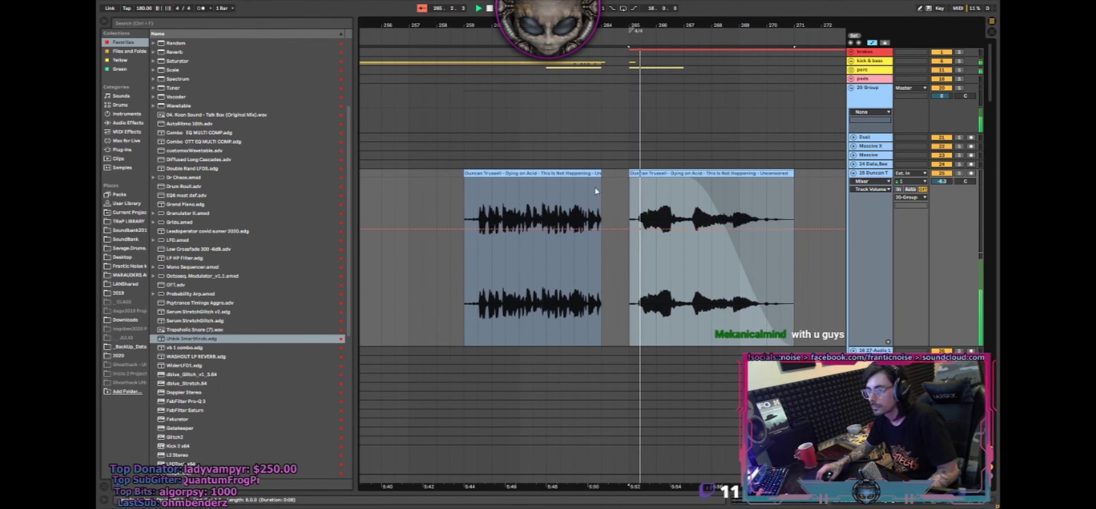
click(596, 202)
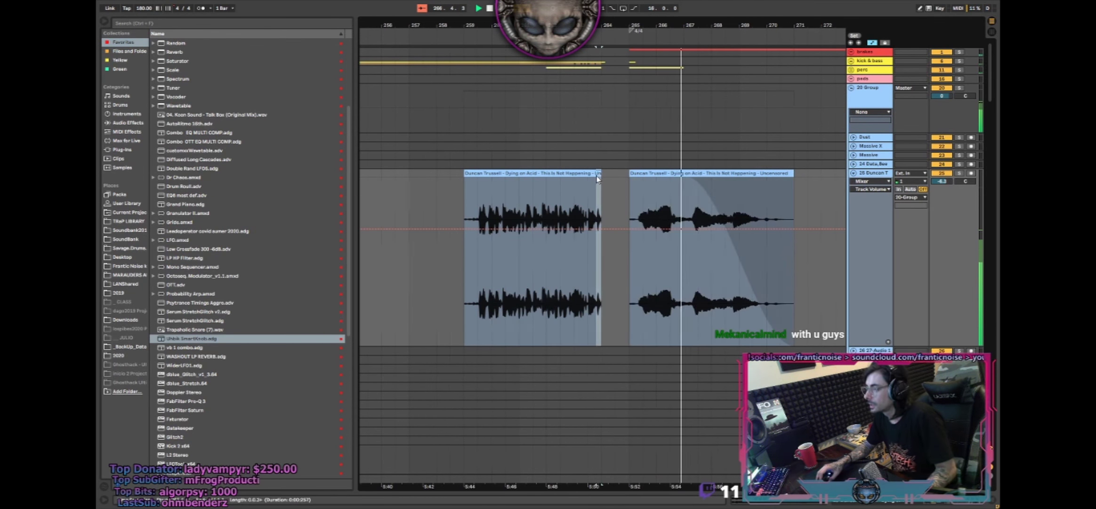
drag(598, 173, 598, 175)
- Listen through the arrangement up to the next section and loop bars 293 to 301
drag(583, 25, 583, 7)
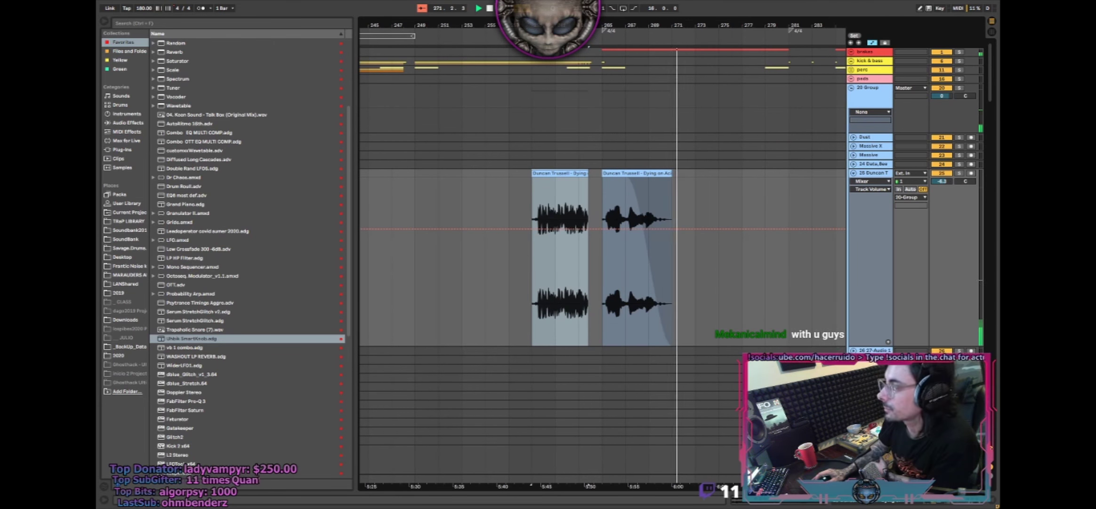
drag(521, 25, 623, 9)
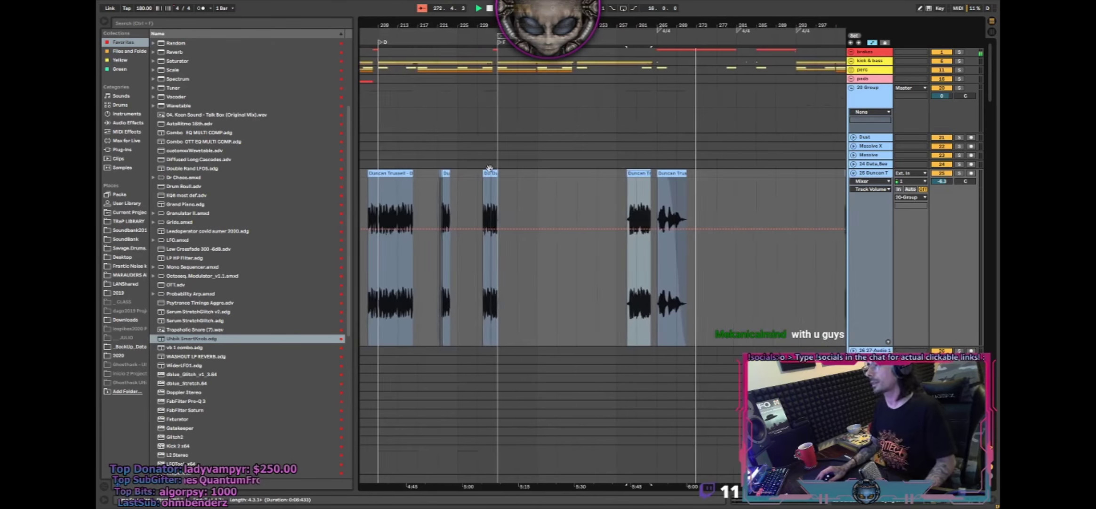
drag(490, 168, 526, 190)
drag(543, 26, 530, 6)
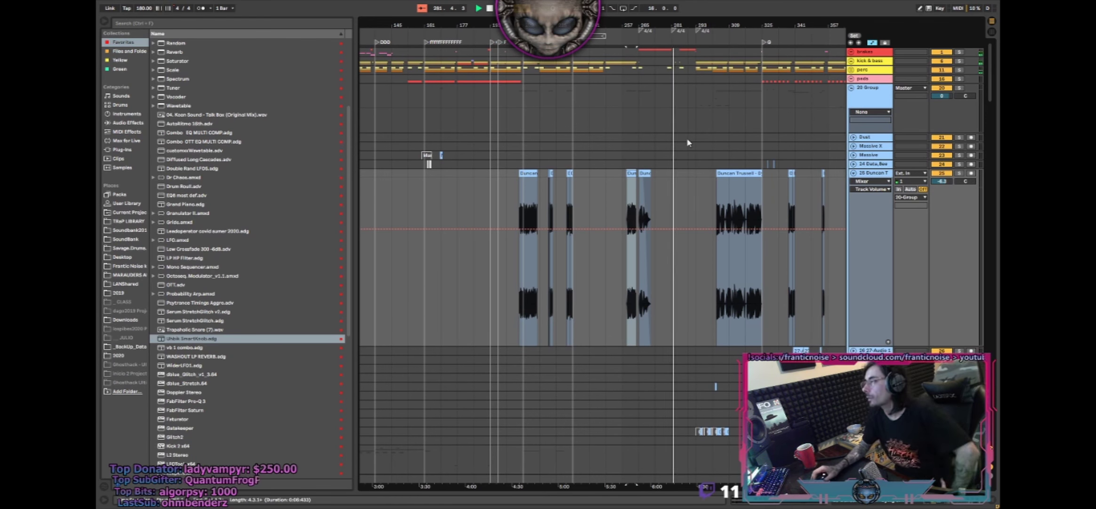
drag(703, 21, 651, 17)
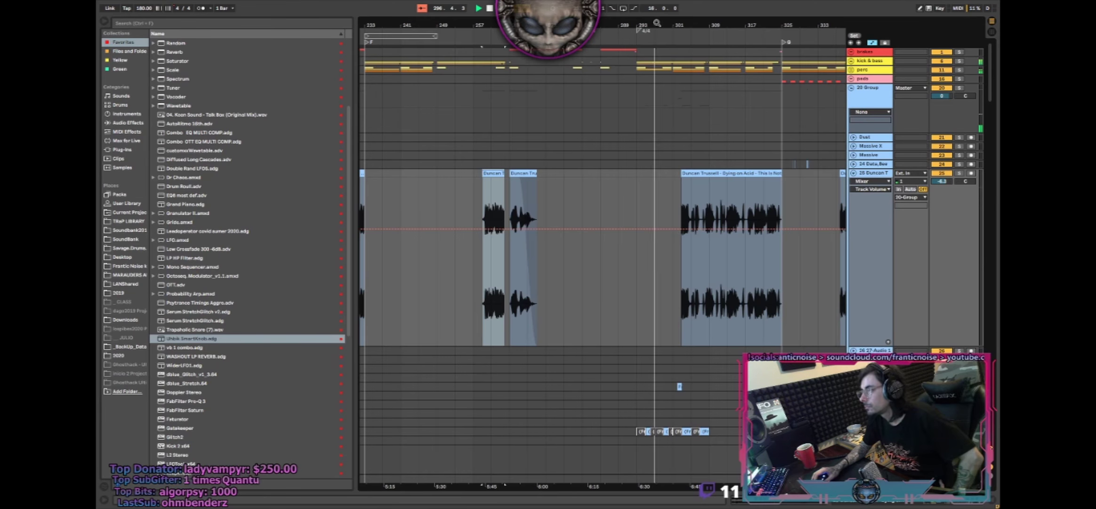
drag(657, 22, 637, 71)
drag(575, 173, 688, 175)
key(ctrl+l)
- Shorten the loop starting at bar 293 to 4 bars
scroll(665, 172, down, 15)
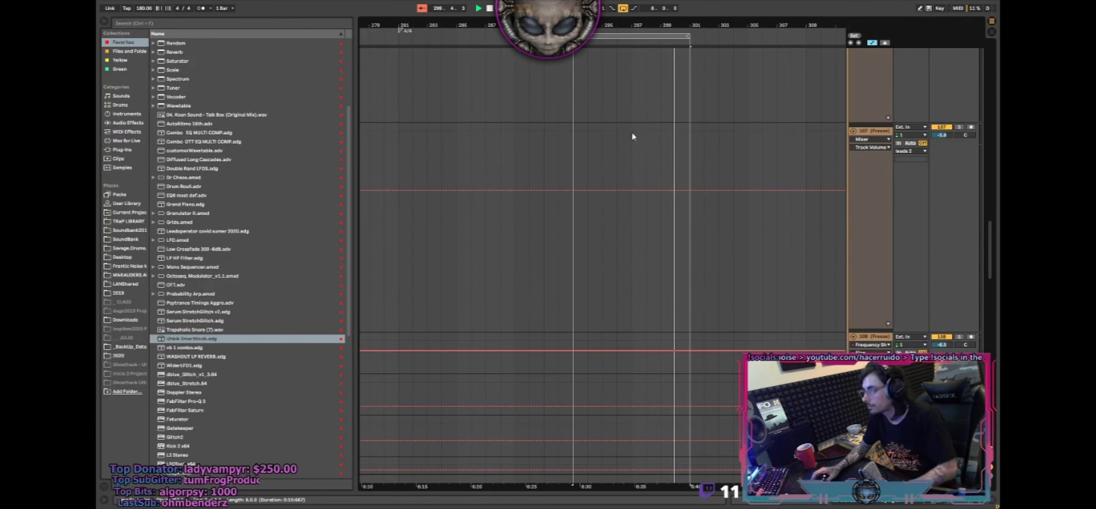
click(654, 9)
key(Down)
key(Down)
key(Down)
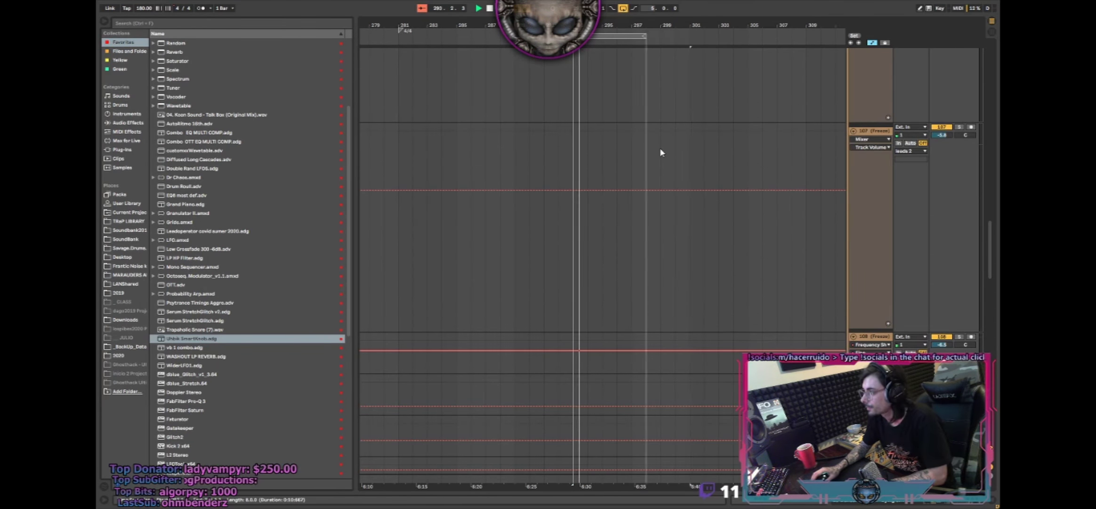
key(Down)
- Look through the tracks playing in bars 293 to 297 and unfold Granulator II track 76
scroll(661, 152, down, 15)
scroll(658, 152, up, 4)
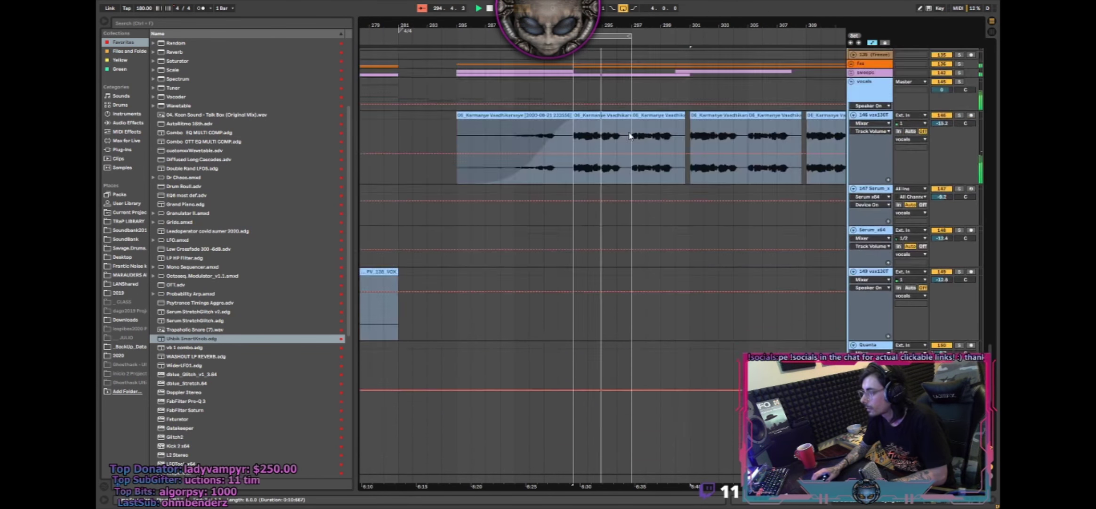
scroll(629, 136, up, 10)
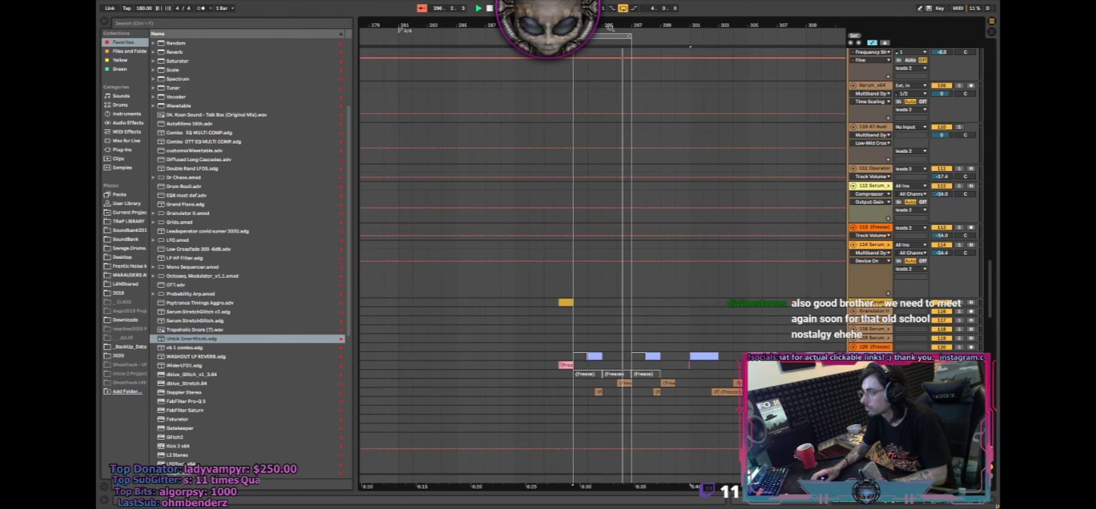
drag(610, 27, 611, 78)
scroll(607, 111, up, 15)
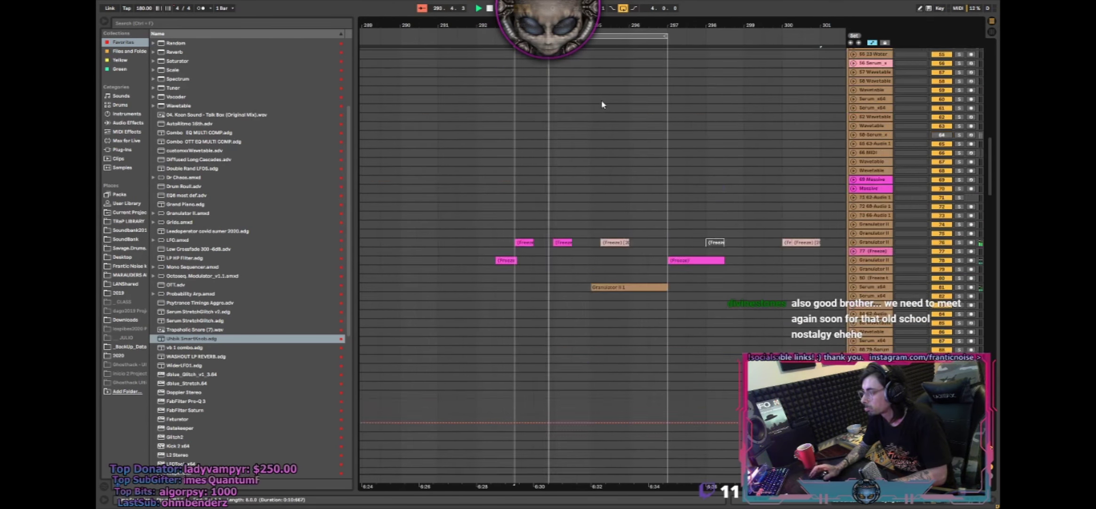
scroll(613, 111, down, 1)
click(854, 202)
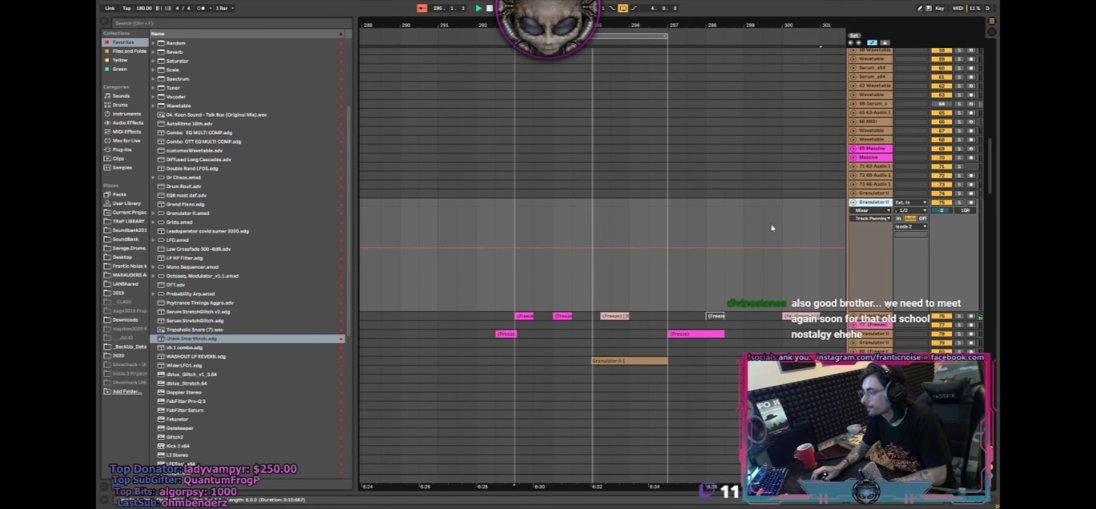
click(854, 202)
click(854, 211)
- Deactivate the frozen clip between bars 295 and 296 on track 76 and play back the passage
scroll(772, 181, down, 1)
drag(594, 188, 628, 189)
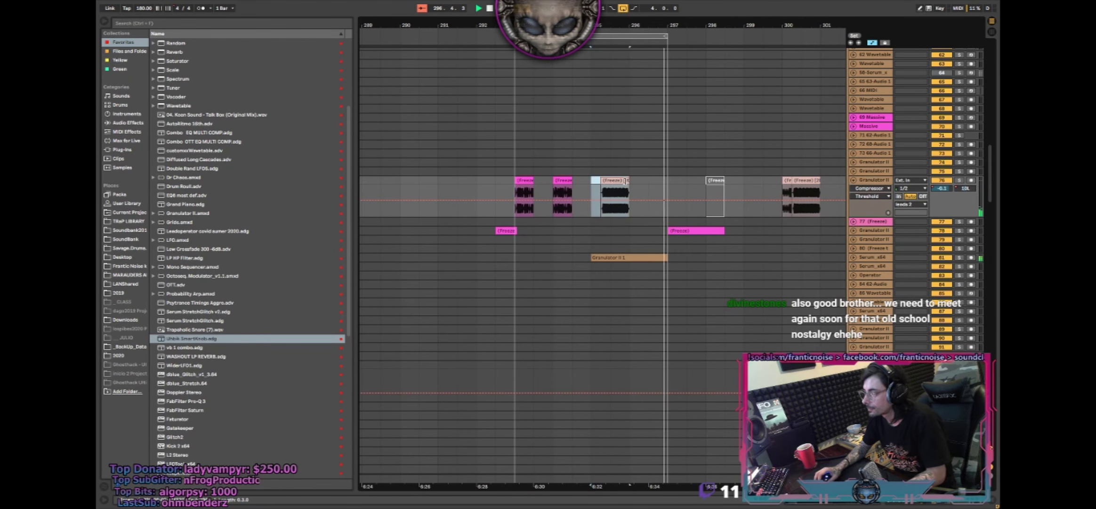
key(0)
key(space)
key(space)
- Check the Granulator II clip on track 81 in solo, unsolo it and examine the device chains of tracks 81 and 78
click(854, 257)
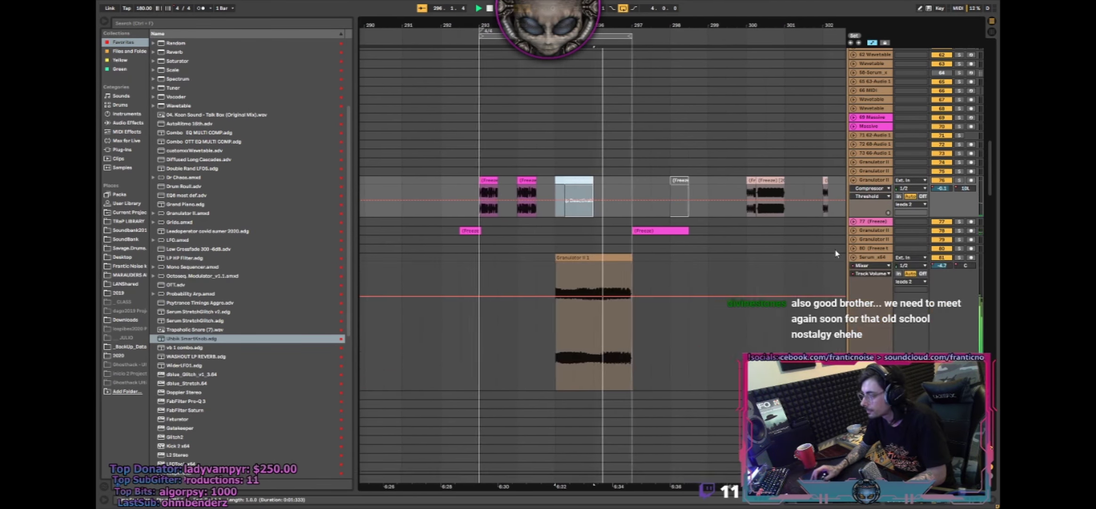
scroll(824, 245, down, 1)
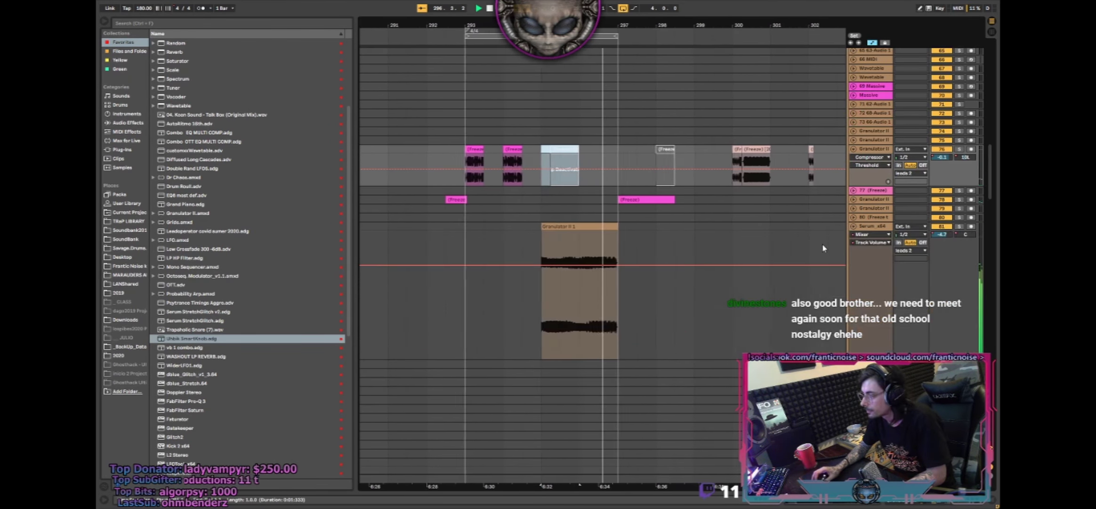
click(959, 226)
click(960, 227)
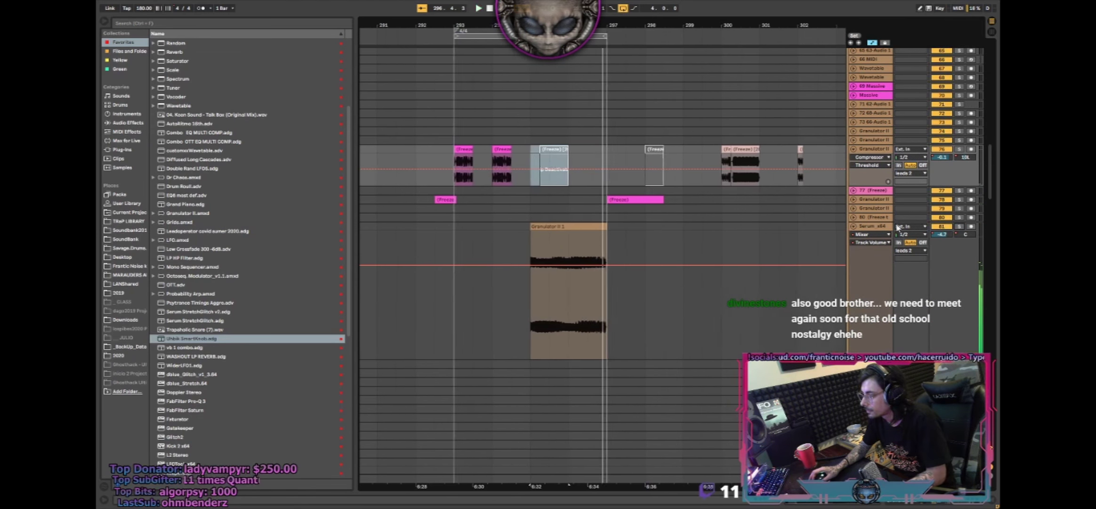
double_click(874, 227)
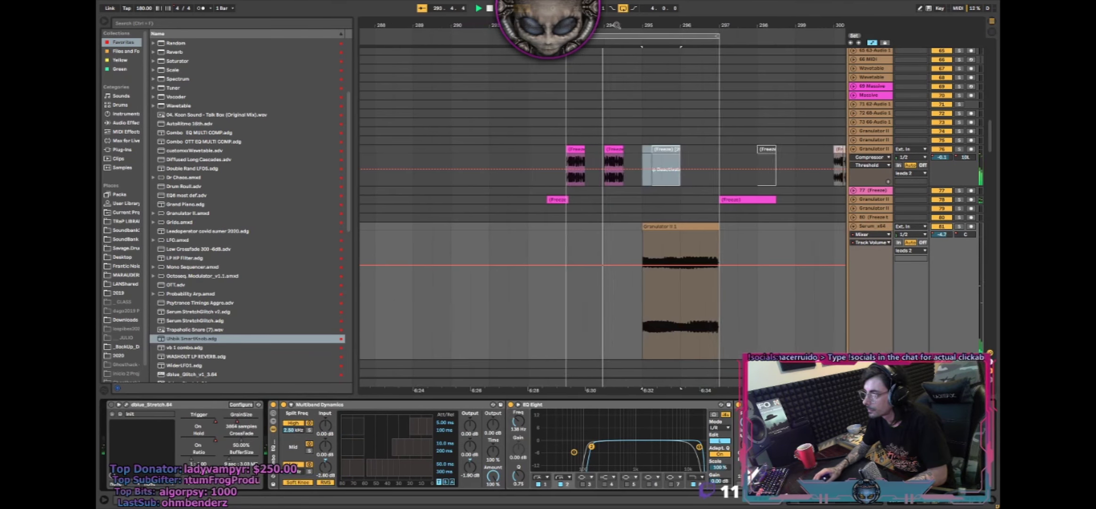
drag(608, 25, 652, 1)
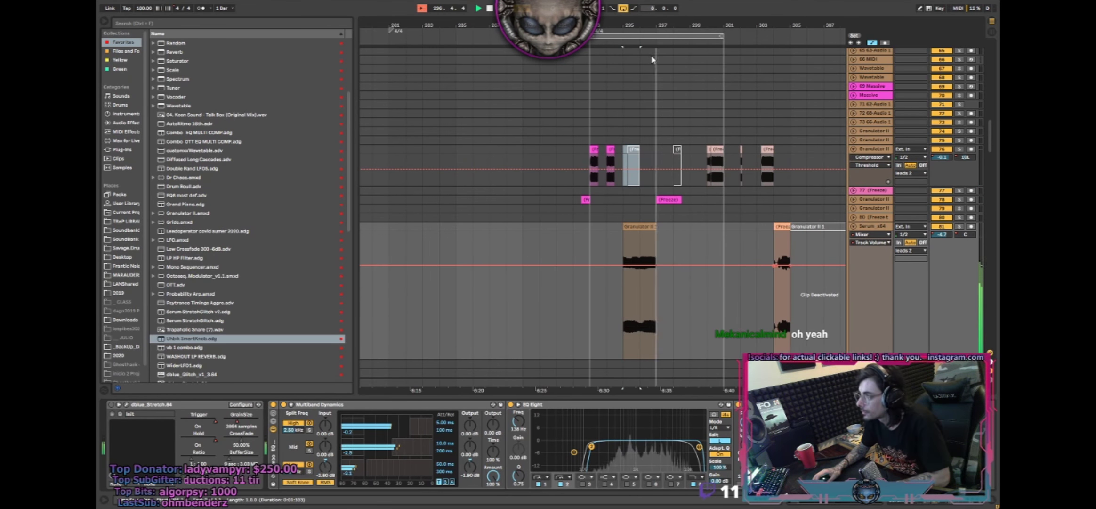
click(873, 199)
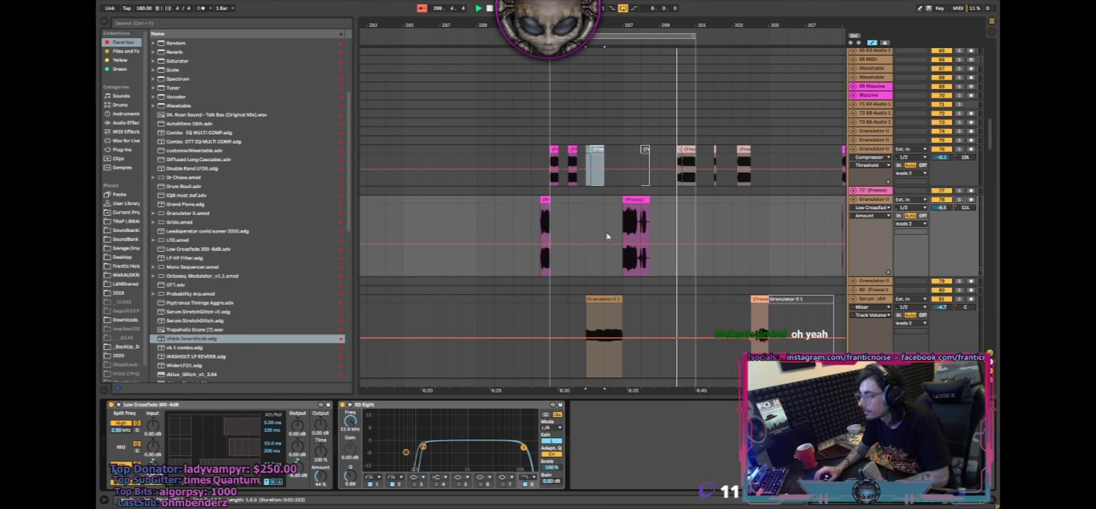
- Look up Compressor among the favourite devices and examine the device chain of Granulator II track 81
scroll(194, 61, up, 5)
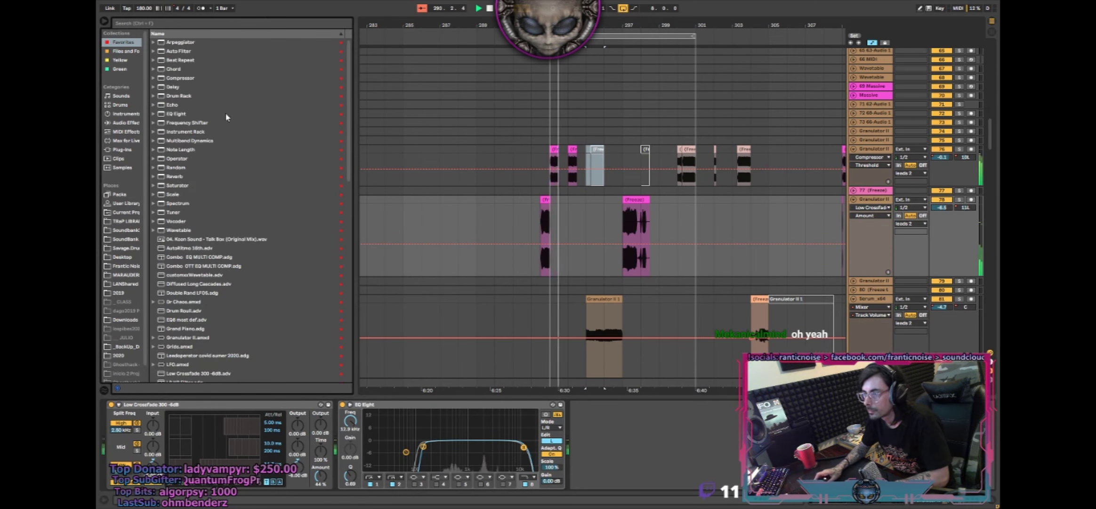
click(197, 72)
click(181, 78)
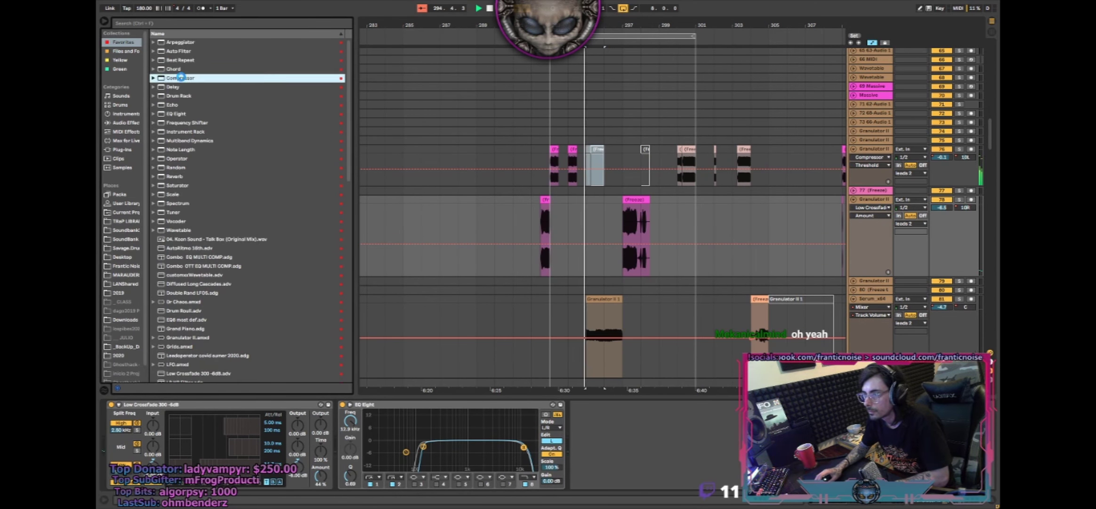
click(555, 312)
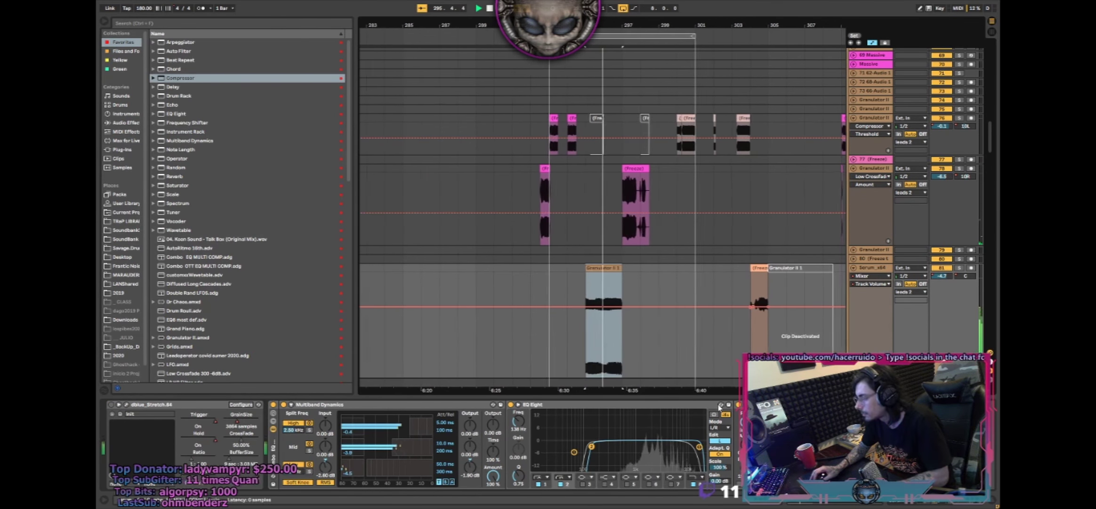
scroll(603, 212, down, 5)
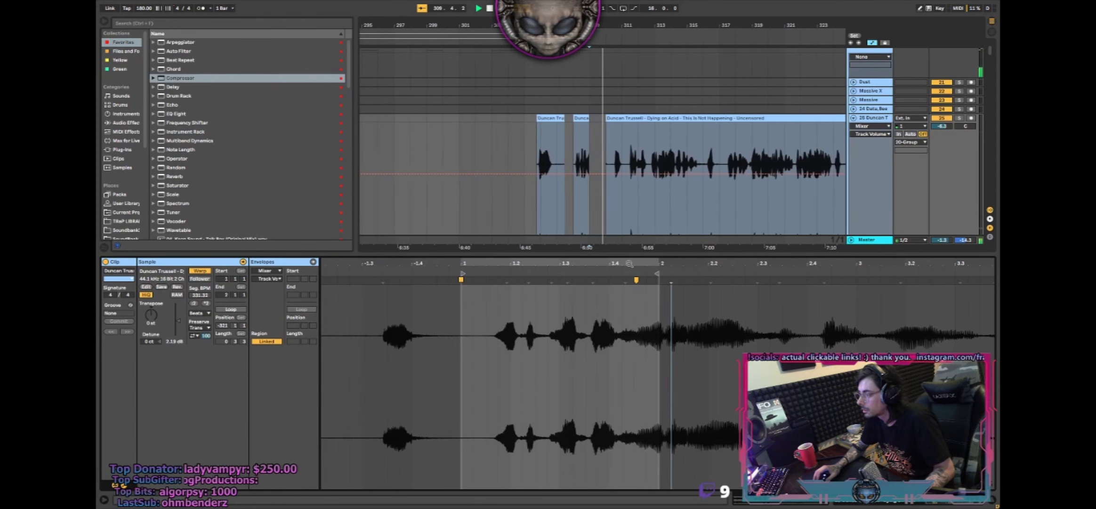
- Deactivate the Dying on Acid vocal clip between about bars 309 and 316 and between about bars 317 and 324
key(ctrl+alt+l)
drag(584, 142, 588, 119)
key(minus)
key(plus)
key(minus)
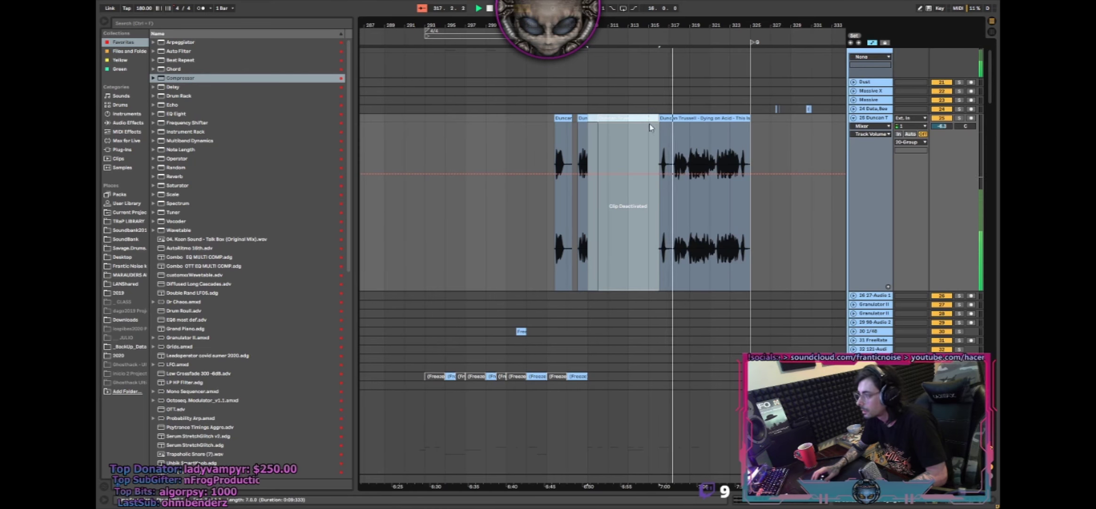
key(0)
drag(669, 129, 737, 121)
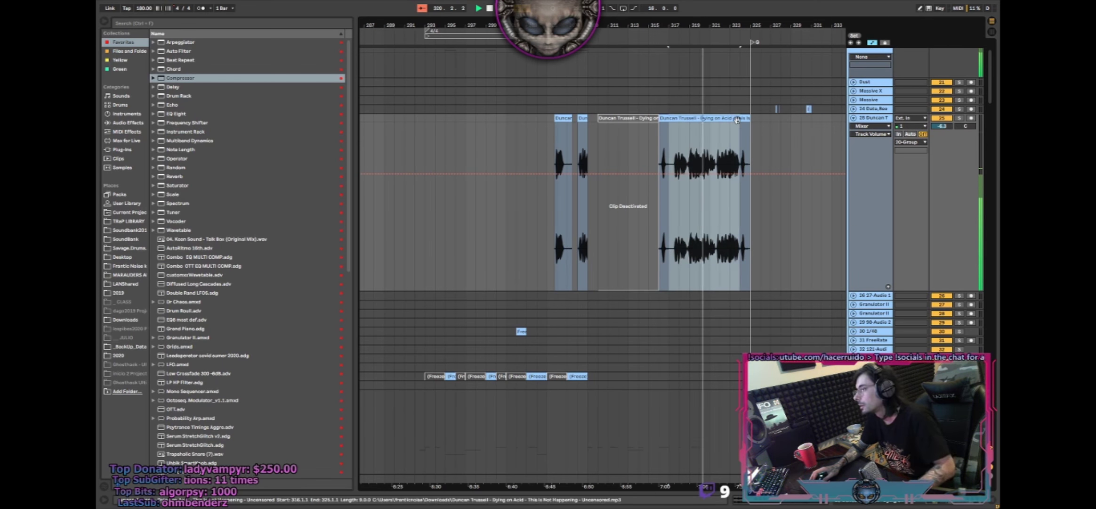
key(0)
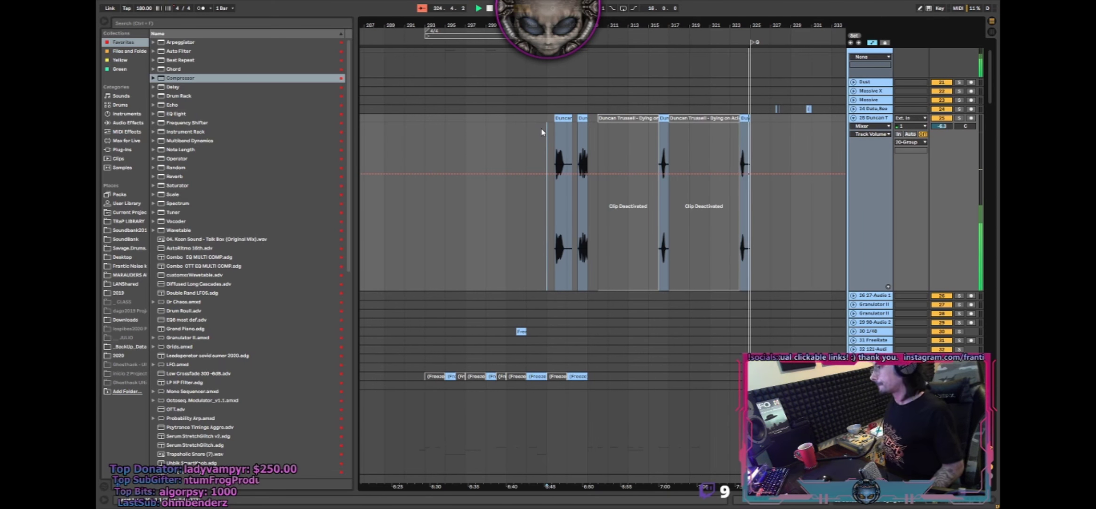
click(661, 133)
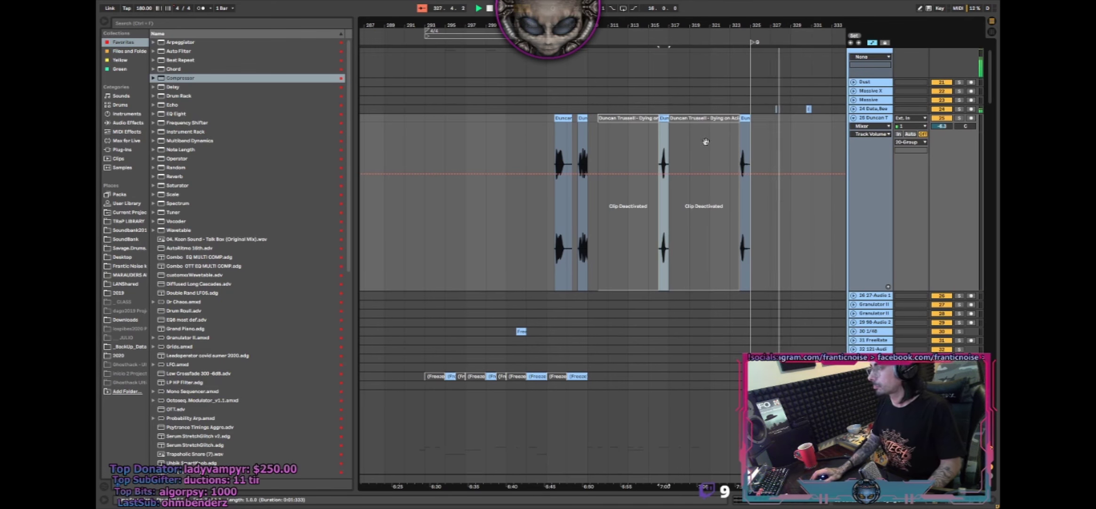
- Unfold Serum tracks 60 and 61 in the leads 2 group
drag(706, 141, 609, 148)
drag(675, 244, 603, 290)
scroll(624, 225, down, 5)
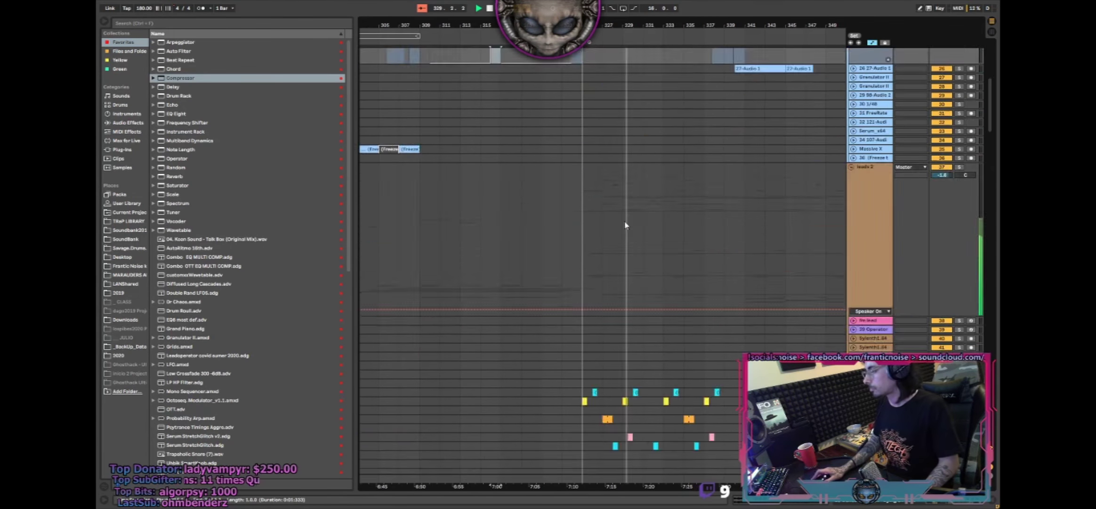
scroll(625, 225, down, 6)
click(854, 118)
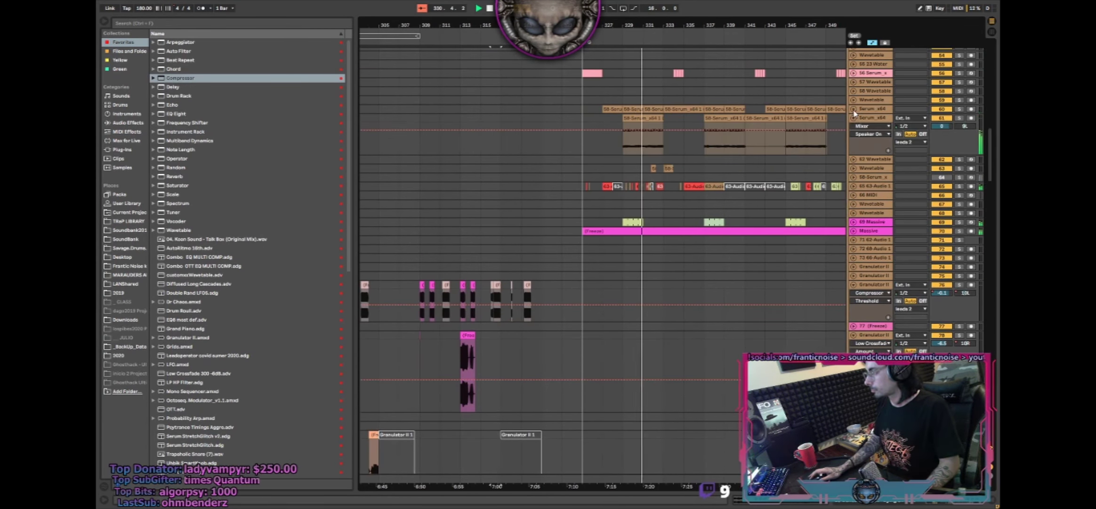
click(853, 109)
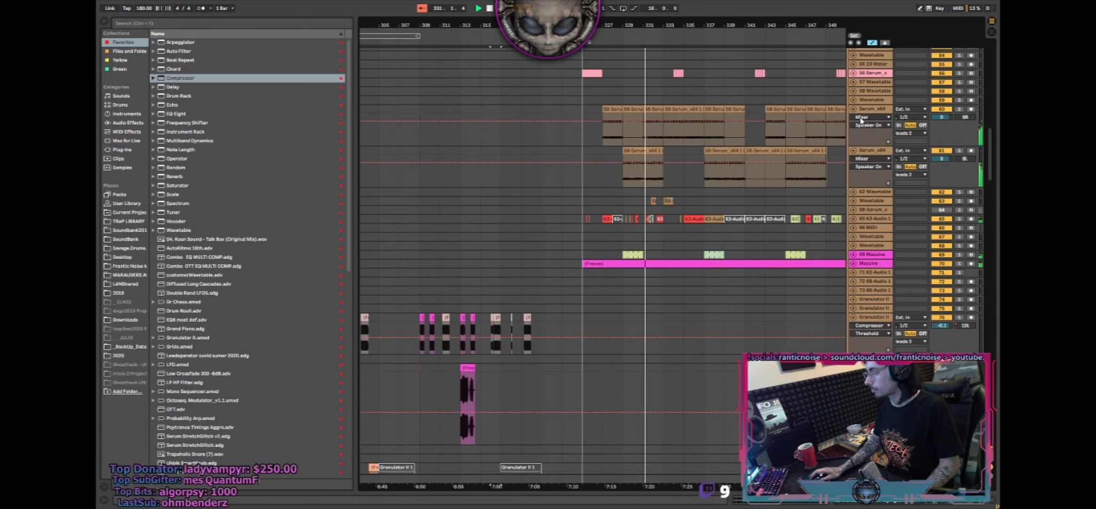
- Draw a track volume automation dip on Serum track 60 between about bars 325 and 329 and play it back
click(622, 118)
click(586, 119)
drag(605, 119, 604, 147)
click(594, 144)
key(space)
key(space)
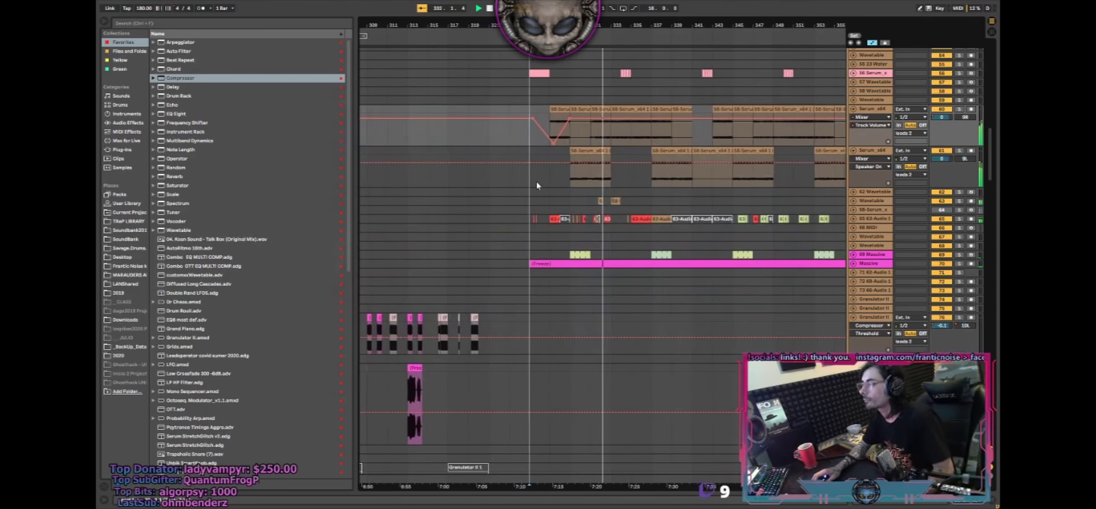
- Move the lowest point of track 60's volume dip slightly earlier and higher, and play back the passage
click(489, 145)
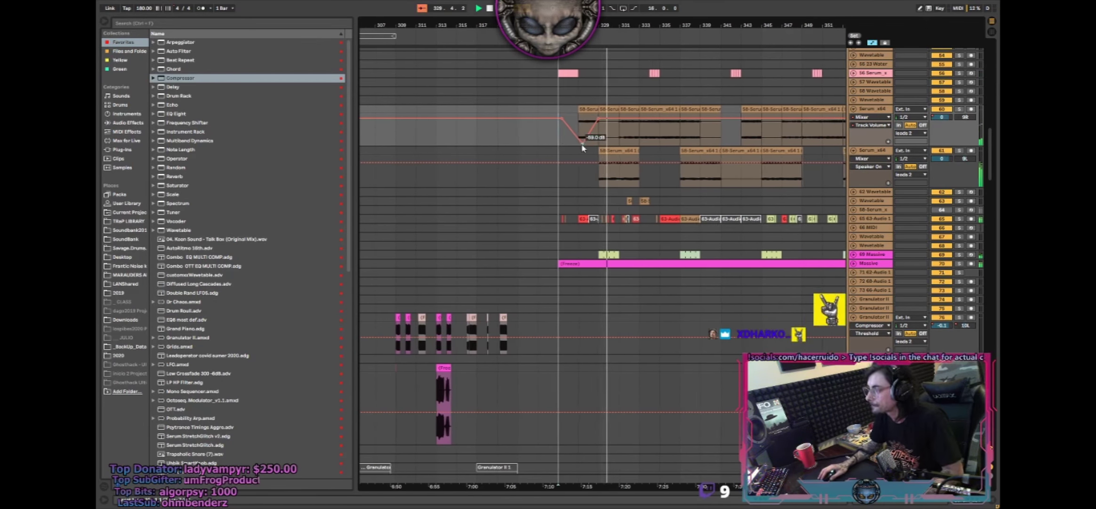
drag(582, 145, 572, 134)
key(space)
key(space)
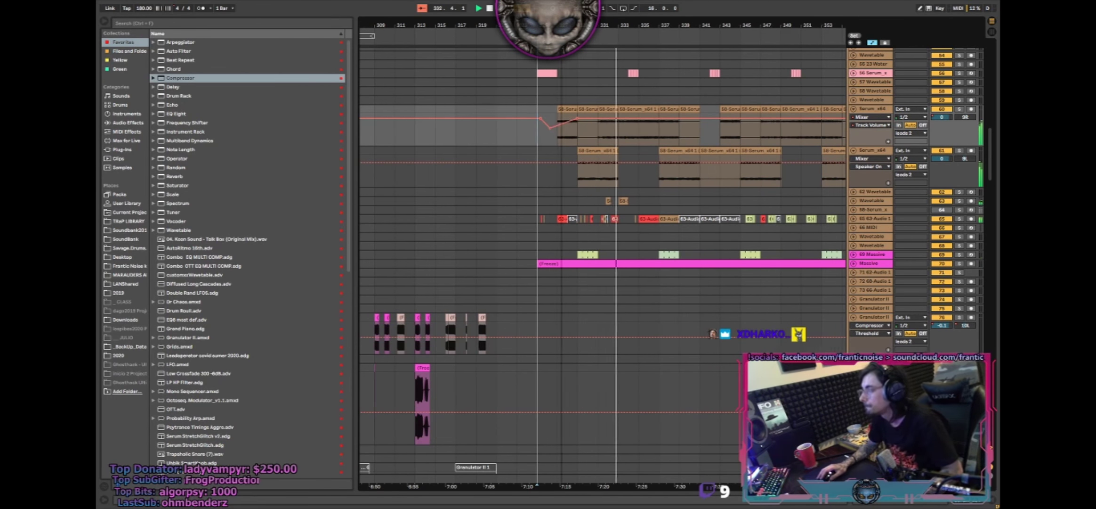
- Insert a new MIDI track directly below Serum track 60
drag(563, 26, 563, 12)
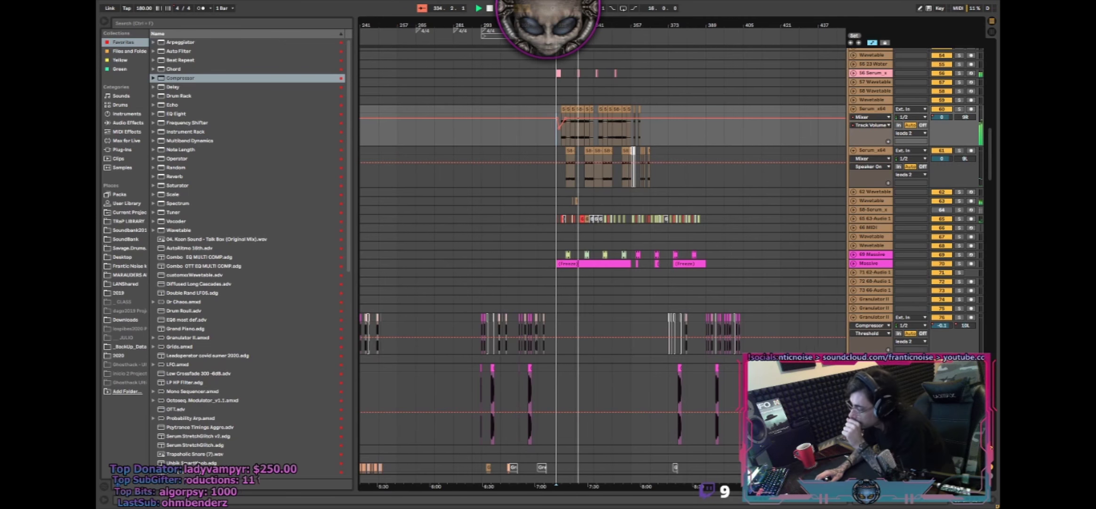
drag(563, 11, 563, 21)
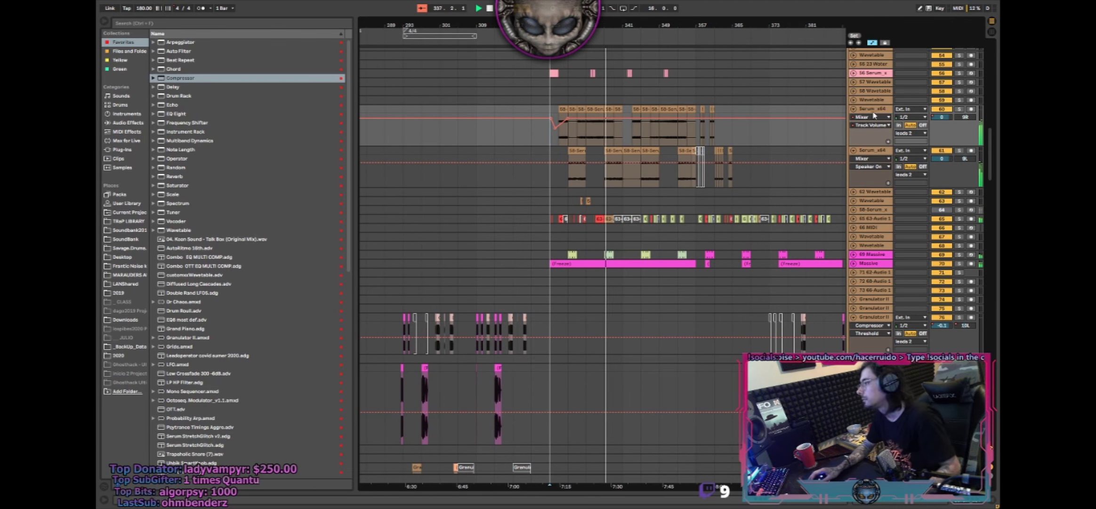
key(ctrl+shift+t)
- Find the KILLING THE GAME VOCODER INSTRUMENT rack among the instruments and load it onto the new MIDI track 61
click(134, 219)
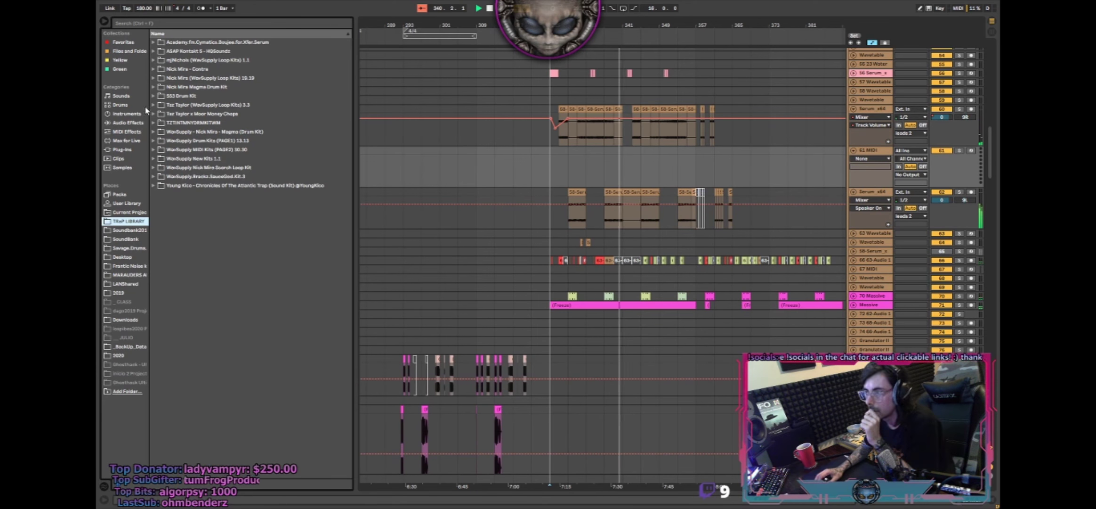
click(128, 123)
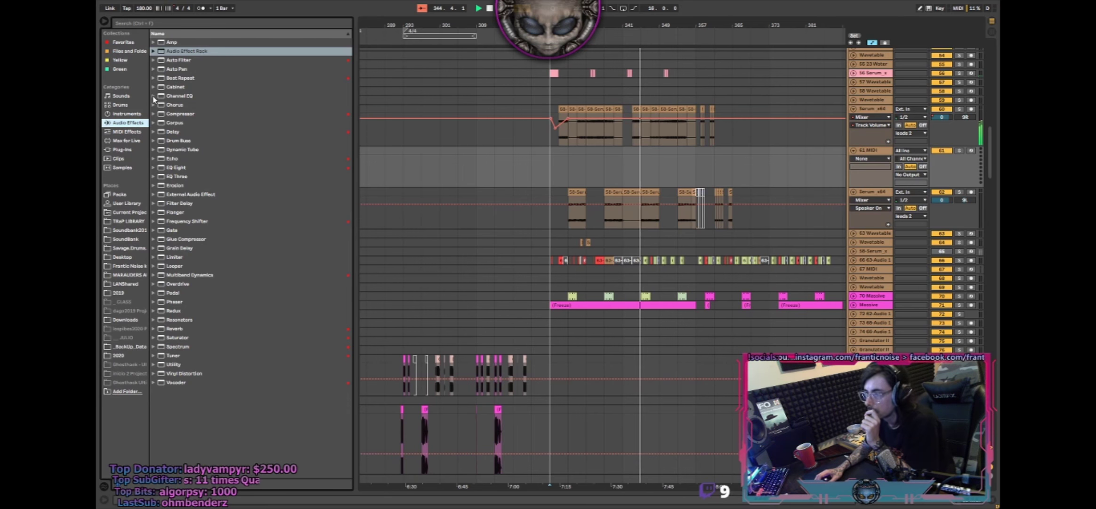
click(127, 113)
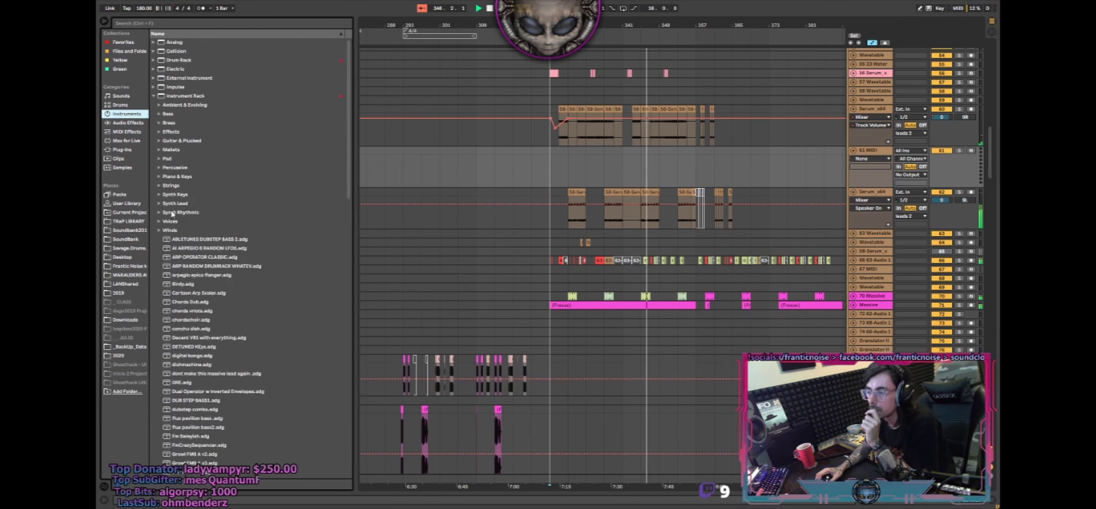
scroll(211, 225, down, 5)
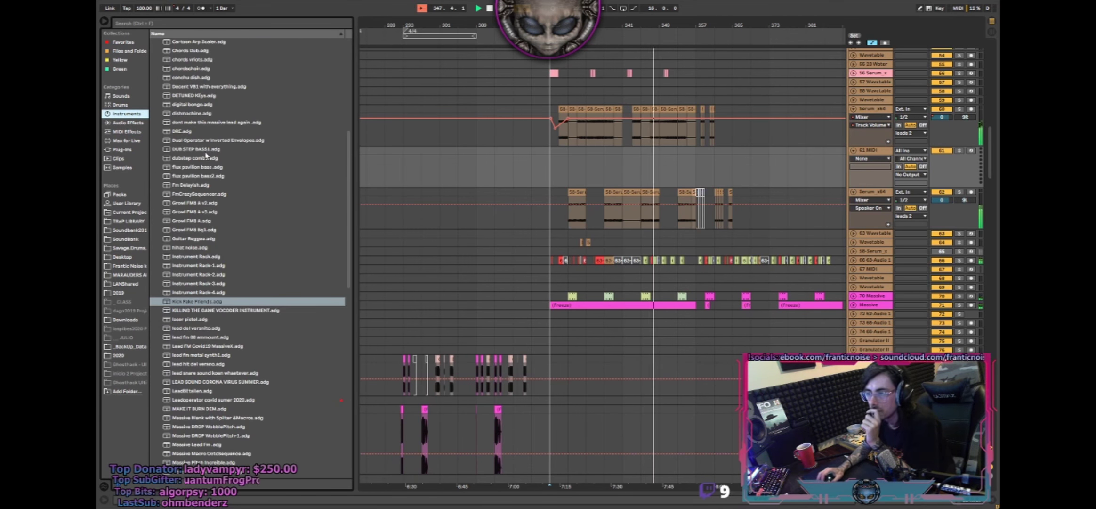
scroll(207, 156, up, 2)
scroll(216, 157, down, 2)
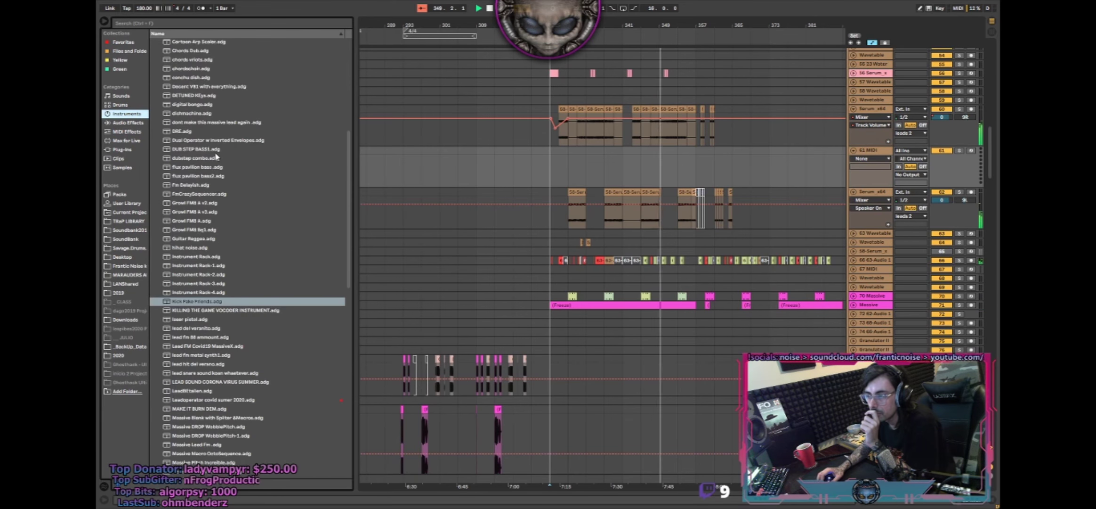
scroll(215, 156, down, 5)
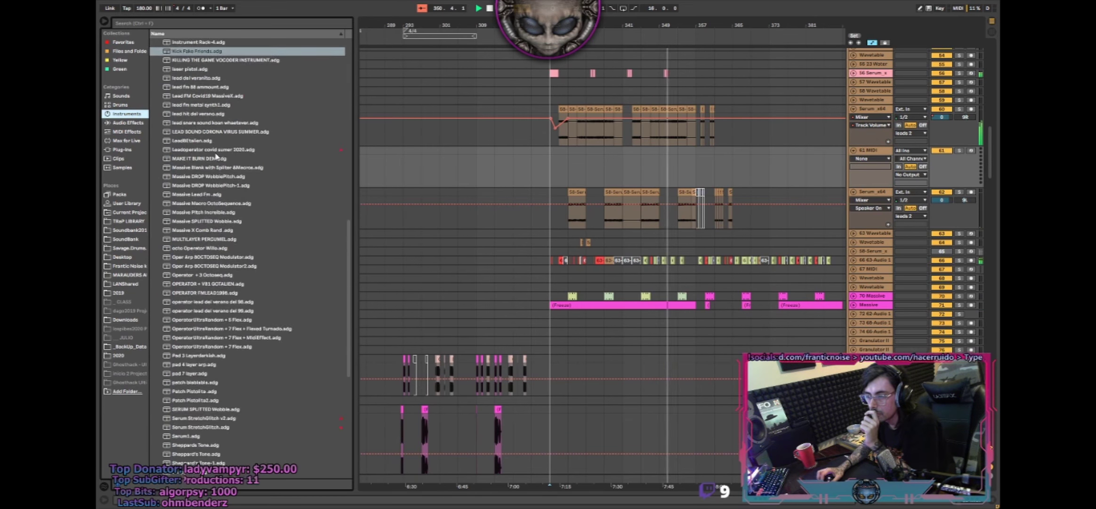
scroll(217, 157, up, 2)
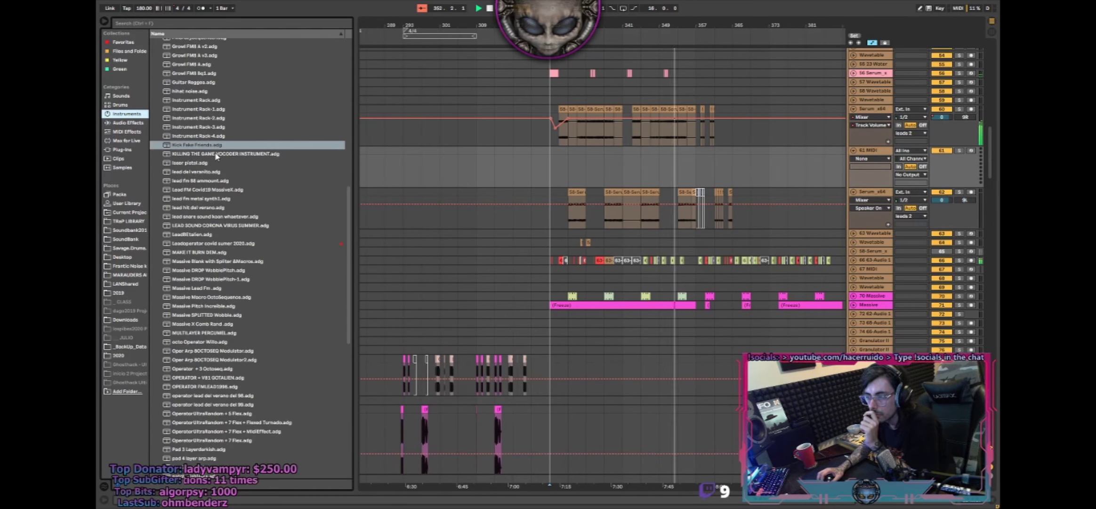
drag(216, 156, 593, 168)
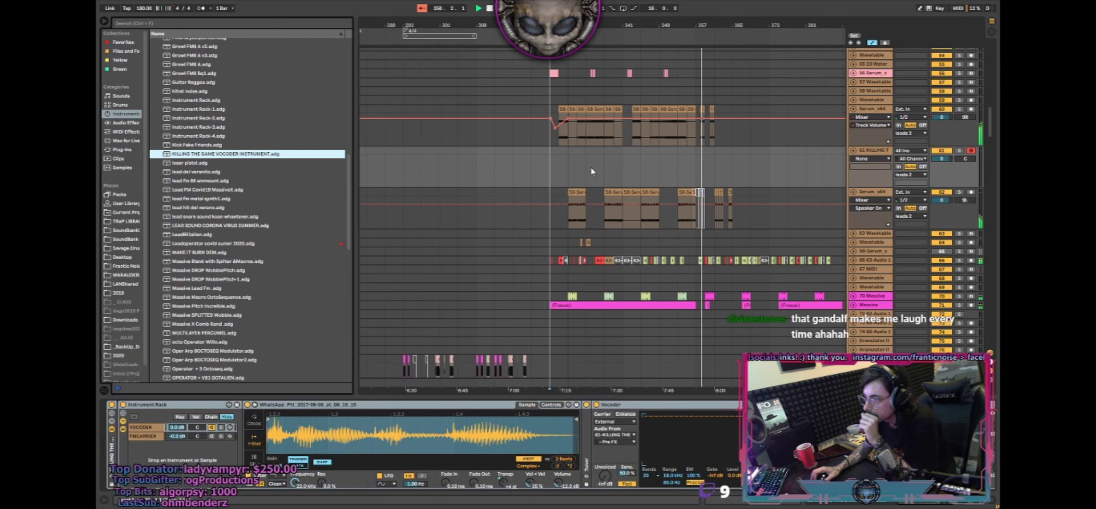
- Record a MIDI performance of the vocoder instrument on track 61 from bar 325 to bar 333
click(555, 165)
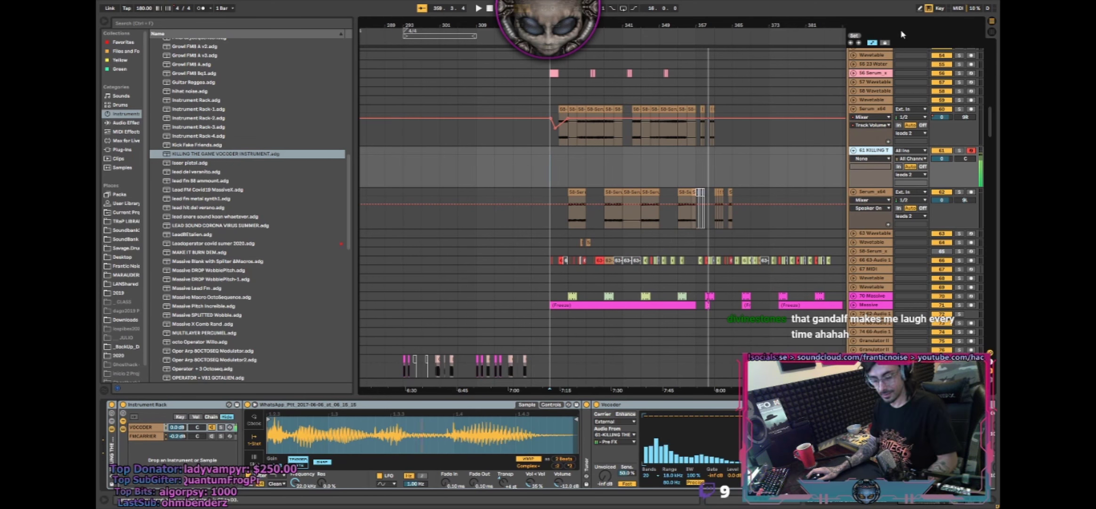
click(533, 170)
key(space)
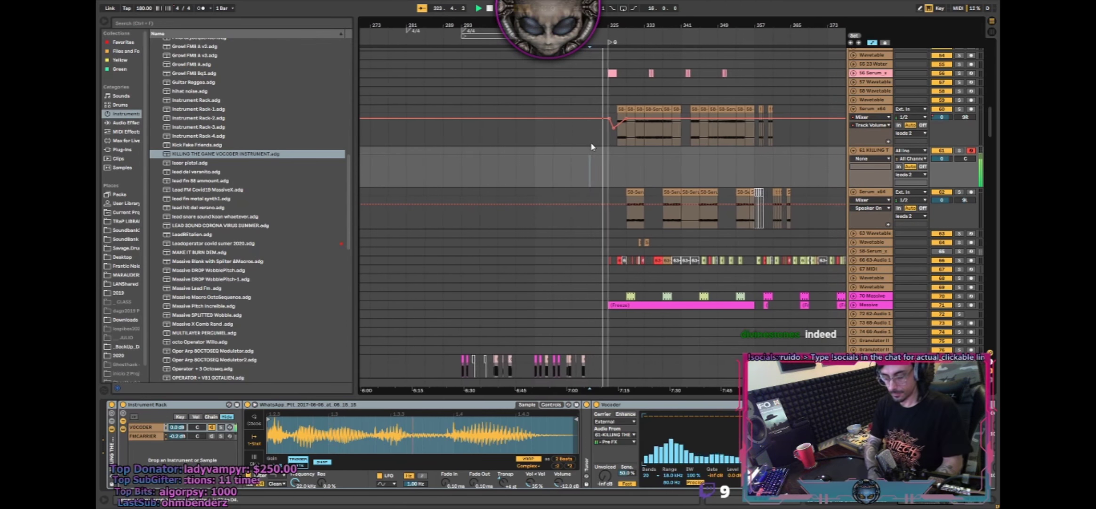
key(F9)
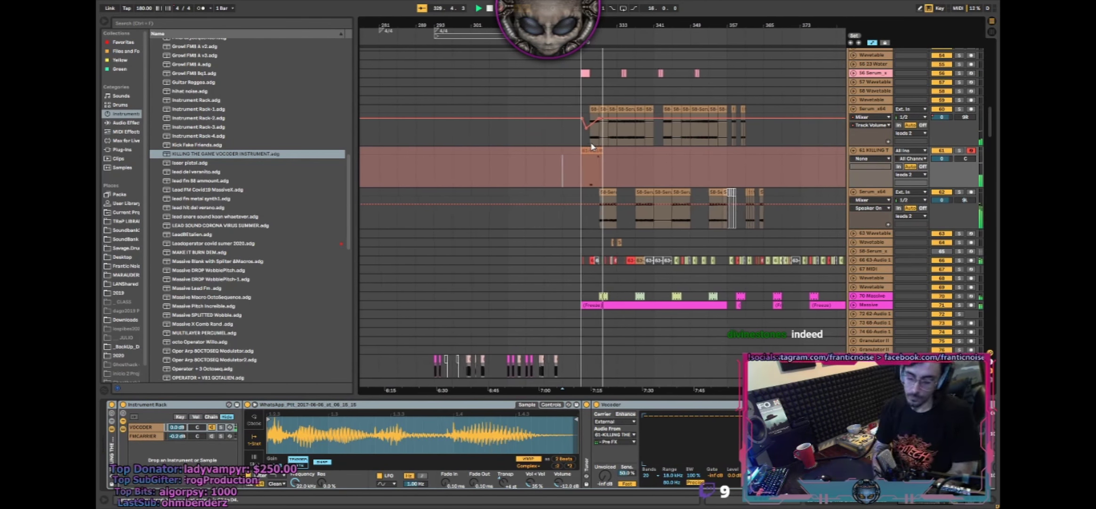
key(F9)
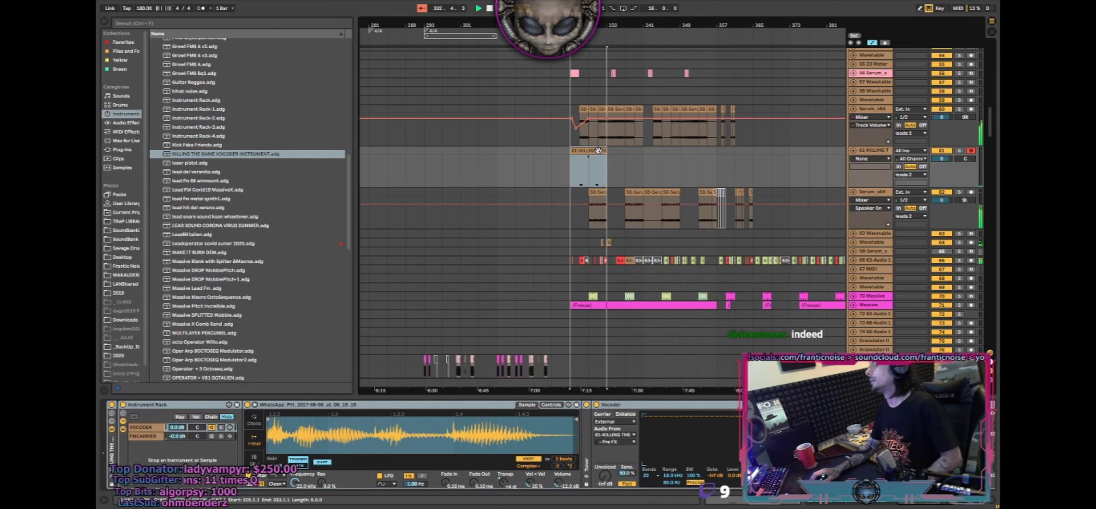
- Open the recorded vocoder clip, shorten its G2 note to two beats and move the note to 2.3
double_click(598, 150)
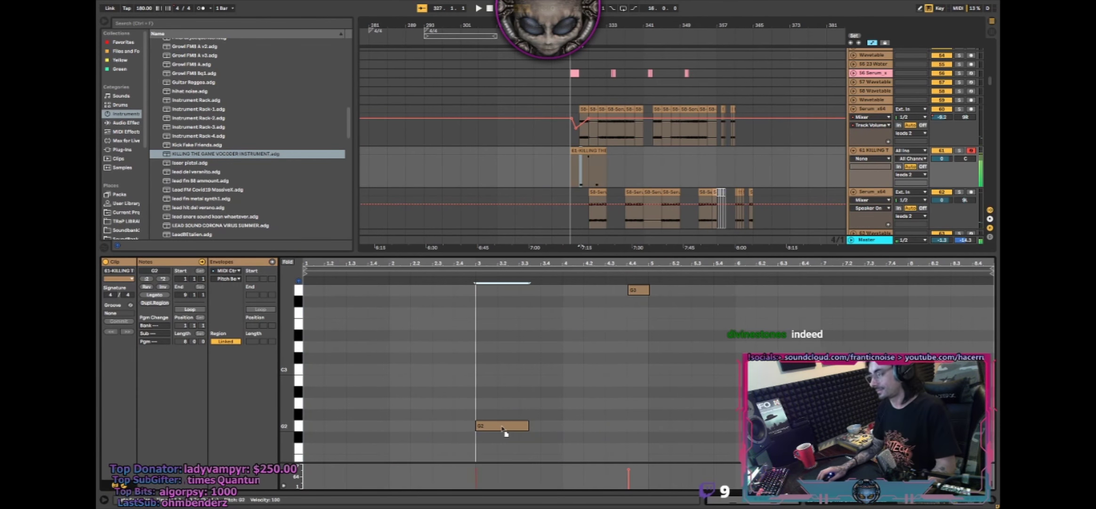
key(space)
mouse_move(529, 426)
mouse_down()
mouse_move(539, 427)
mouse_move(512, 429)
mouse_move(523, 432)
mouse_up()
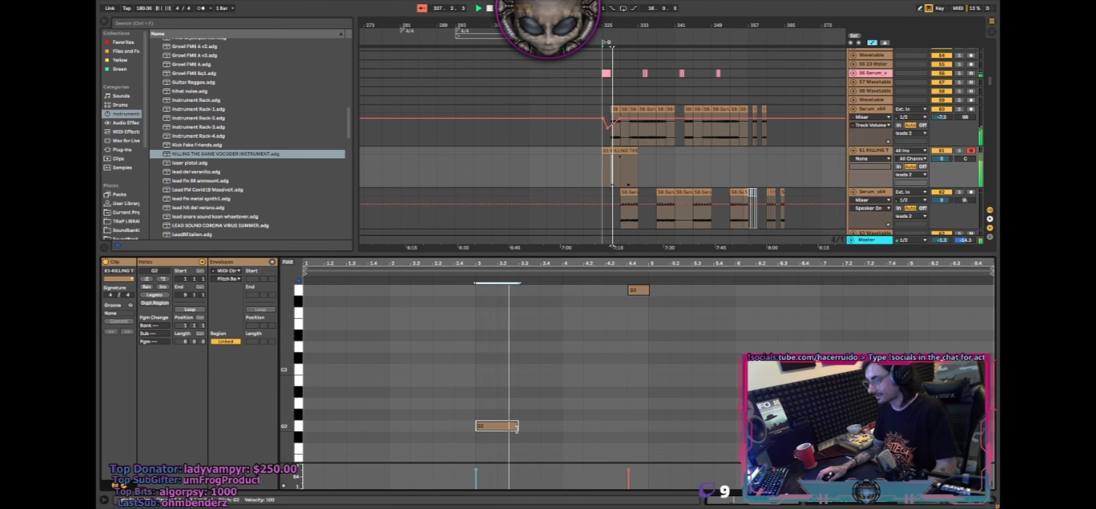
drag(497, 427, 457, 431)
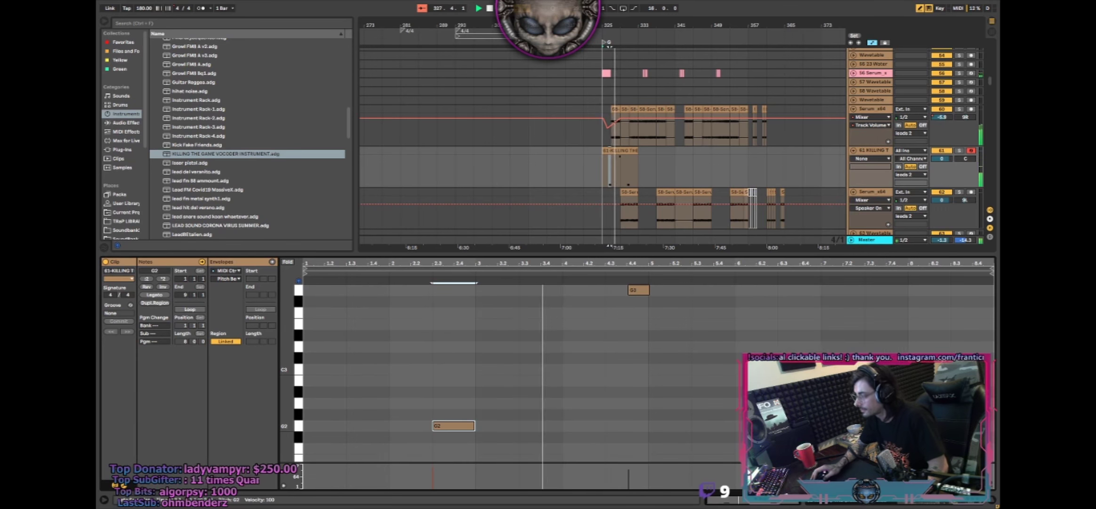
- Erase the G3 note at 4.4, enter it again at the same position and play back the clip
click(796, 426)
key(b)
click(636, 290)
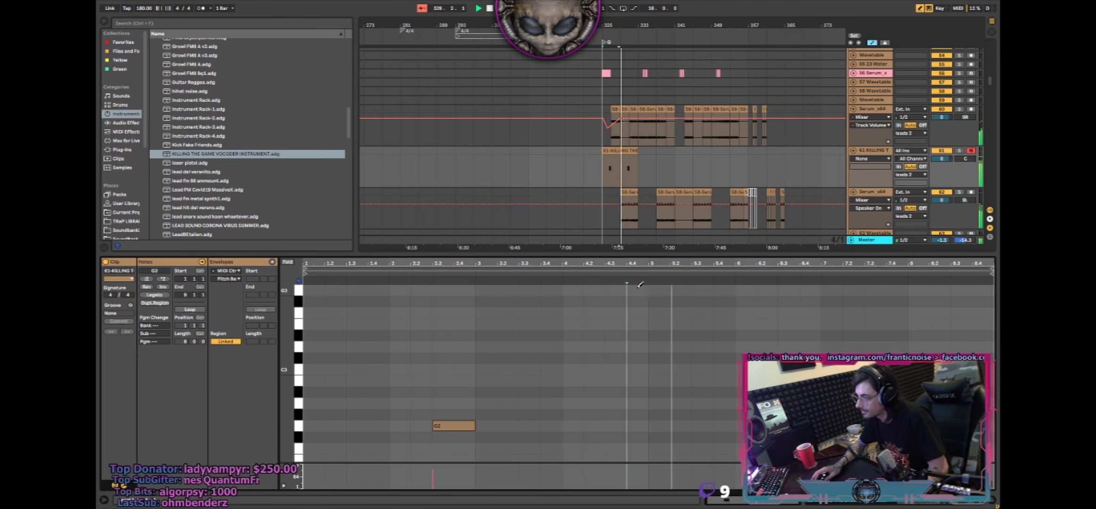
key(b)
double_click(636, 290)
key(space)
key(space)
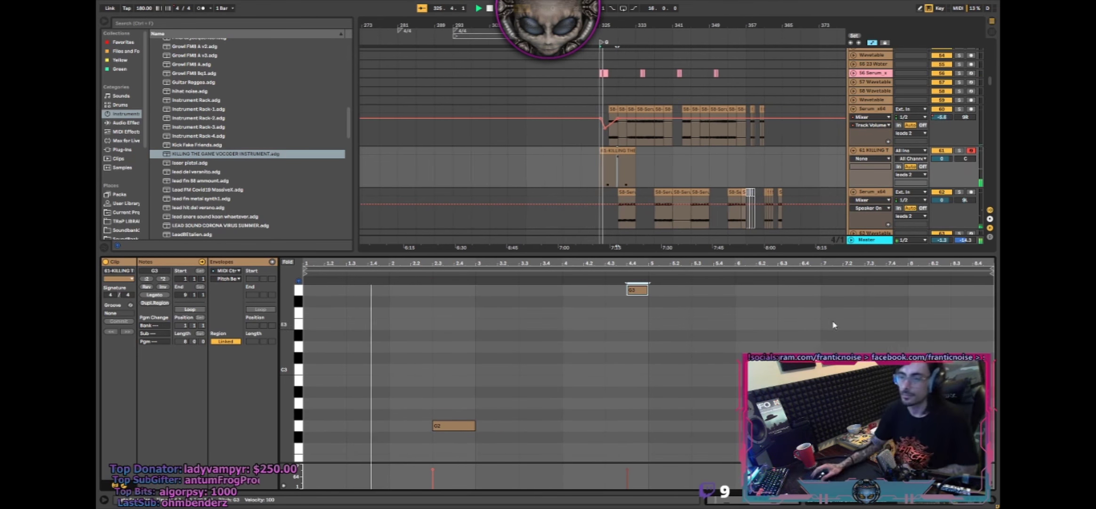
- Open the vocoder clip on track 61, move its G3 note to 4.3 and play back the clip
click(872, 109)
double_click(868, 151)
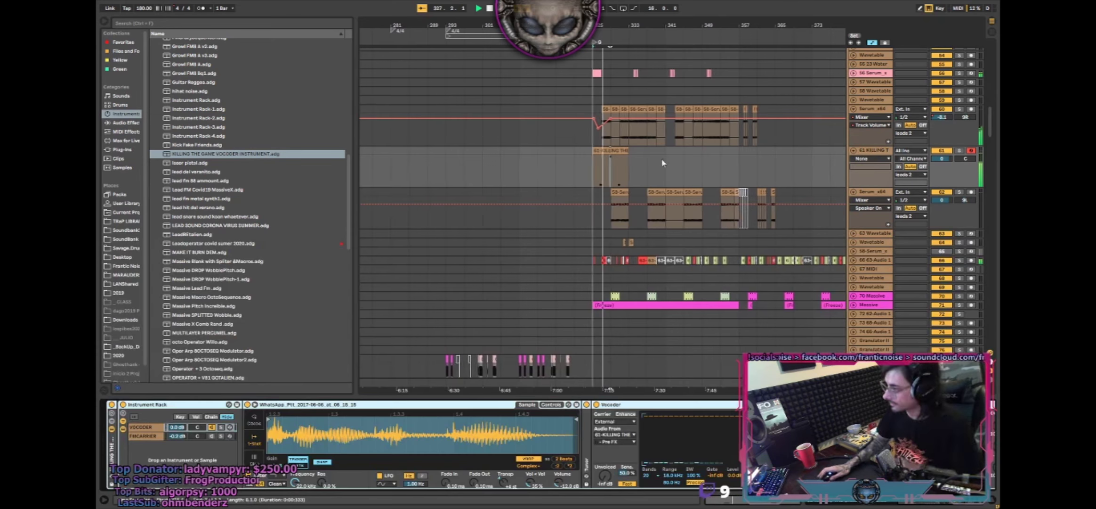
drag(595, 166, 637, 153)
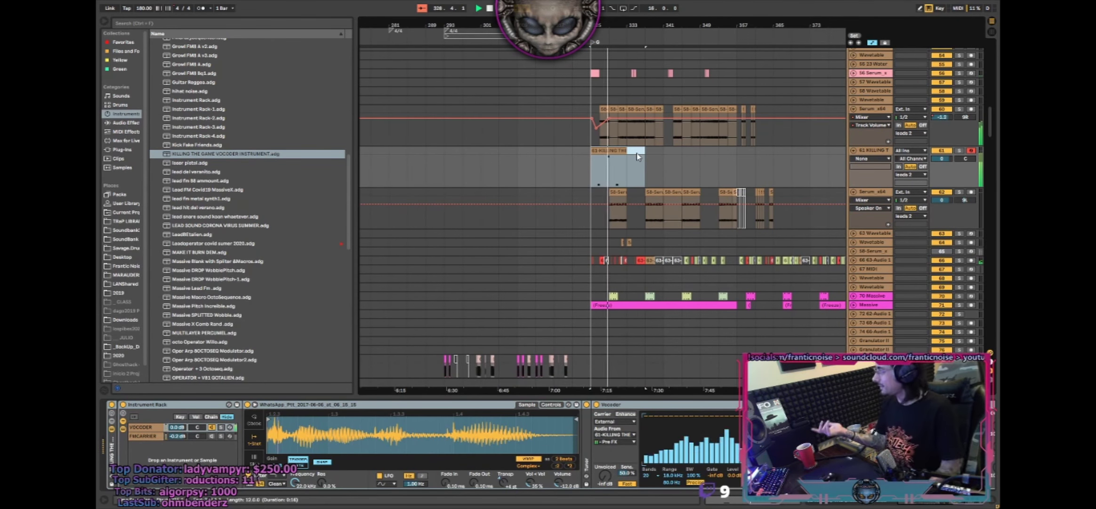
double_click(617, 151)
key(Left)
key(Left)
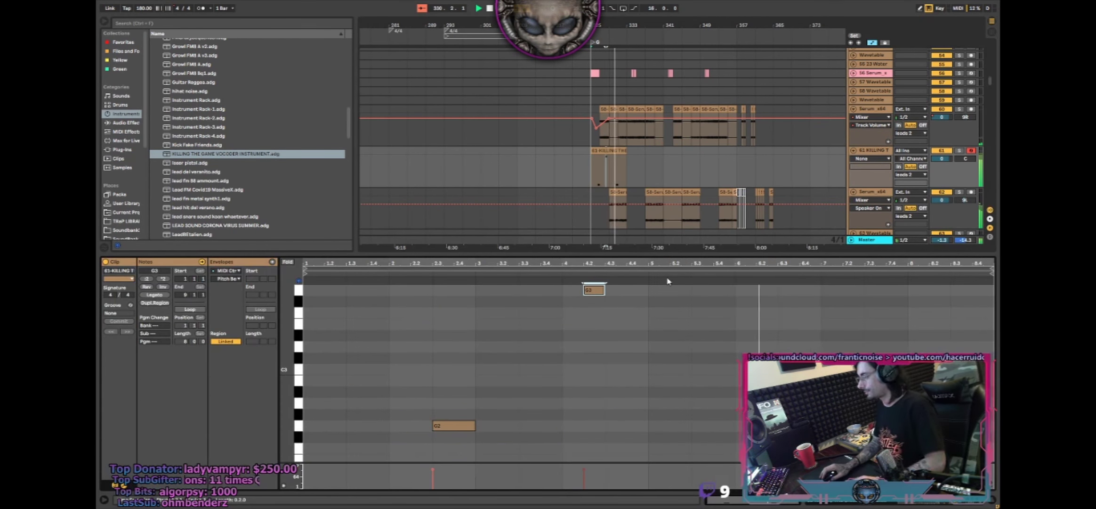
key(space)
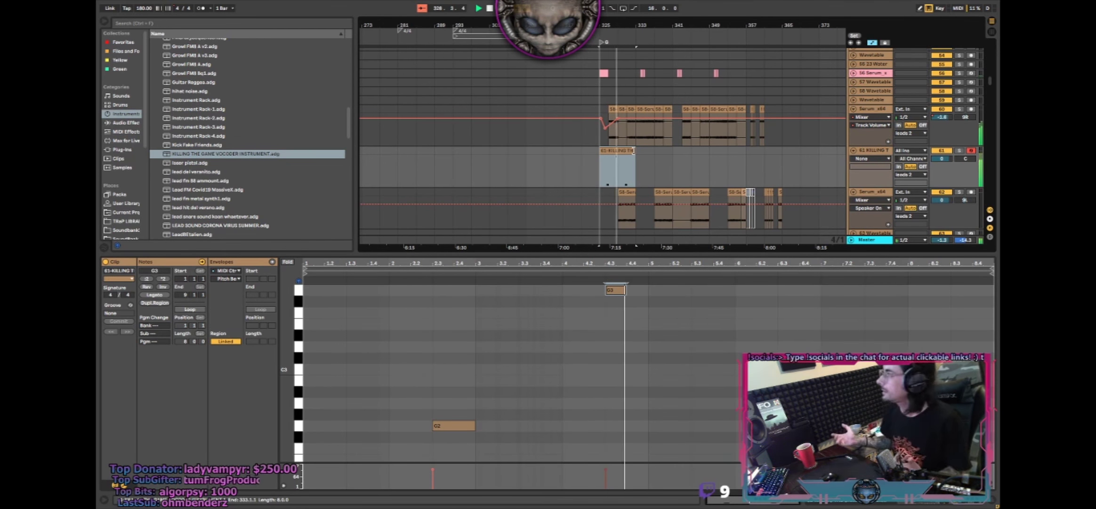
drag(634, 151, 653, 151)
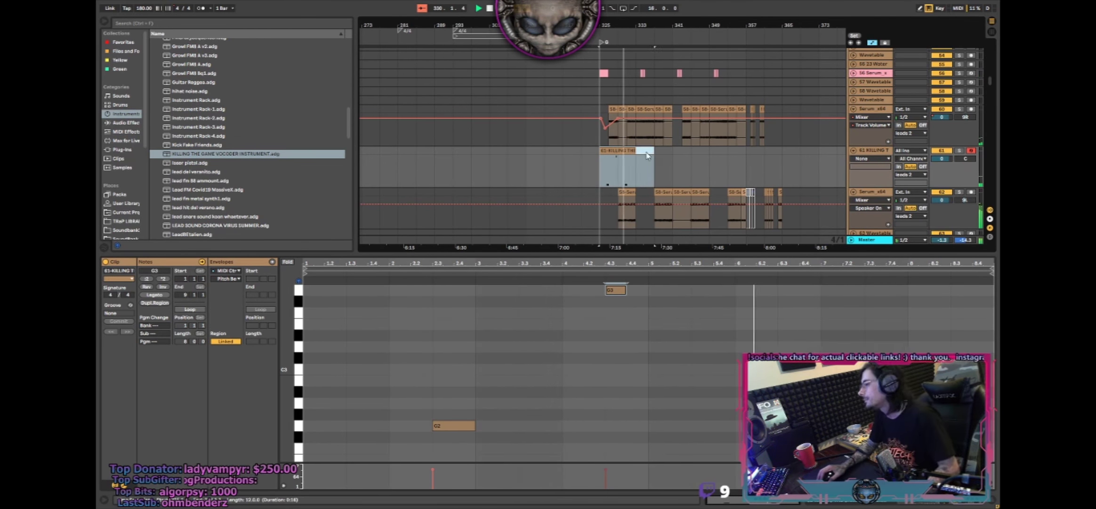
key(ctrl+d)
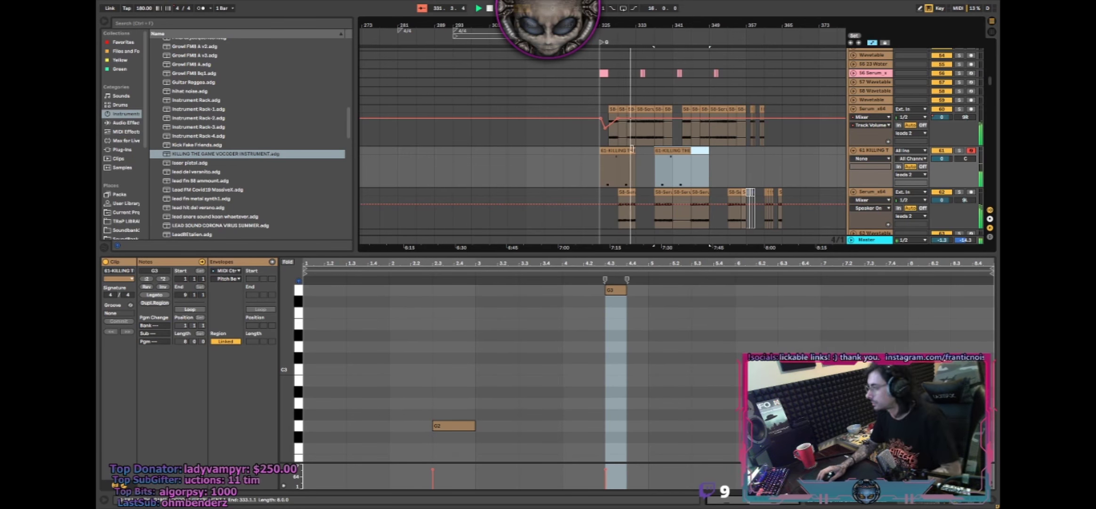
double_click(677, 253)
key(ctrl+z)
key(ctrl+z)
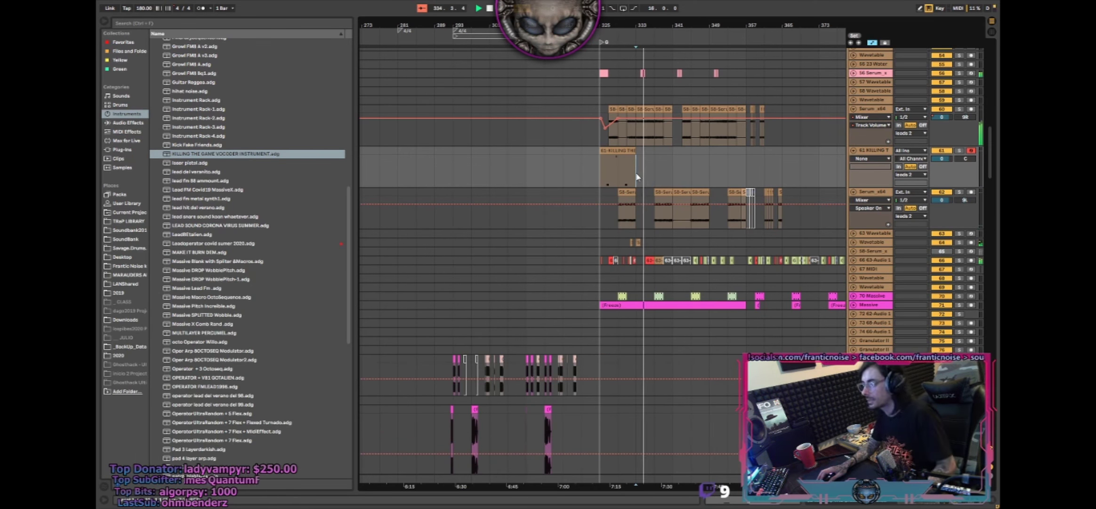
- Duplicate the eight-bar vocoder clip directly after itself from bar 333 and play back the section
drag(636, 175, 622, 159)
click(623, 153)
key(ctrl+d)
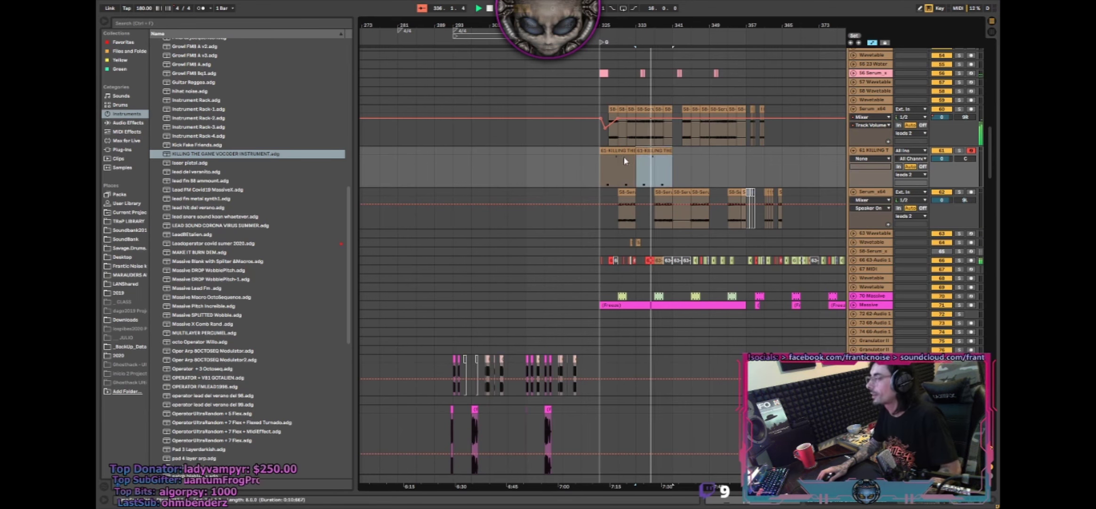
click(630, 175)
key(space)
key(space)
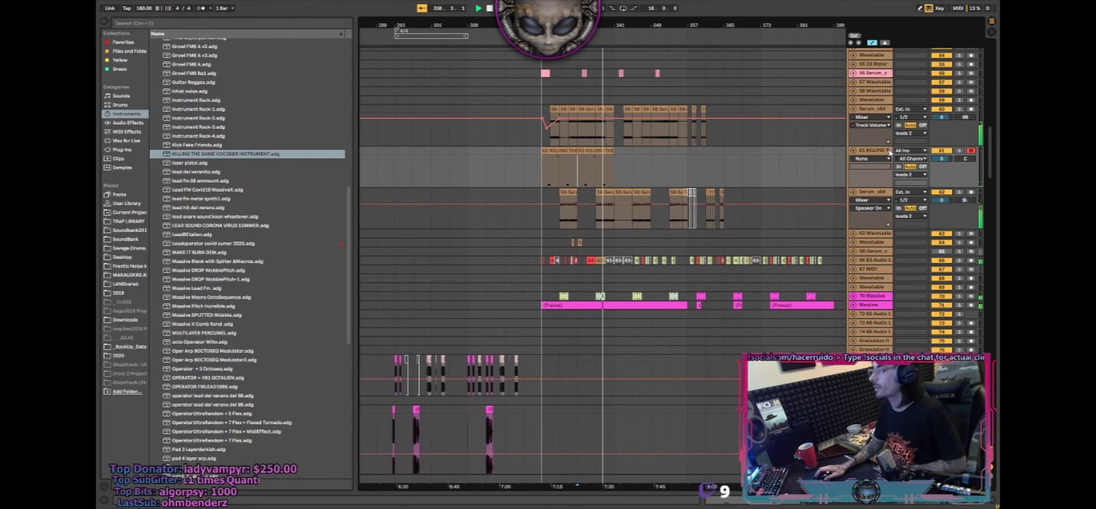
- Unfold the 27-Audio track and pull its volume automation down at the start of its first clip
click(631, 137)
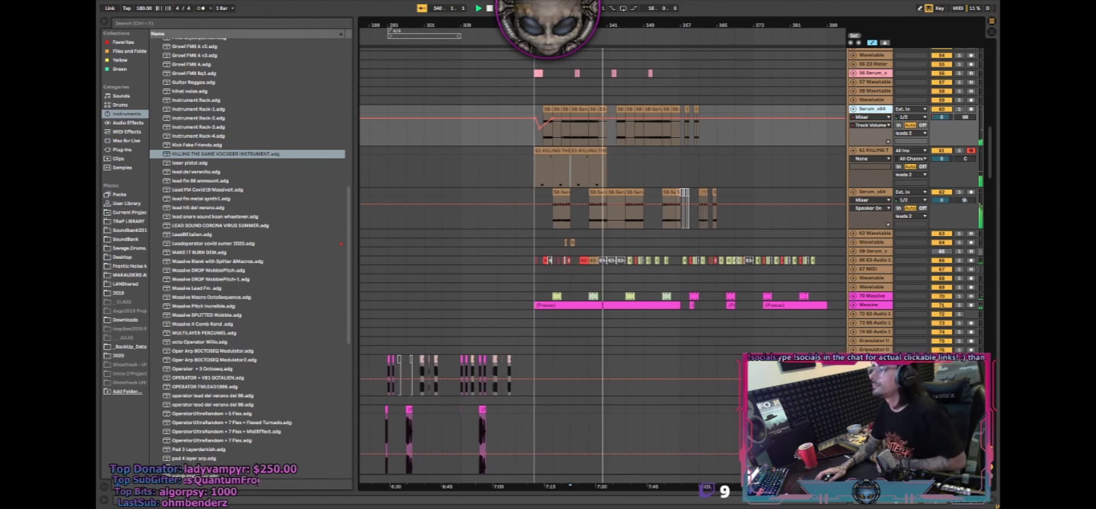
scroll(627, 155, up, 5)
click(620, 181)
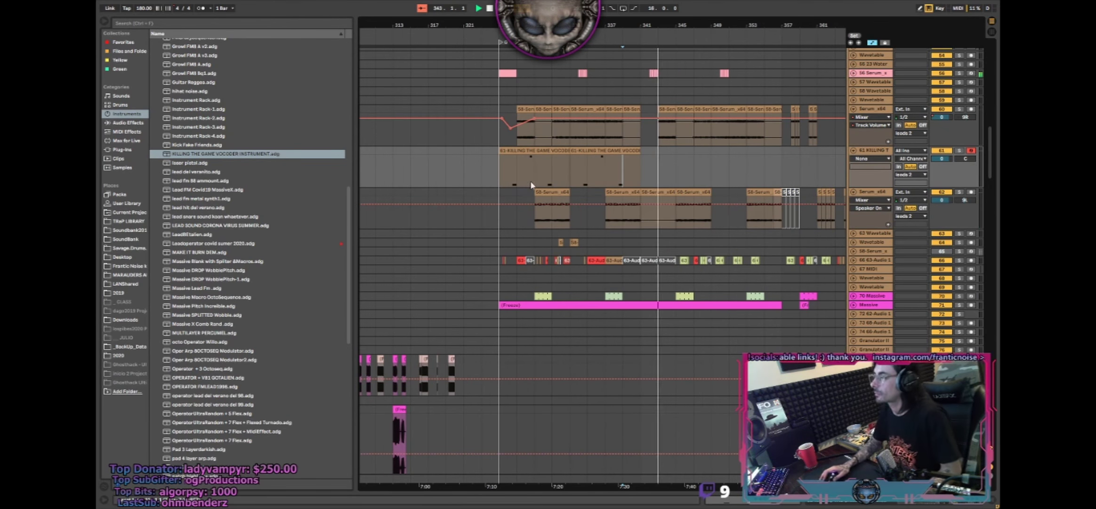
scroll(620, 220, down, 15)
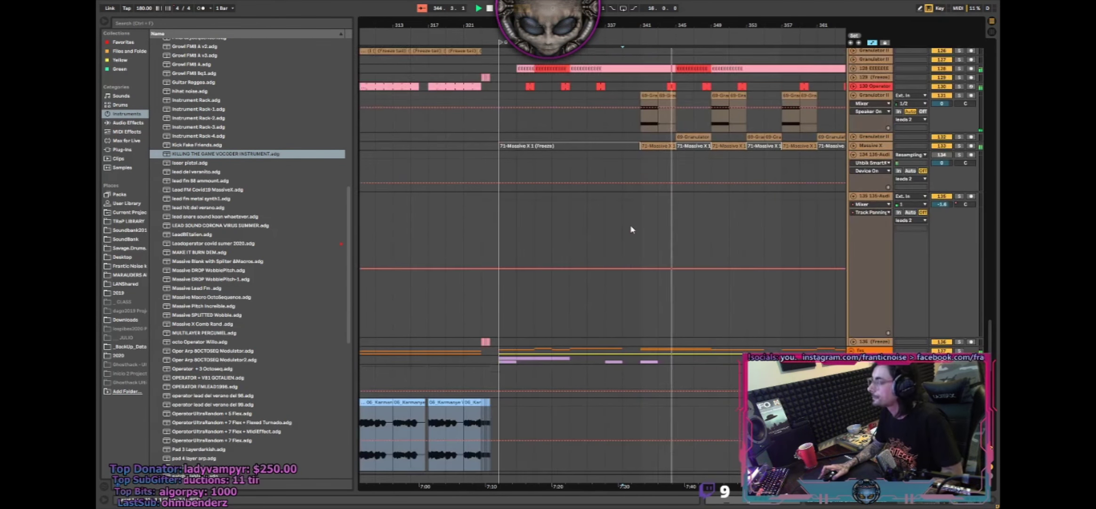
scroll(634, 230, up, 12)
scroll(647, 231, up, 8)
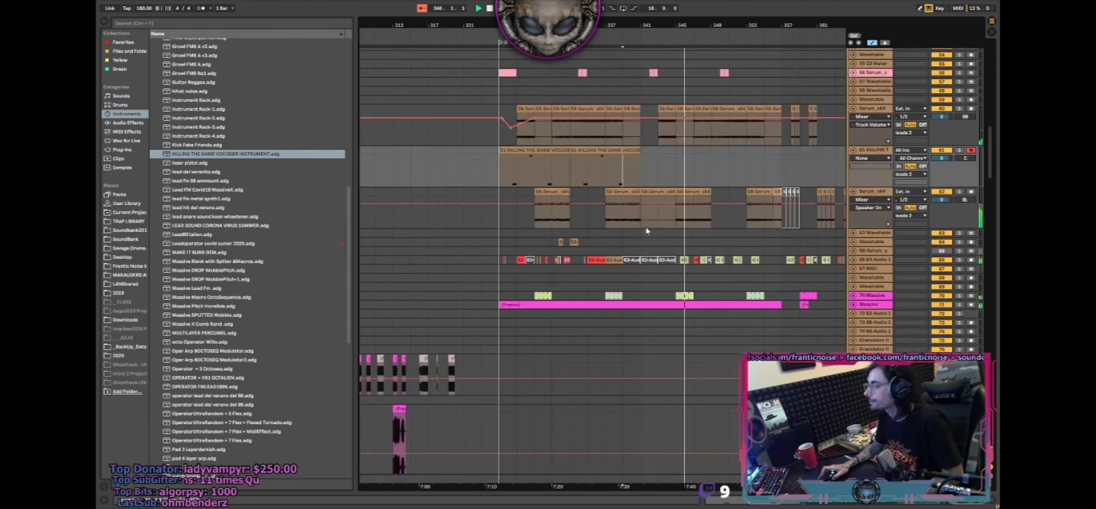
scroll(682, 228, up, 5)
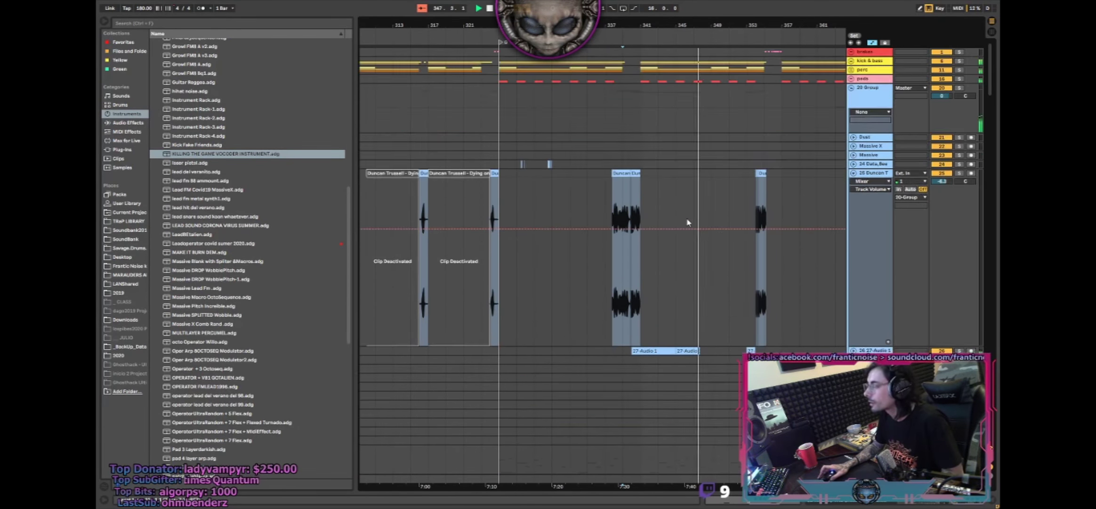
scroll(697, 222, down, 3)
click(853, 257)
scroll(731, 266, down, 2)
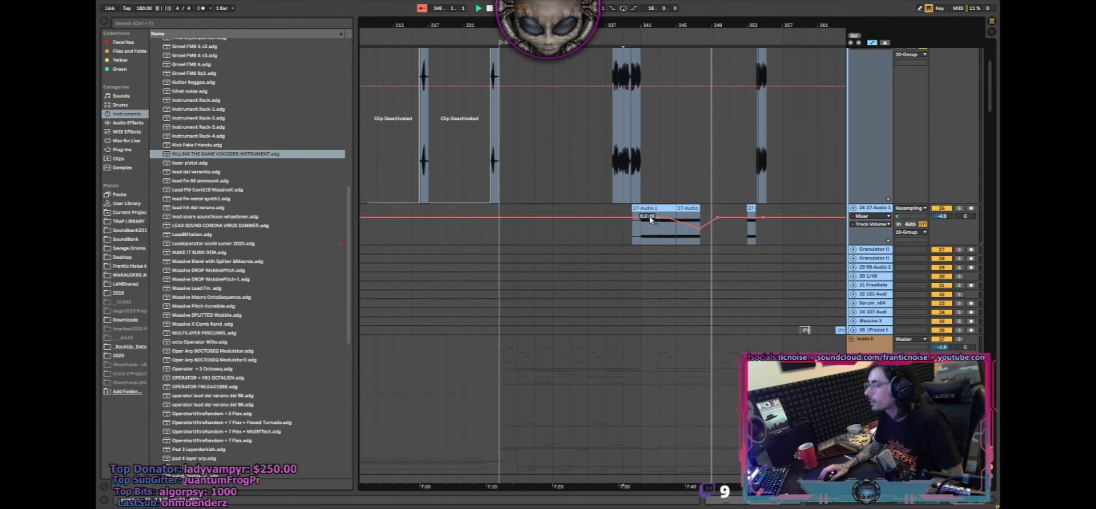
drag(635, 217, 635, 225)
scroll(595, 255, down, 2)
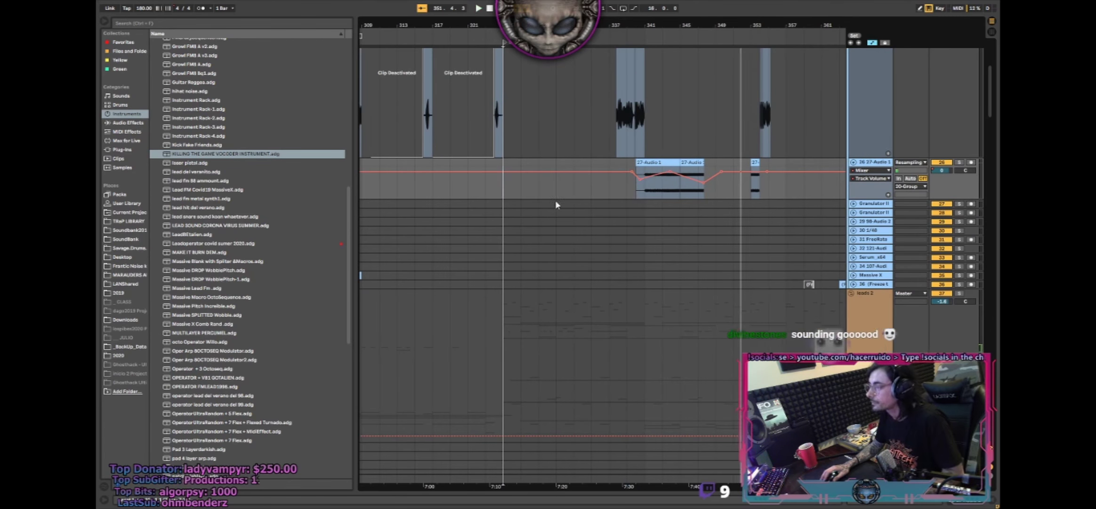
- Play back the section, show the devices of vocoder track 61 and collapse its Vocoder device
key(space)
scroll(634, 225, down, 20)
scroll(697, 221, right, 4)
scroll(561, 277, up, 15)
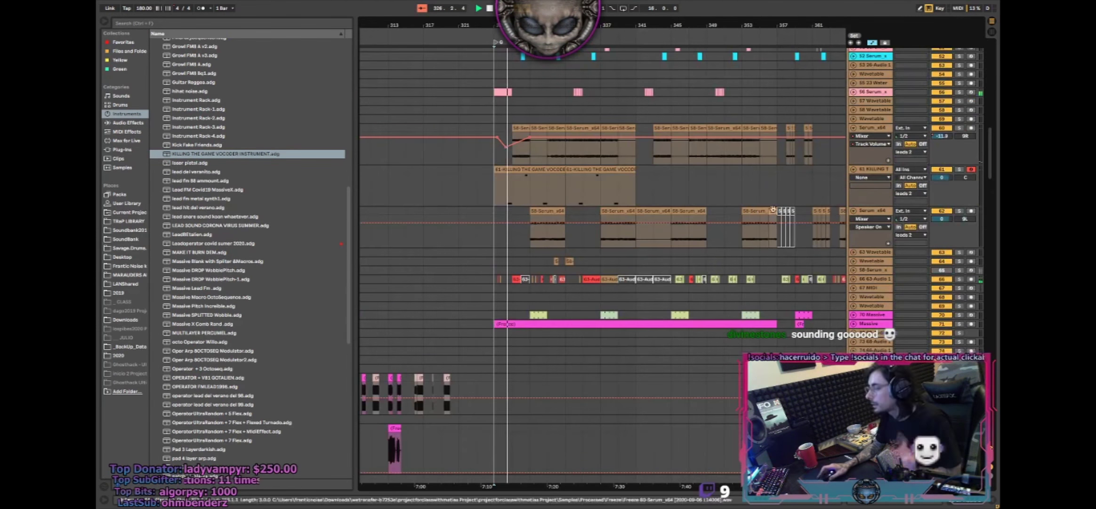
double_click(873, 170)
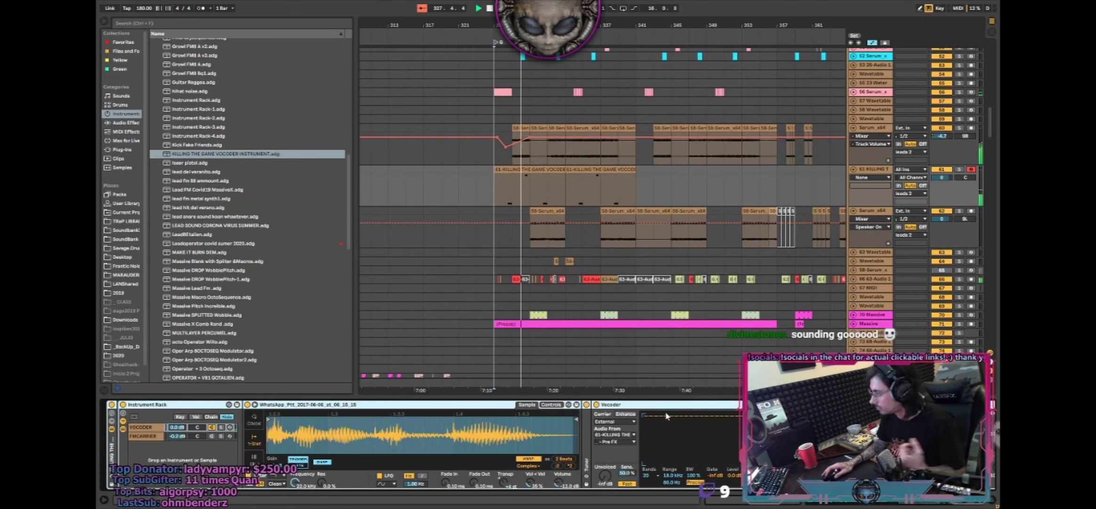
double_click(622, 404)
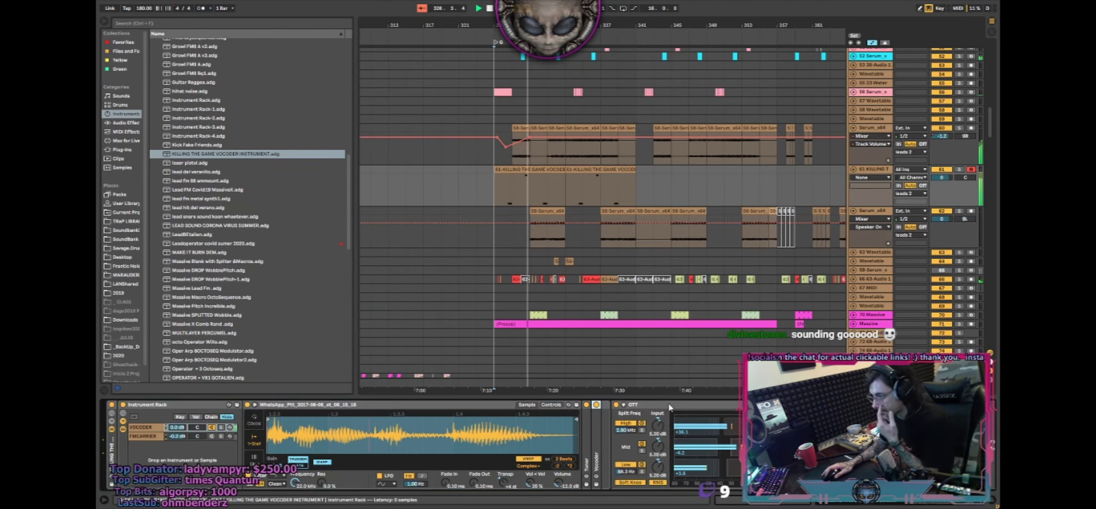
- Find the KILLING THE GAME VOCODER INSTRUMENT rack among the instruments and add it to the Favorites collection
click(212, 166)
key(Left)
key(Left)
click(126, 50)
click(124, 43)
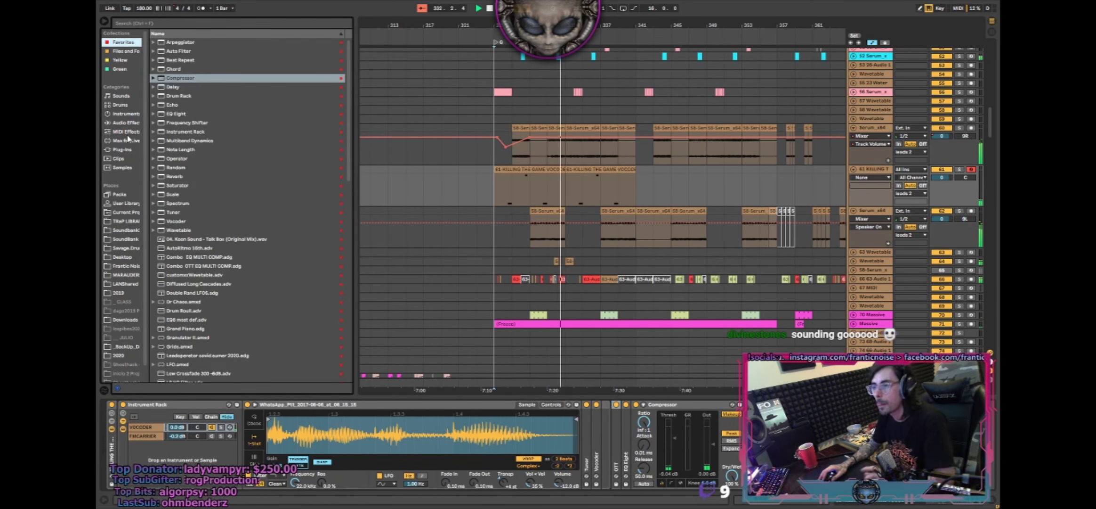
click(121, 105)
click(126, 114)
scroll(234, 271, down, 10)
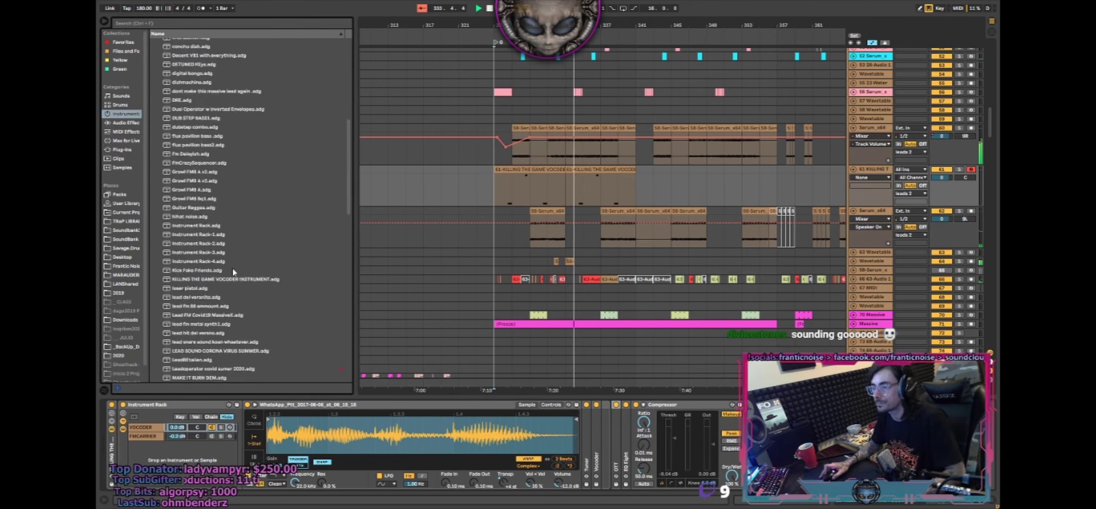
scroll(234, 271, down, 5)
click(244, 184)
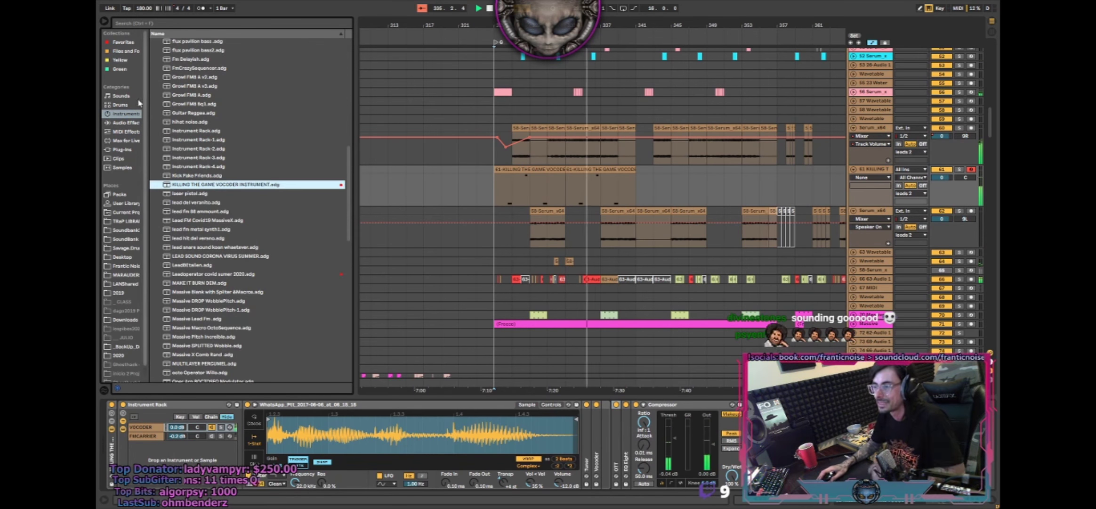
- Load the Multiband Dynamics preset Low Crossfade 300 -6dB from the favorites into track 61's device chain after EQ Eight
click(123, 42)
scroll(233, 263, down, 3)
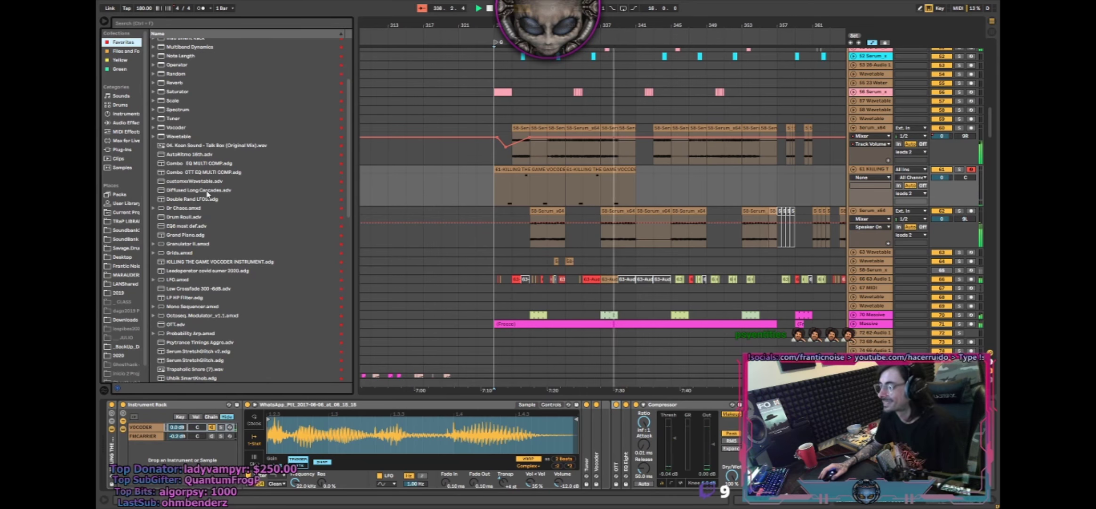
scroll(182, 185, up, 5)
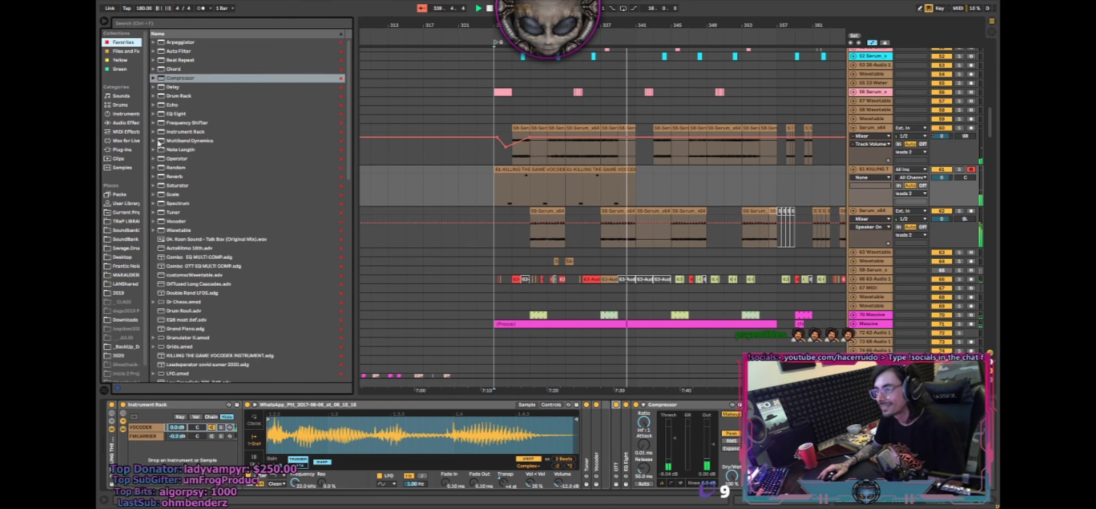
click(158, 141)
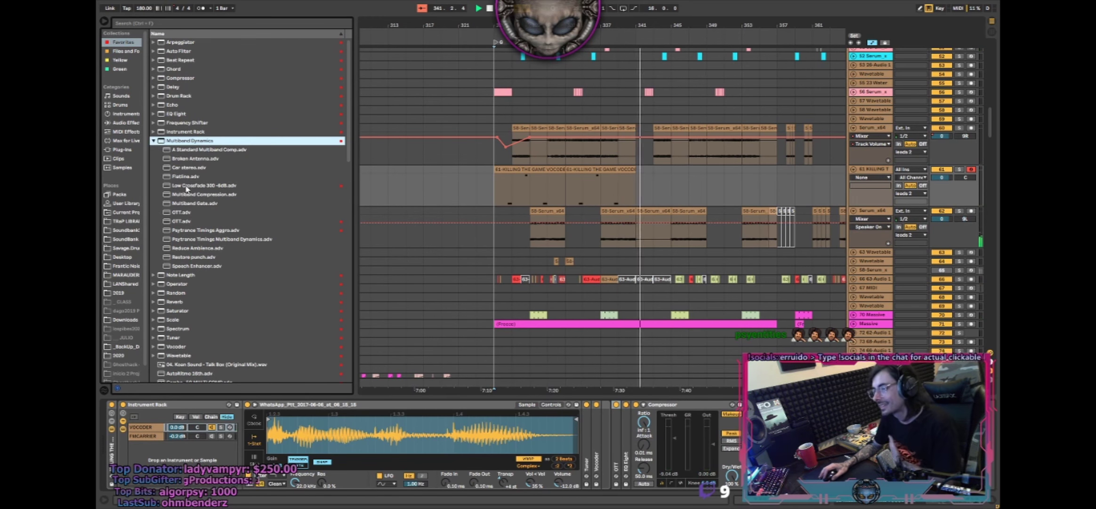
click(187, 186)
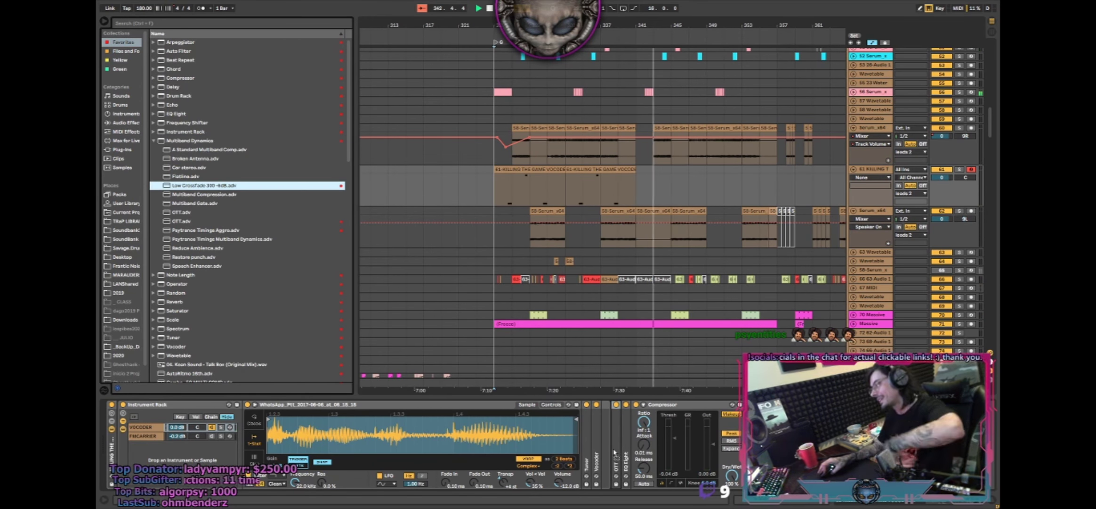
mouse_move(615, 452)
mouse_down()
mouse_move(608, 458)
mouse_move(620, 448)
mouse_up()
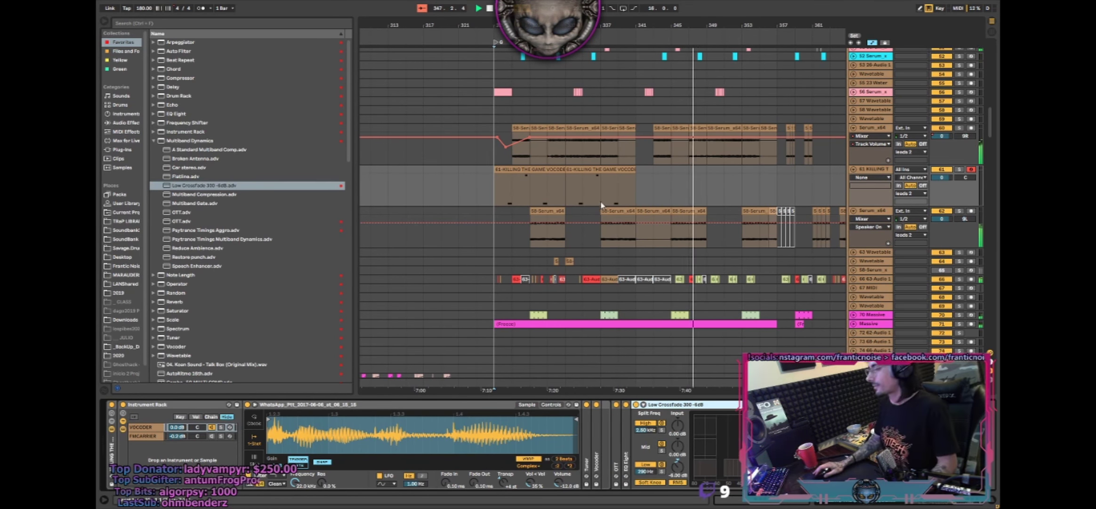
- Duplicate the two vocoder clips together directly after themselves, filling bars 341 to 357, and play back the section
click(559, 169)
shift+click(595, 169)
shift+click(648, 199)
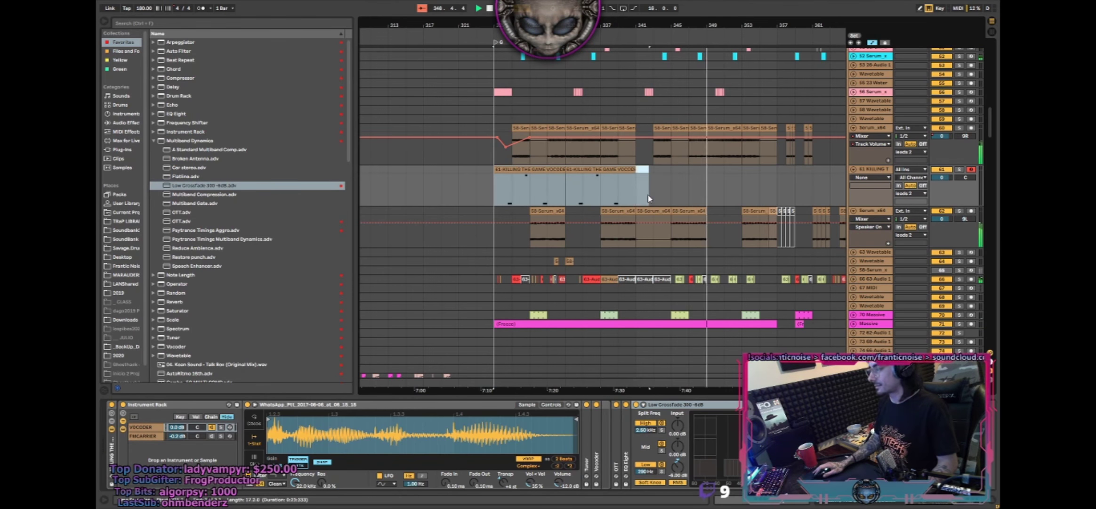
drag(650, 199, 639, 199)
key(ctrl+d)
key(space)
key(space)
click(639, 199)
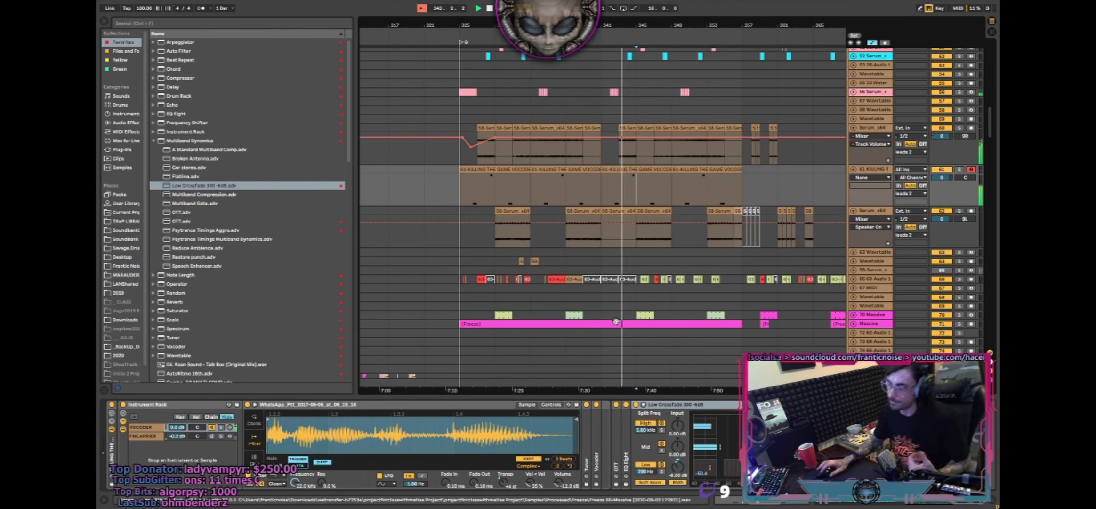
key(space)
key(space)
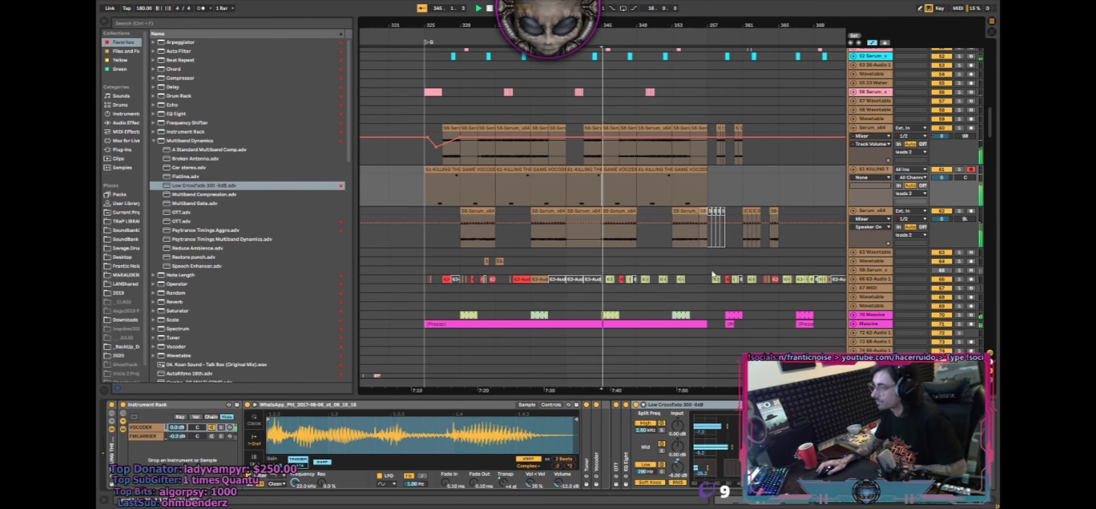